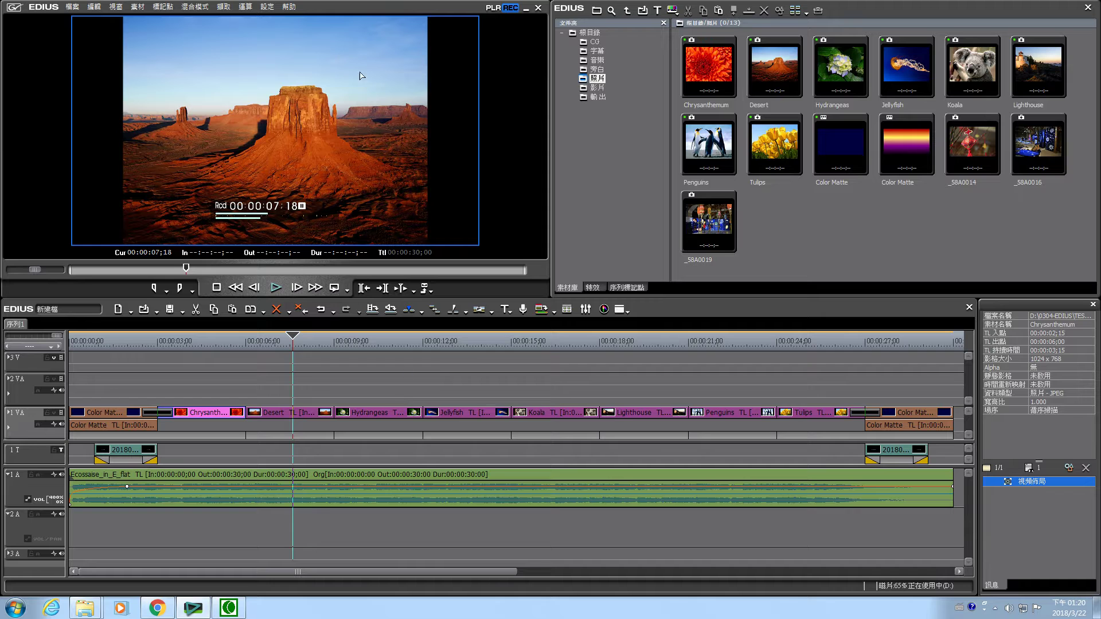
- Set the default still-image duration to 00:00:03;00 in the application settings
{"action": "left_click", "coordinate": [267, 7]}
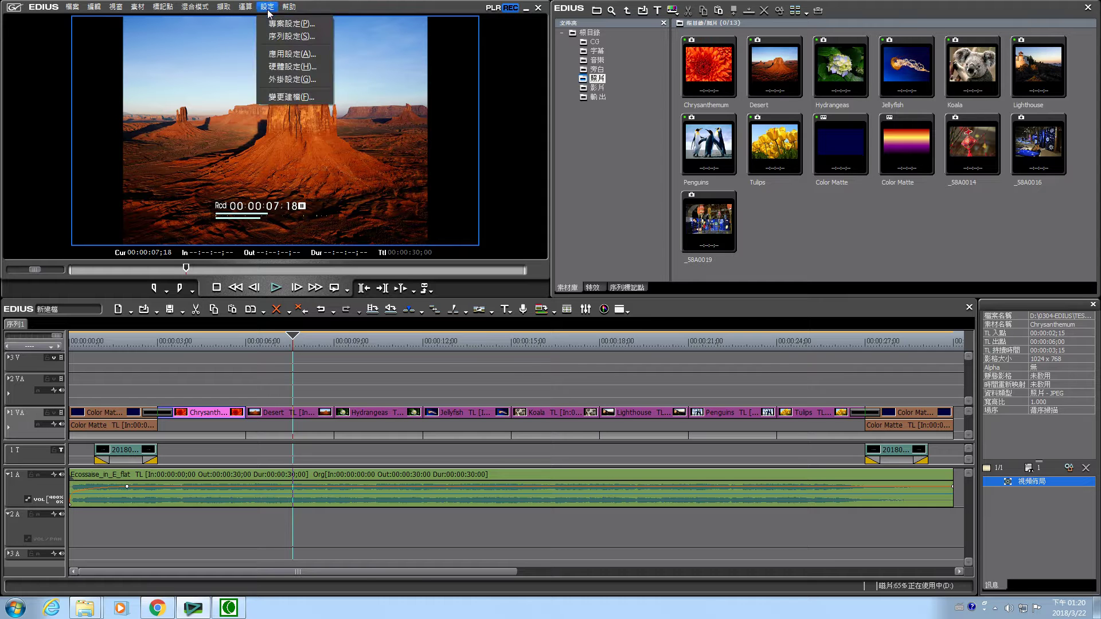
{"action": "left_click", "coordinate": [281, 52]}
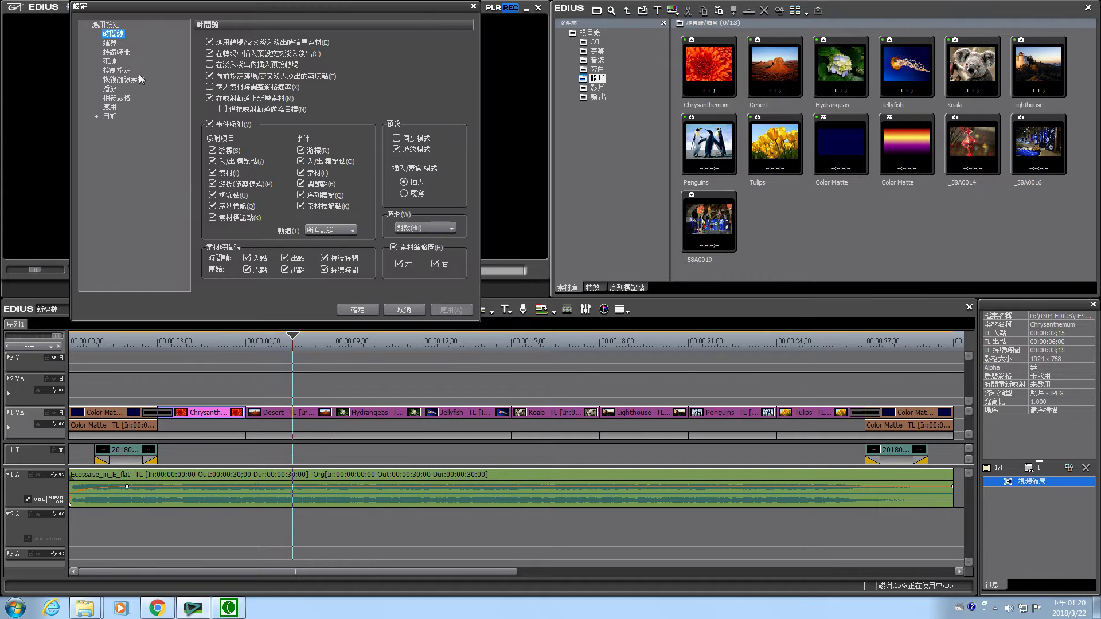
{"action": "left_click", "coordinate": [119, 52]}
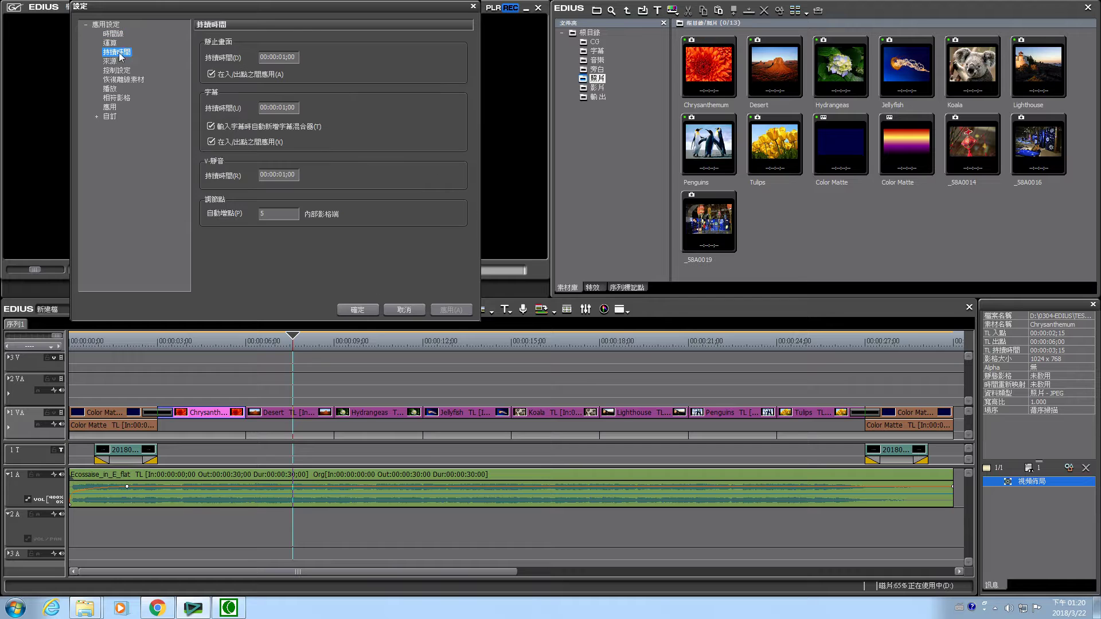
{"action": "left_click", "coordinate": [282, 57]}
{"action": "type", "text": "00:00:03;00"}
{"action": "left_click", "coordinate": [369, 310]}
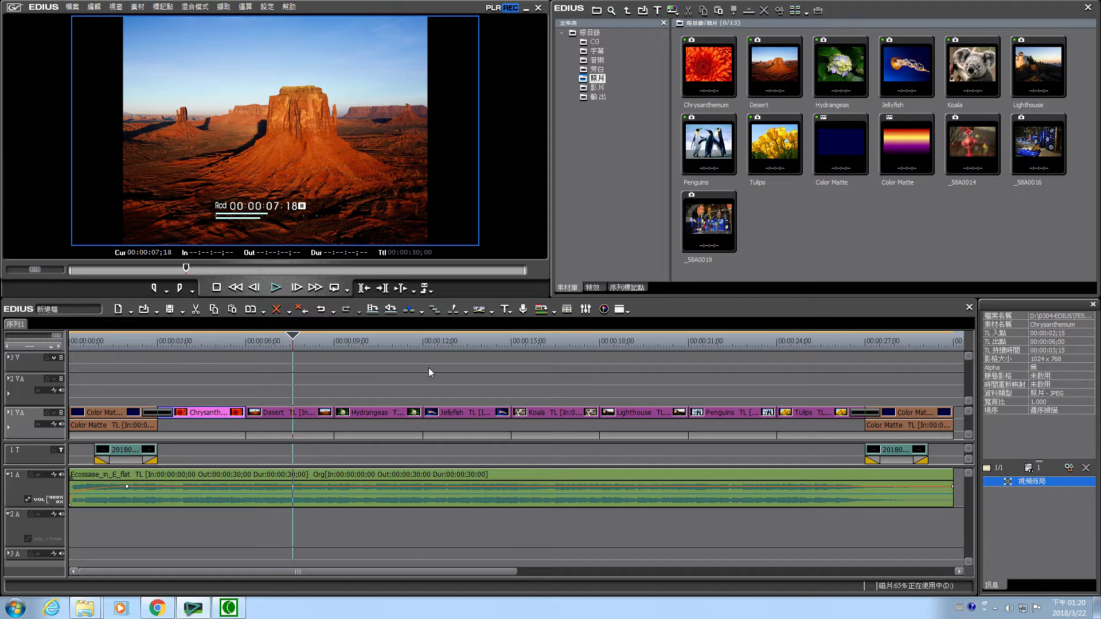
- Preview the timeline photos from Hydrangeas through Lighthouse by moving the playhead over each clip
{"action": "left_click", "coordinate": [372, 340]}
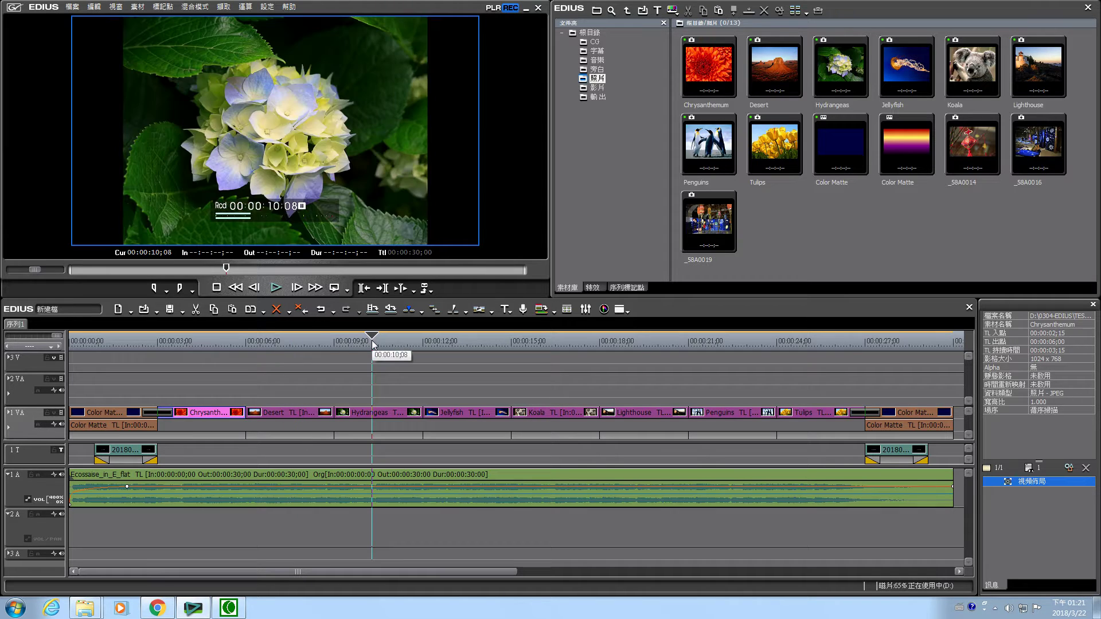
{"action": "left_click", "coordinate": [467, 342]}
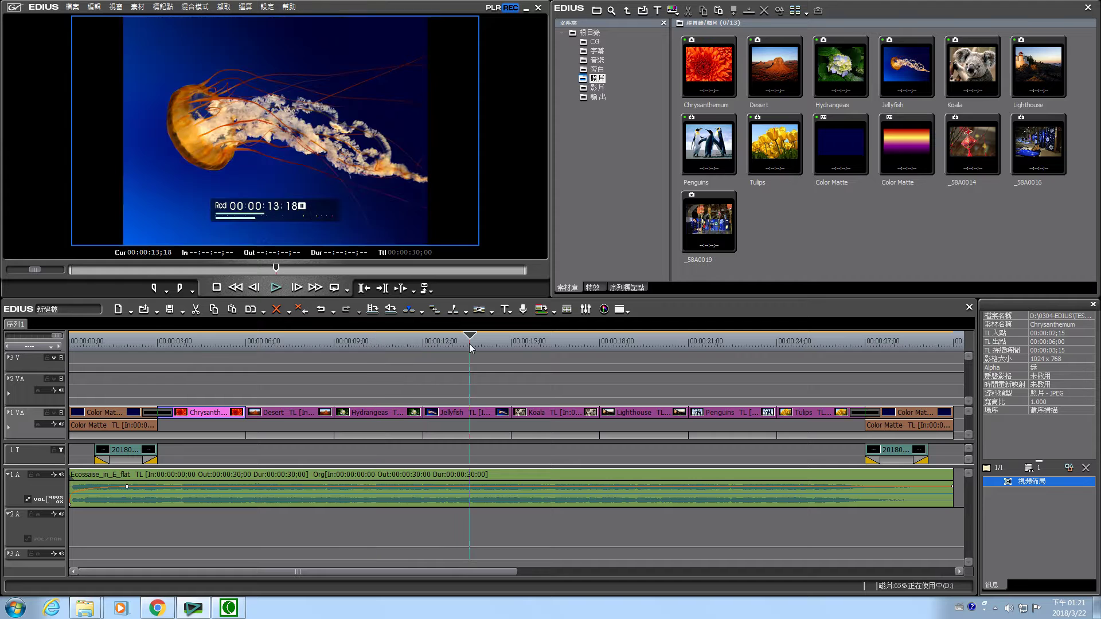
{"action": "left_click", "coordinate": [561, 343]}
{"action": "left_click", "coordinate": [643, 343]}
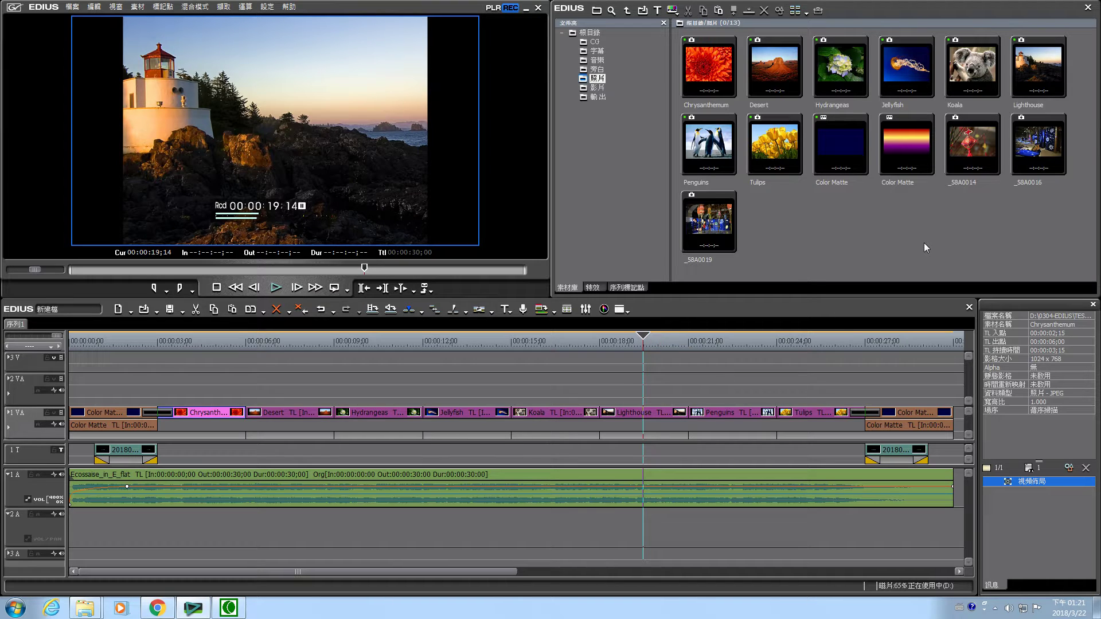
- Examine the source photos in the 照片 folder, in the bin's file-adding dialog and in the file explorer, without importing any
{"action": "double_click", "coordinate": [871, 239]}
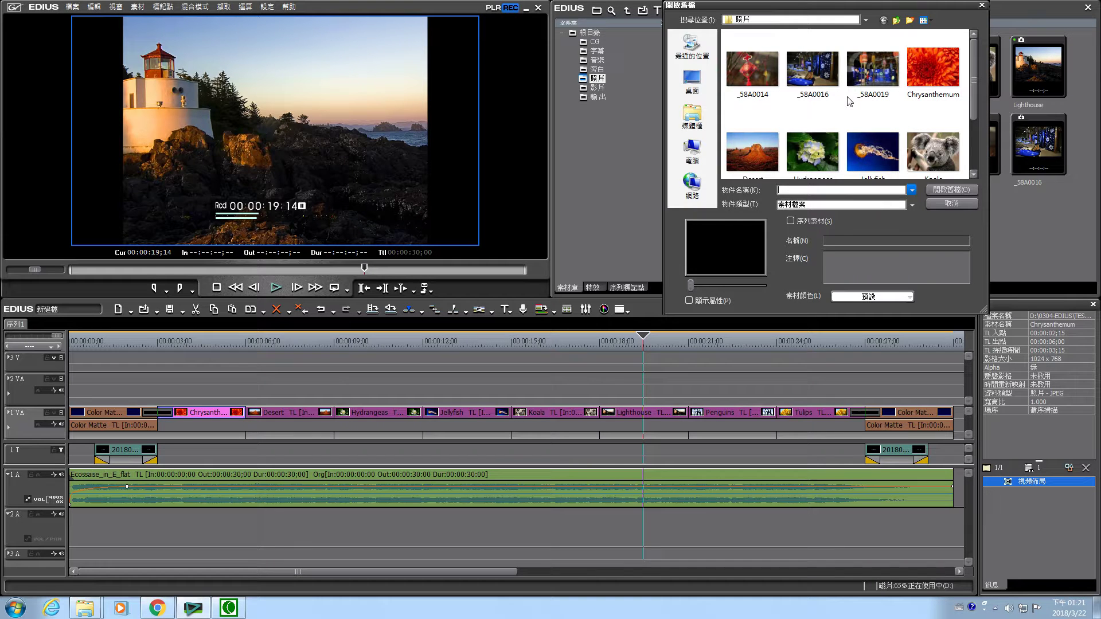
{"action": "left_click", "coordinate": [866, 20]}
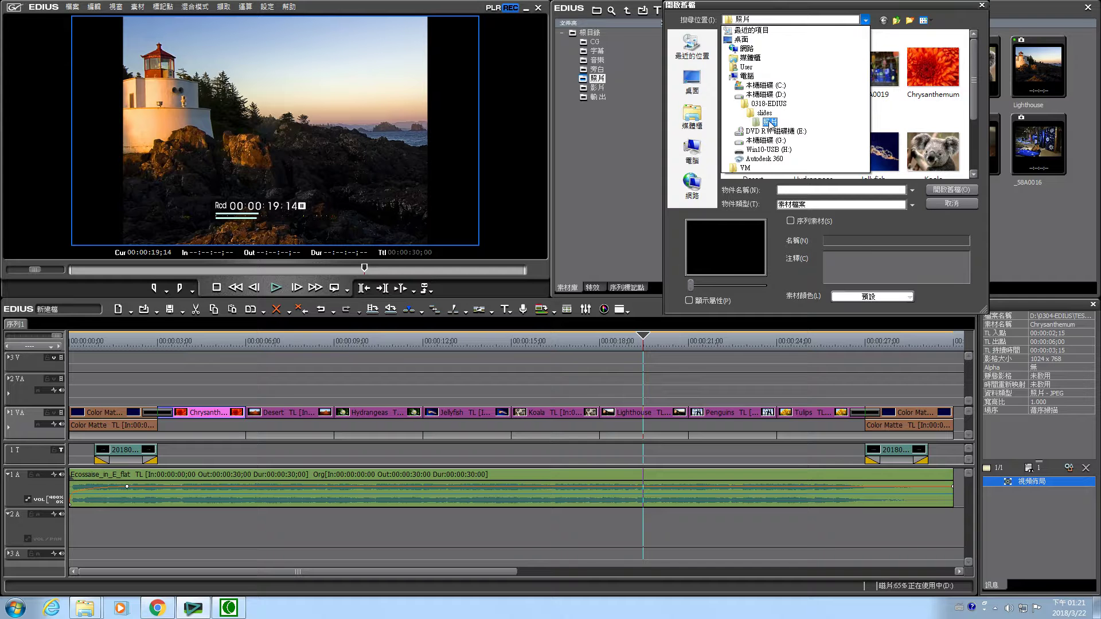
{"action": "left_click", "coordinate": [912, 120]}
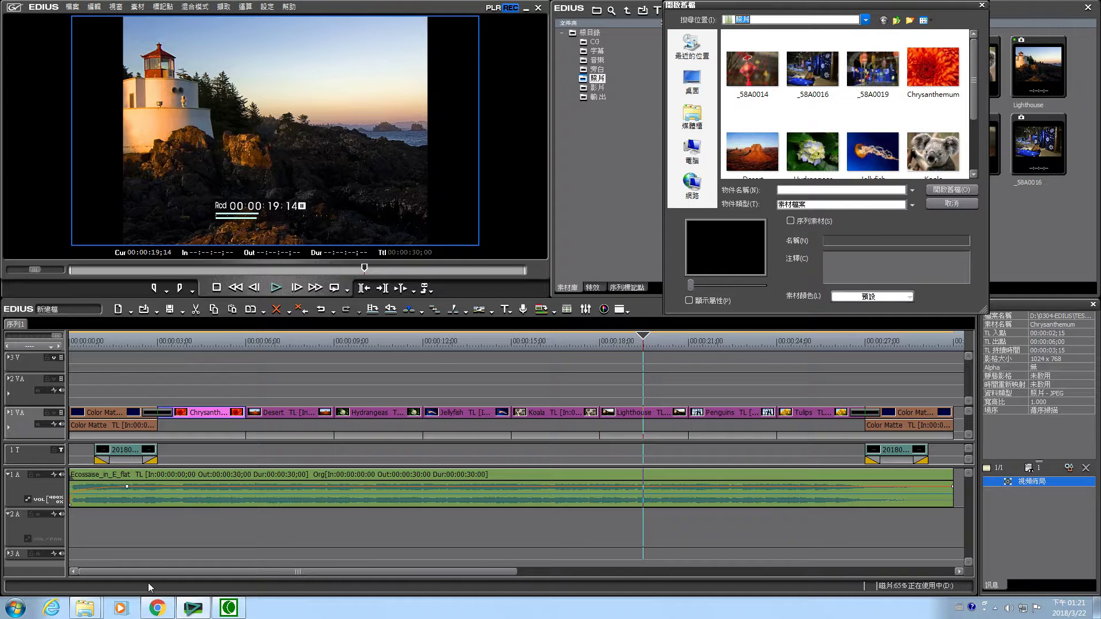
{"action": "mouse_move", "coordinate": [95, 609]}
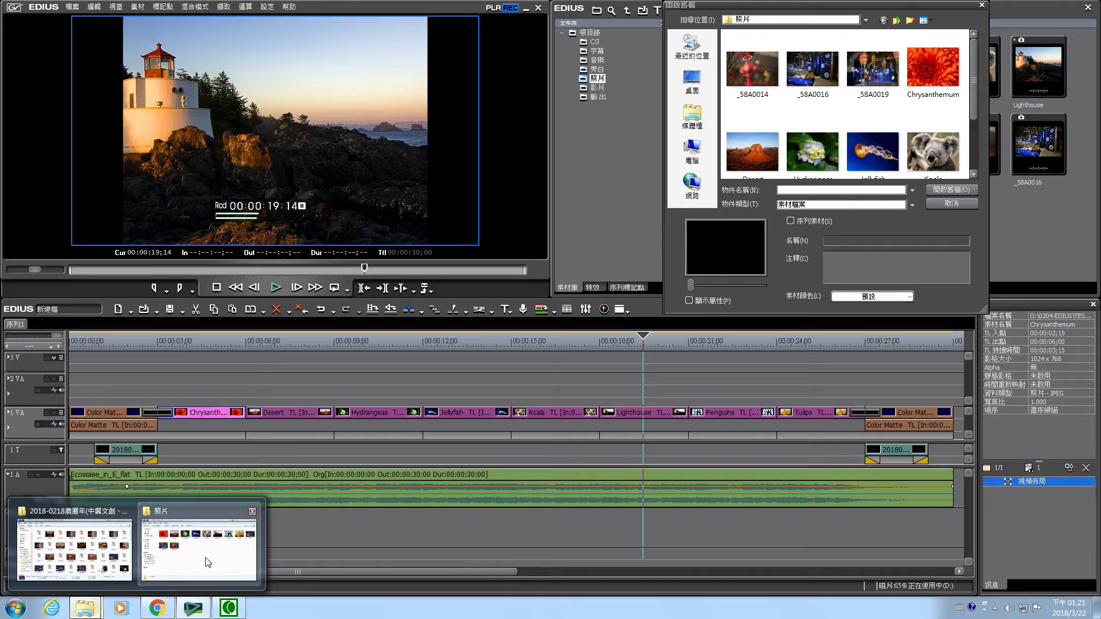
{"action": "left_click", "coordinate": [204, 539]}
{"action": "left_click_drag", "start_coordinate": [562, 198], "coordinate": [300, 200]}
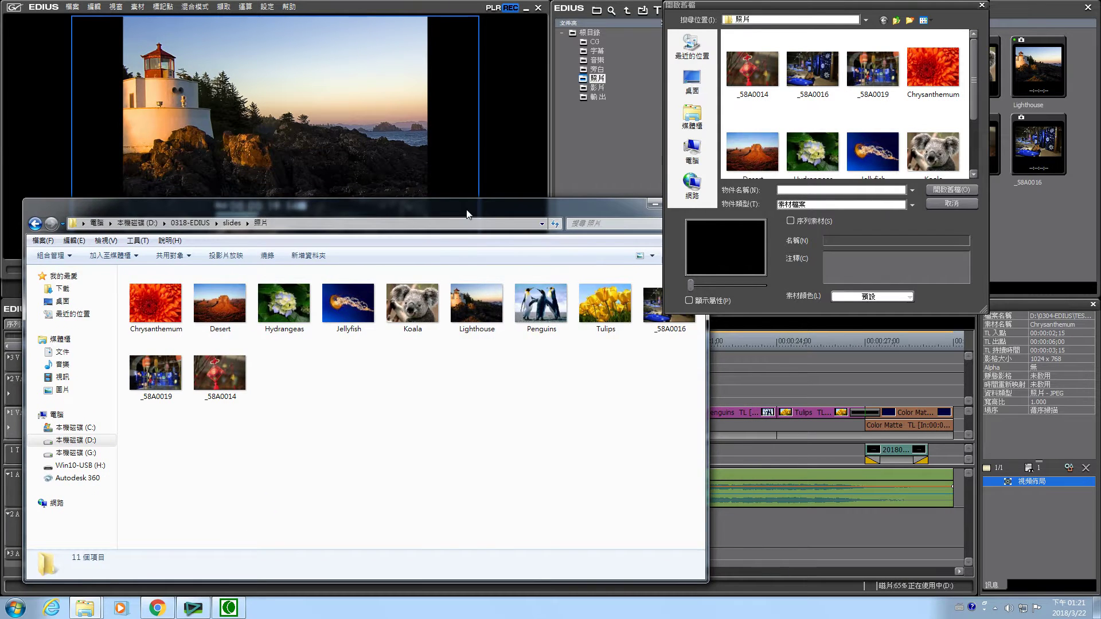
{"action": "left_click_drag", "start_coordinate": [453, 210], "coordinate": [401, 214]}
{"action": "left_click", "coordinate": [591, 204]}
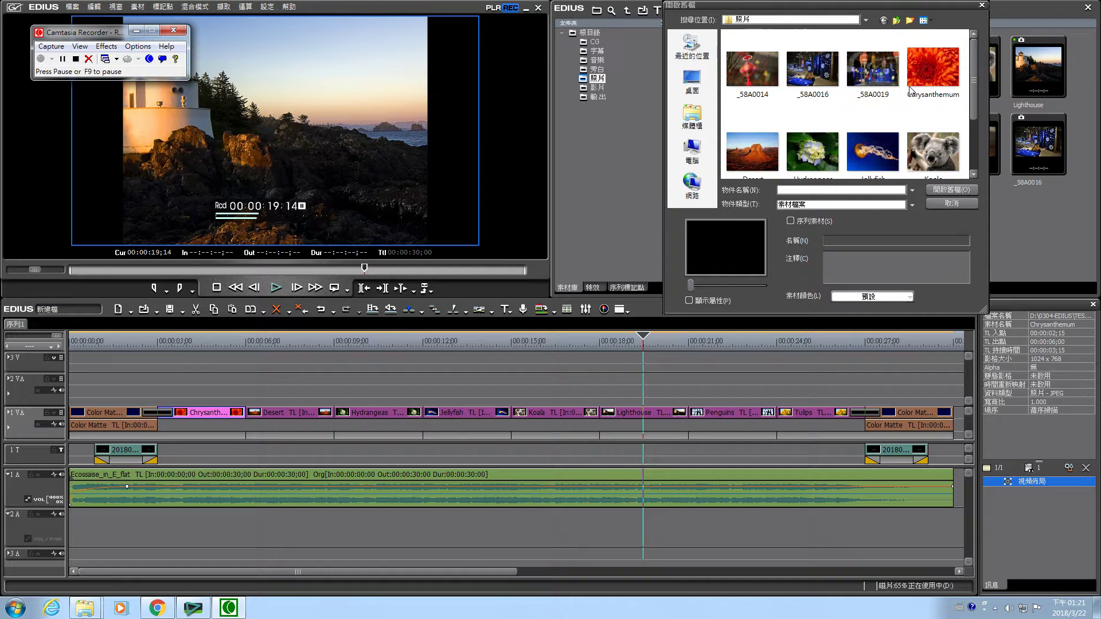
{"action": "left_click", "coordinate": [953, 203]}
- Look over the photos _58A0019, _58A0014 and _58A0016 in the 照片 bin
{"action": "left_click", "coordinate": [966, 154]}
{"action": "key", "text": "Right"}
{"action": "left_click", "coordinate": [718, 214]}
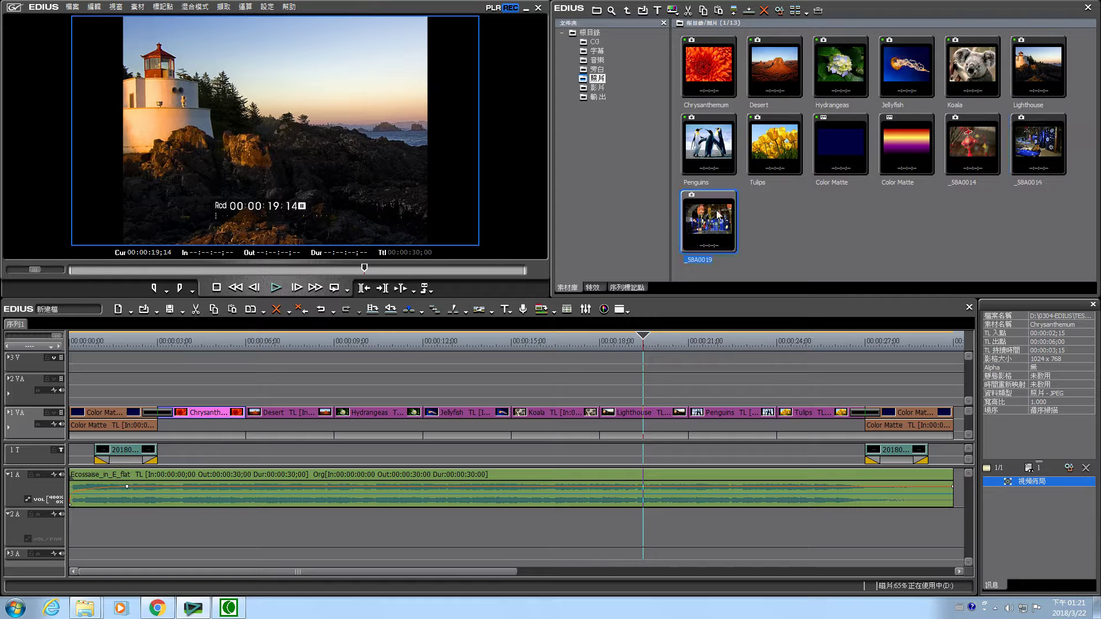
{"action": "left_click", "coordinate": [974, 154]}
{"action": "left_click", "coordinate": [1037, 156]}
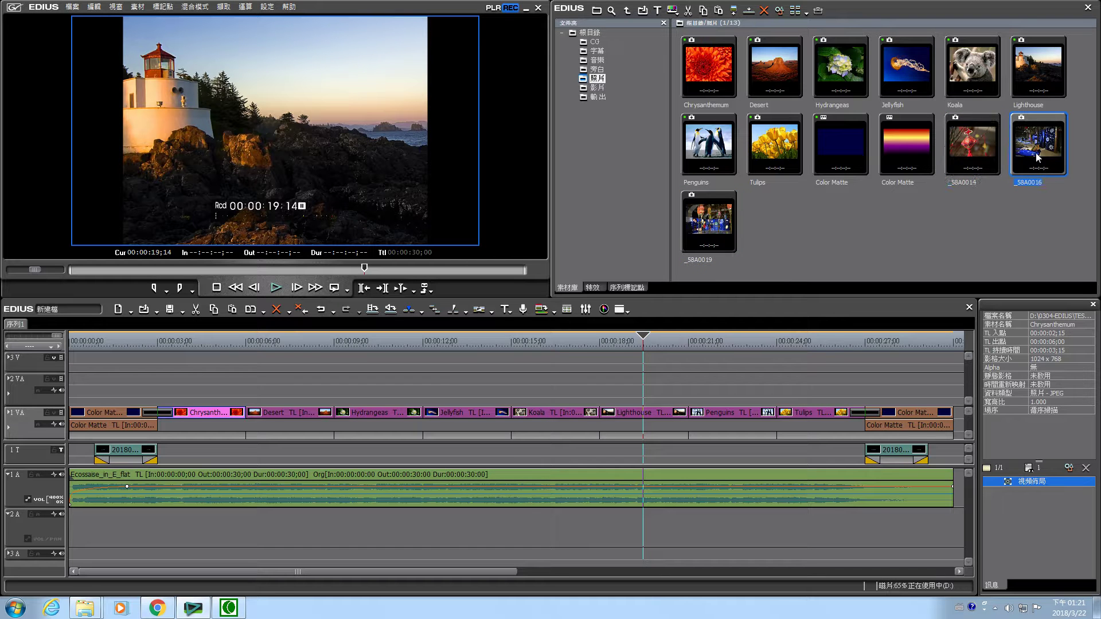
{"action": "left_click", "coordinate": [982, 150]}
{"action": "left_click", "coordinate": [1028, 151]}
{"action": "left_click", "coordinate": [983, 146]}
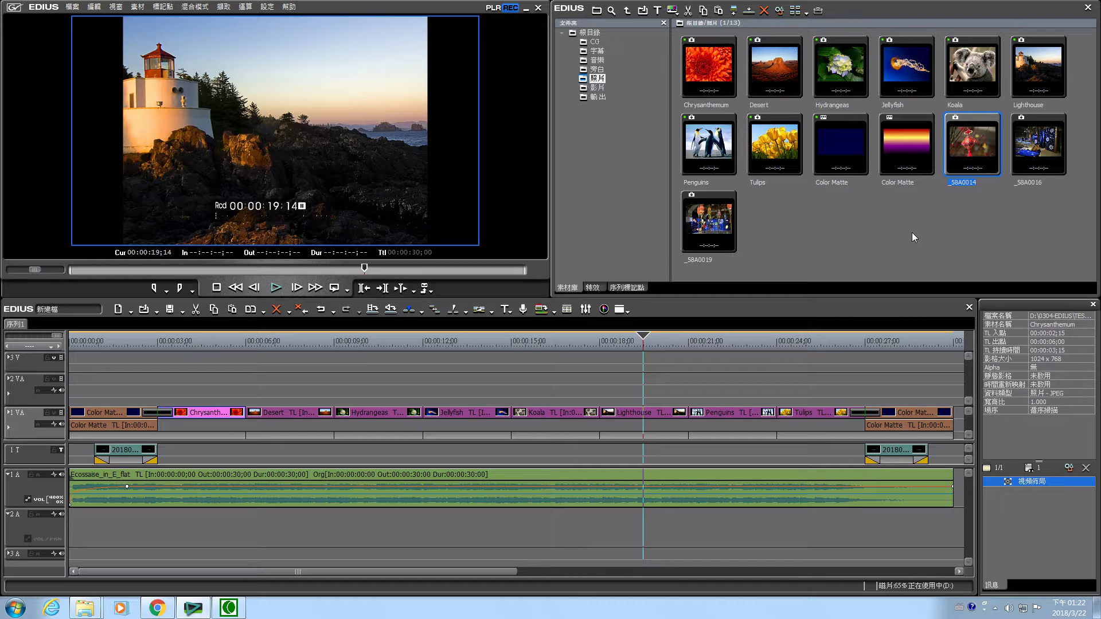
{"action": "left_click", "coordinate": [888, 231]}
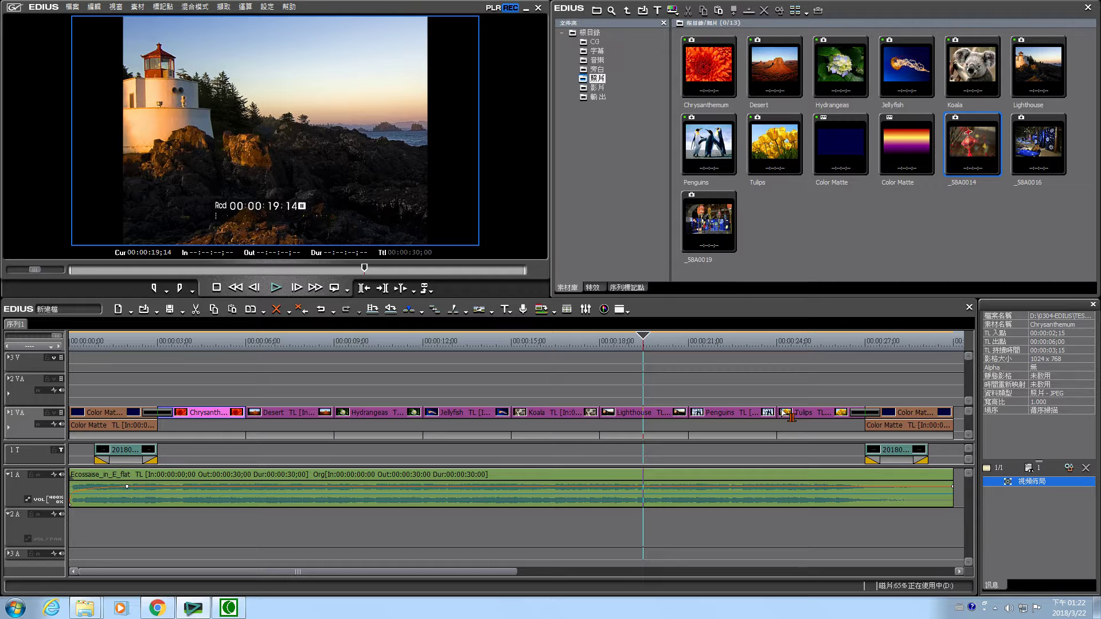
- Ripple-delete the Lighthouse clip from the 1 VA track, check the delete options, and undo the deletion
{"action": "left_click", "coordinate": [660, 413]}
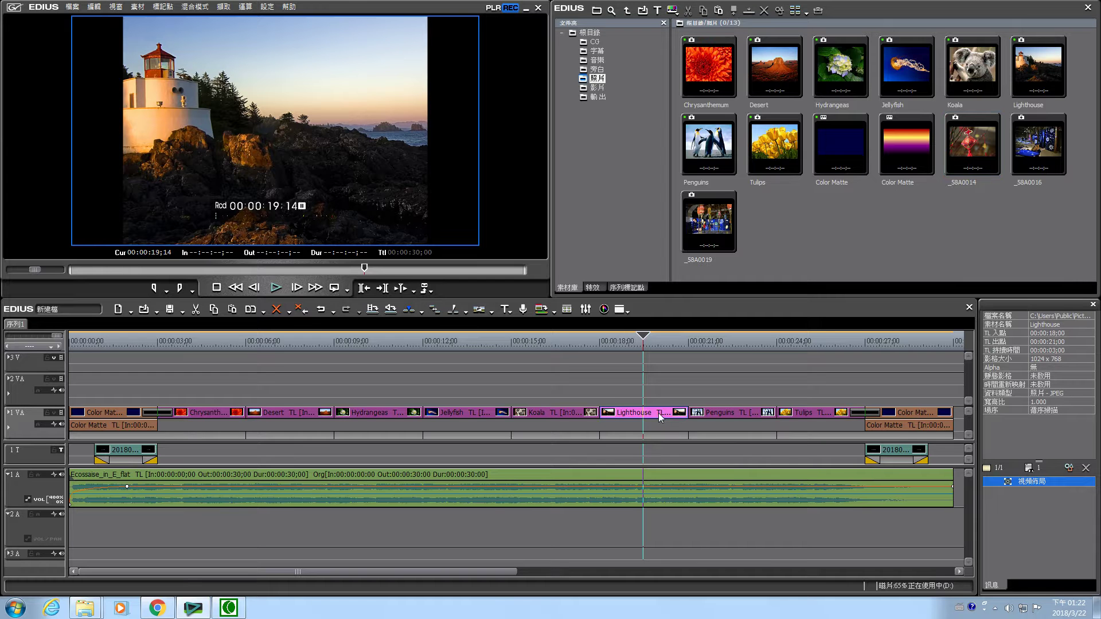
{"action": "key", "text": "Delete"}
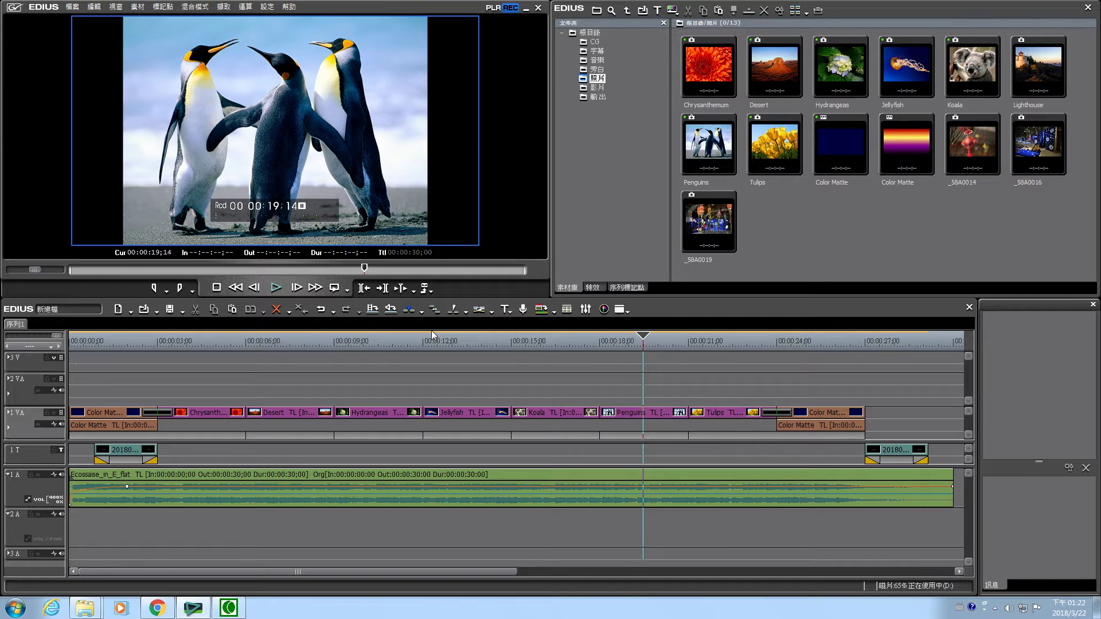
{"action": "left_click", "coordinate": [291, 311]}
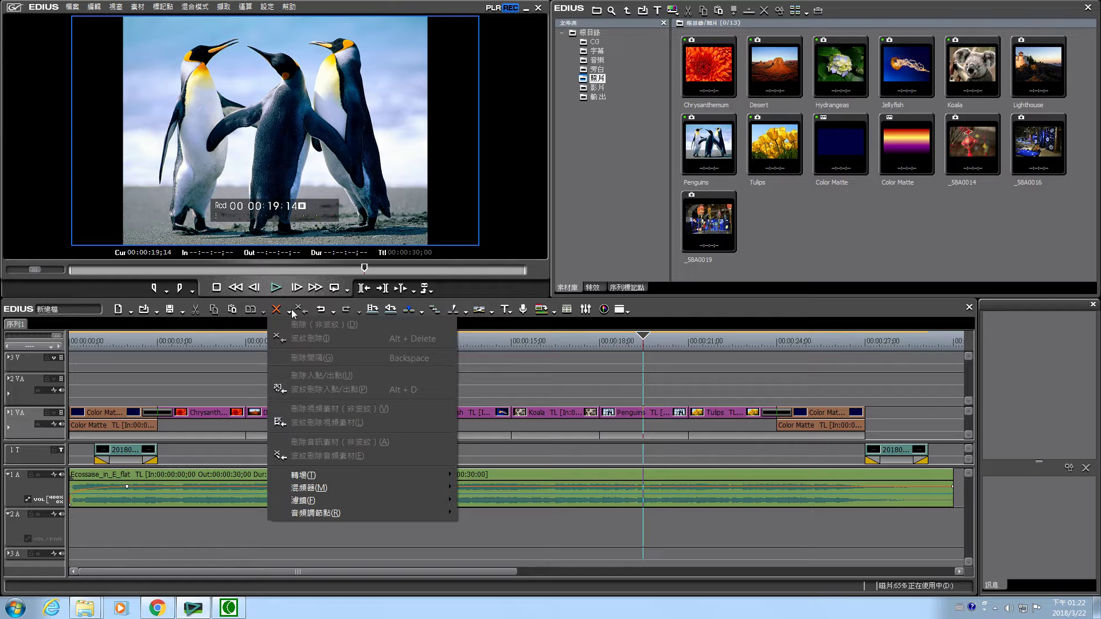
{"action": "left_click", "coordinate": [631, 419]}
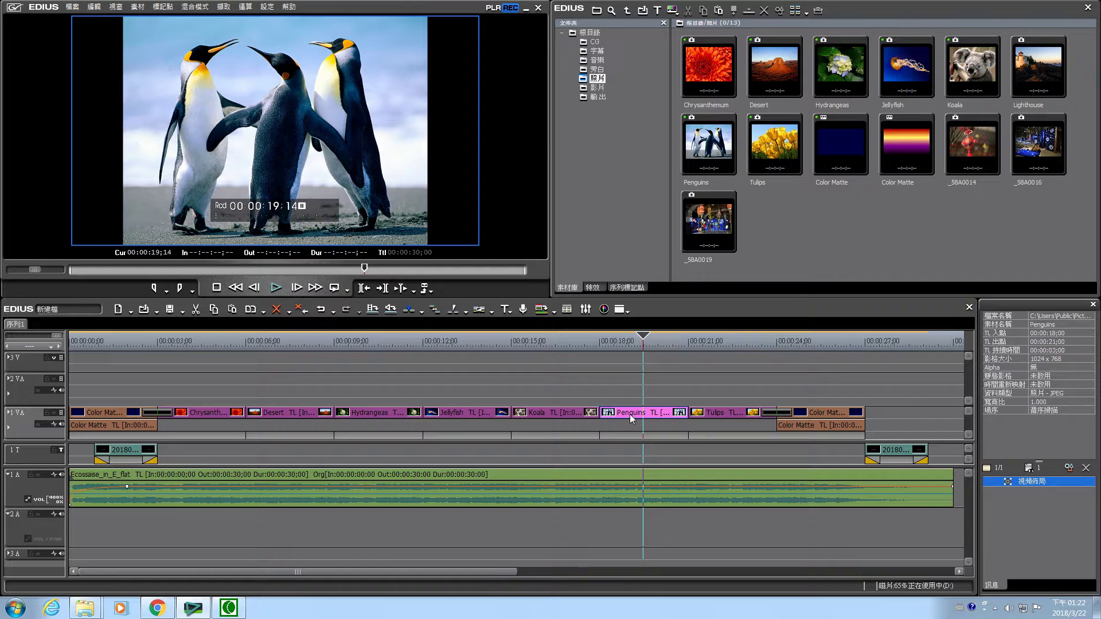
{"action": "left_click", "coordinate": [290, 314]}
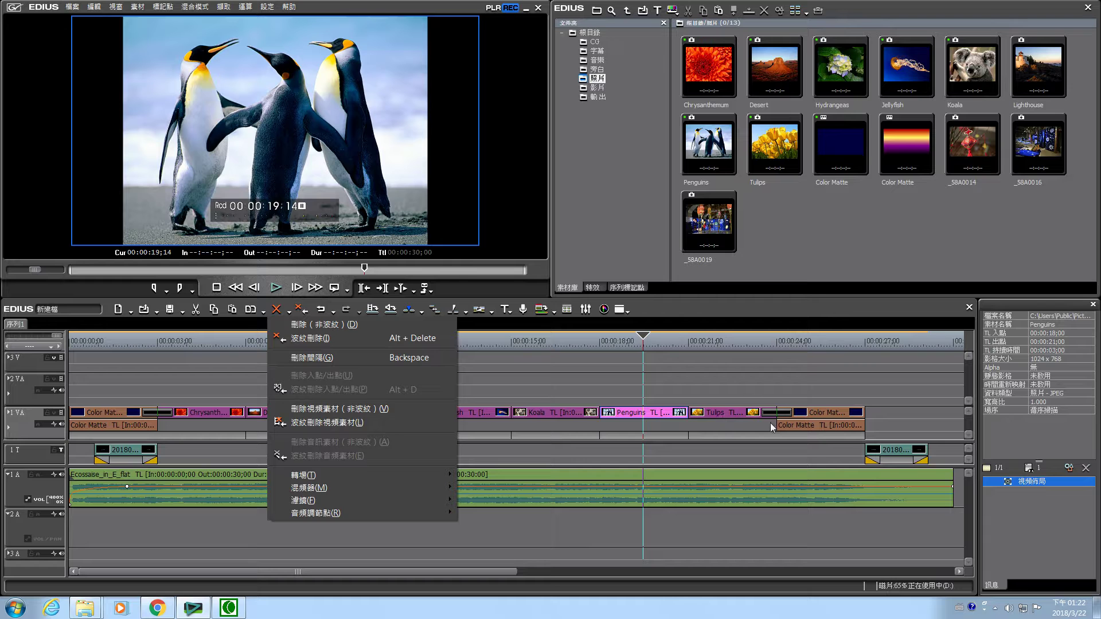
{"action": "left_click", "coordinate": [484, 295]}
{"action": "left_click", "coordinate": [319, 310]}
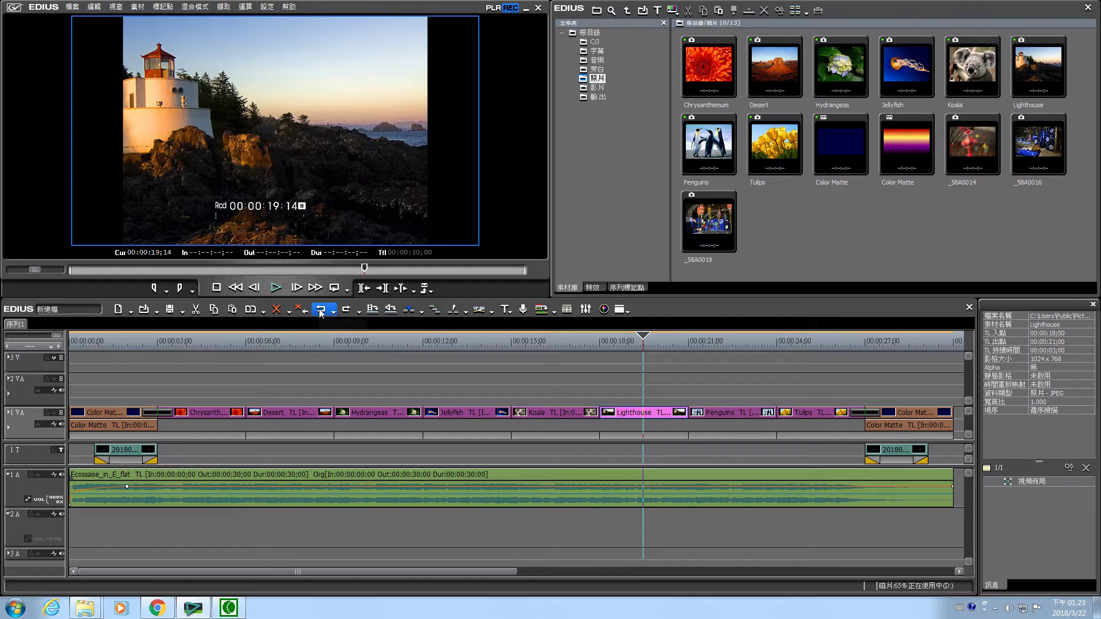
- Swap the Lighthouse clip for photo _58A0016 using a non-ripple delete and insertion, and remove the gap before Penguins
{"action": "left_click", "coordinate": [289, 312]}
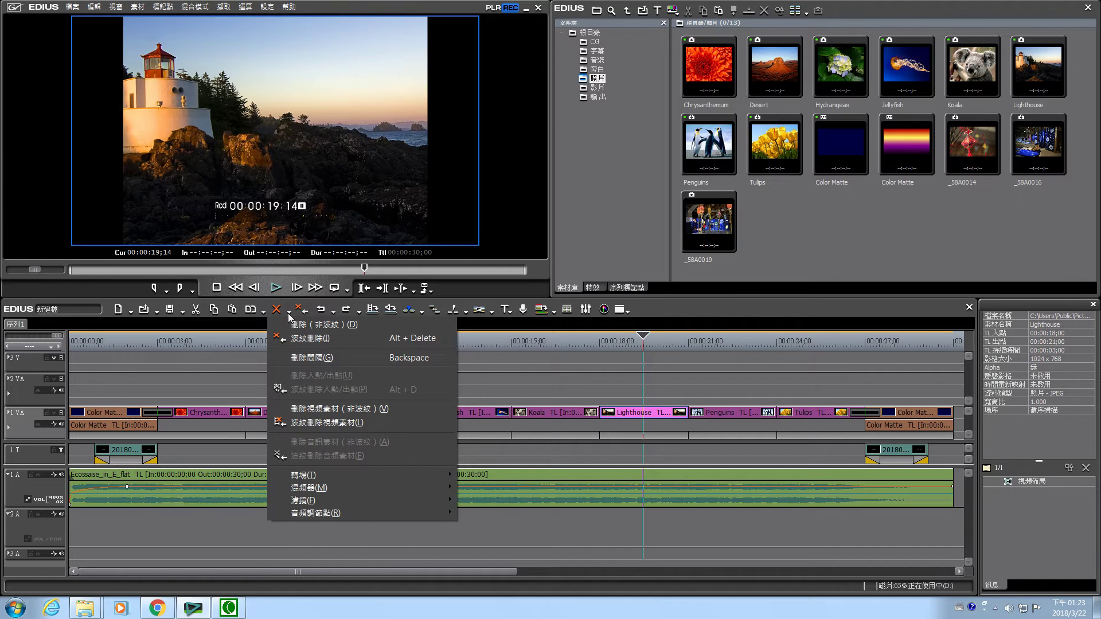
{"action": "left_click", "coordinate": [307, 325]}
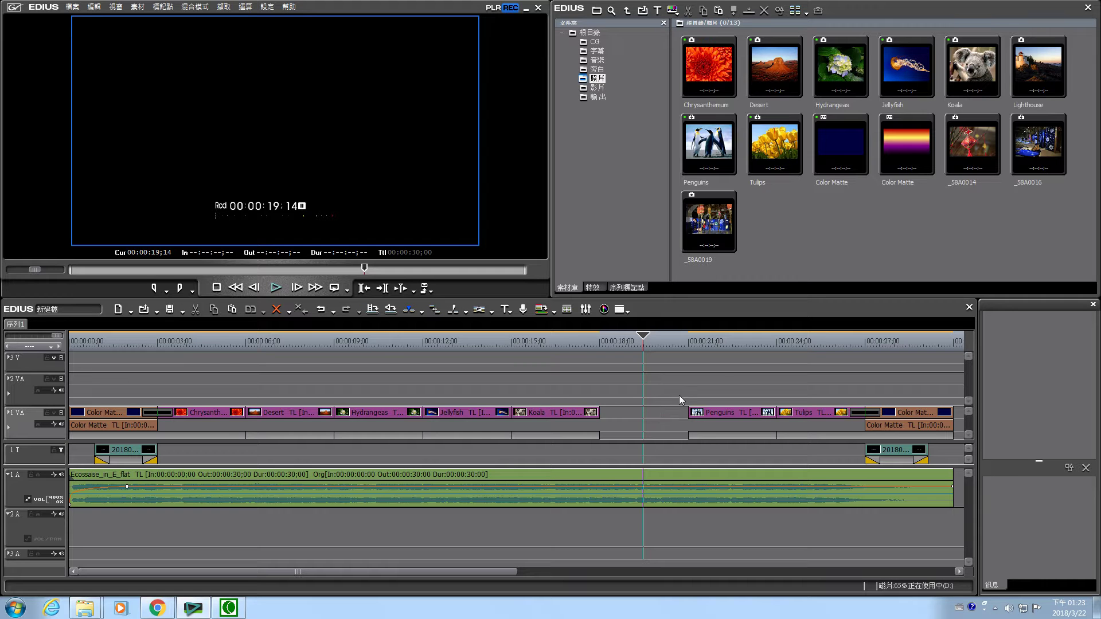
{"action": "left_click_drag", "start_coordinate": [1017, 161], "coordinate": [637, 413]}
{"action": "left_click_drag", "start_coordinate": [663, 362], "coordinate": [625, 413]}
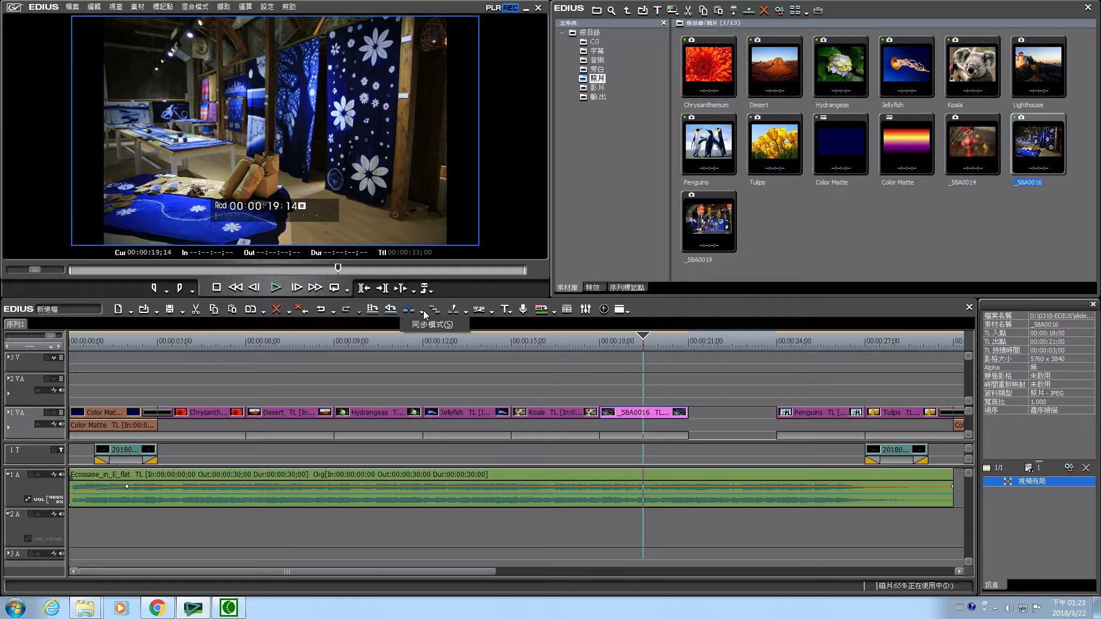
{"action": "right_click", "coordinate": [729, 412]}
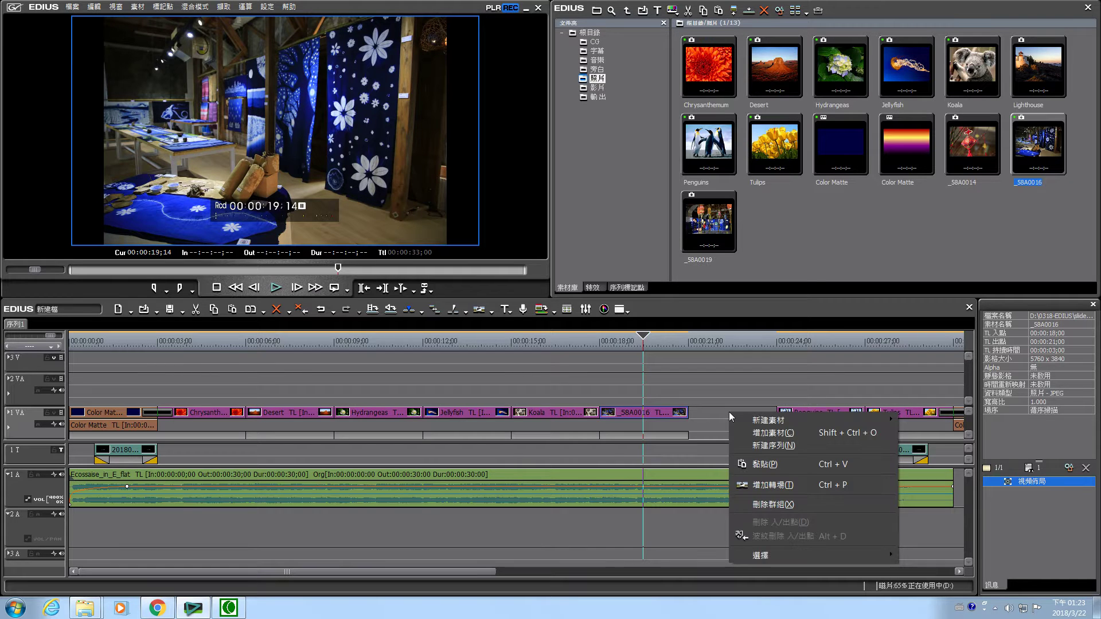
{"action": "left_click", "coordinate": [772, 504]}
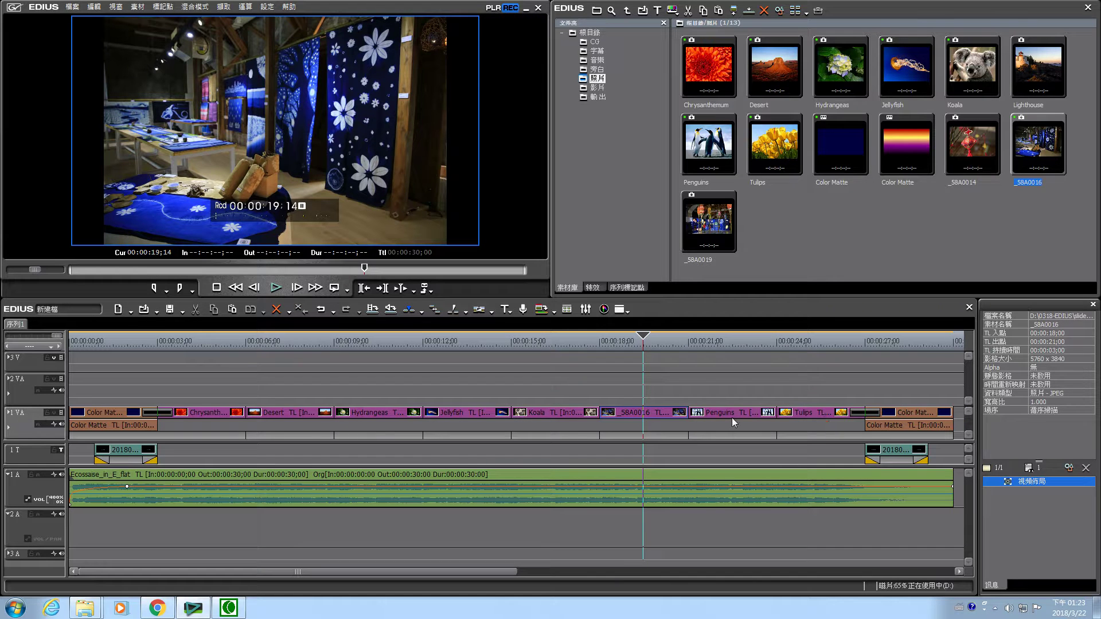
- Undo the photo swap edits back to the original Lighthouse clip on the 1 VA track
{"action": "left_click", "coordinate": [649, 415]}
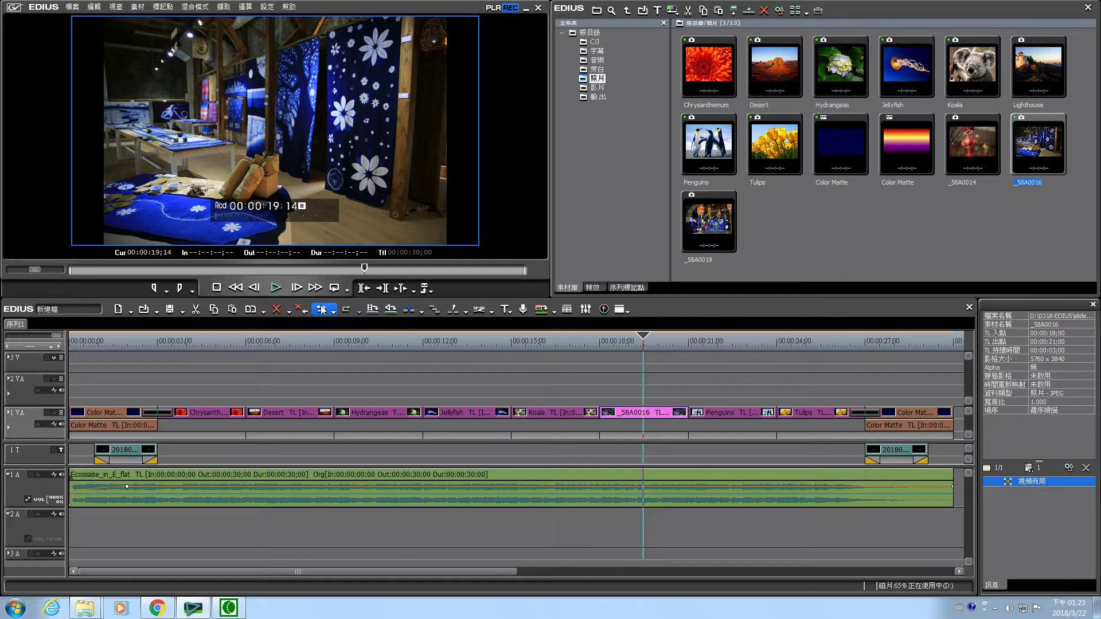
{"action": "key", "text": "Delete"}
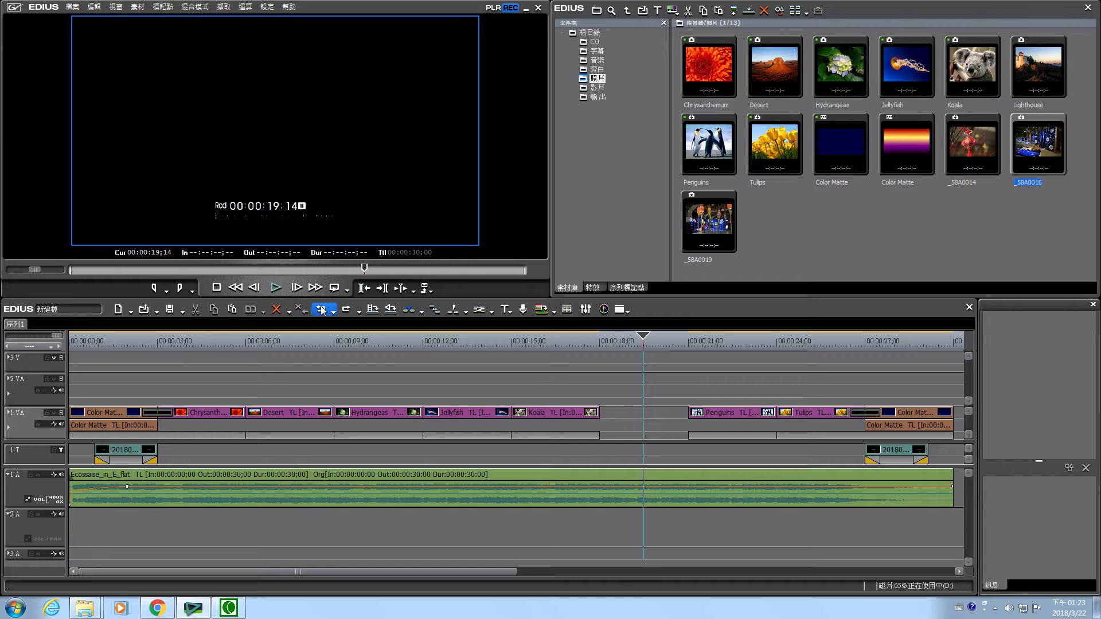
{"action": "left_click", "coordinate": [322, 310]}
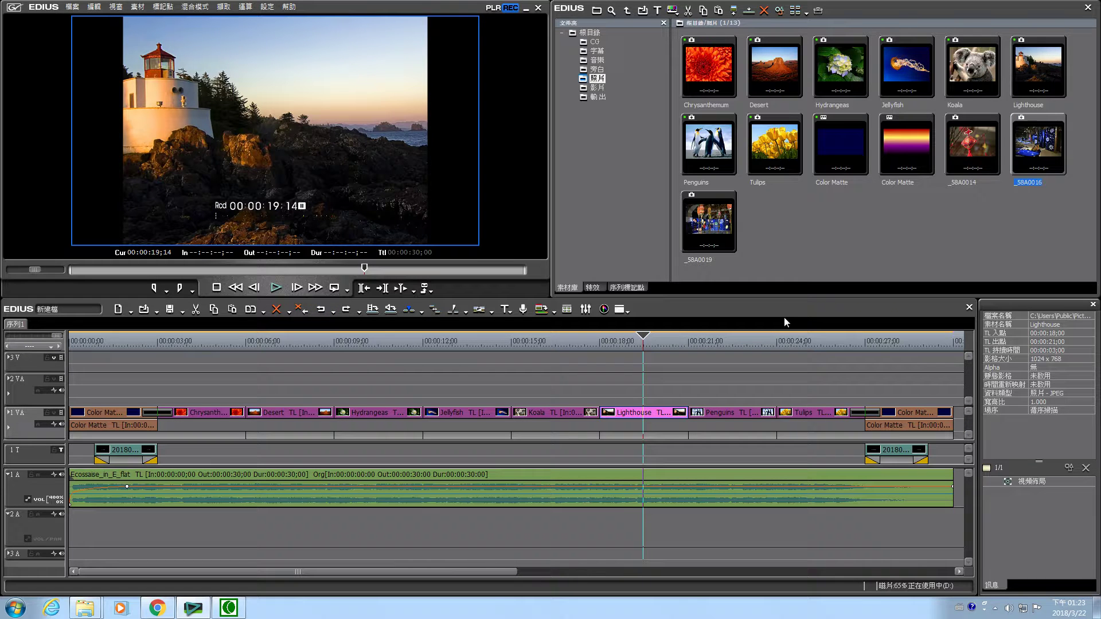
- Place photo _58A0016 on the 3 V track at about 00:00:18;20 and copy that clip
{"action": "left_click_drag", "start_coordinate": [1031, 152], "coordinate": [621, 367]}
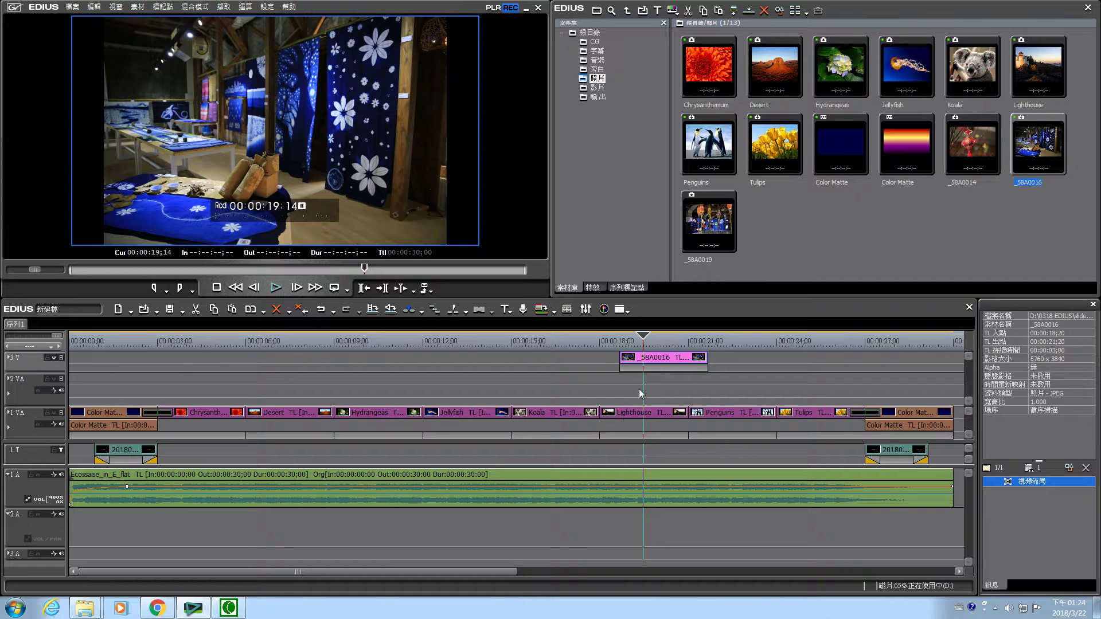
{"action": "right_click", "coordinate": [658, 360]}
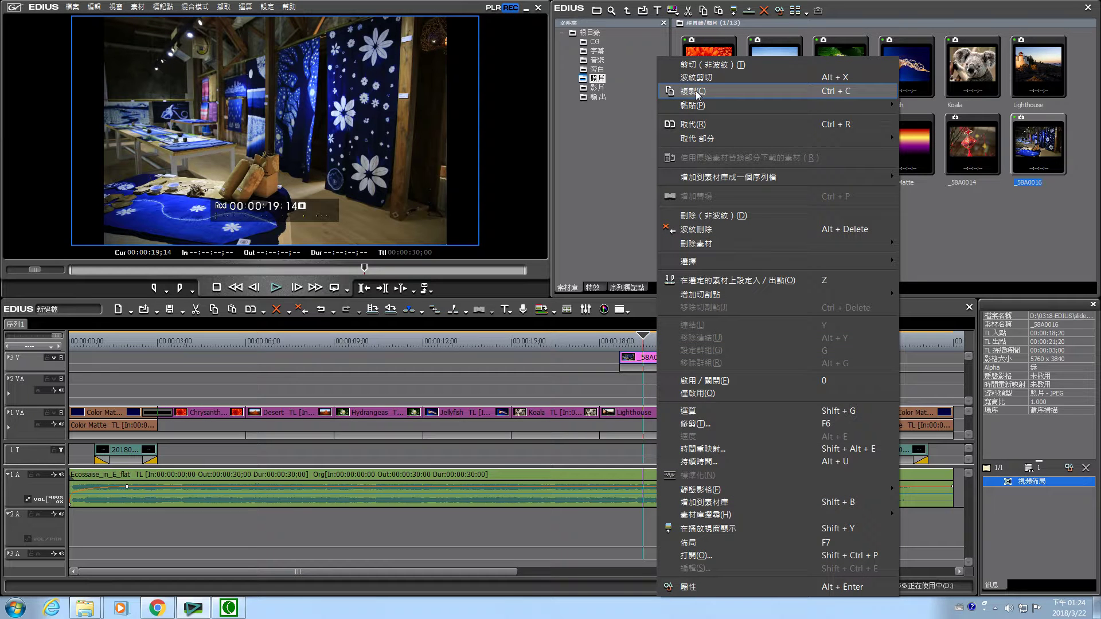
{"action": "left_click", "coordinate": [698, 92]}
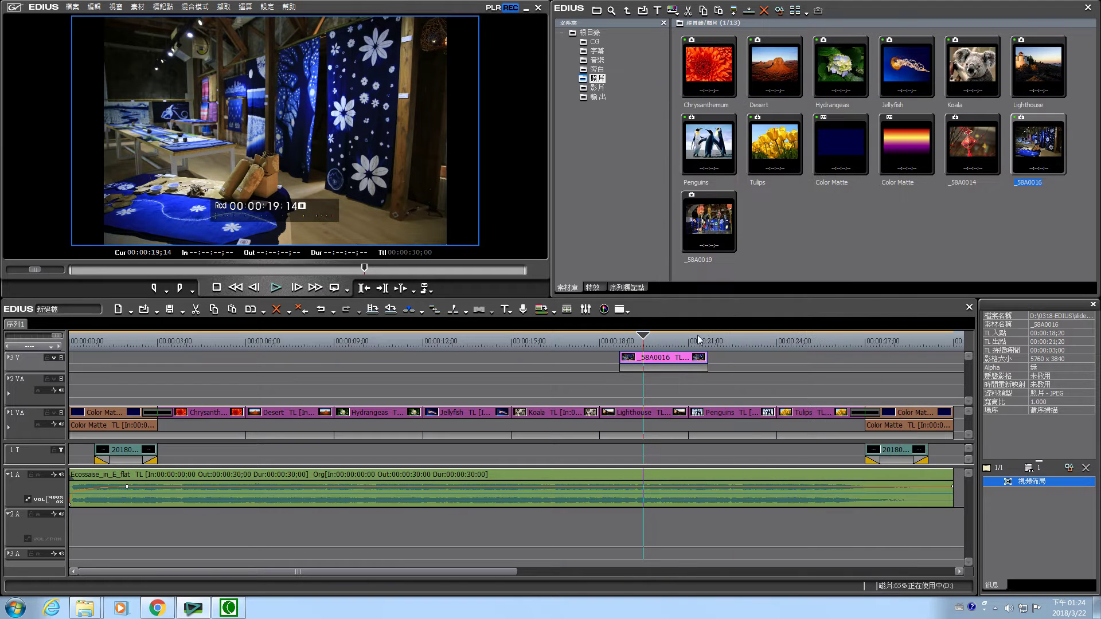
- Replace the Lighthouse clip on the 1 VA track with the copied _58A0016 clip
{"action": "left_click", "coordinate": [630, 413]}
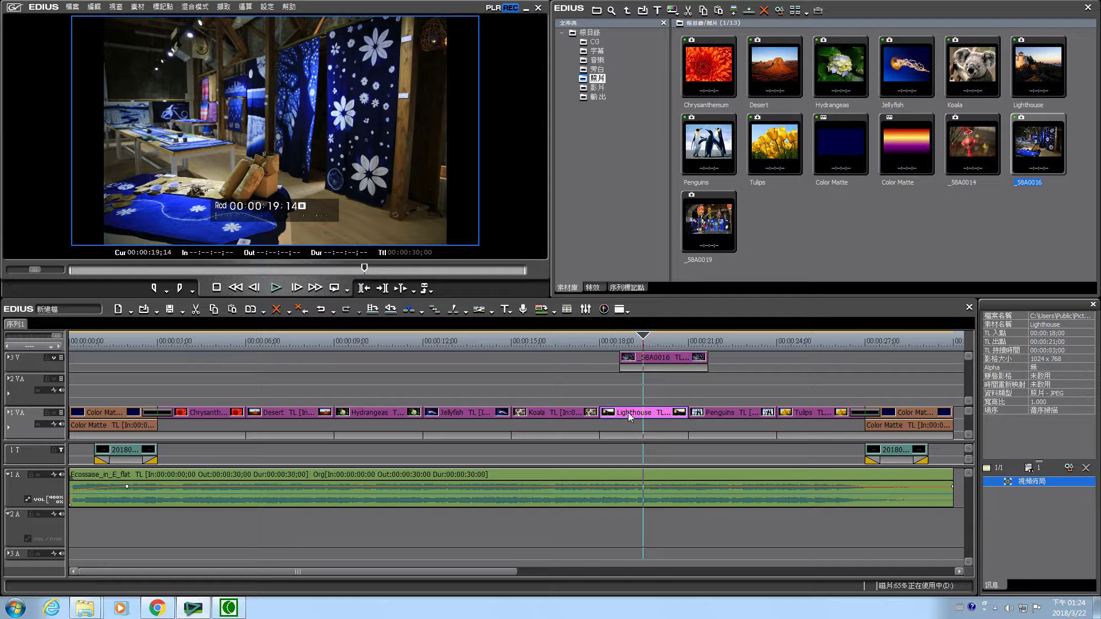
{"action": "right_click", "coordinate": [630, 414]}
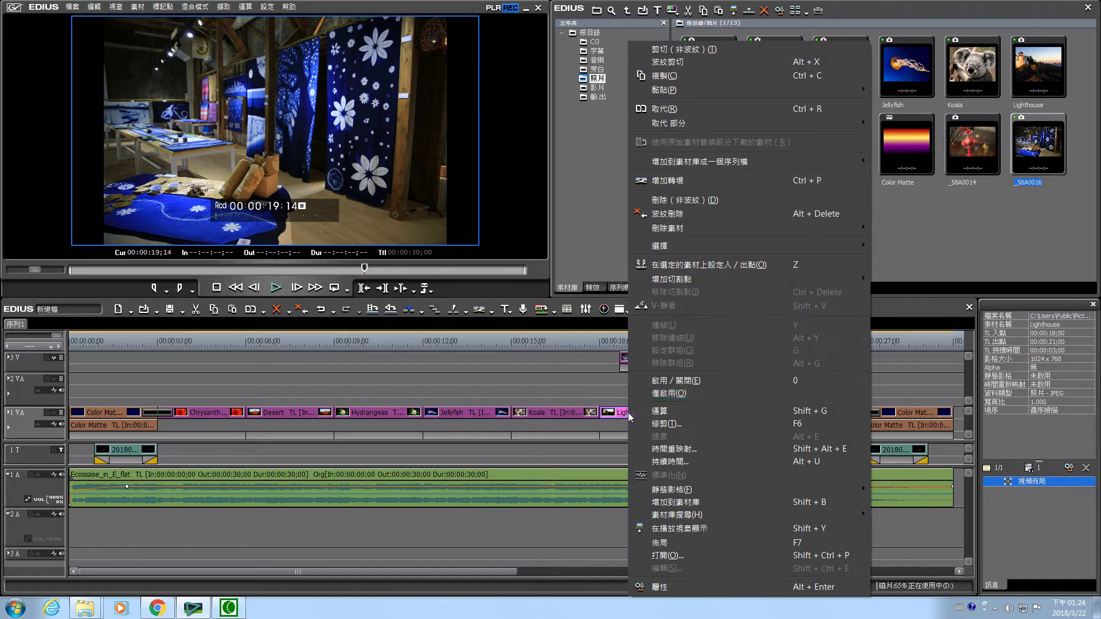
{"action": "left_click", "coordinate": [663, 109]}
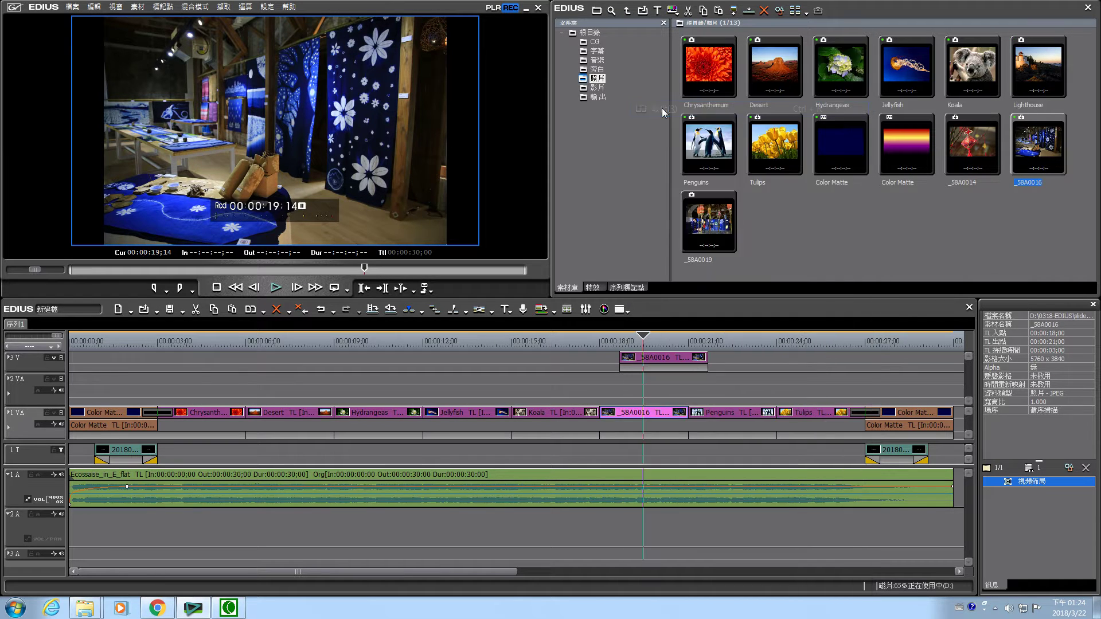
- Delete the temporary _58A0016 clip from the 3 V track and preview the replaced photo alongside the Koala photo
{"action": "left_click", "coordinate": [669, 356]}
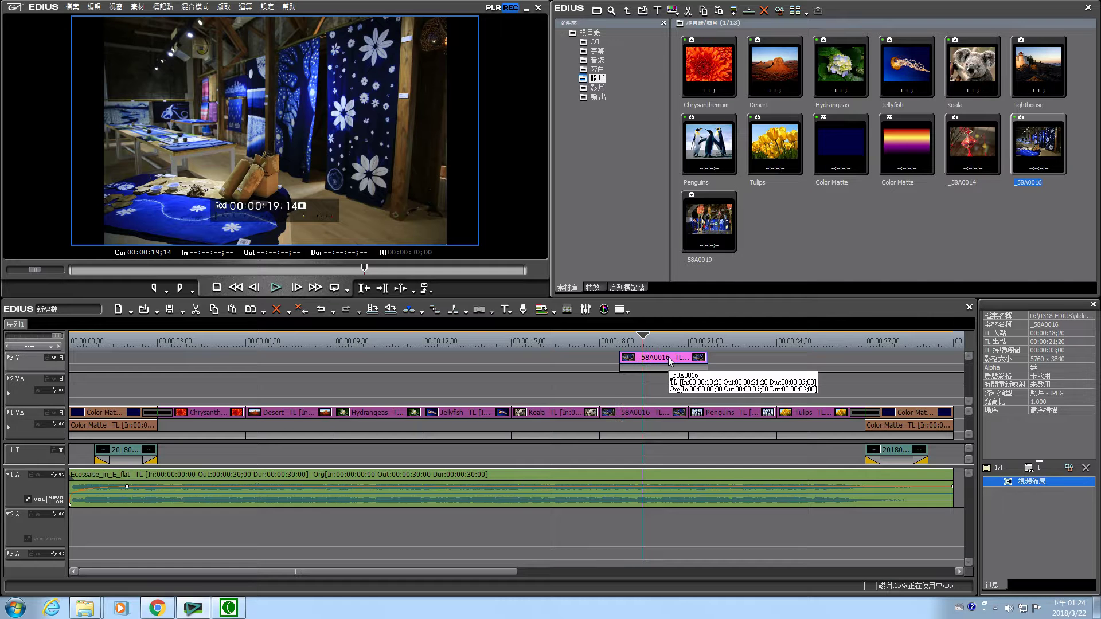
{"action": "key", "text": "Delete"}
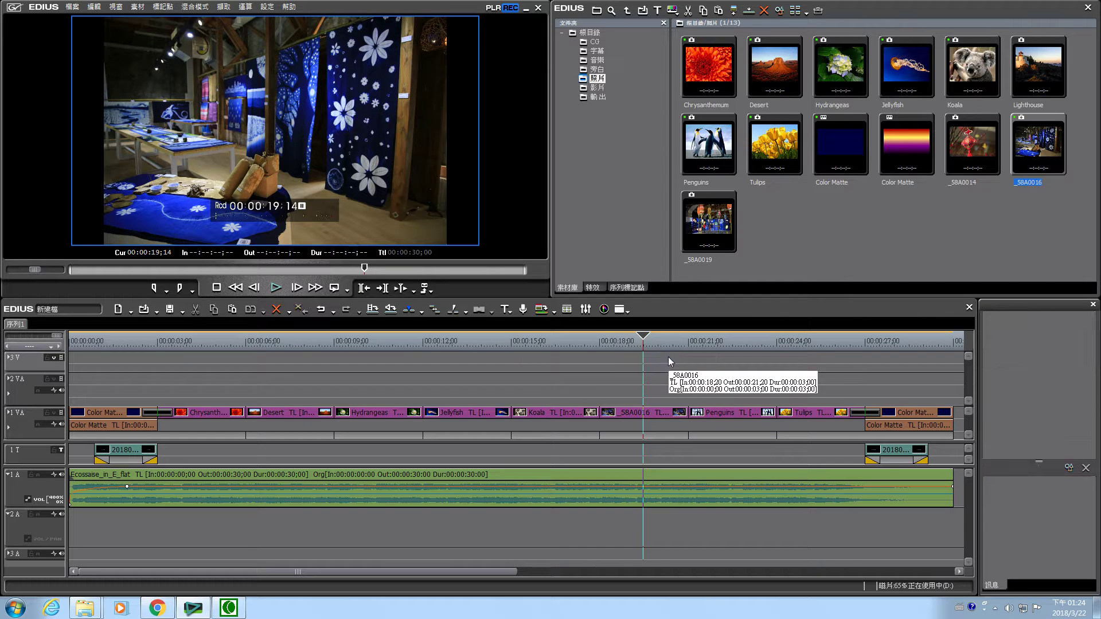
{"action": "mouse_move", "coordinate": [643, 338]}
{"action": "left_mouse_down"}
{"action": "mouse_move", "coordinate": [617, 339]}
{"action": "mouse_move", "coordinate": [632, 339]}
{"action": "left_mouse_up"}
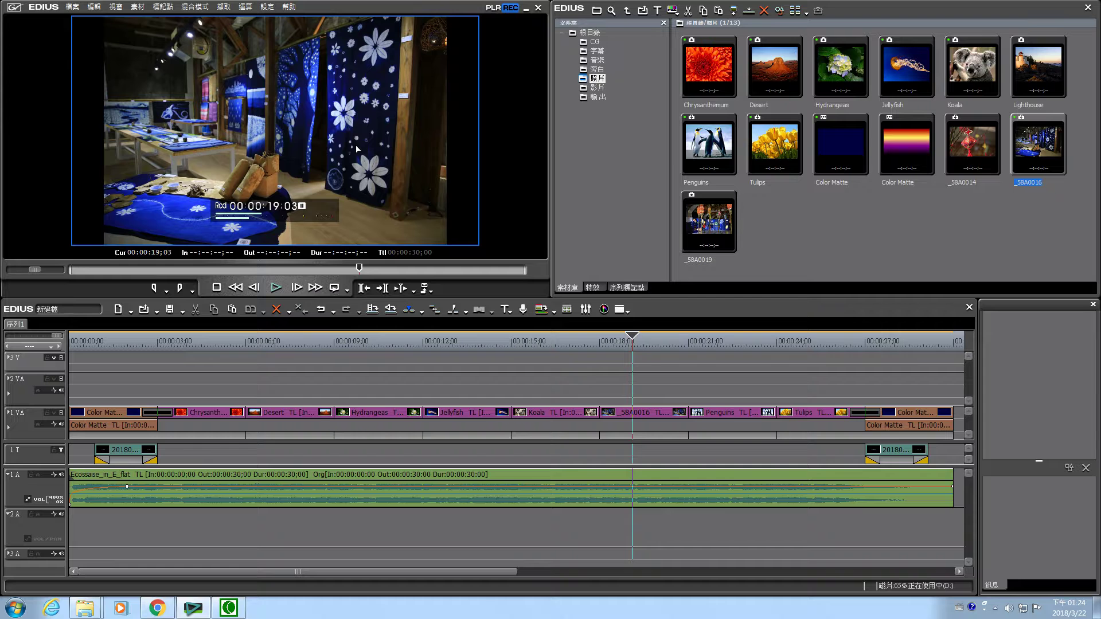
{"action": "left_click", "coordinate": [549, 339]}
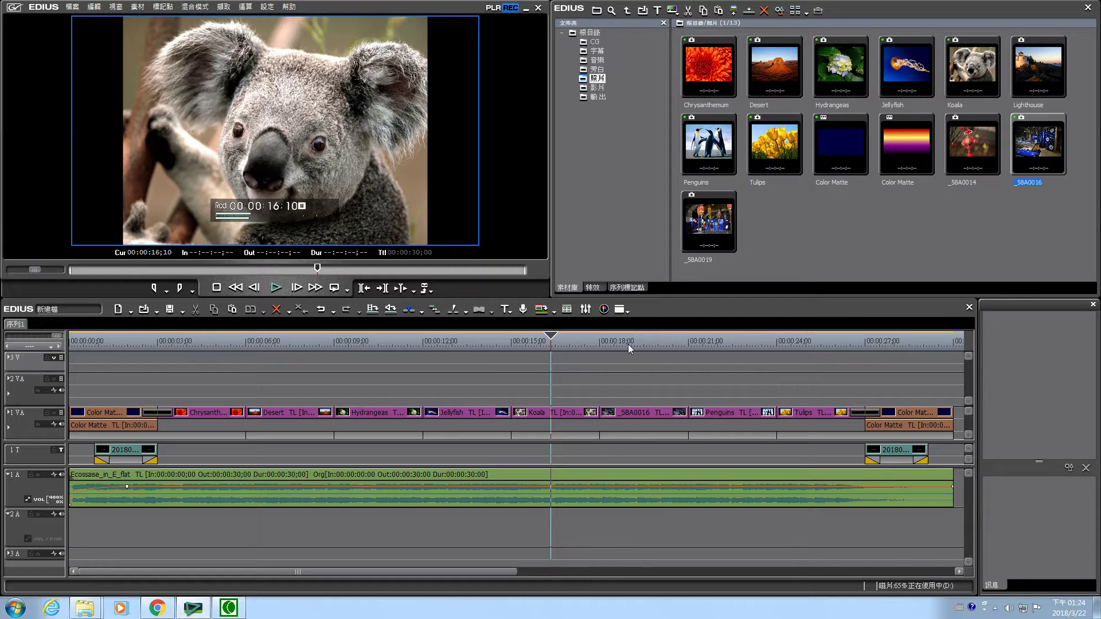
{"action": "left_click", "coordinate": [635, 342]}
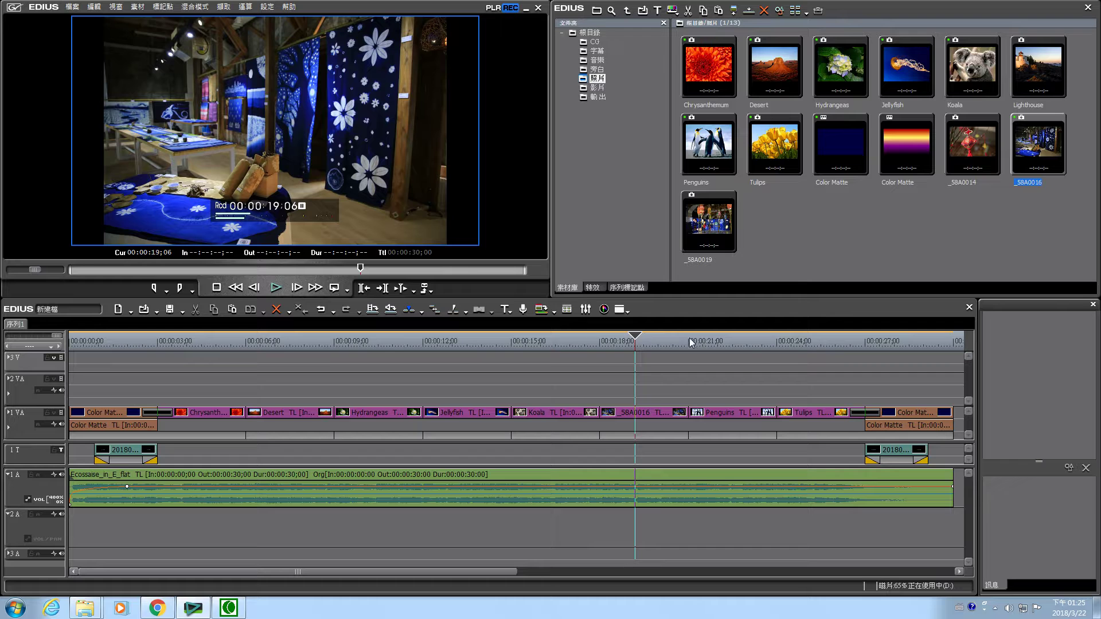
- Remove the _58A0016 clip from the 1 VA track with a non-ripple delete and insert photo _58A0019 at 00:00:18;00
{"action": "left_click", "coordinate": [631, 414]}
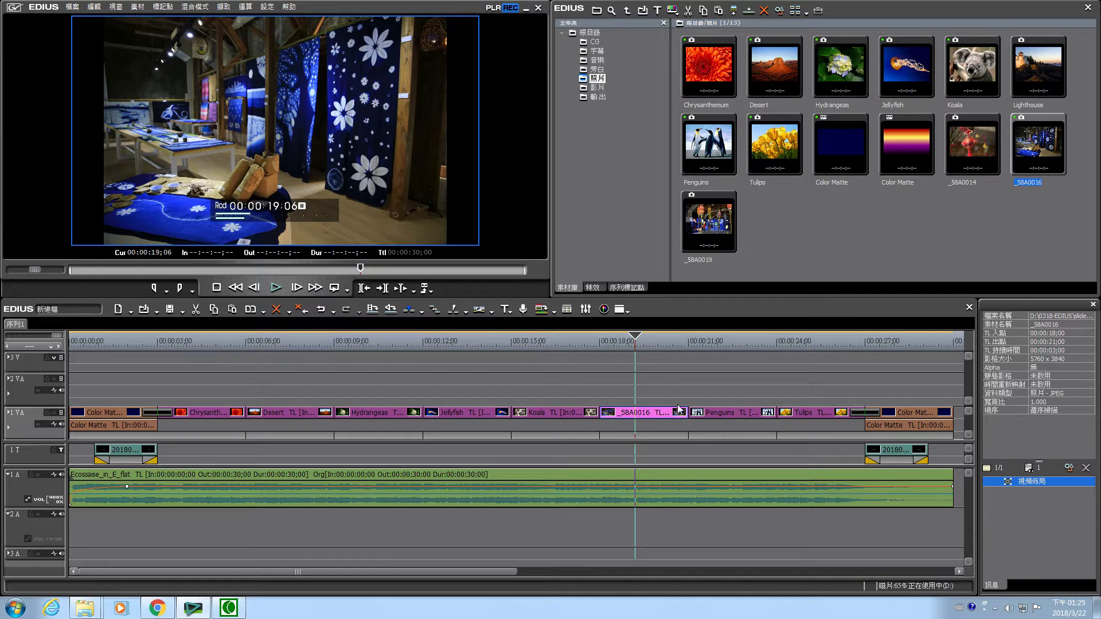
{"action": "left_click", "coordinate": [289, 311]}
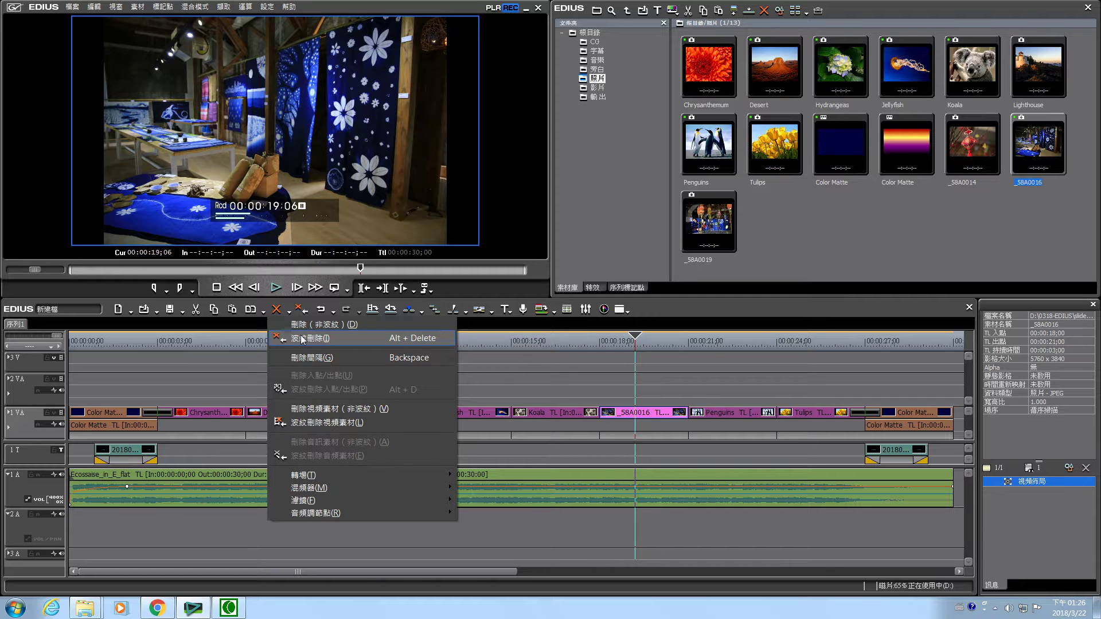
{"action": "left_click", "coordinate": [303, 325]}
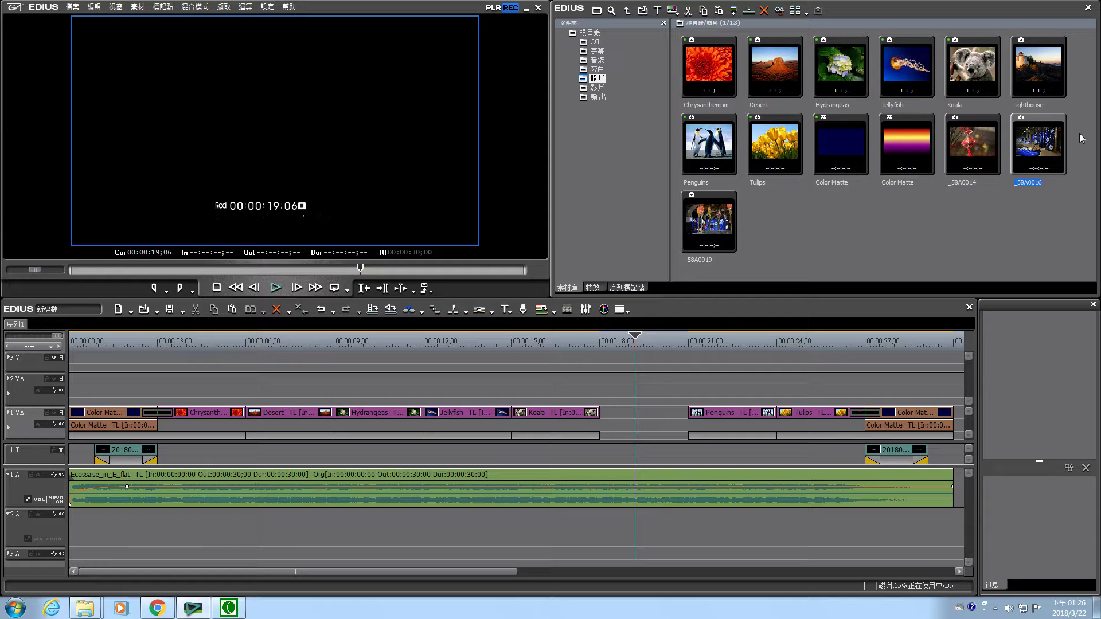
{"action": "left_click_drag", "start_coordinate": [712, 208], "coordinate": [619, 419]}
{"action": "left_click_drag", "start_coordinate": [653, 365], "coordinate": [633, 414]}
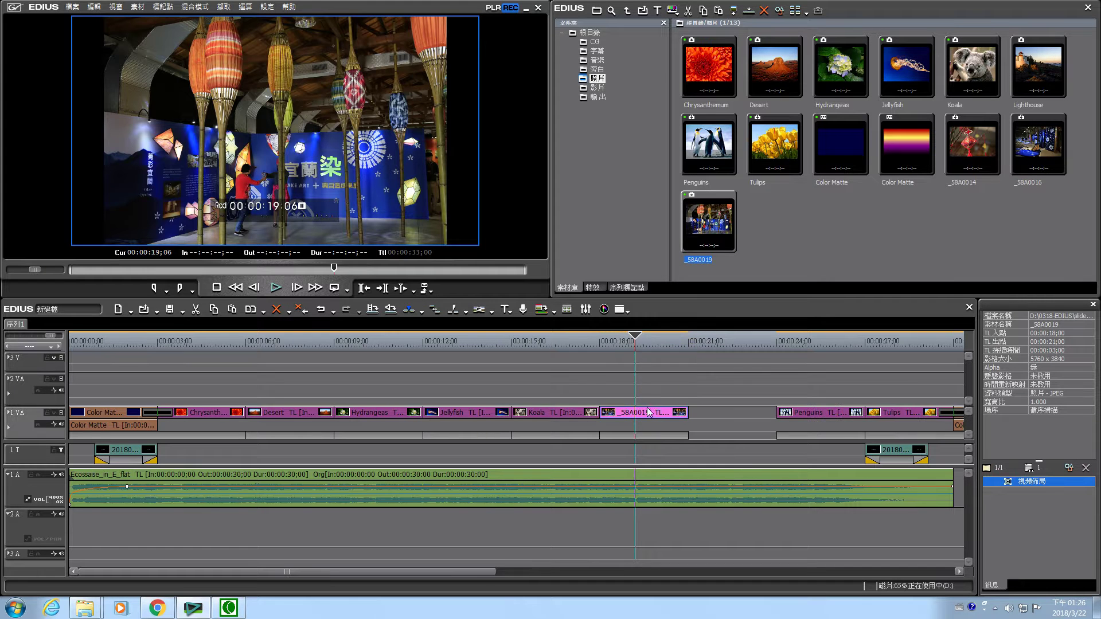
- Delete the gap between _58A0019 and Penguins on the 1 VA track and preview the _58A0019 photo
{"action": "left_click", "coordinate": [720, 413]}
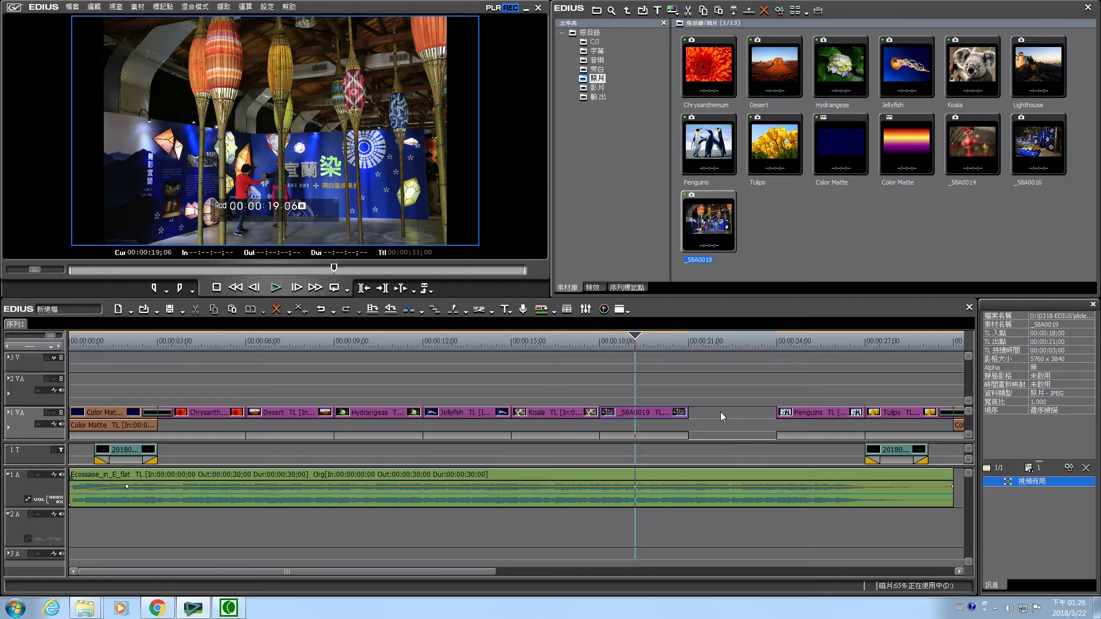
{"action": "right_click", "coordinate": [721, 412]}
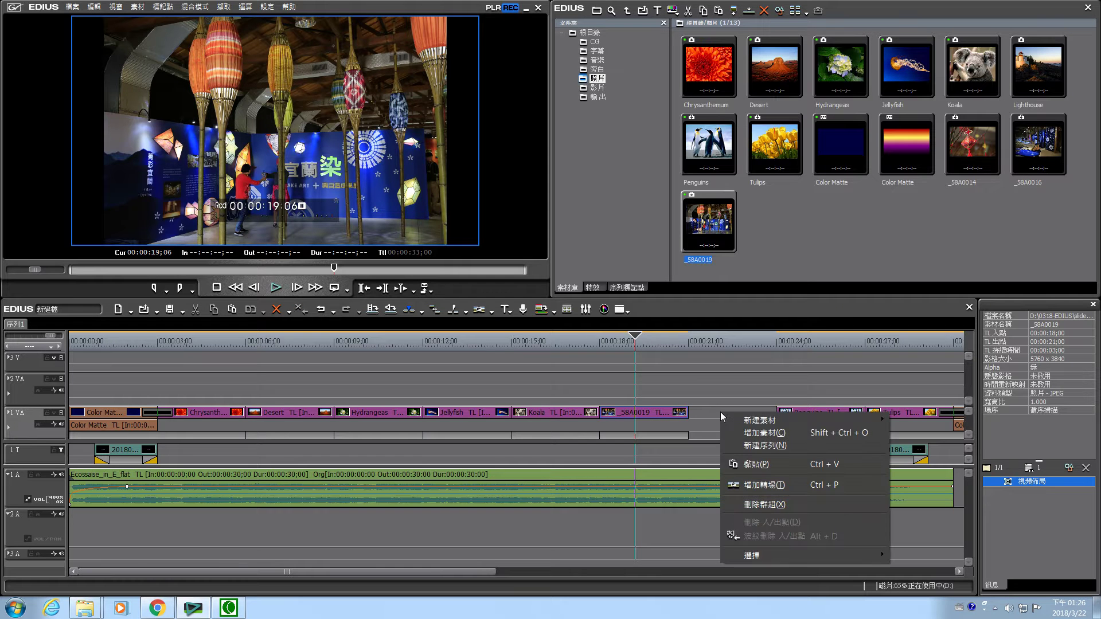
{"action": "left_click", "coordinate": [765, 506]}
{"action": "mouse_move", "coordinate": [635, 340]}
{"action": "left_mouse_down"}
{"action": "mouse_move", "coordinate": [713, 344]}
{"action": "mouse_move", "coordinate": [631, 350]}
{"action": "left_mouse_up"}
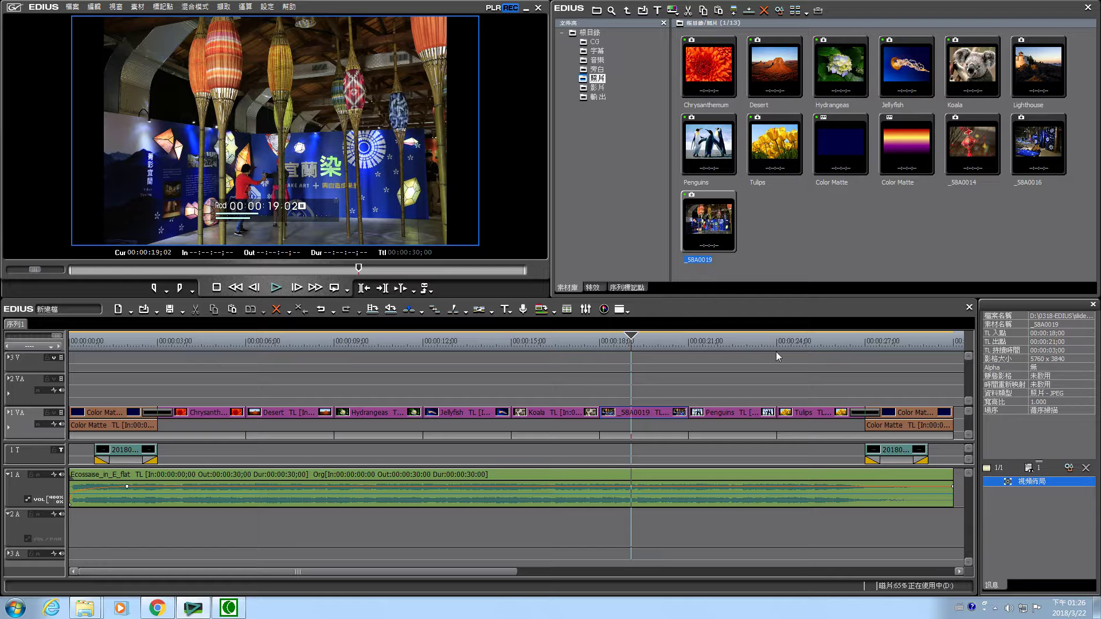
- Place photo _58A0016 on the 3 V track at about 00:00:19;13 and copy that clip
{"action": "left_click_drag", "start_coordinate": [1037, 148], "coordinate": [644, 361]}
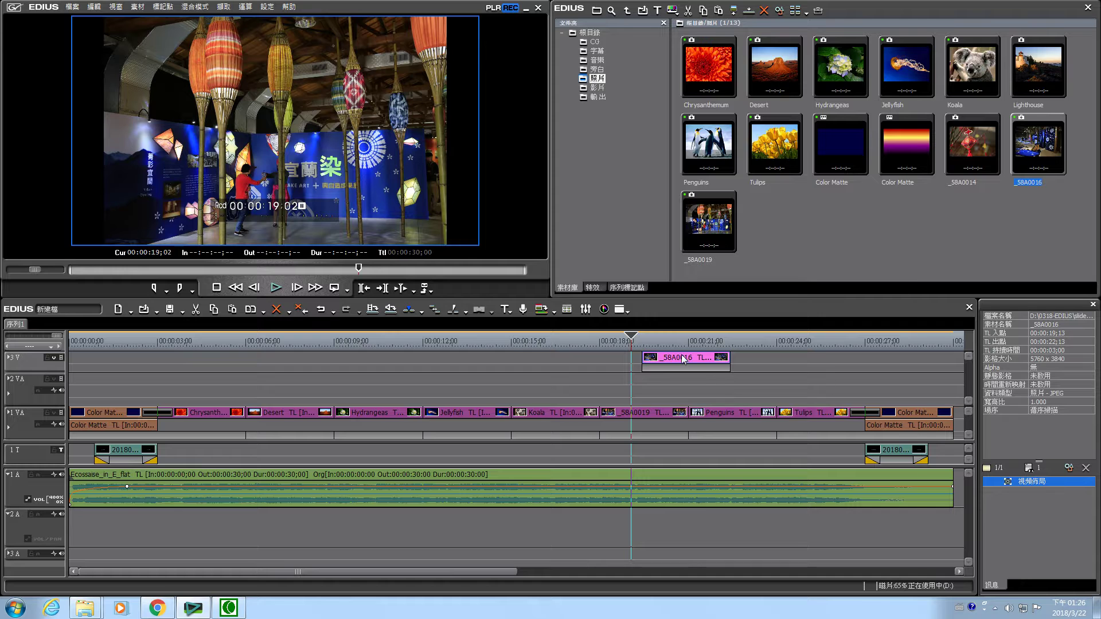
{"action": "right_click", "coordinate": [677, 355]}
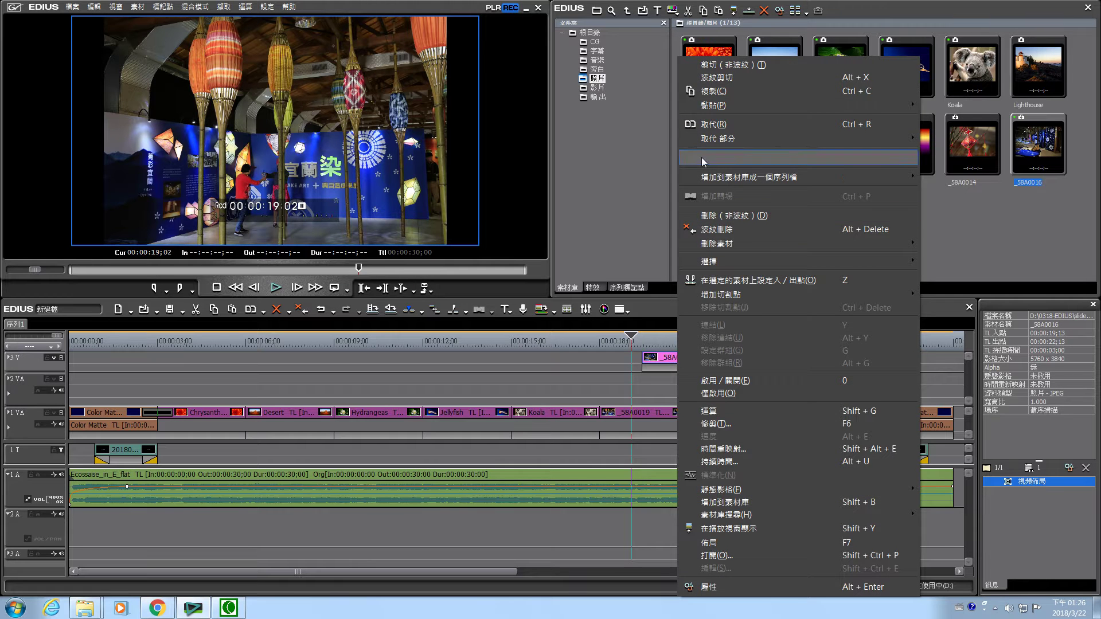
{"action": "left_click", "coordinate": [716, 91]}
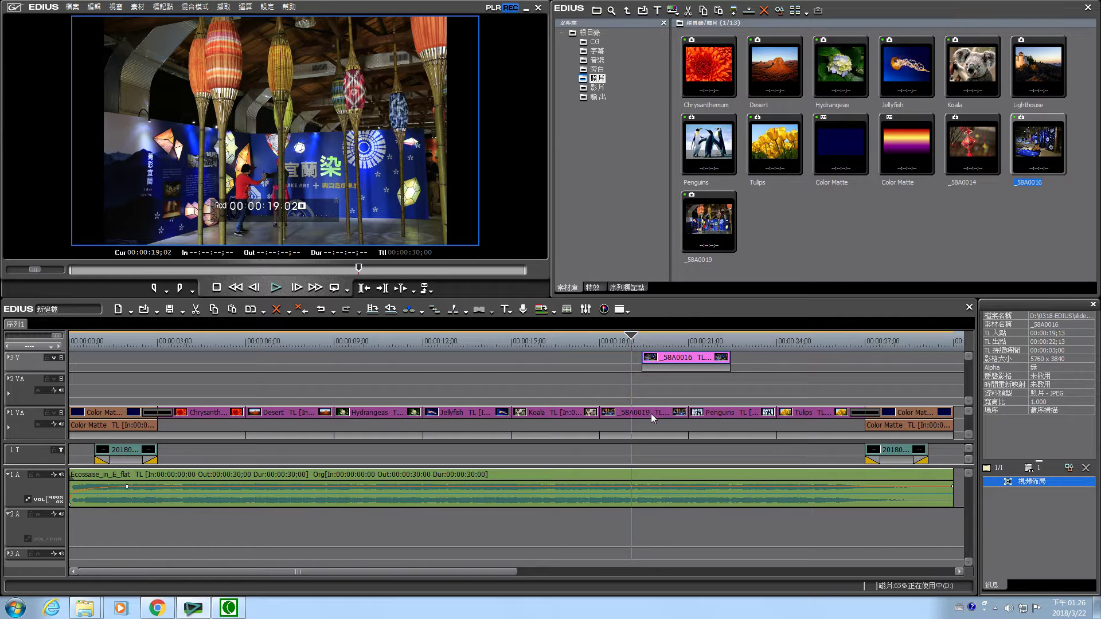
- Replace the Koala clip on the 1 VA track with the copied _58A0016 clip
{"action": "left_click", "coordinate": [556, 414]}
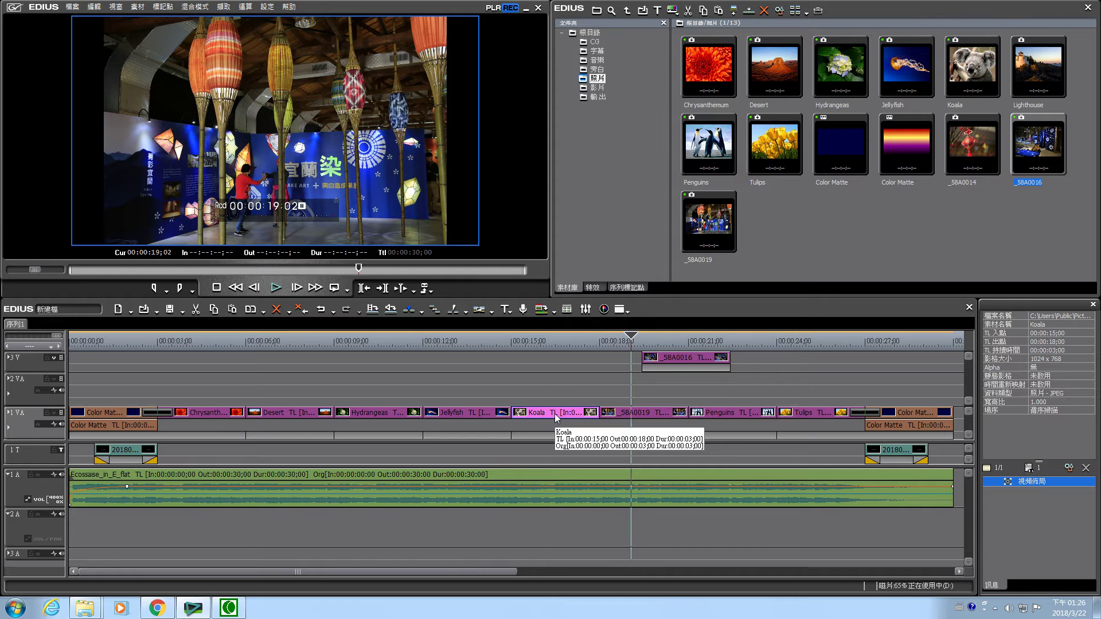
{"action": "right_click", "coordinate": [555, 414]}
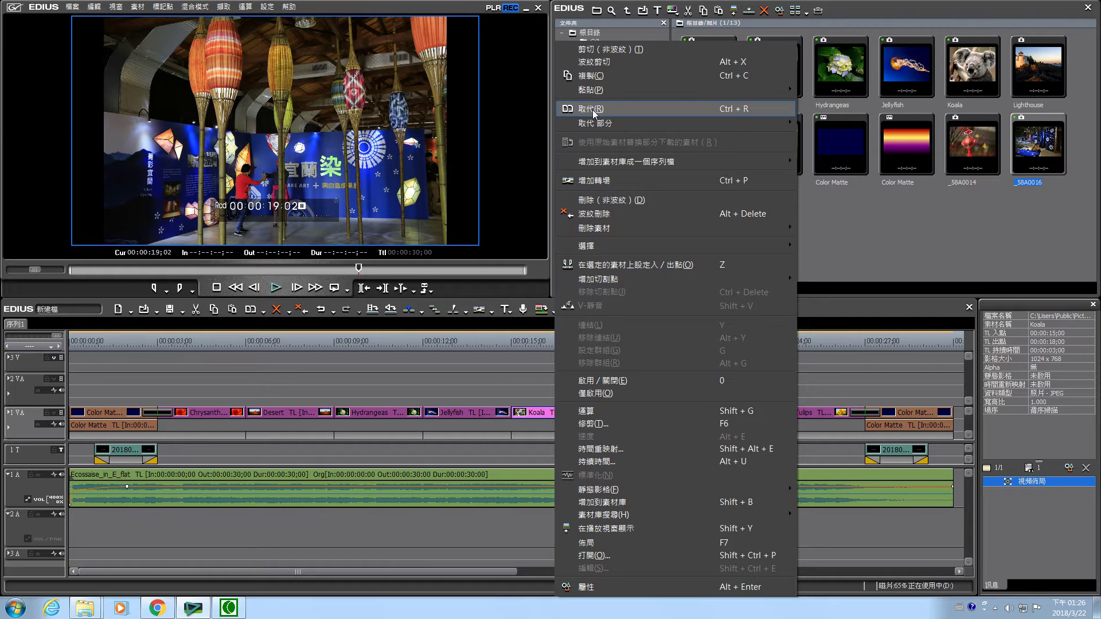
{"action": "left_click", "coordinate": [597, 109]}
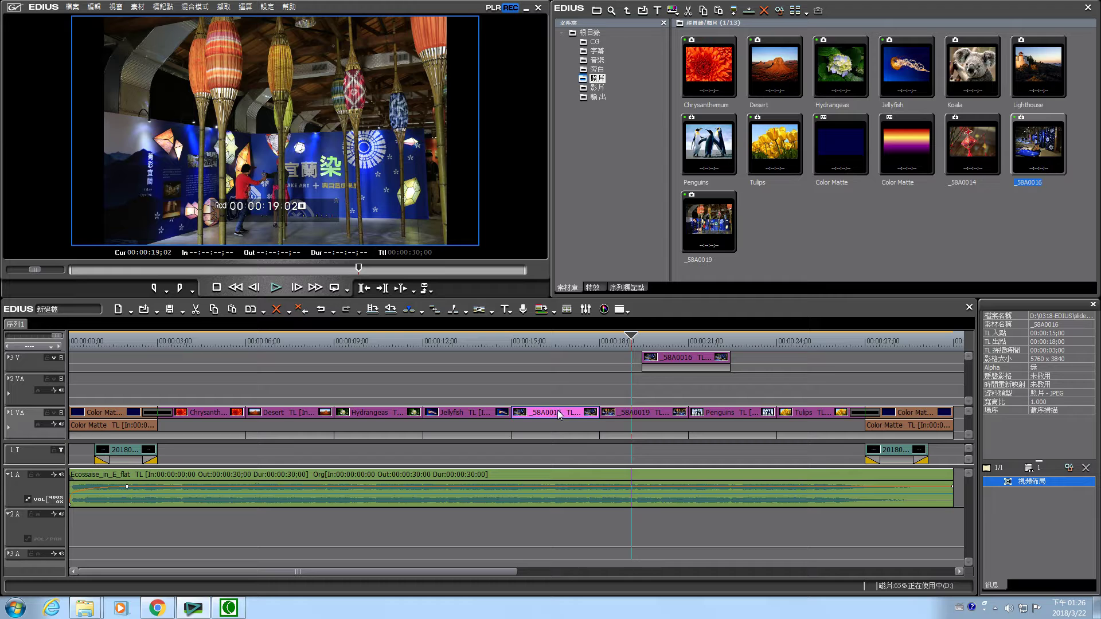
- Delete the temporary _58A0016 clip from the 3 V track and preview the _58A0016 and _58A0019 photos
{"action": "left_click", "coordinate": [670, 359]}
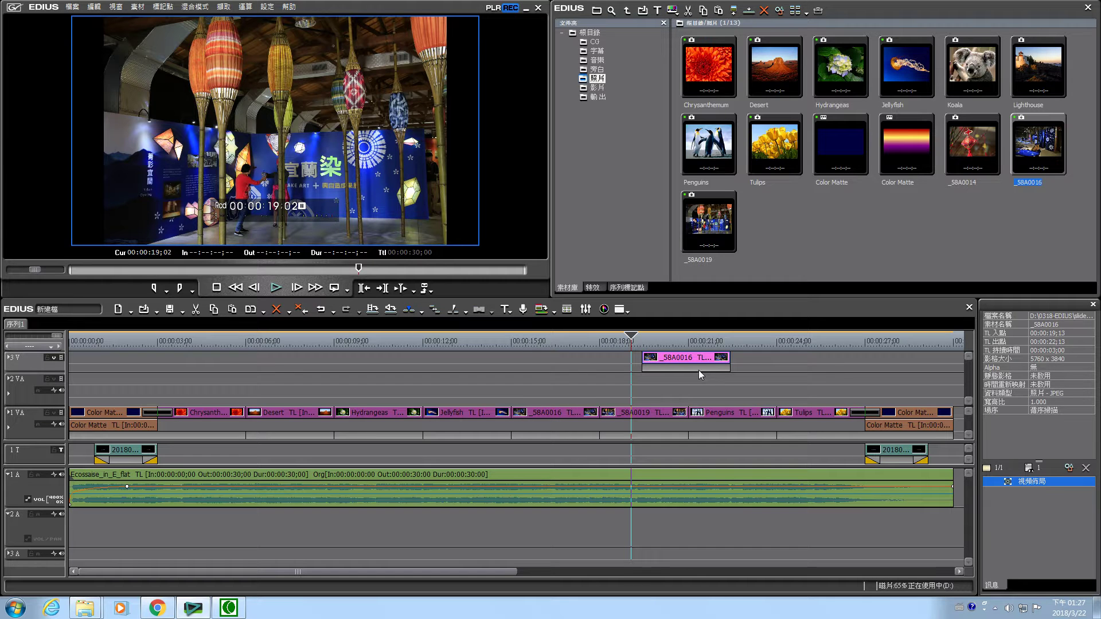
{"action": "key", "text": "Delete"}
{"action": "left_click_drag", "start_coordinate": [631, 340], "coordinate": [550, 339]}
{"action": "left_click", "coordinate": [631, 343]}
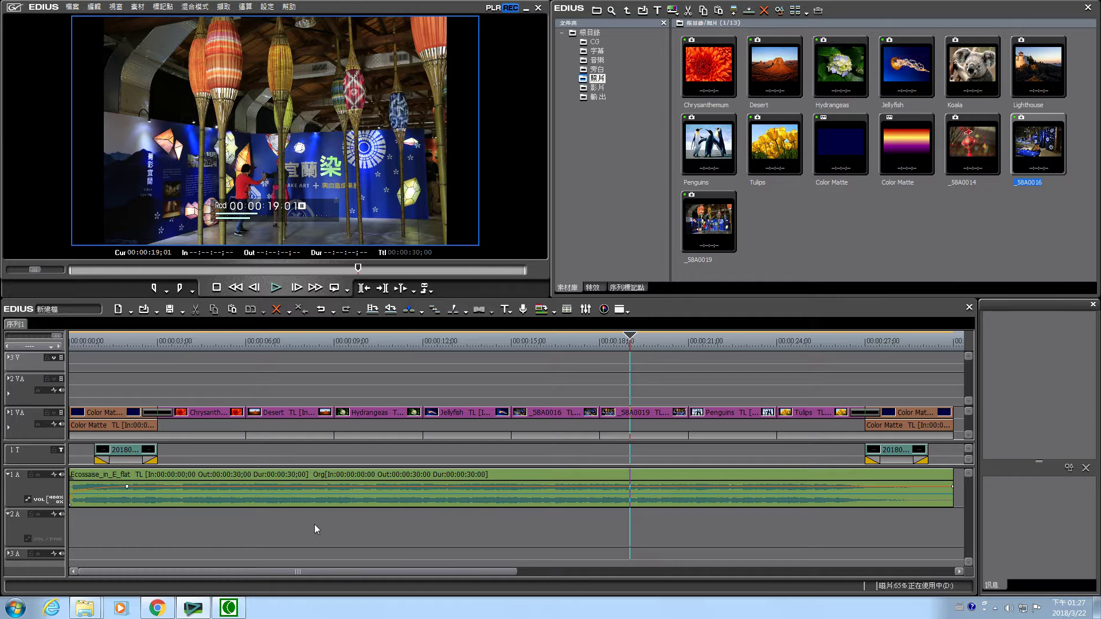
- Switch to Photoshop and resize _58A0016.JPG to a width of 1024 pixels while recording the W1024 action
{"action": "left_click", "coordinate": [242, 608]}
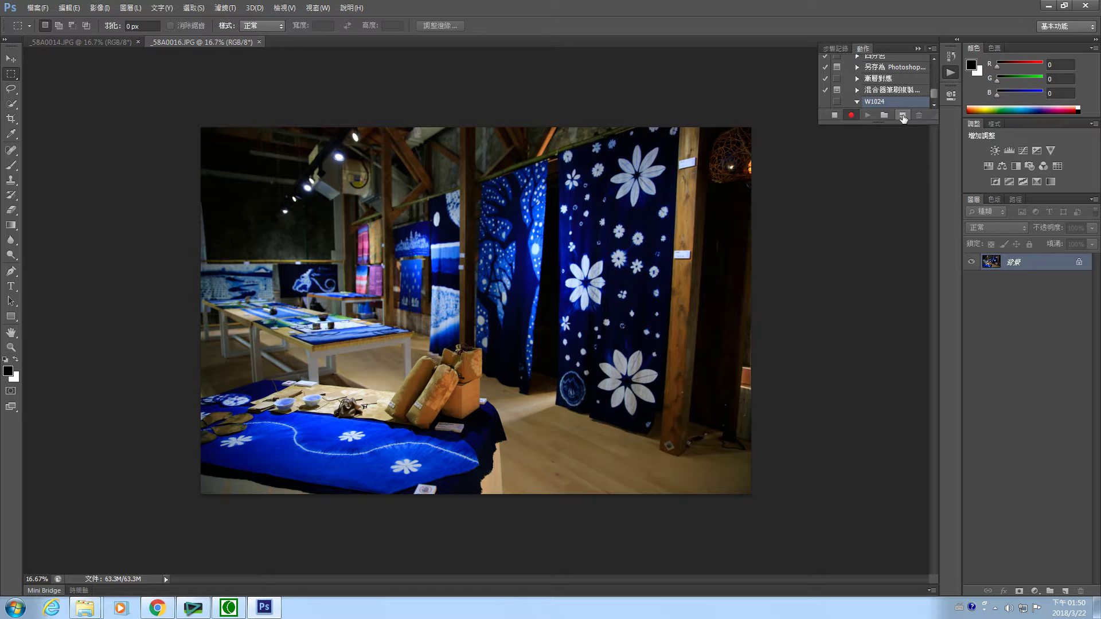
{"action": "left_click_drag", "start_coordinate": [876, 105], "coordinate": [854, 116]}
{"action": "left_click", "coordinate": [101, 8]}
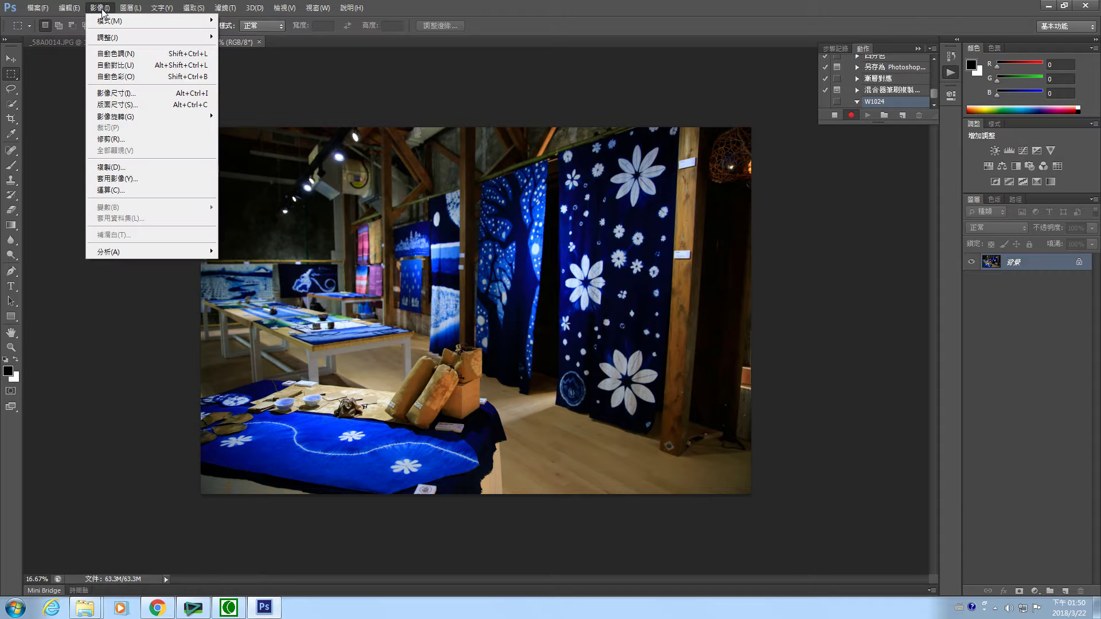
{"action": "left_click", "coordinate": [115, 93]}
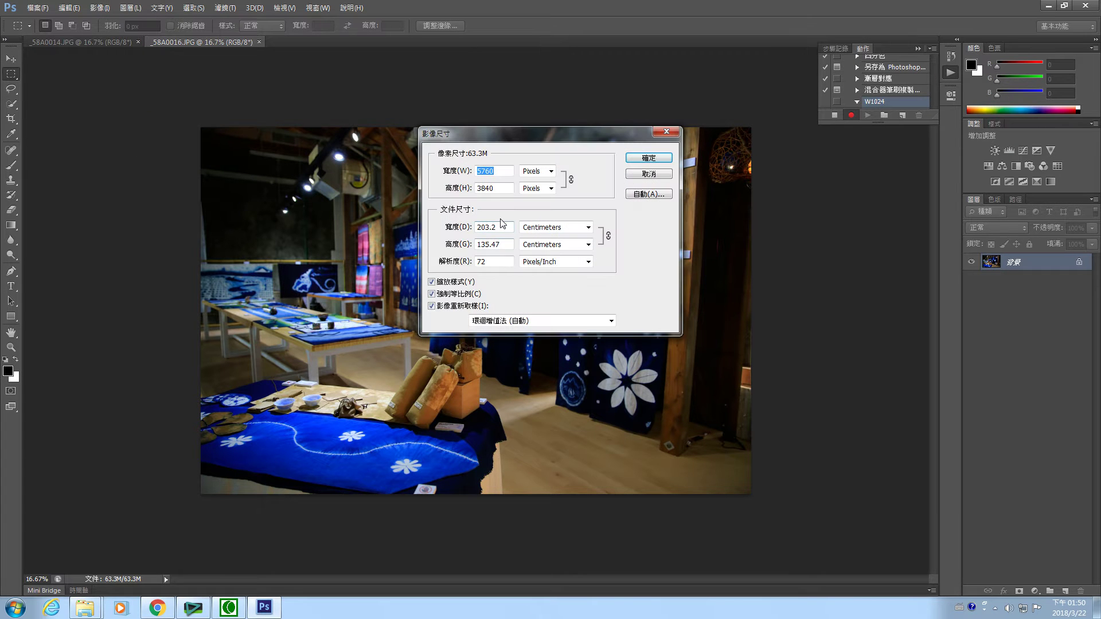
{"action": "type", "text": "1024"}
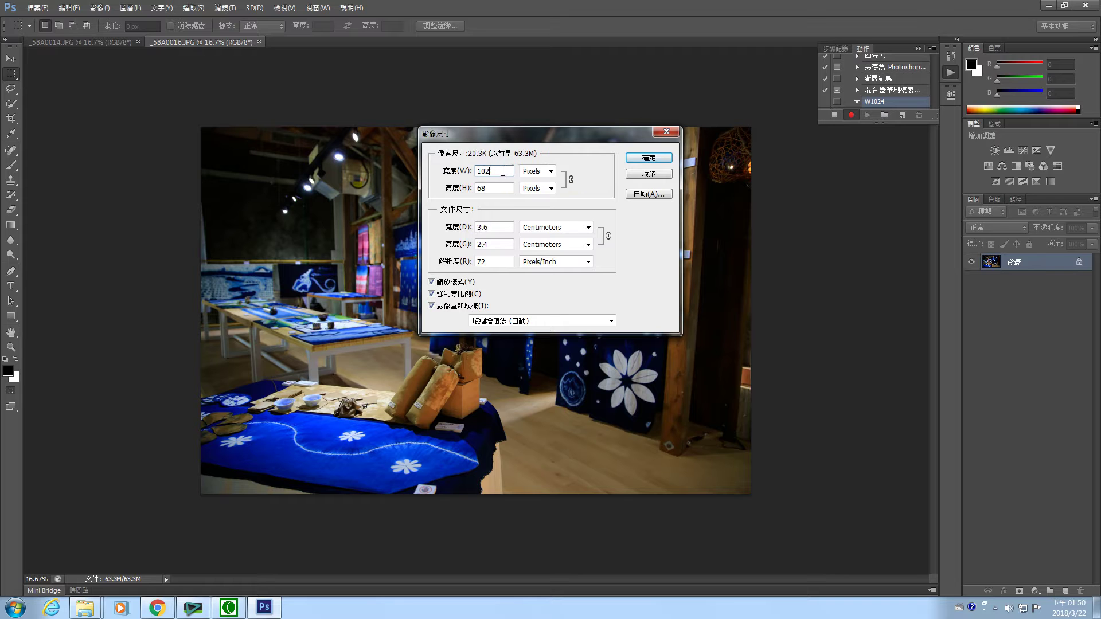
{"action": "left_click", "coordinate": [631, 158]}
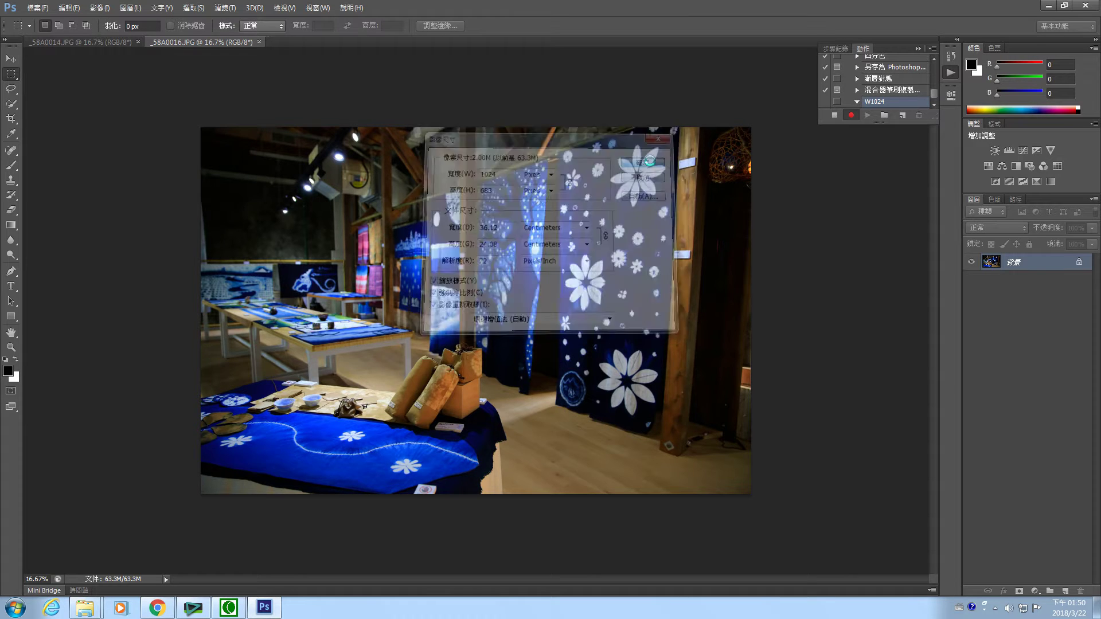
- Close _58A0016.JPG with its changes saved at High JPEG quality, and stop recording the W1024 action
{"action": "left_click", "coordinate": [264, 42]}
{"action": "left_click", "coordinate": [508, 228]}
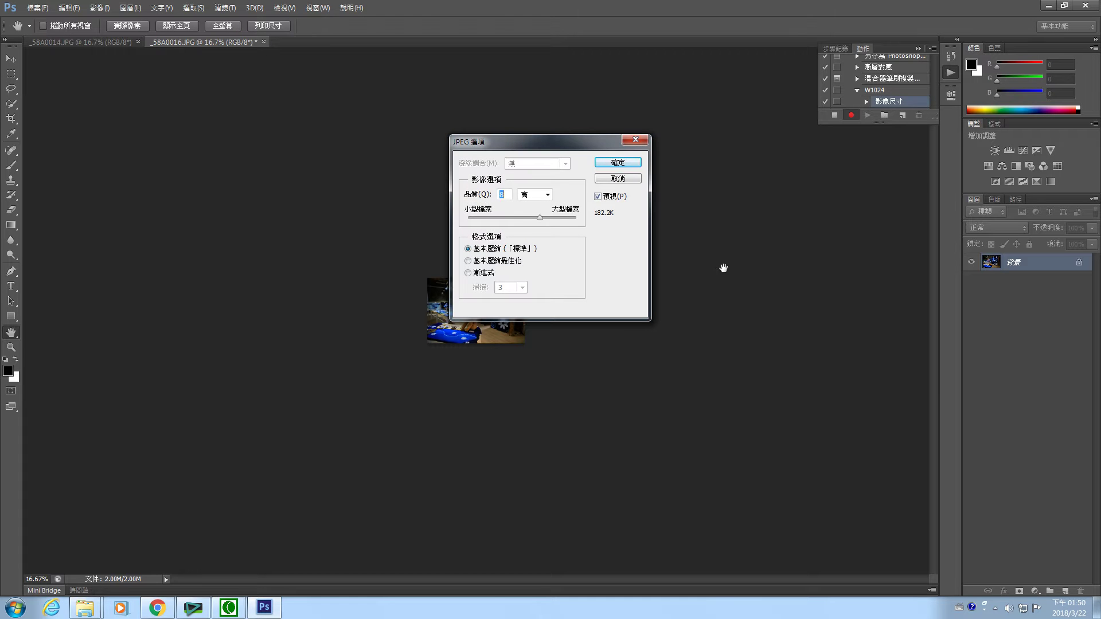
{"action": "left_click", "coordinate": [616, 164]}
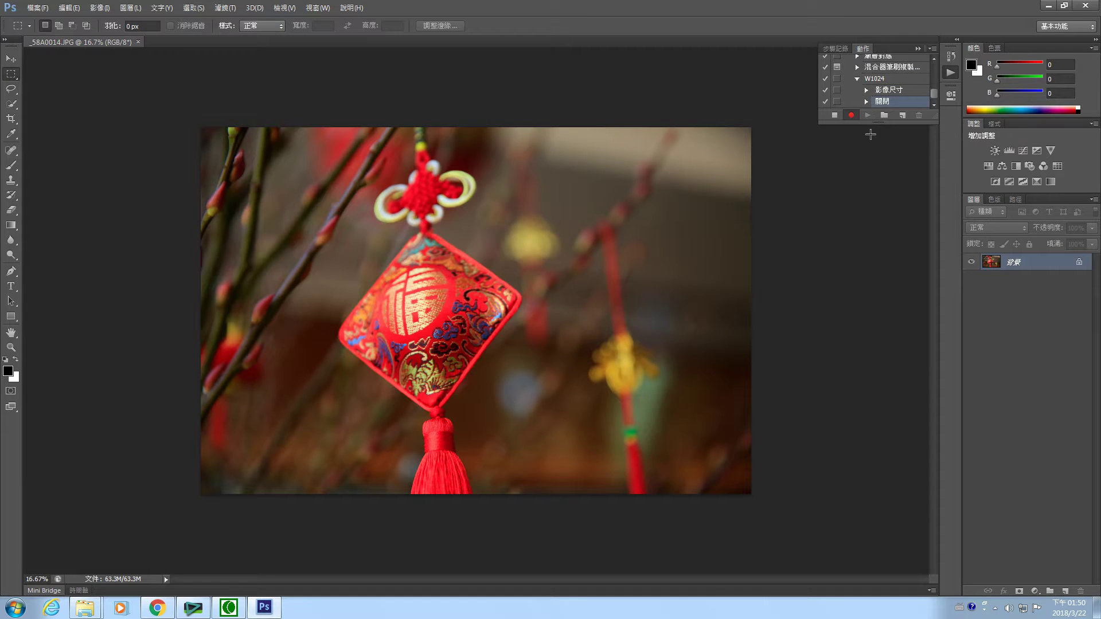
{"action": "left_click", "coordinate": [836, 115]}
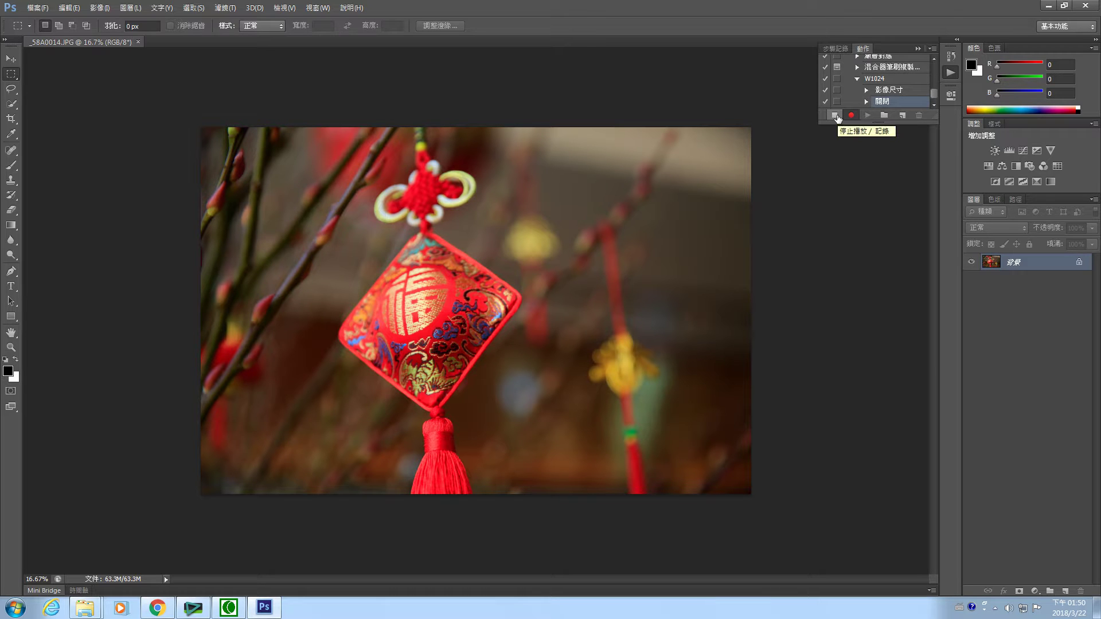
{"action": "left_click", "coordinate": [836, 115]}
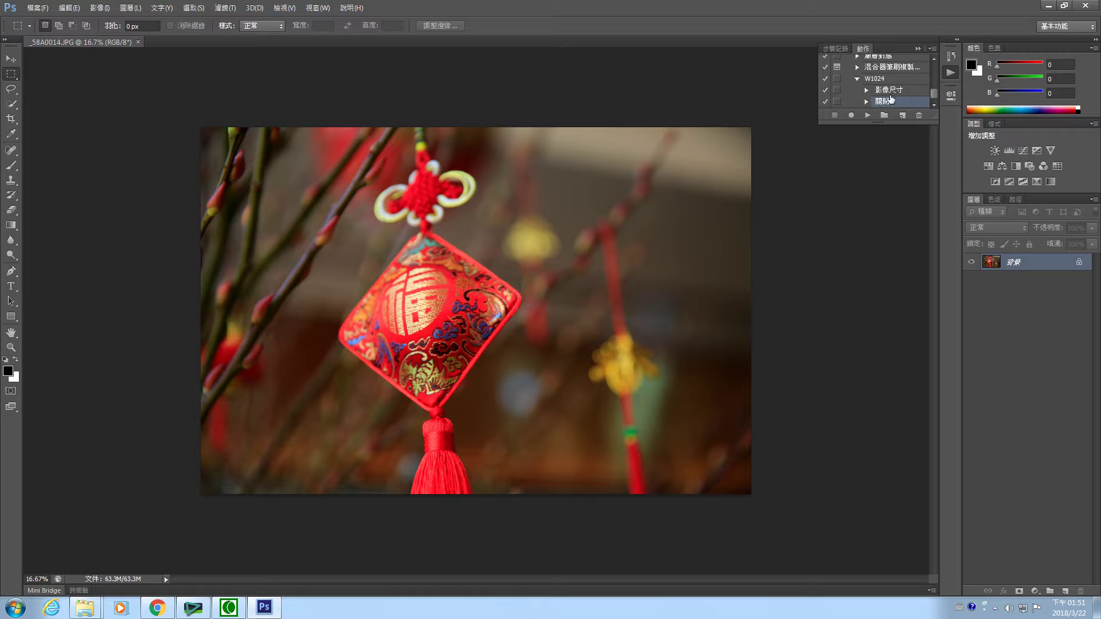
- Play the W1024 action on _58A0014.JPG and save the resized photo at High JPEG quality
{"action": "left_click", "coordinate": [858, 80]}
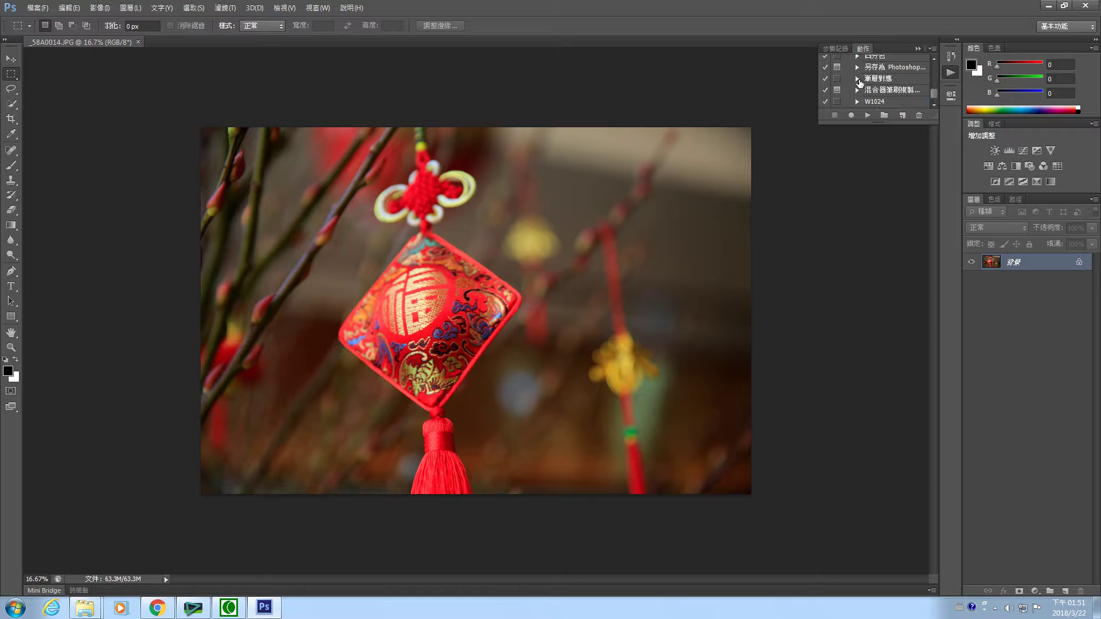
{"action": "left_click", "coordinate": [890, 104]}
{"action": "left_click", "coordinate": [869, 115]}
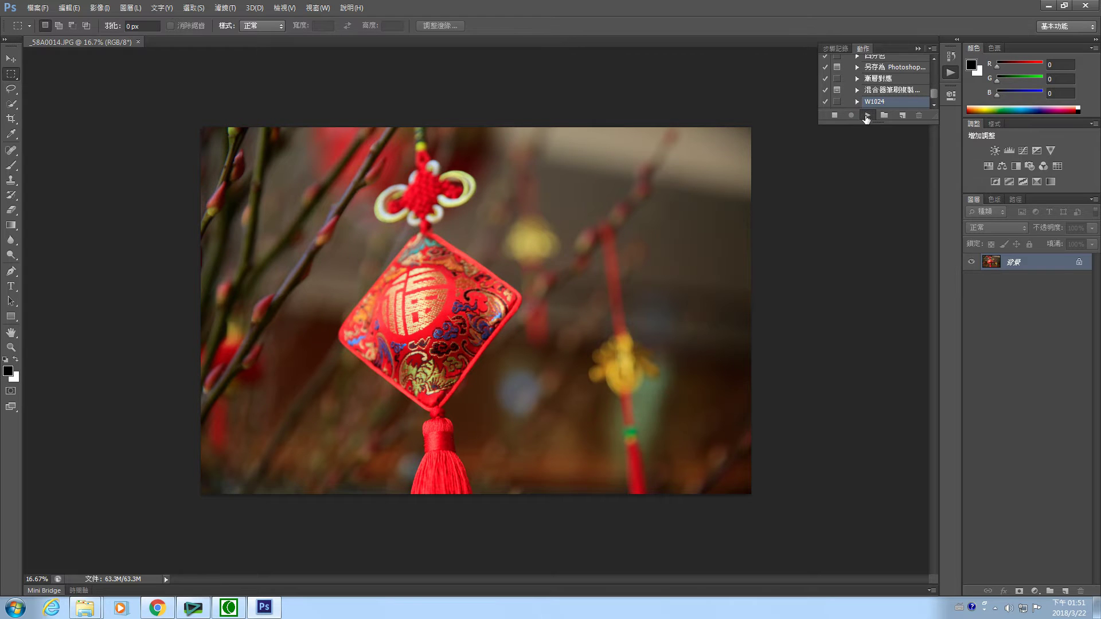
{"action": "type", "text": "12"}
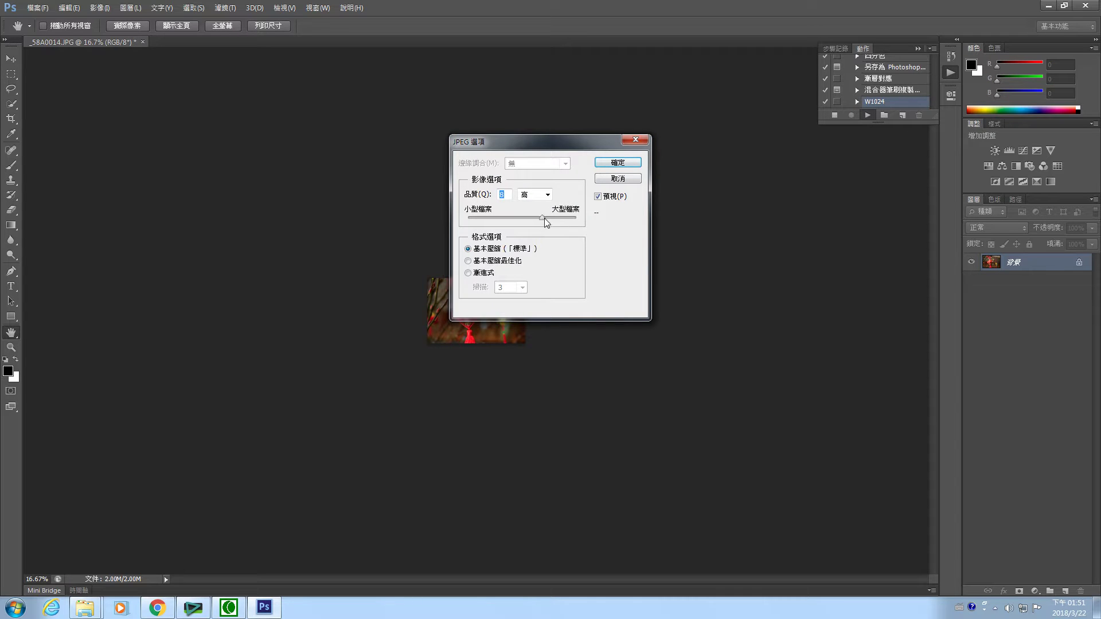
{"action": "left_click", "coordinate": [612, 165]}
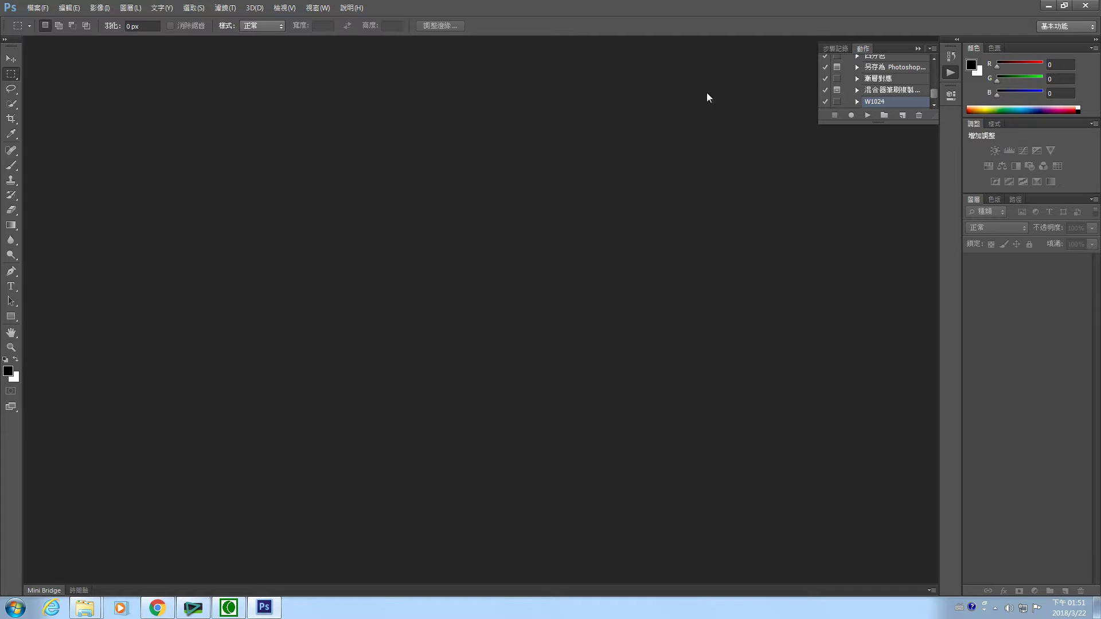
- Open the Batch command to examine its settings for running an action on multiple photos
{"action": "left_click", "coordinate": [37, 8]}
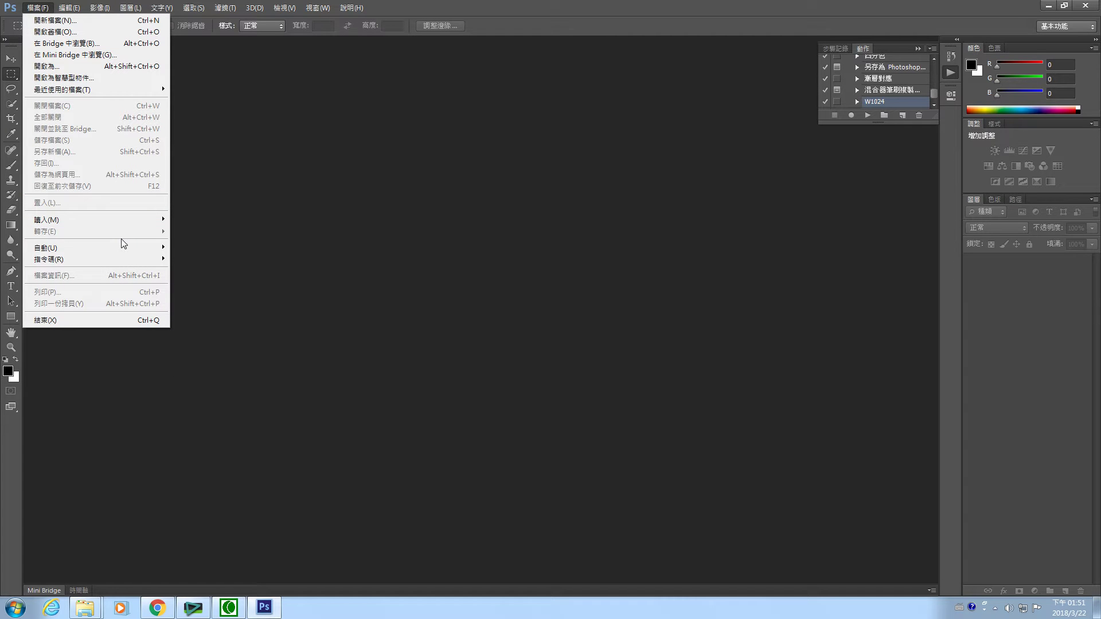
{"action": "mouse_move", "coordinate": [126, 251]}
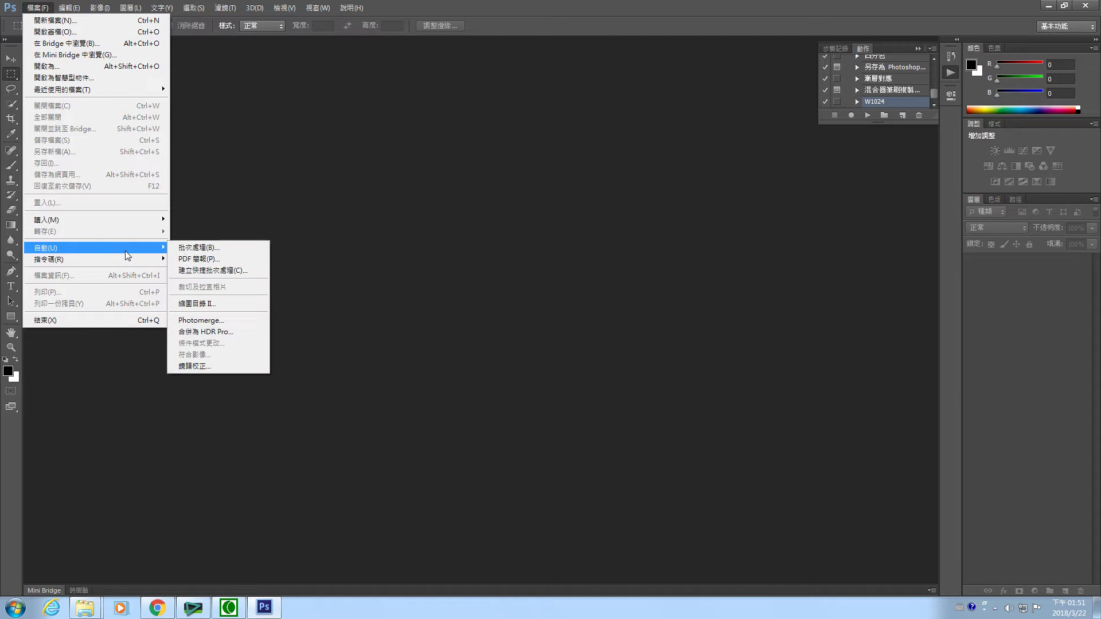
{"action": "left_click", "coordinate": [212, 247]}
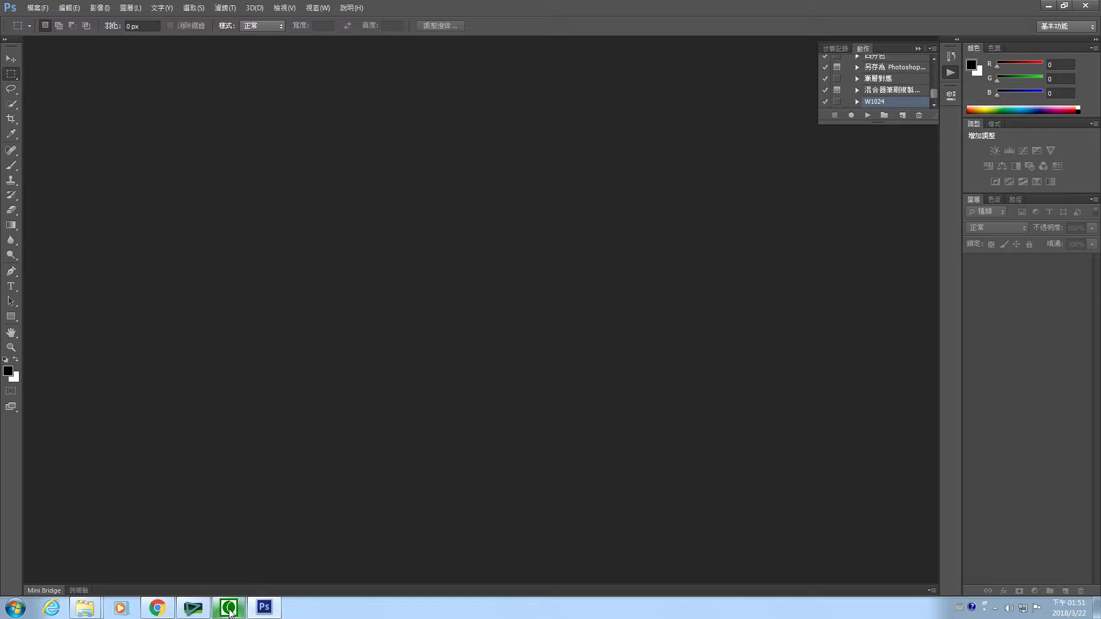
- Switch to EDIUS and remove the _58A0014, _58A0016 and _58A0019 photos from the 照片 folder of the bin
{"action": "left_click", "coordinate": [196, 610]}
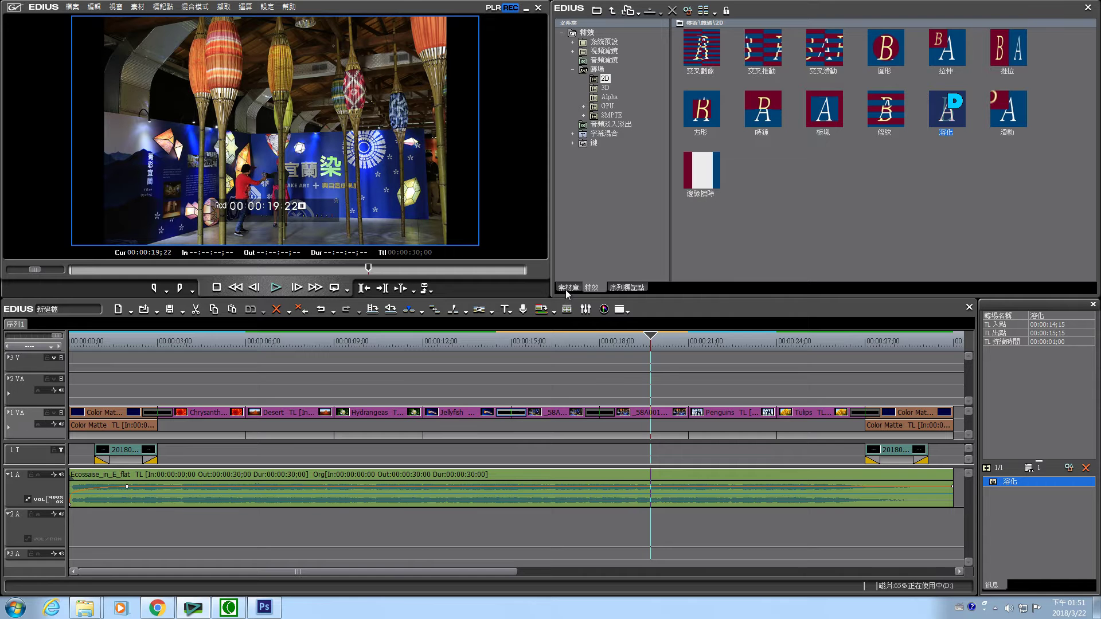
{"action": "left_click", "coordinate": [565, 290]}
{"action": "left_click", "coordinate": [1037, 147]}
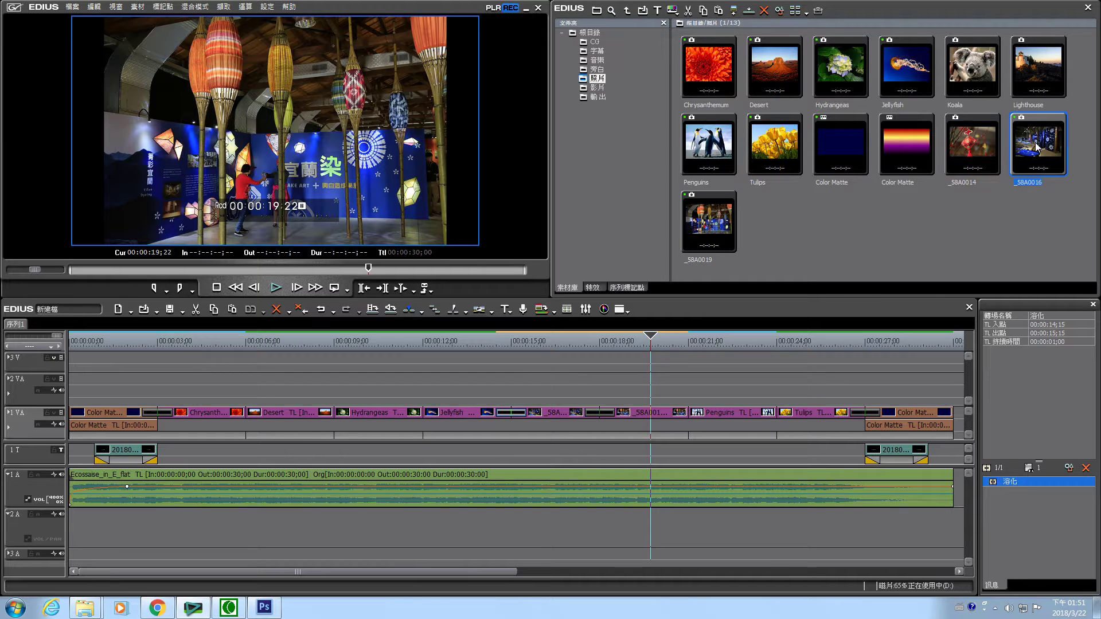
{"action": "left_click", "coordinate": [978, 150]}
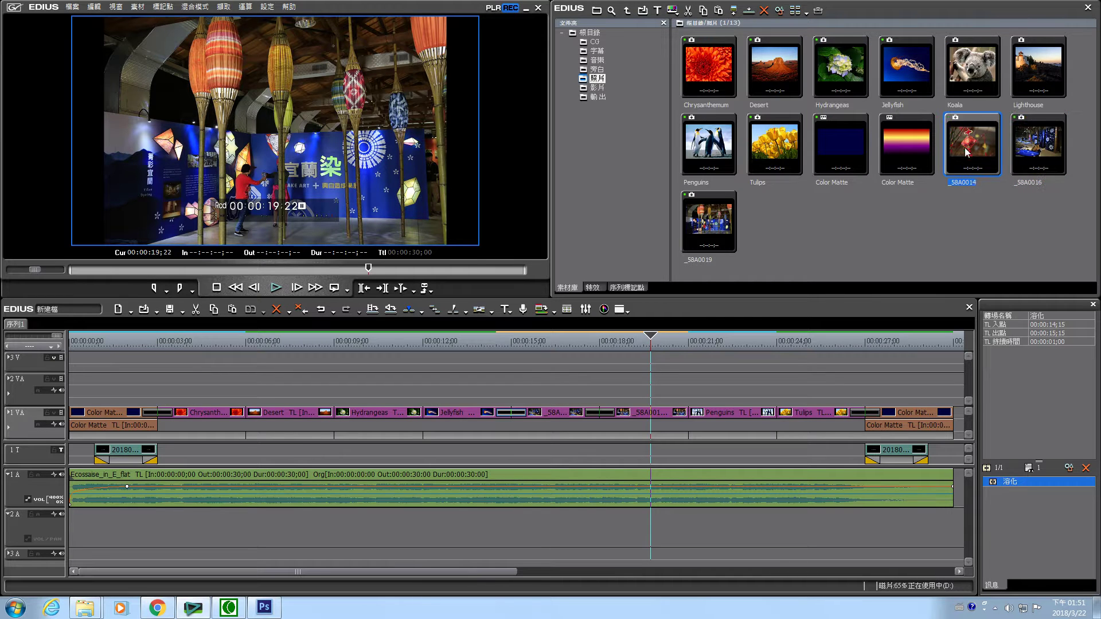
{"action": "left_click", "coordinate": [711, 222], "text": "shift"}
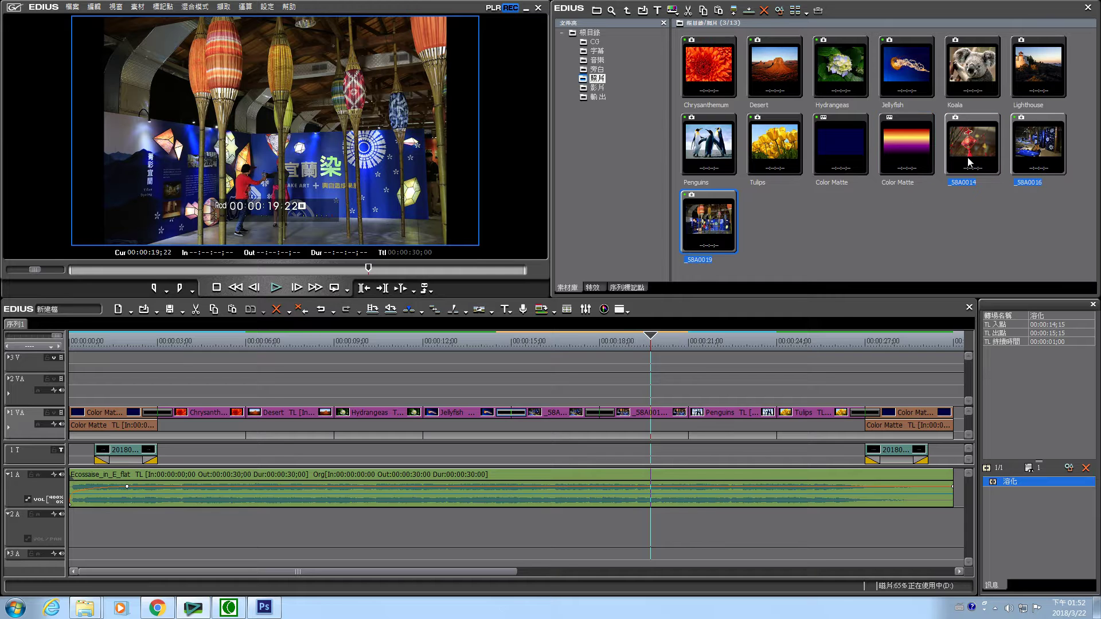
- Re-import the _58A0014, _58A0016 and _58A0019 photos from the 照片 folder on disk into the bin
{"action": "double_click", "coordinate": [908, 214]}
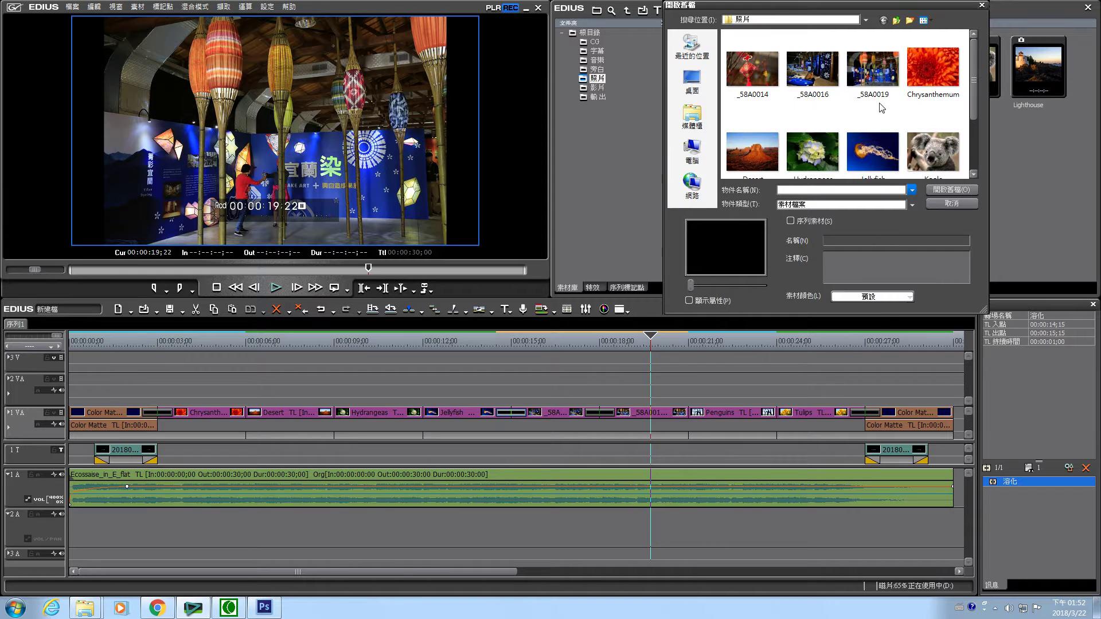
{"action": "left_click", "coordinate": [872, 86]}
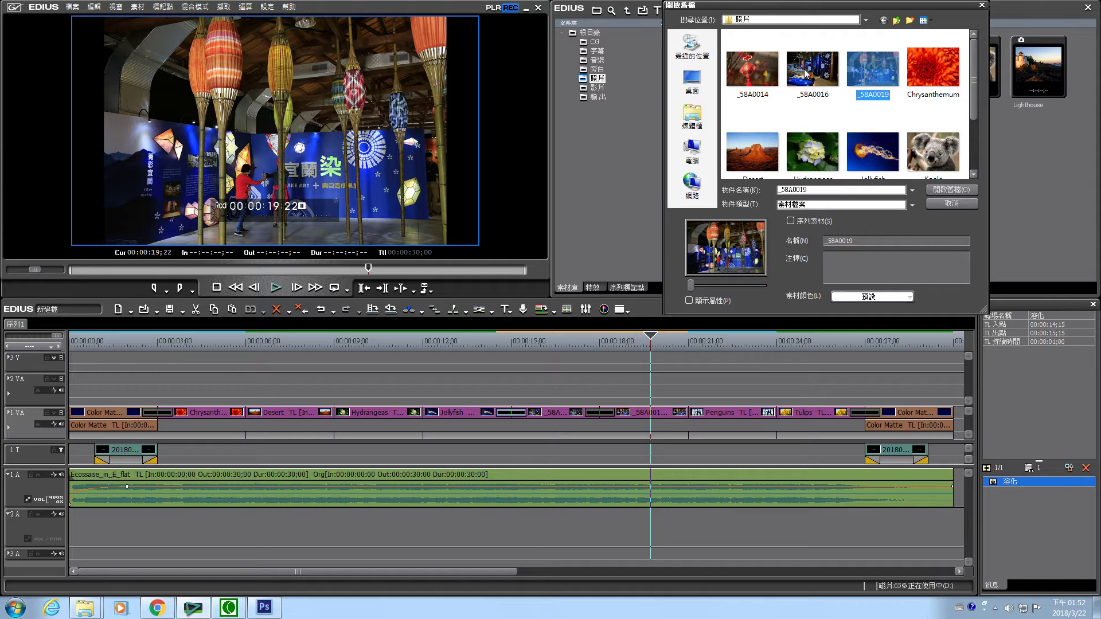
{"action": "left_click_drag", "start_coordinate": [865, 120], "coordinate": [742, 70]}
{"action": "left_click", "coordinate": [952, 189]}
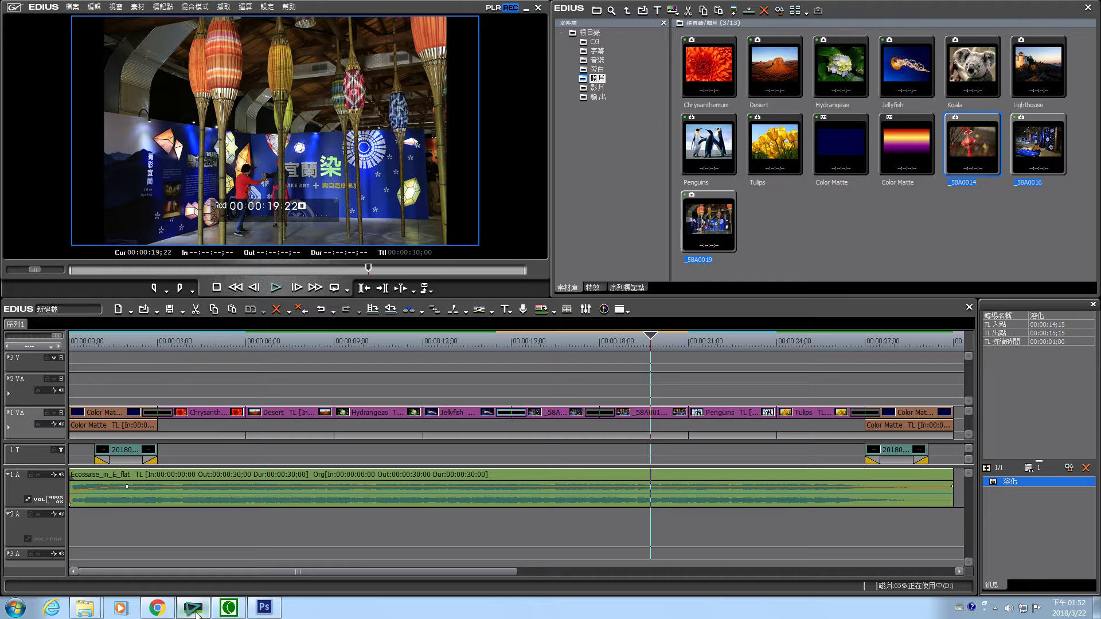
{"action": "mouse_move", "coordinate": [196, 613]}
{"action": "left_click", "coordinate": [228, 609]}
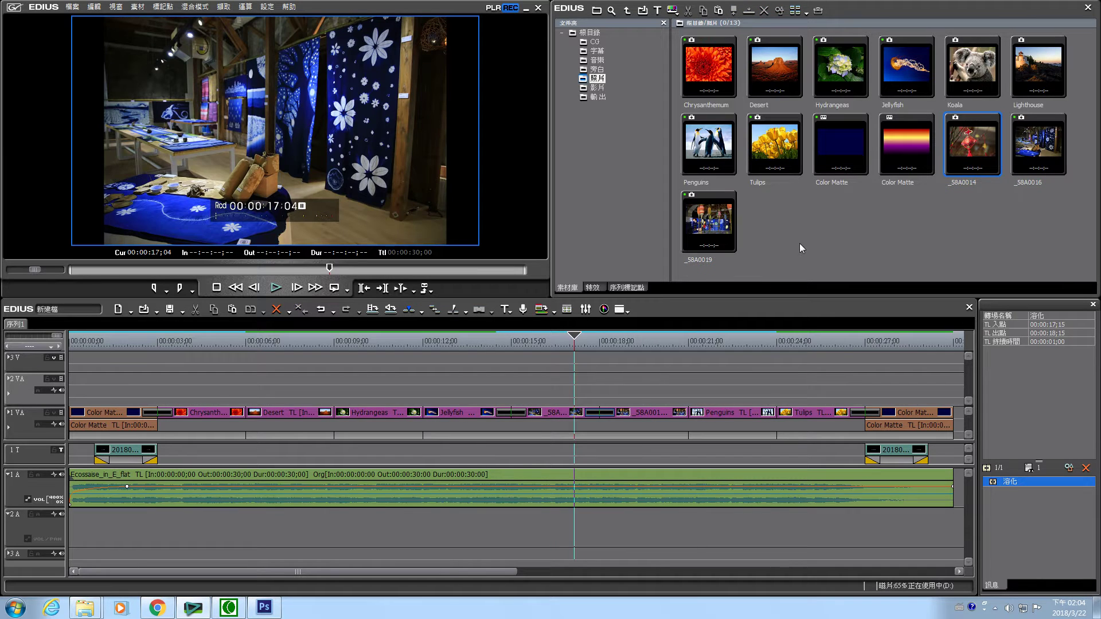
- Park the playhead at 00:00:04;09 and open the Chrysanthemum clip's video layout, keeping the dialog clear of the preview
{"action": "left_click", "coordinate": [193, 343]}
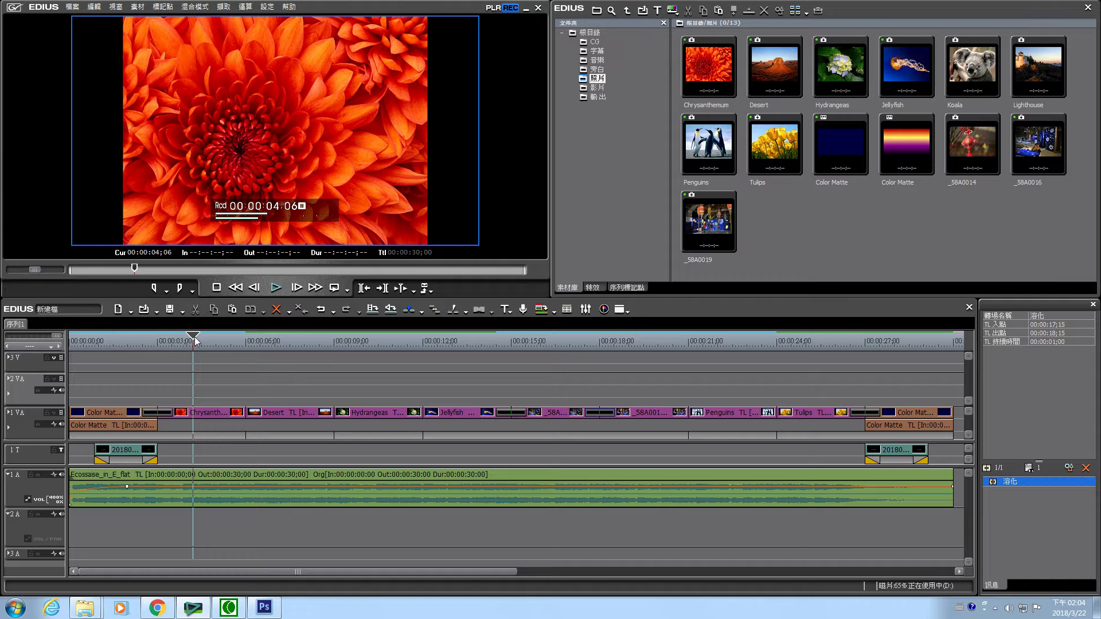
{"action": "mouse_move", "coordinate": [195, 337]}
{"action": "left_mouse_down"}
{"action": "mouse_move", "coordinate": [147, 338]}
{"action": "mouse_move", "coordinate": [197, 338]}
{"action": "left_mouse_up"}
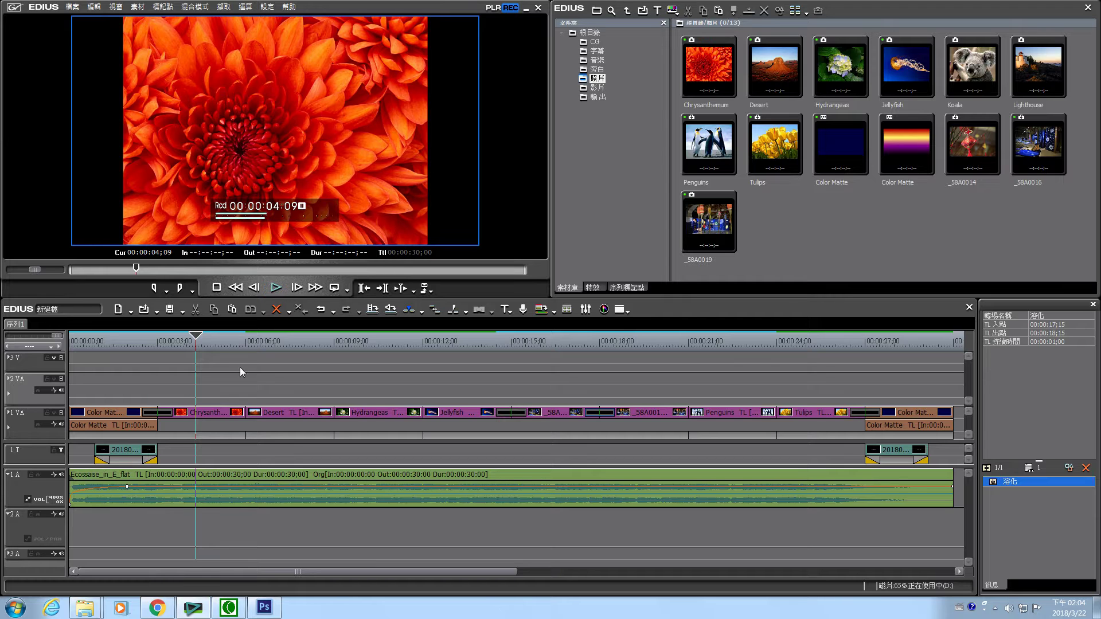
{"action": "left_click", "coordinate": [207, 411]}
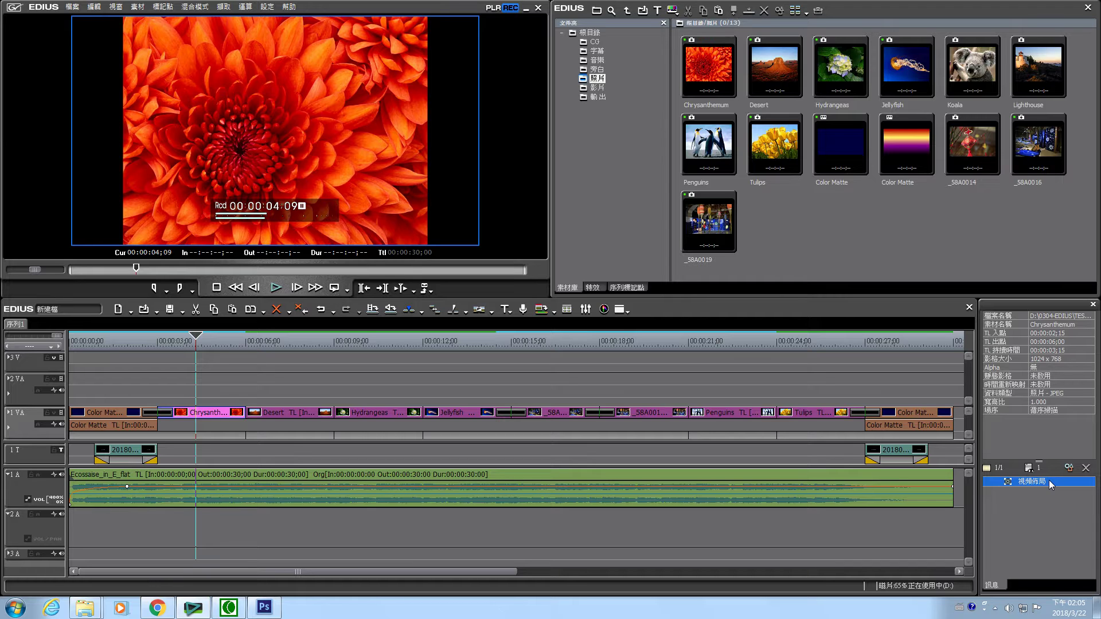
{"action": "double_click", "coordinate": [1044, 481]}
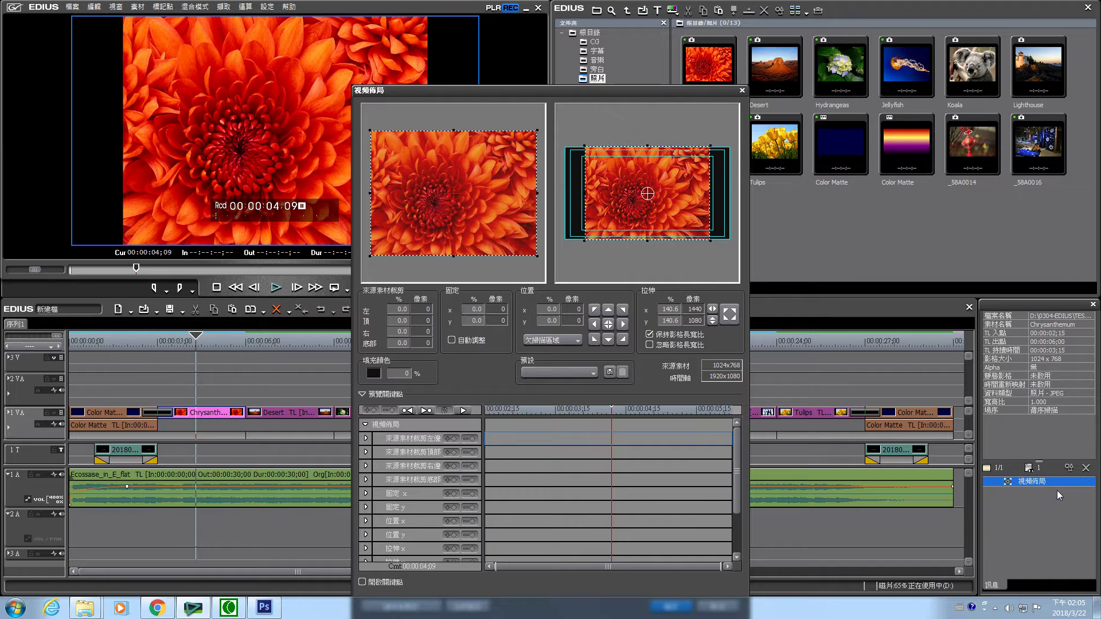
{"action": "left_click_drag", "start_coordinate": [596, 90], "coordinate": [565, 54]}
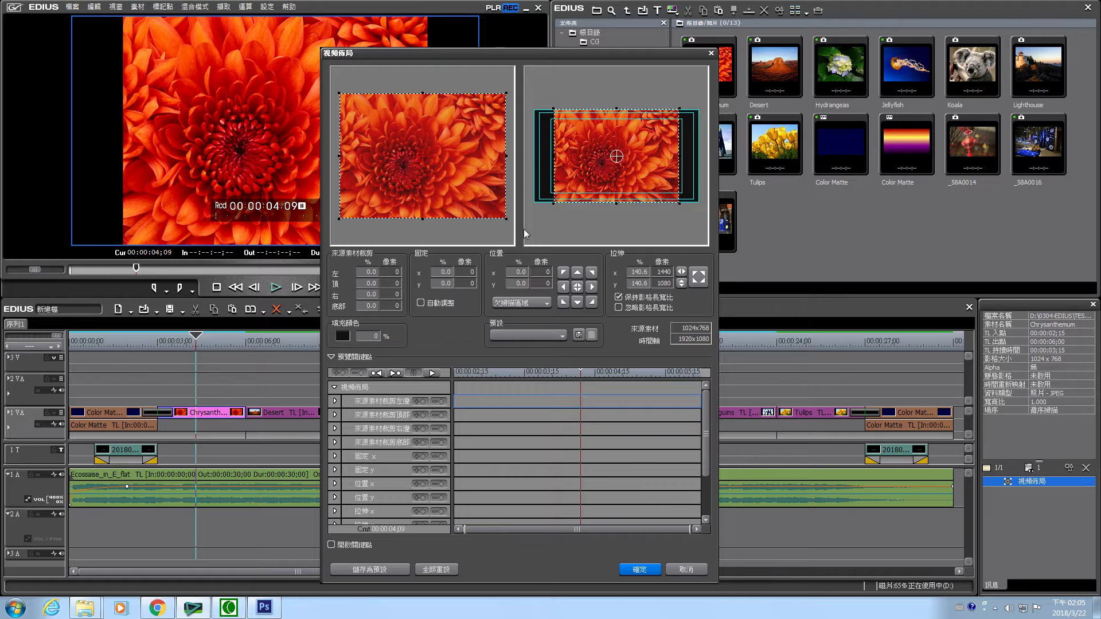
{"action": "left_click_drag", "start_coordinate": [523, 57], "coordinate": [753, 38]}
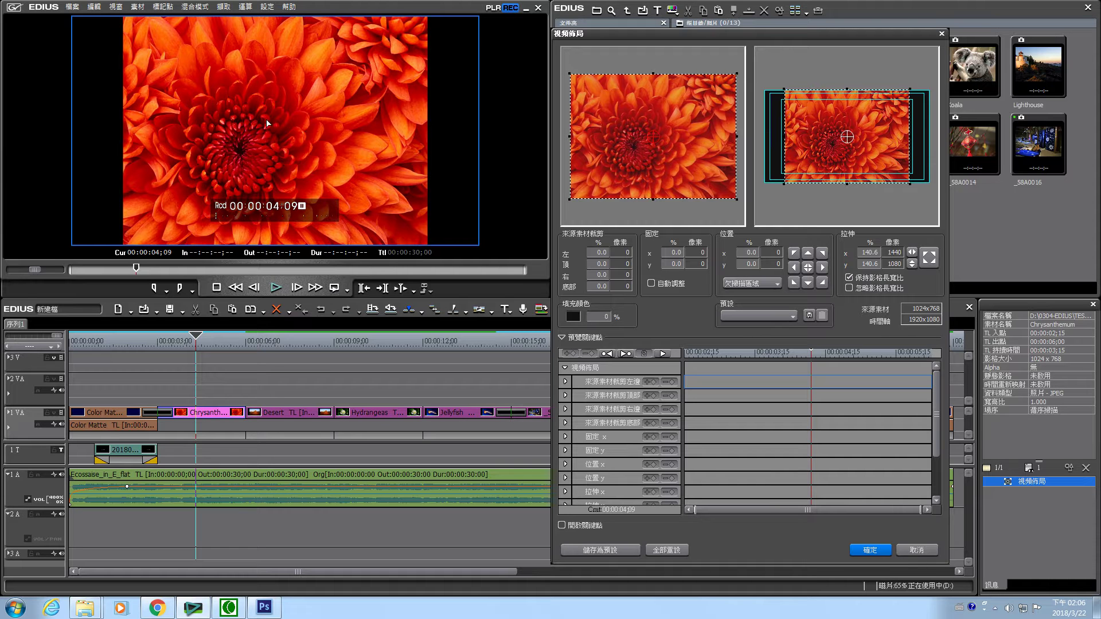
{"action": "left_click", "coordinate": [87, 194]}
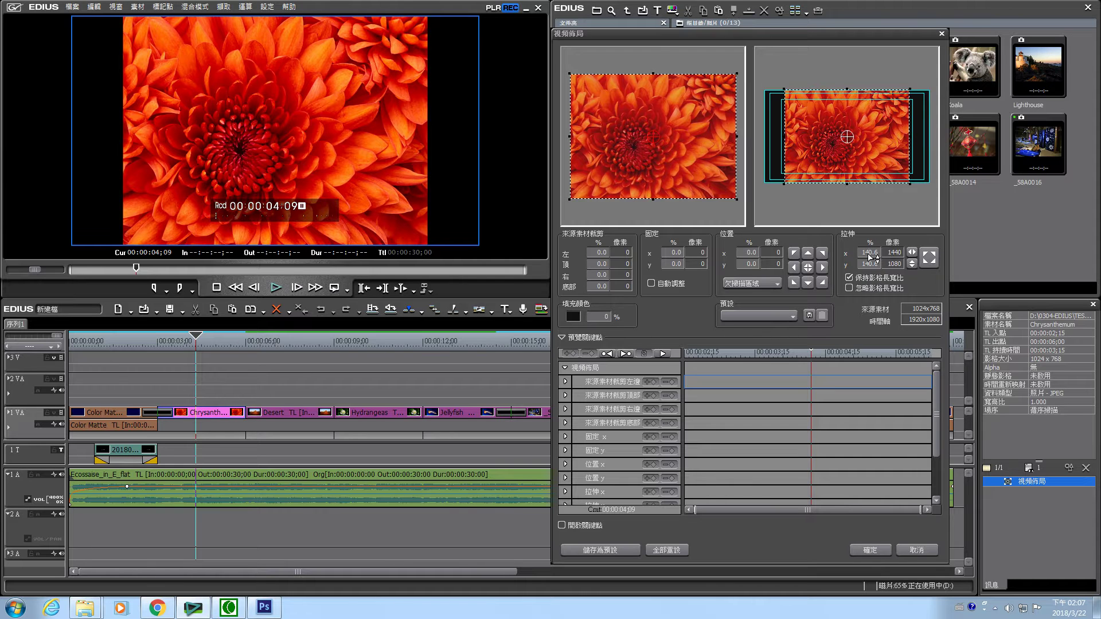
- Try stretching the Chrysanthemum photo proportionally to 186.5%, squash its height to 145.7% with the aspect ratio unlocked, and relock the ratio
{"action": "left_click_drag", "start_coordinate": [870, 258], "coordinate": [872, 188]}
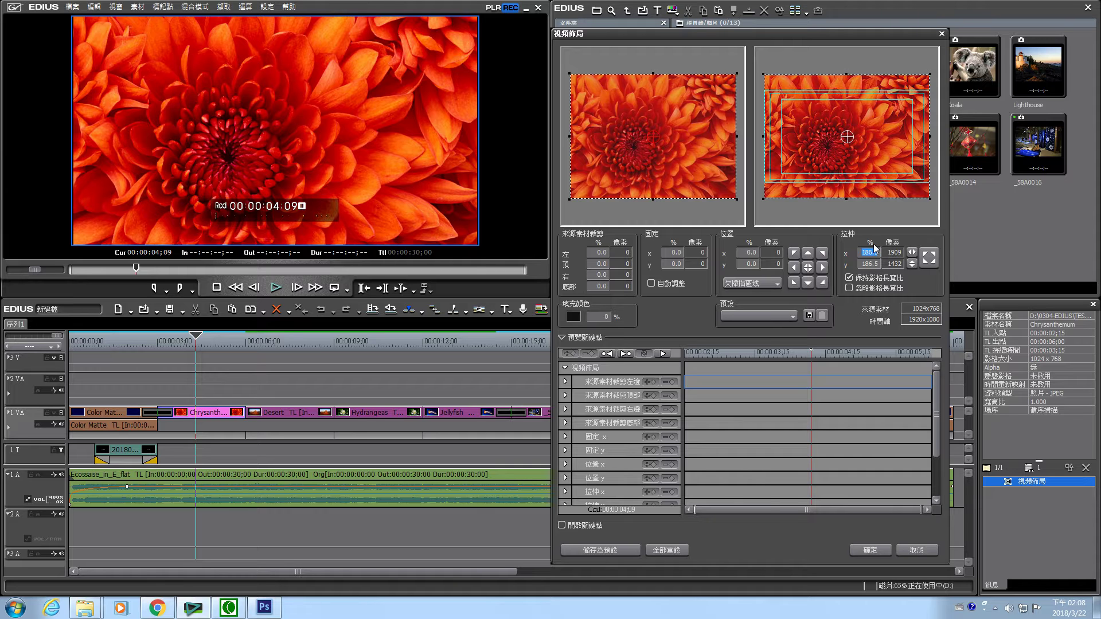
{"action": "left_click", "coordinate": [849, 278]}
{"action": "left_click_drag", "start_coordinate": [872, 266], "coordinate": [878, 507]}
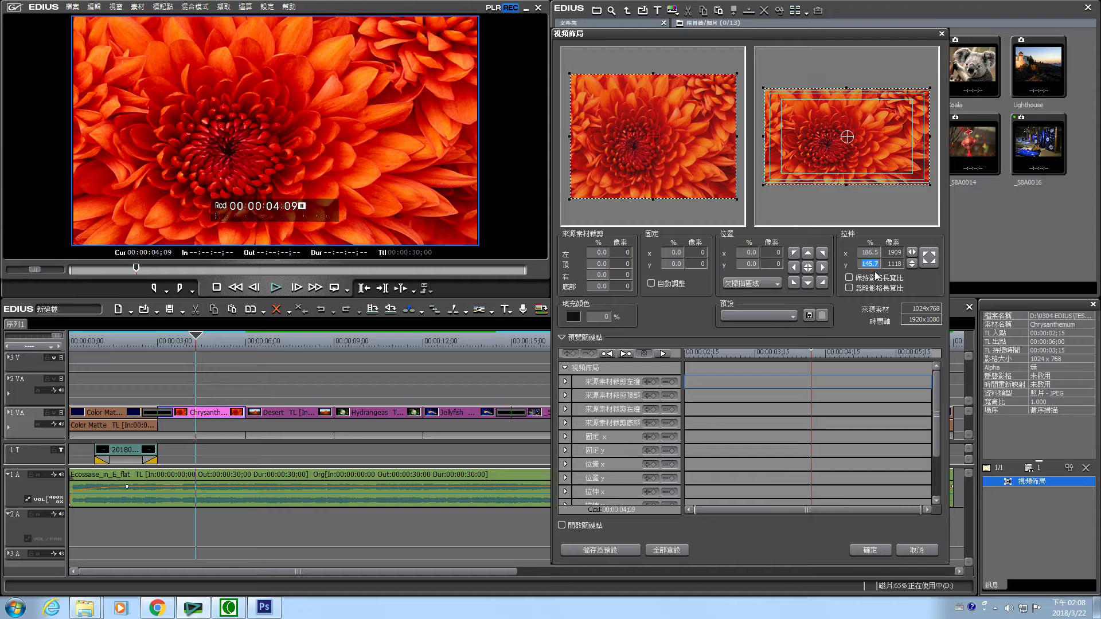
{"action": "left_click", "coordinate": [859, 279]}
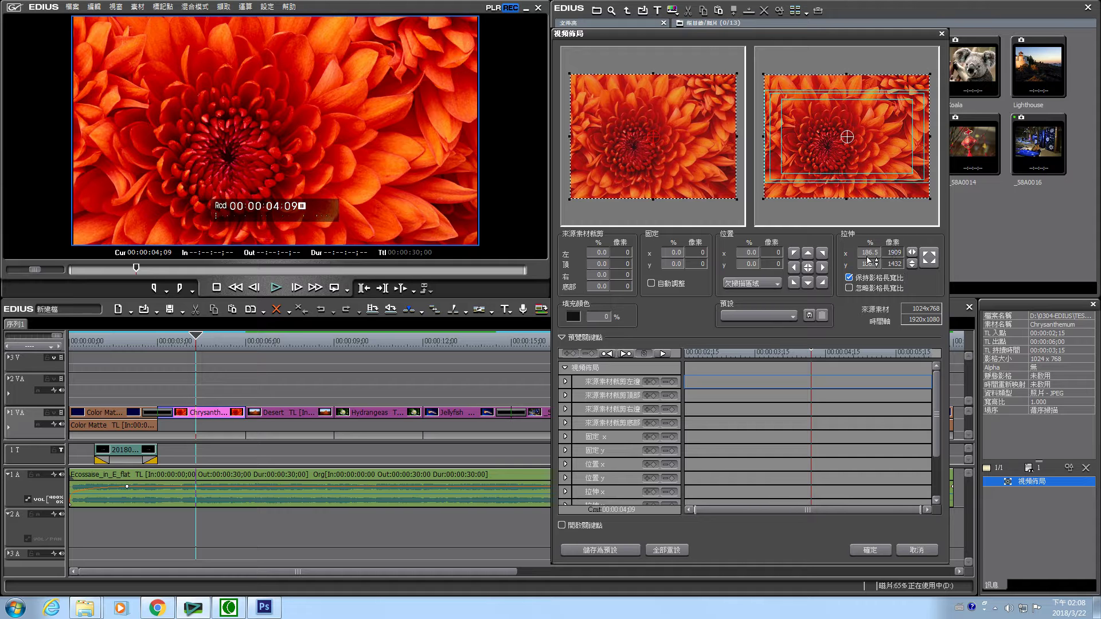
- Try the stretch presets on the Chrysanthemum photo, alternating between fitting the frame width, frame height and whole frame
{"action": "left_click_drag", "start_coordinate": [891, 253], "coordinate": [898, 253]}
{"action": "left_click", "coordinate": [913, 253]}
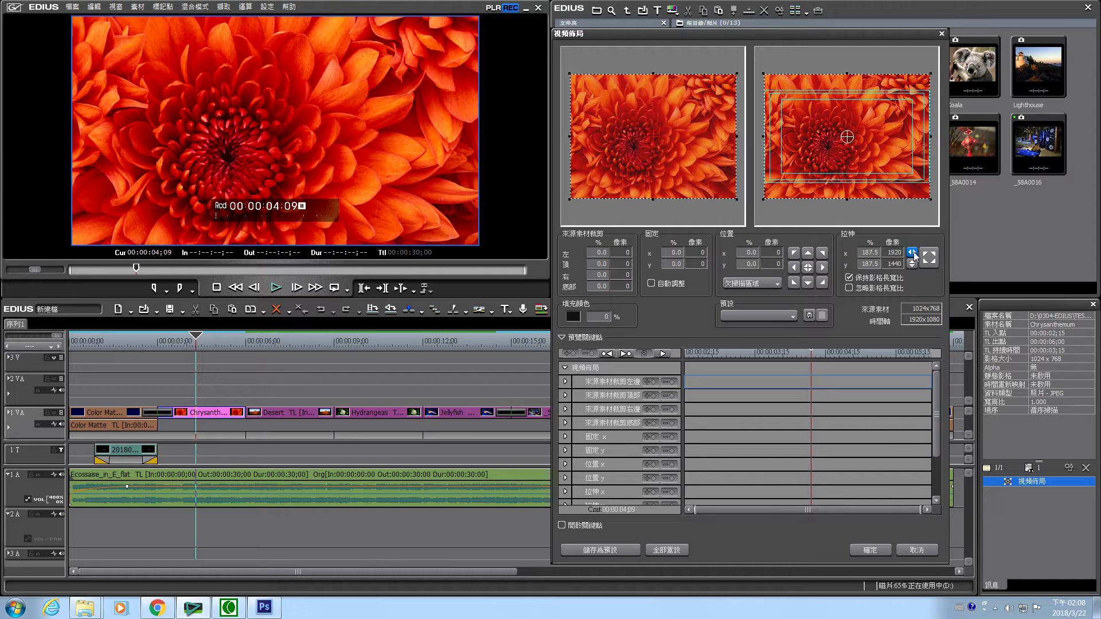
{"action": "left_click", "coordinate": [912, 265]}
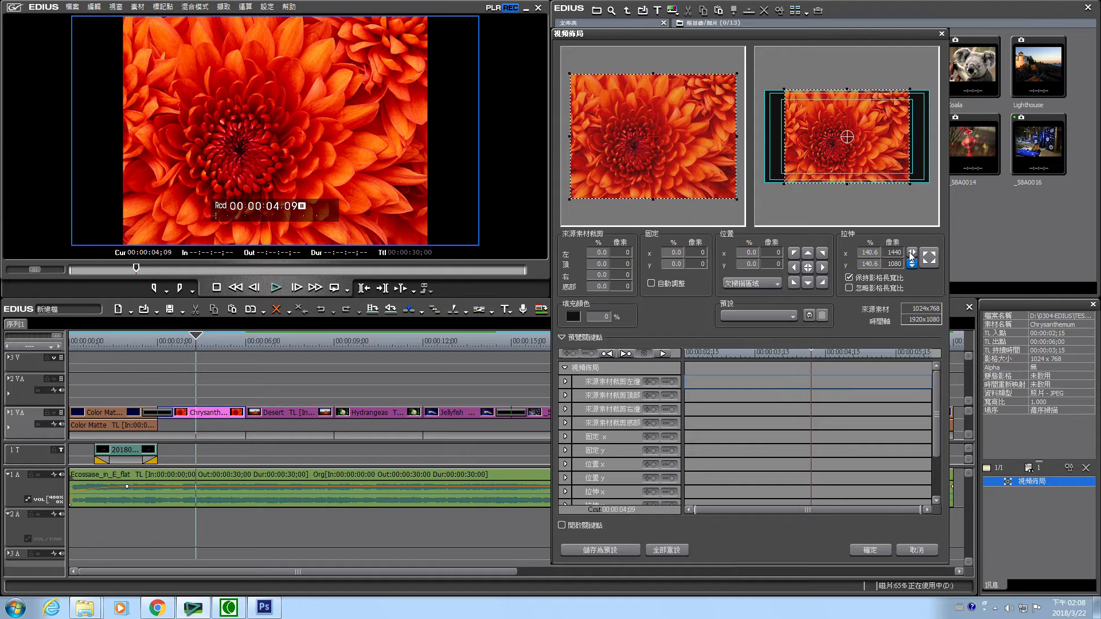
{"action": "left_click", "coordinate": [913, 253]}
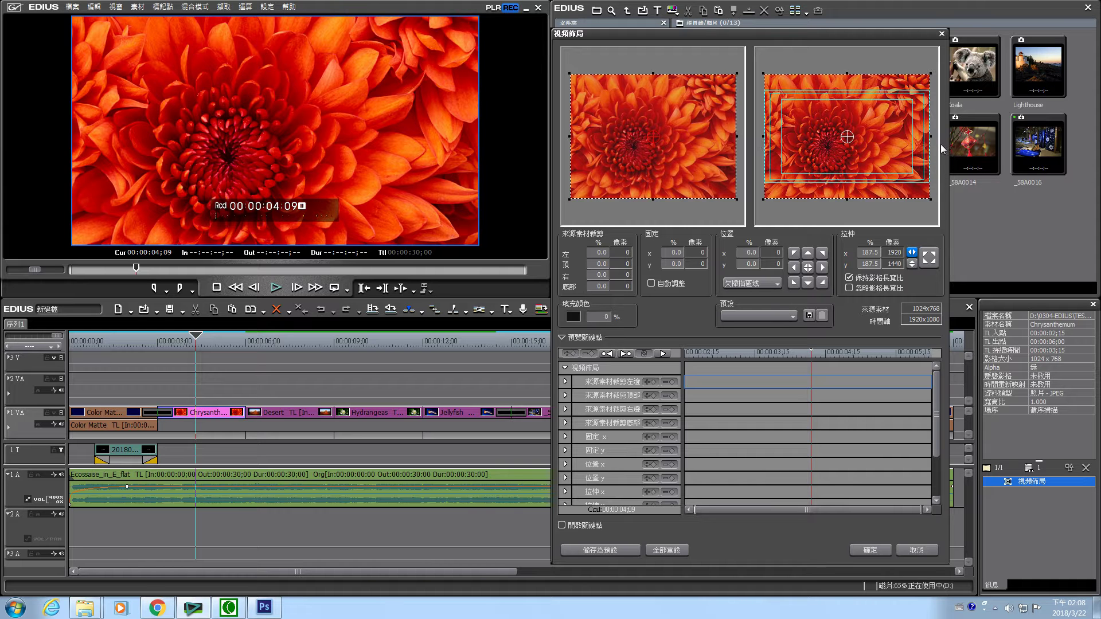
{"action": "left_click", "coordinate": [912, 264]}
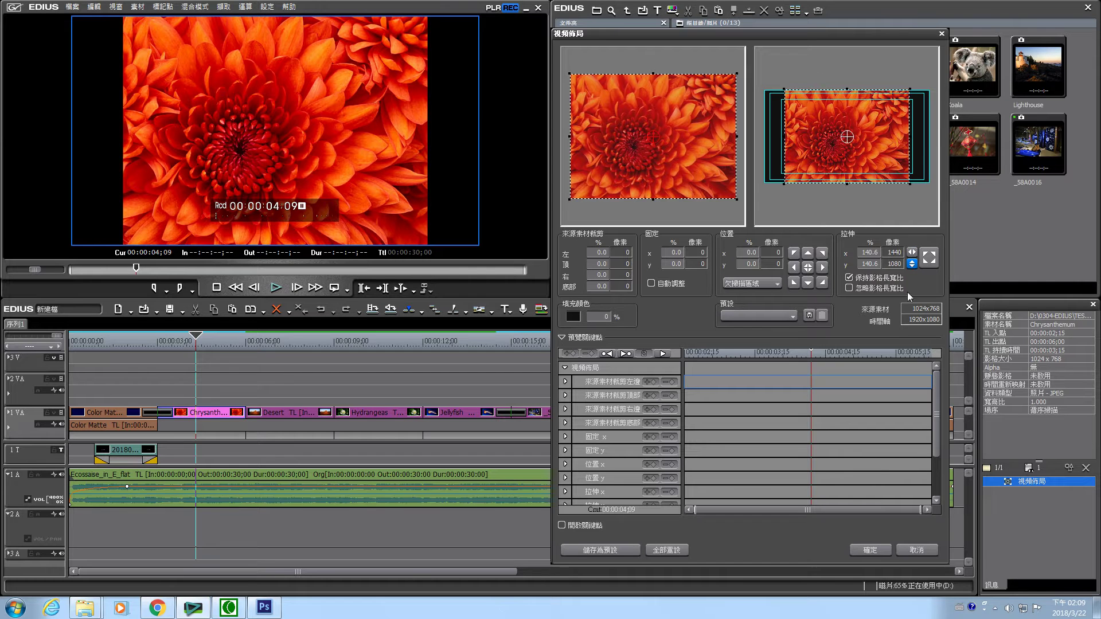
{"action": "left_click", "coordinate": [912, 253]}
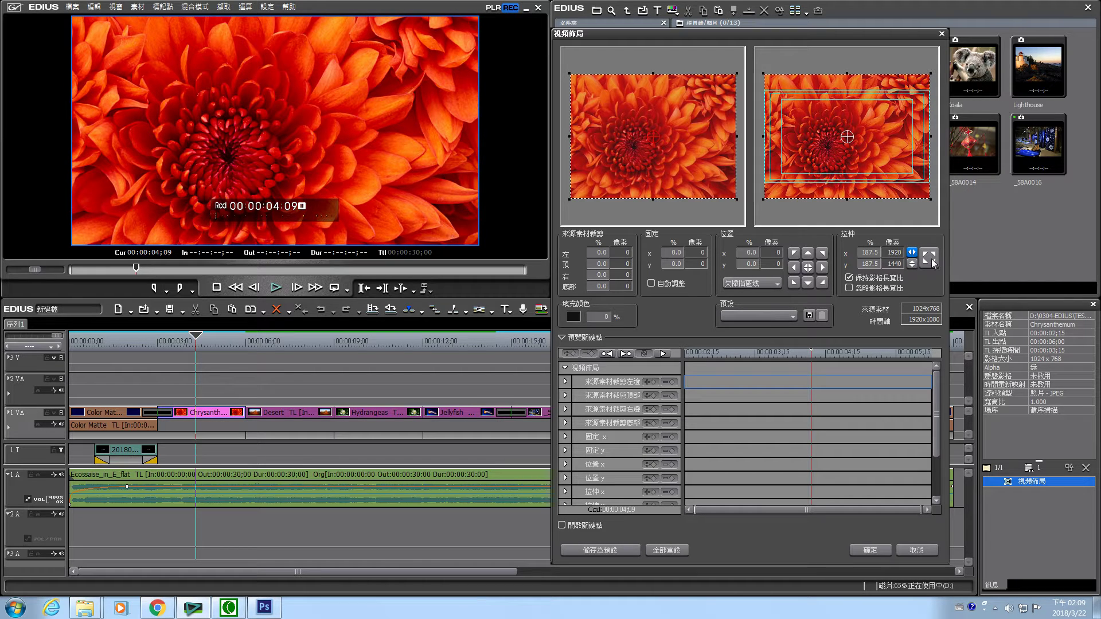
{"action": "left_click", "coordinate": [930, 260]}
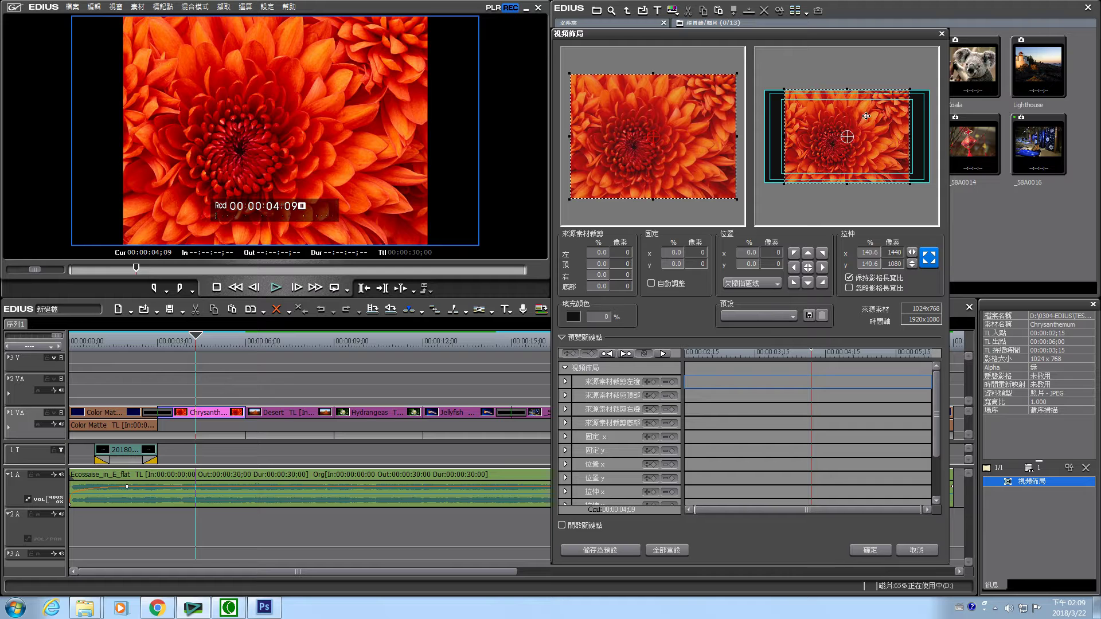
{"action": "left_click", "coordinate": [913, 254]}
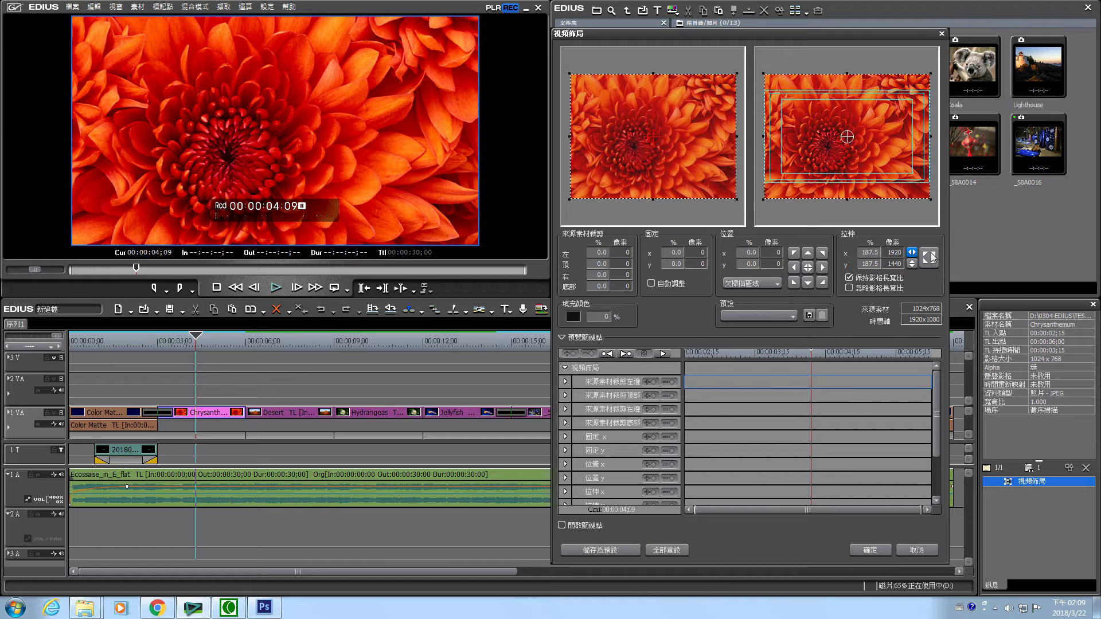
- Apply a proportional 140% stretch to the Chrysanthemum photo and reopen its video layout settings
{"action": "left_click", "coordinate": [880, 254]}
{"action": "type", "text": "140"}
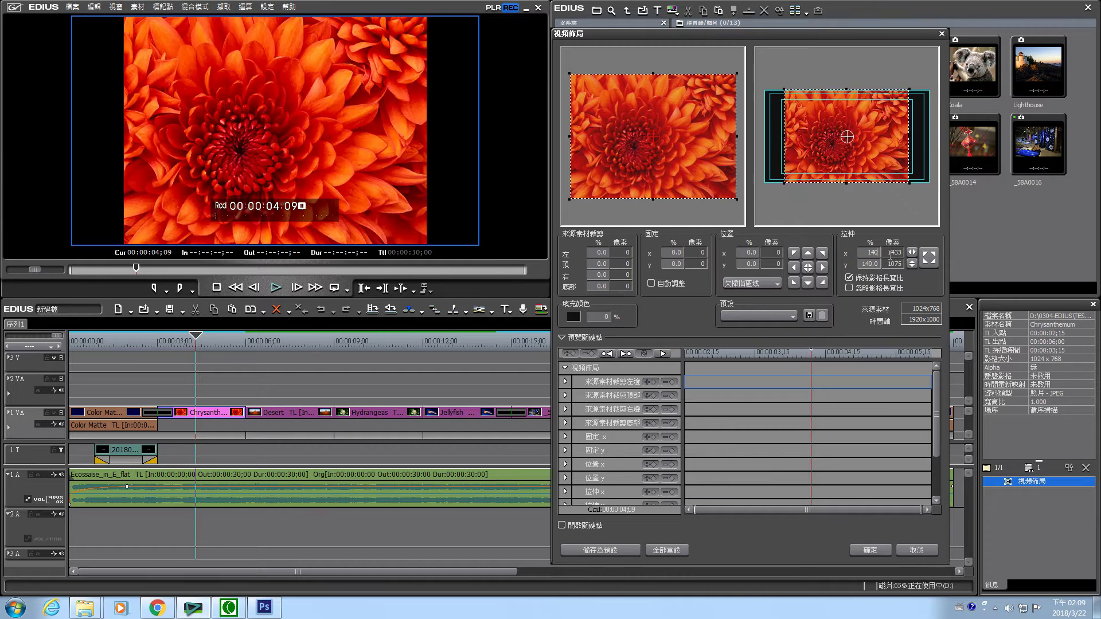
{"action": "key", "text": "Return"}
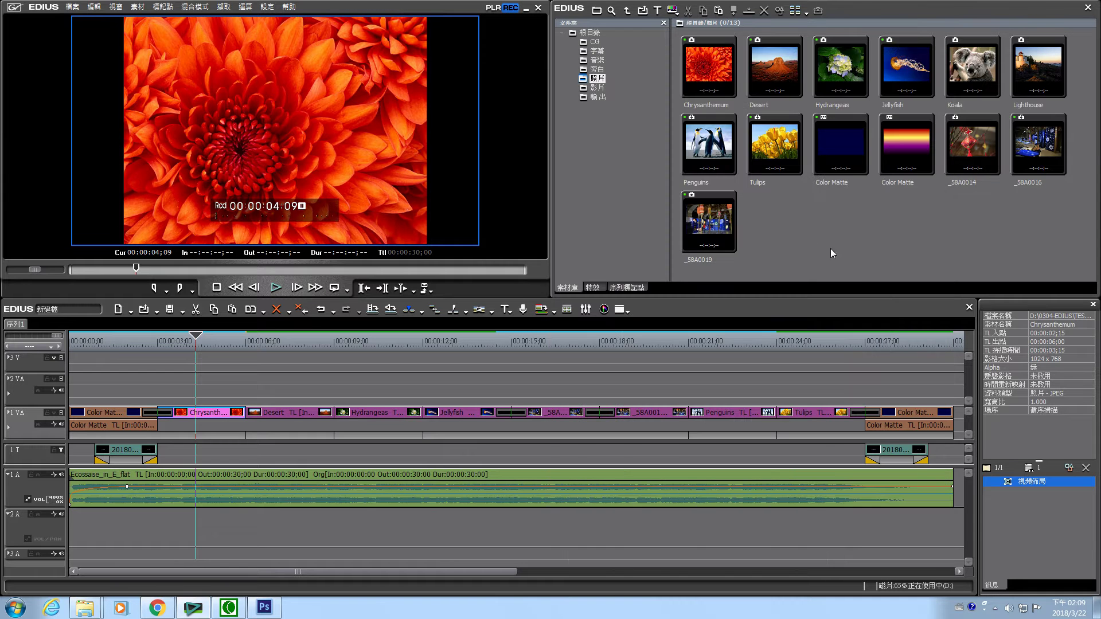
{"action": "double_click", "coordinate": [1068, 482]}
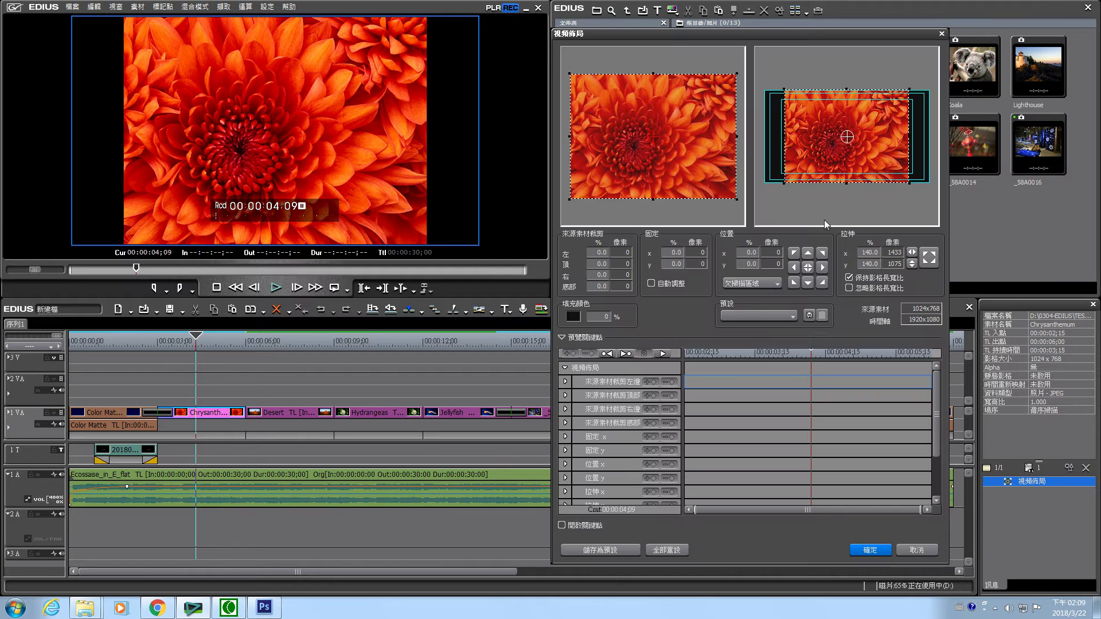
- Fit the Chrysanthemum photo to the frame width, try a 5.2% horizontal position offset, and reset that offset to 0
{"action": "left_click", "coordinate": [912, 252]}
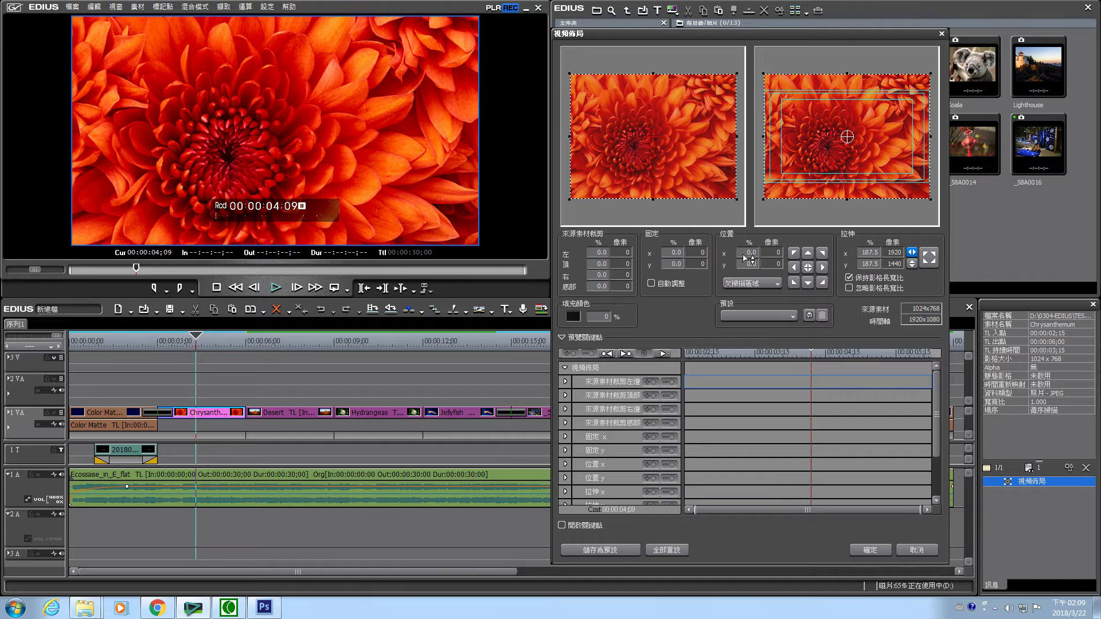
{"action": "left_click_drag", "start_coordinate": [752, 257], "coordinate": [763, 225]}
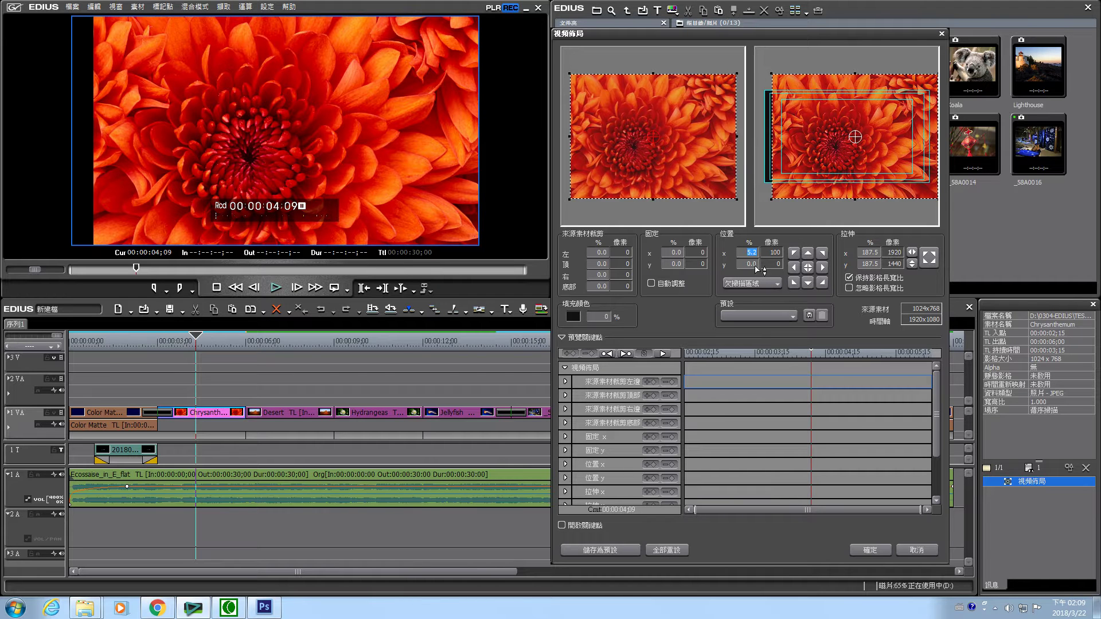
{"action": "type", "text": "0"}
{"action": "key", "text": "Return"}
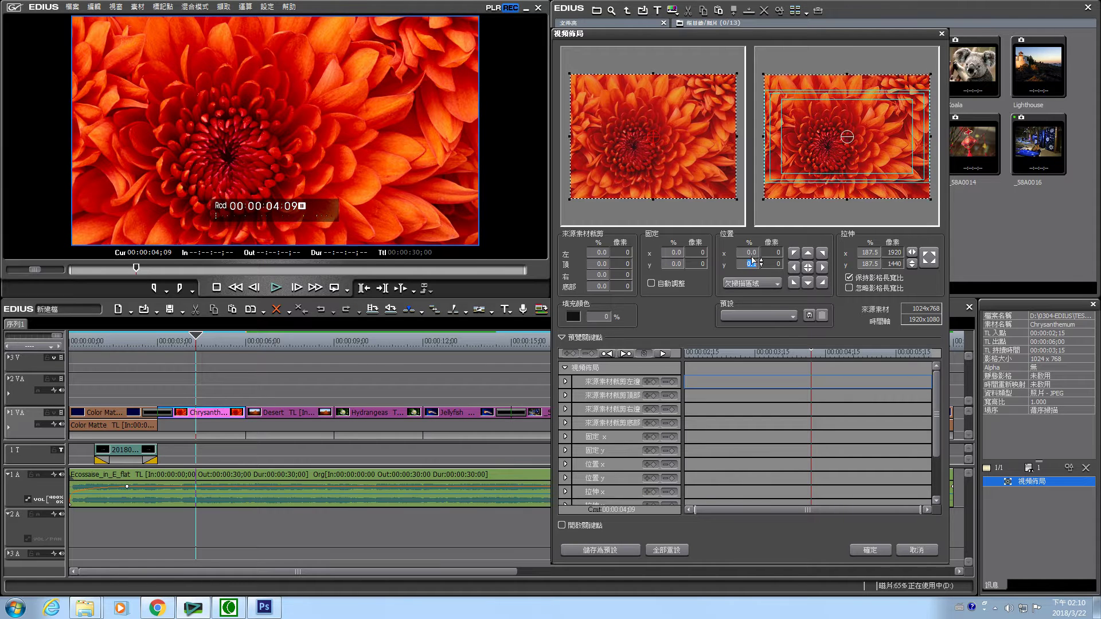
- Try lowering the photo to a vertical position of 14.1%, align it to each corner of the frame, and recentre it
{"action": "left_click_drag", "start_coordinate": [755, 263], "coordinate": [760, 226]}
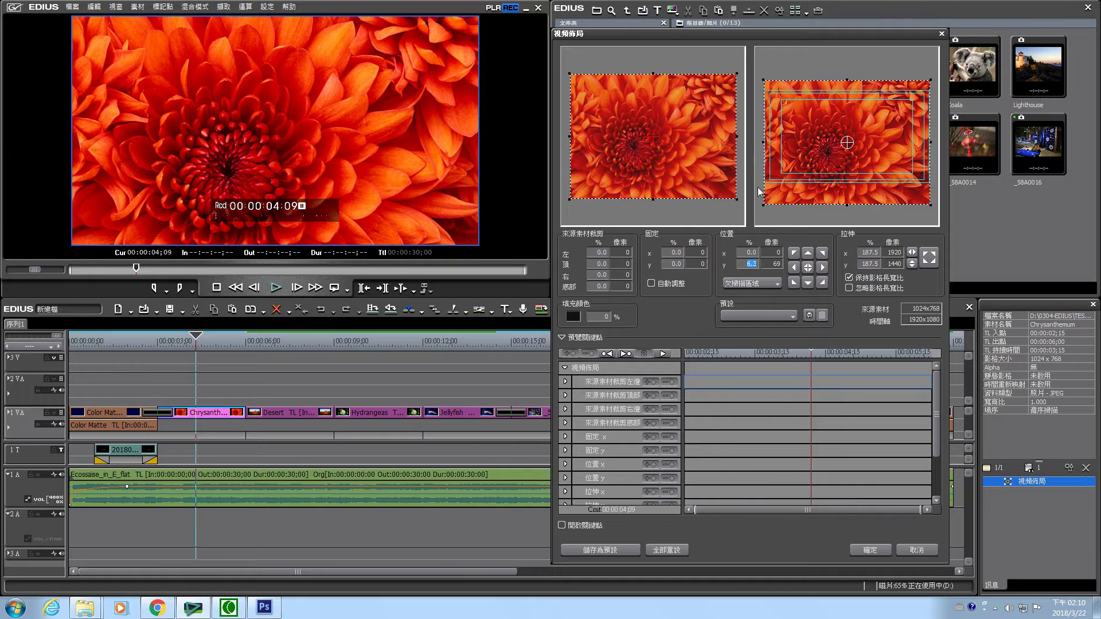
{"action": "left_click_drag", "start_coordinate": [751, 265], "coordinate": [766, 117]}
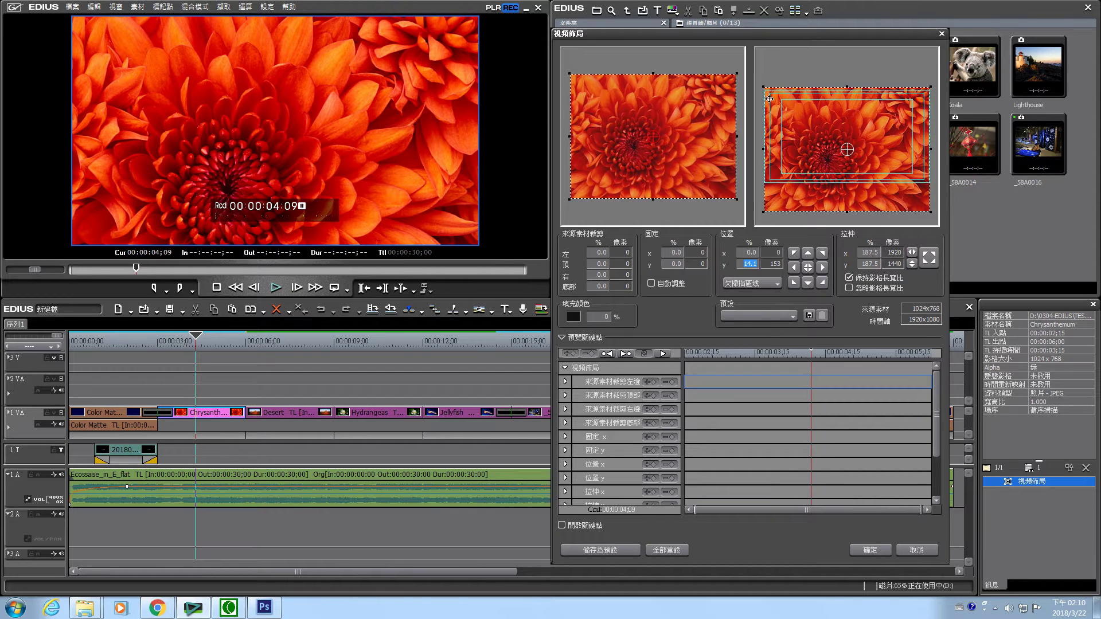
{"action": "left_click", "coordinate": [794, 254]}
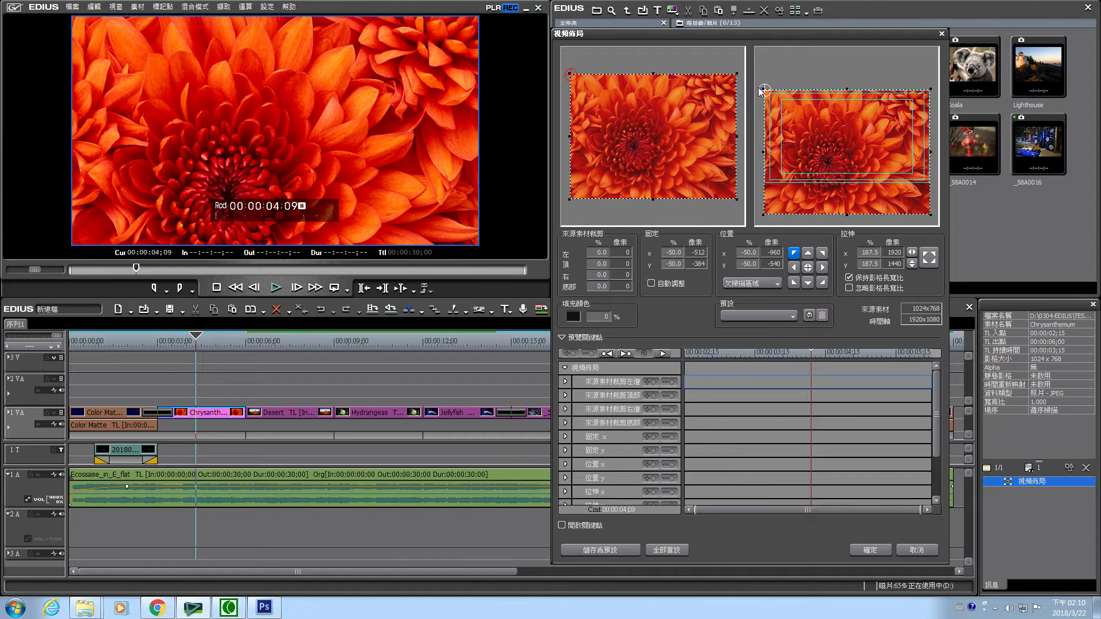
{"action": "left_click", "coordinate": [822, 253]}
{"action": "left_click", "coordinate": [822, 283]}
{"action": "left_click", "coordinate": [795, 282]}
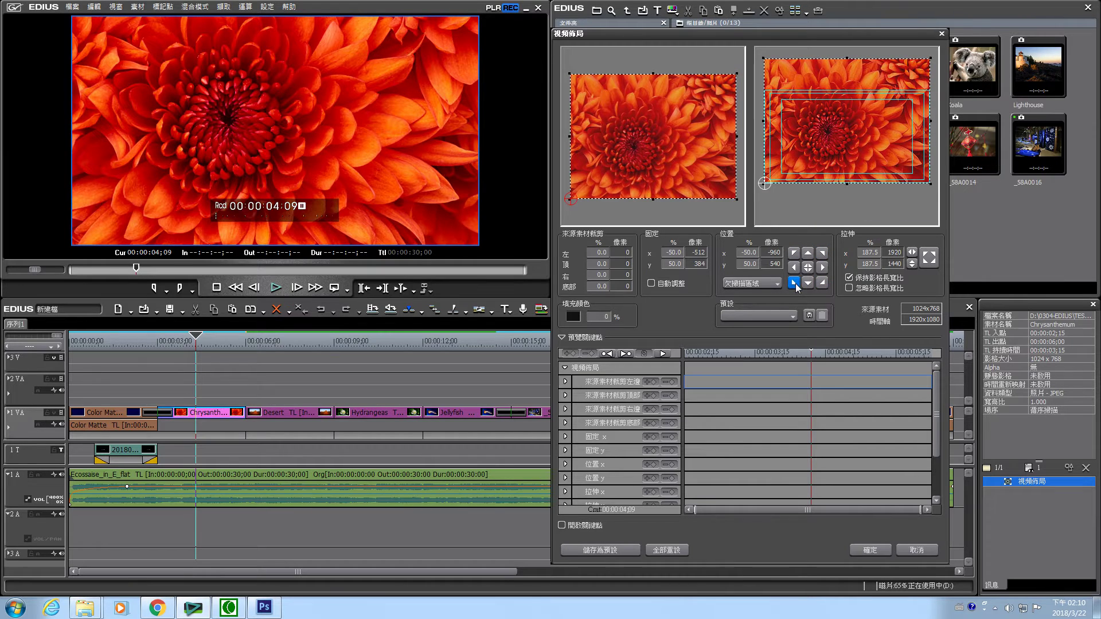
{"action": "left_click", "coordinate": [809, 268]}
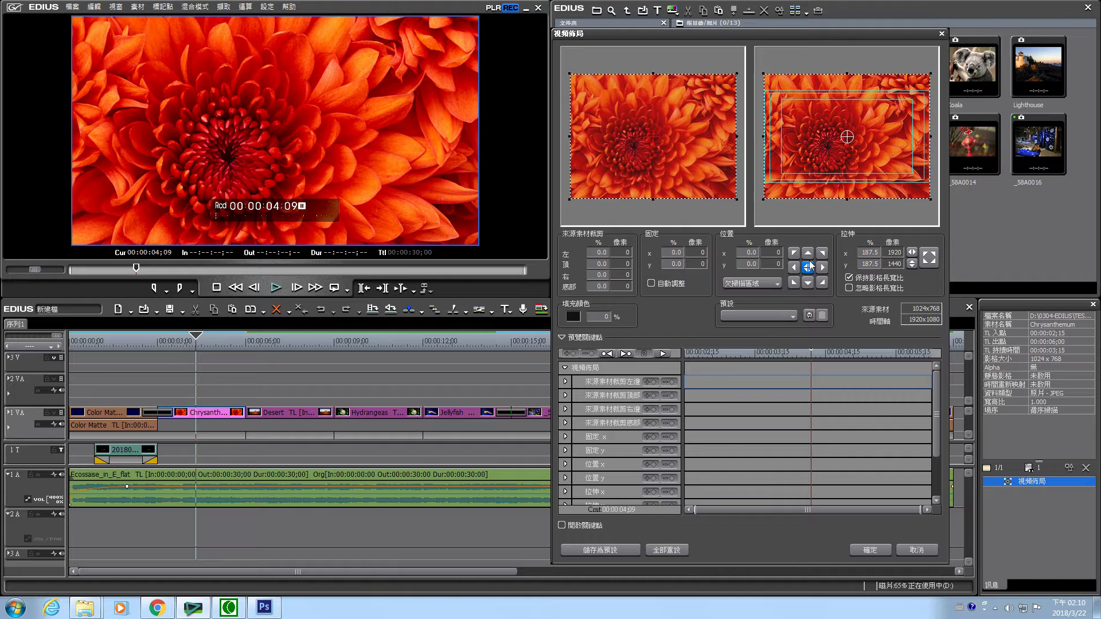
- Try aligning the photo to the left, top and bottom edges of the frame, and centre it again
{"action": "left_click", "coordinate": [794, 267]}
{"action": "left_click", "coordinate": [807, 252]}
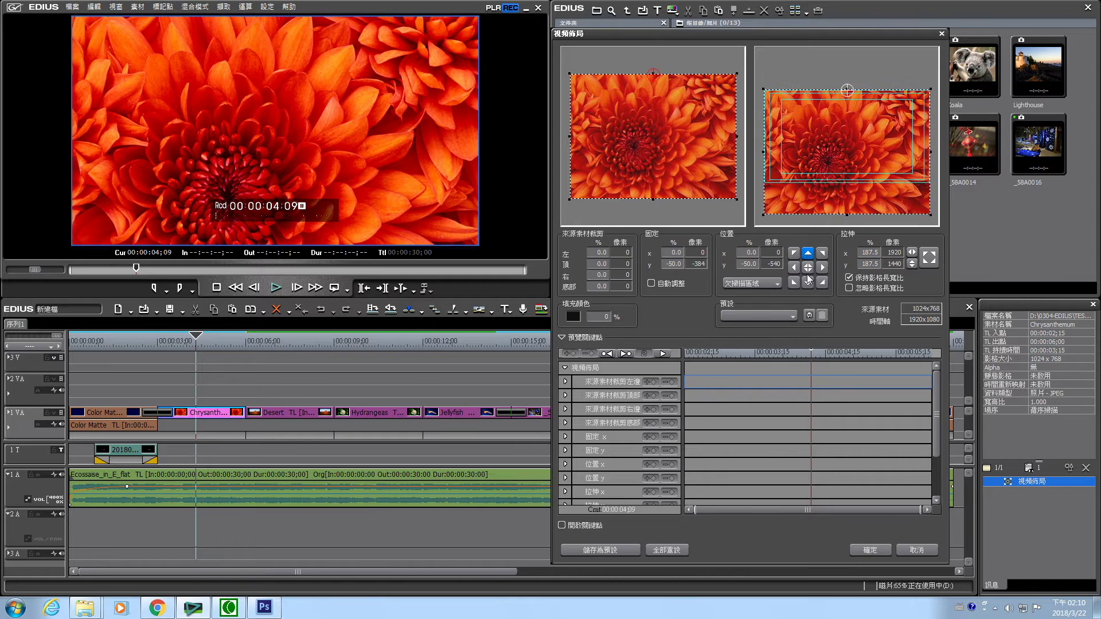
{"action": "left_click", "coordinate": [807, 283]}
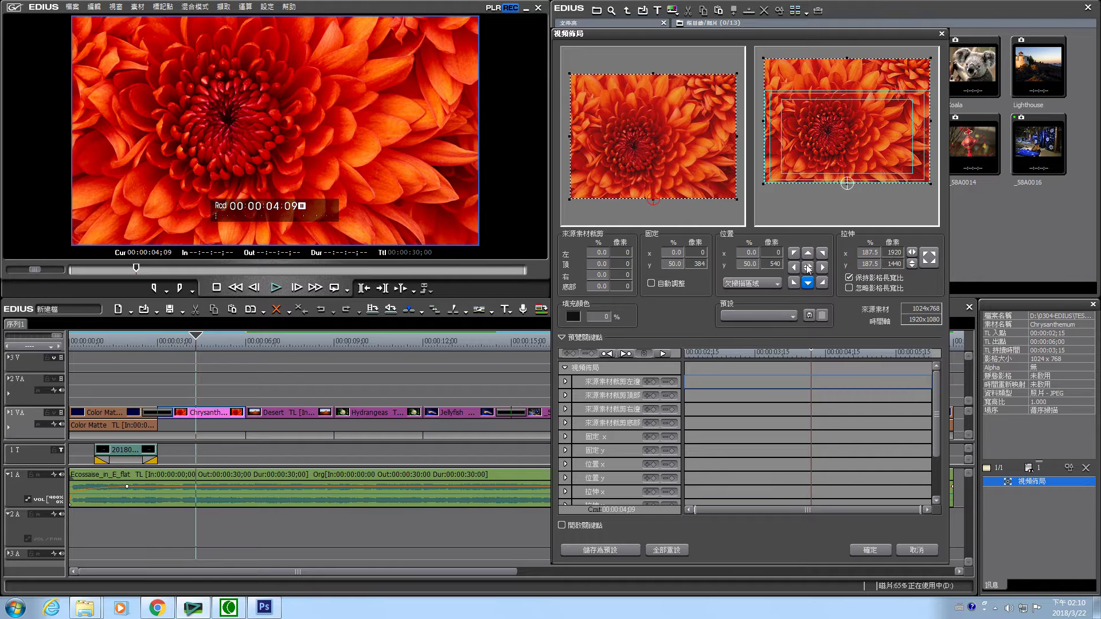
{"action": "left_click", "coordinate": [807, 267]}
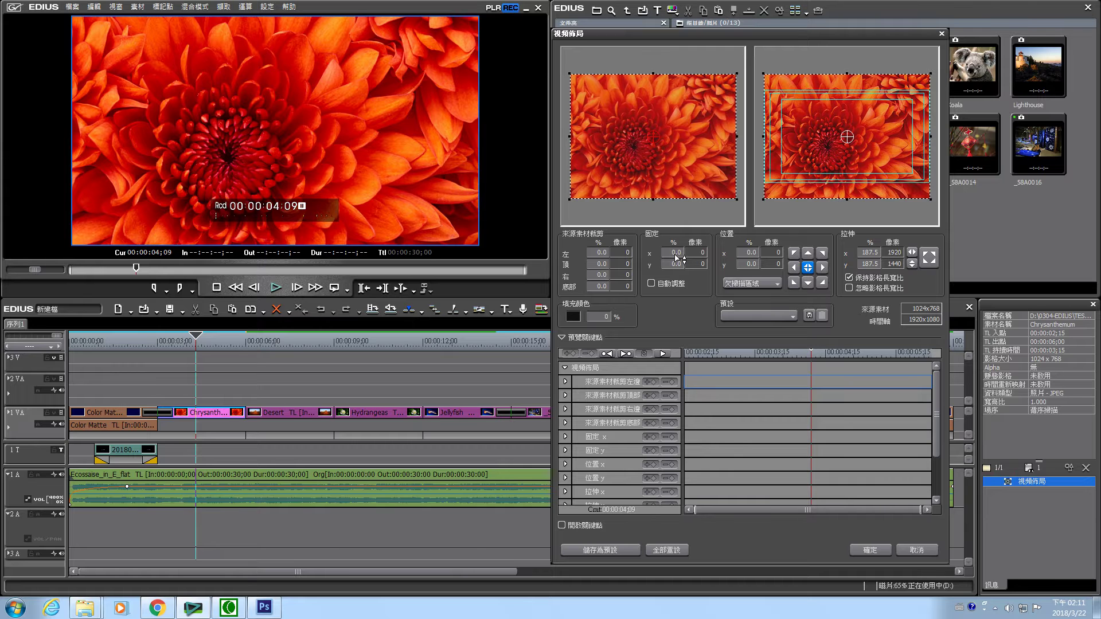
- Try a -1.3% horizontal anchor offset, apply the layout with the anchor back at 0, and reopen the video layout
{"action": "mouse_move", "coordinate": [677, 257]}
{"action": "left_mouse_down"}
{"action": "mouse_move", "coordinate": [695, 216]}
{"action": "mouse_move", "coordinate": [682, 304]}
{"action": "mouse_move", "coordinate": [672, 257]}
{"action": "left_mouse_up"}
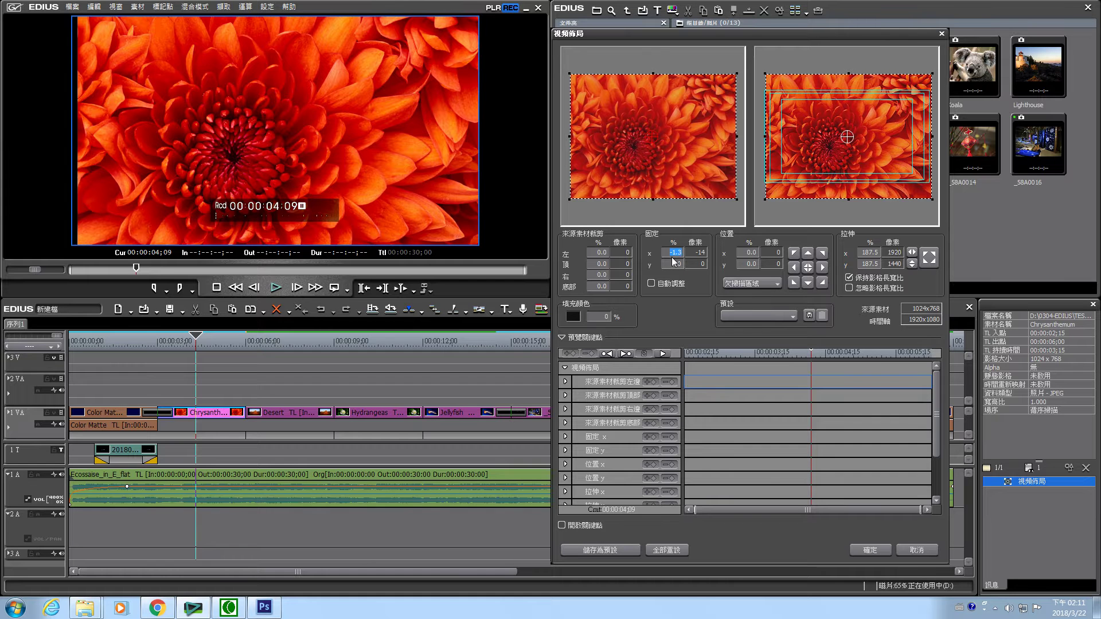
{"action": "key", "text": "Return"}
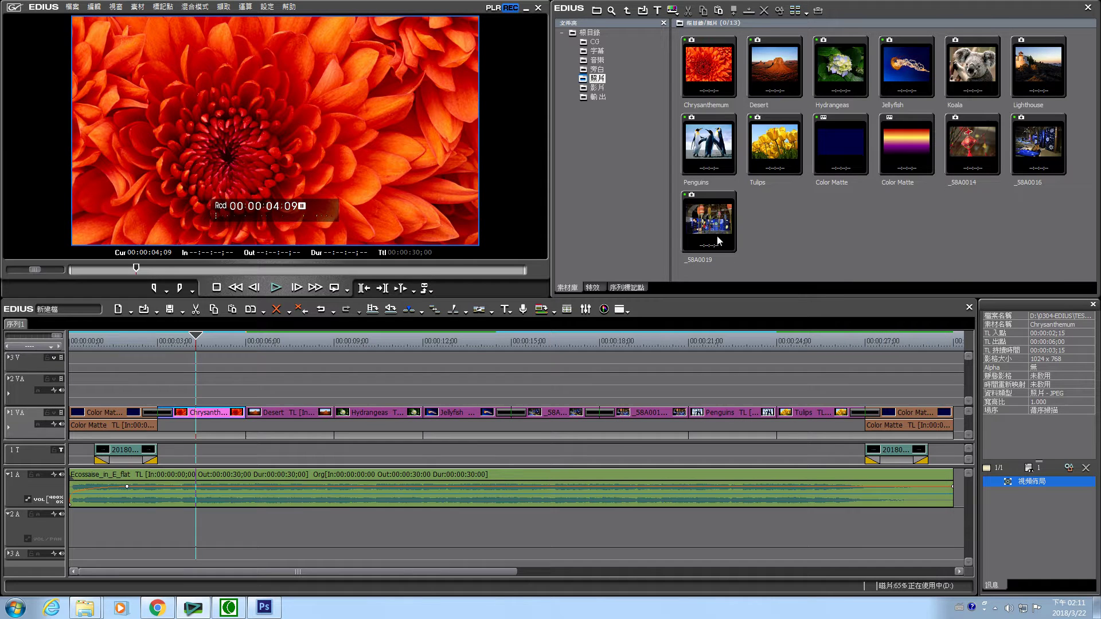
{"action": "double_click", "coordinate": [1068, 481]}
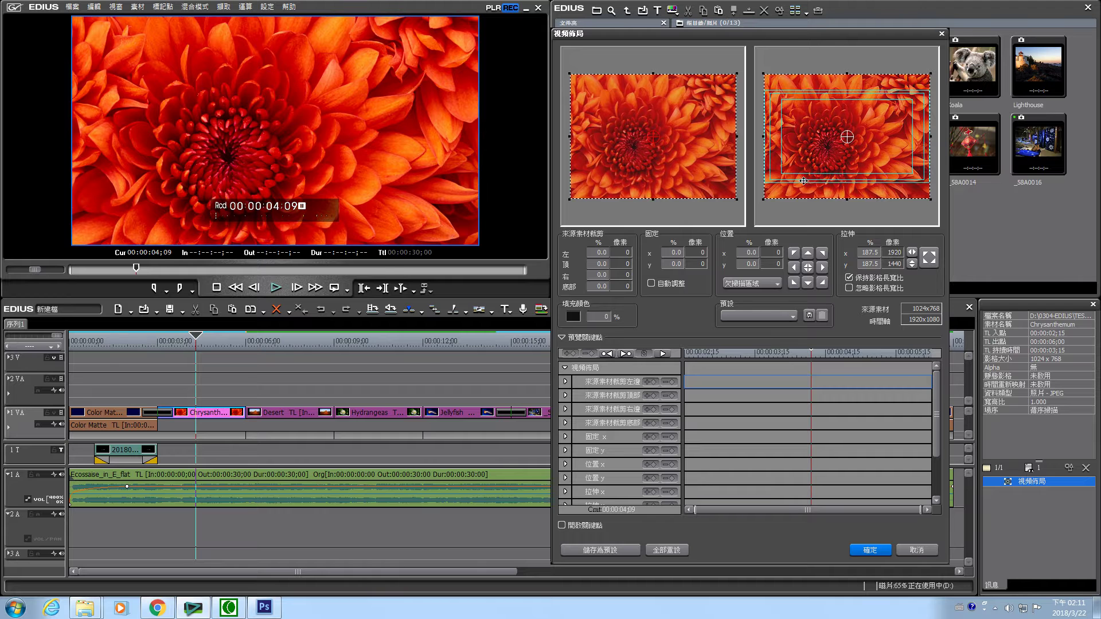
- Try cropping the photo 21.9% on the left and 23.9% on the top, reset both crops to 0, and reapply the layout
{"action": "left_click_drag", "start_coordinate": [571, 129], "coordinate": [615, 122]}
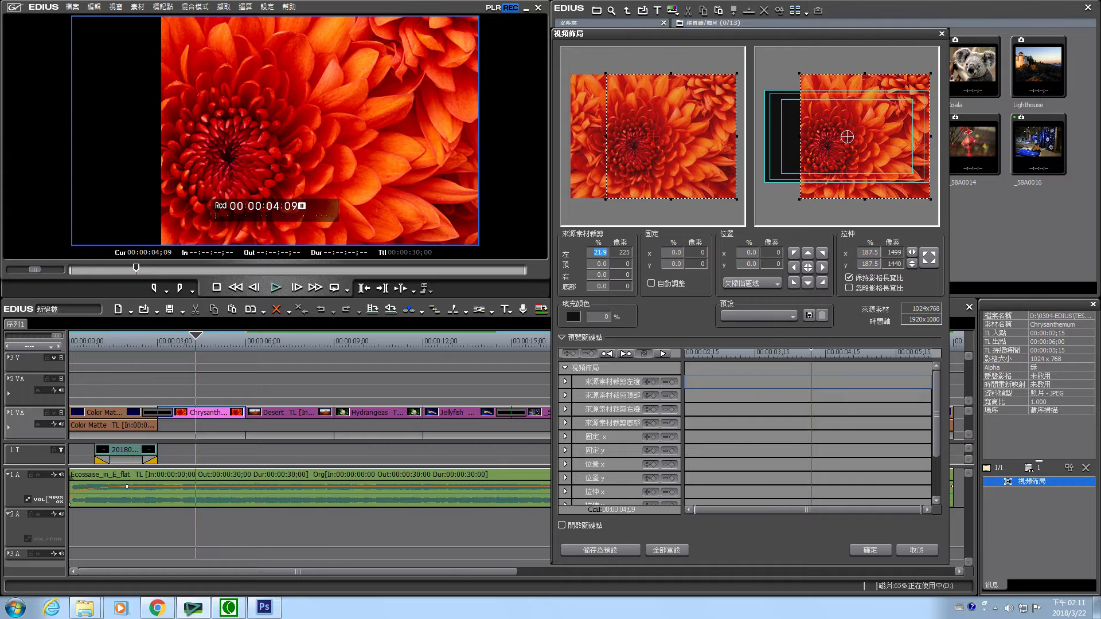
{"action": "type", "text": "0"}
{"action": "key", "text": "Return"}
{"action": "left_click_drag", "start_coordinate": [601, 264], "coordinate": [627, 127]}
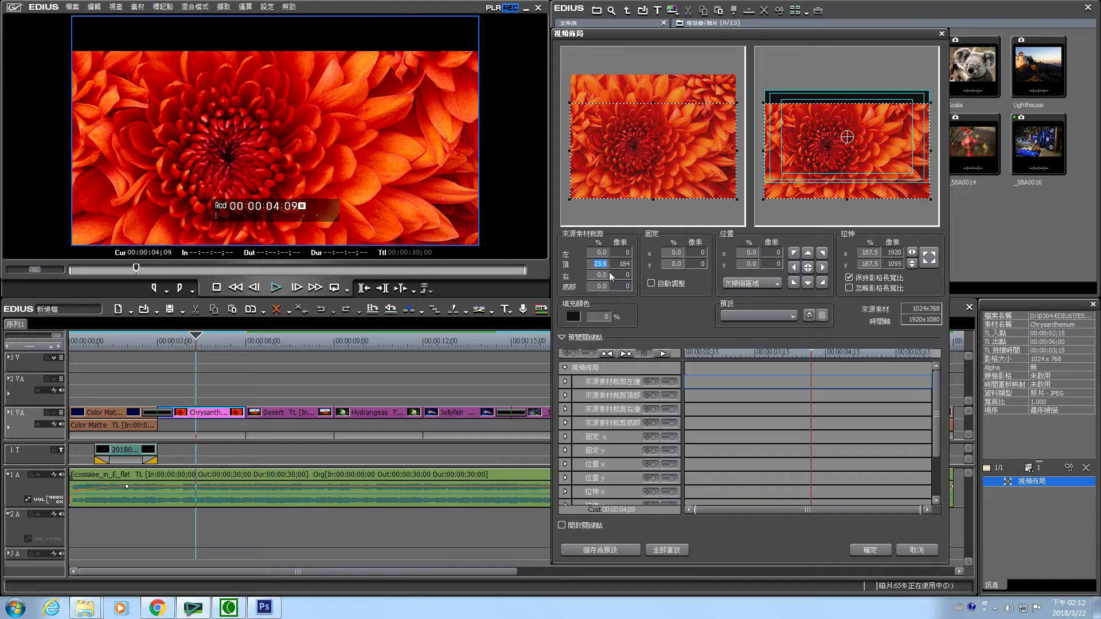
{"action": "type", "text": "0"}
{"action": "key", "text": "Return"}
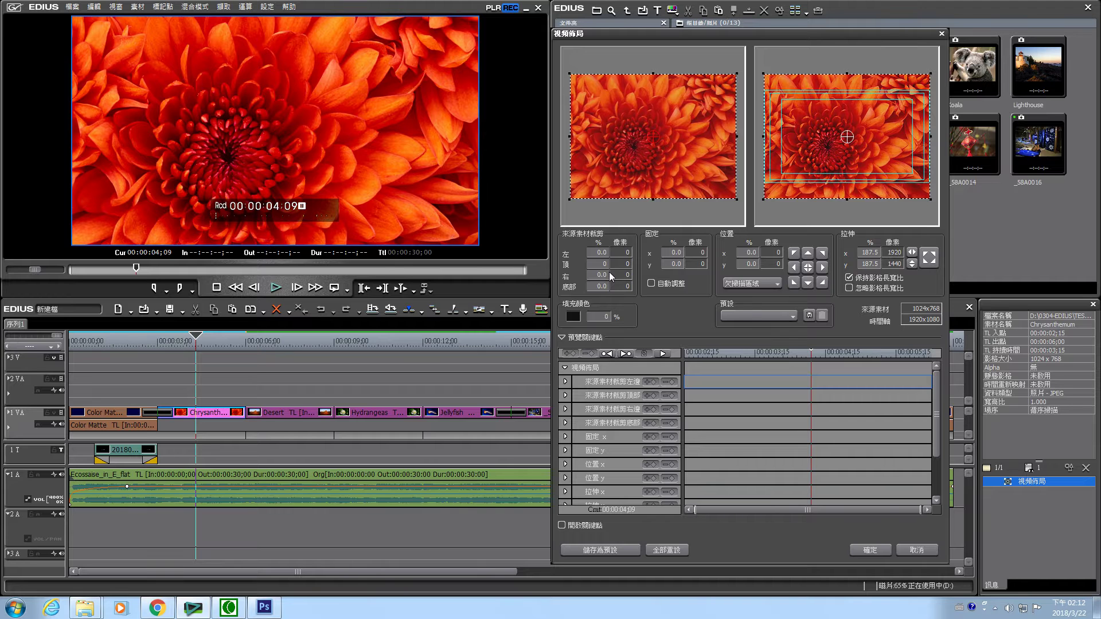
{"action": "key", "text": "Return"}
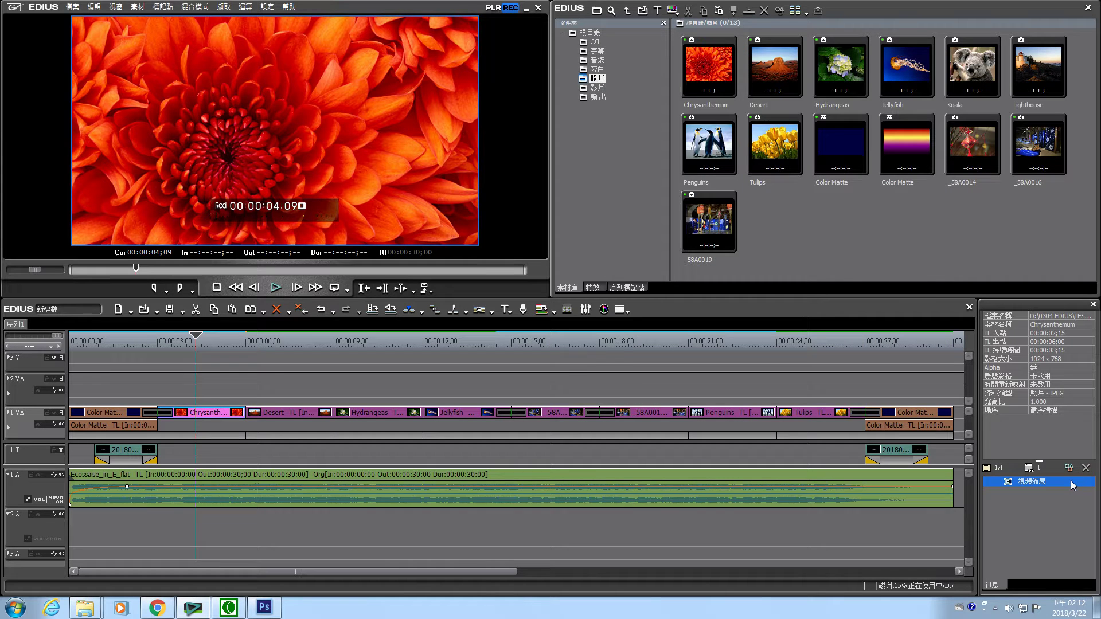
{"action": "double_click", "coordinate": [1070, 481]}
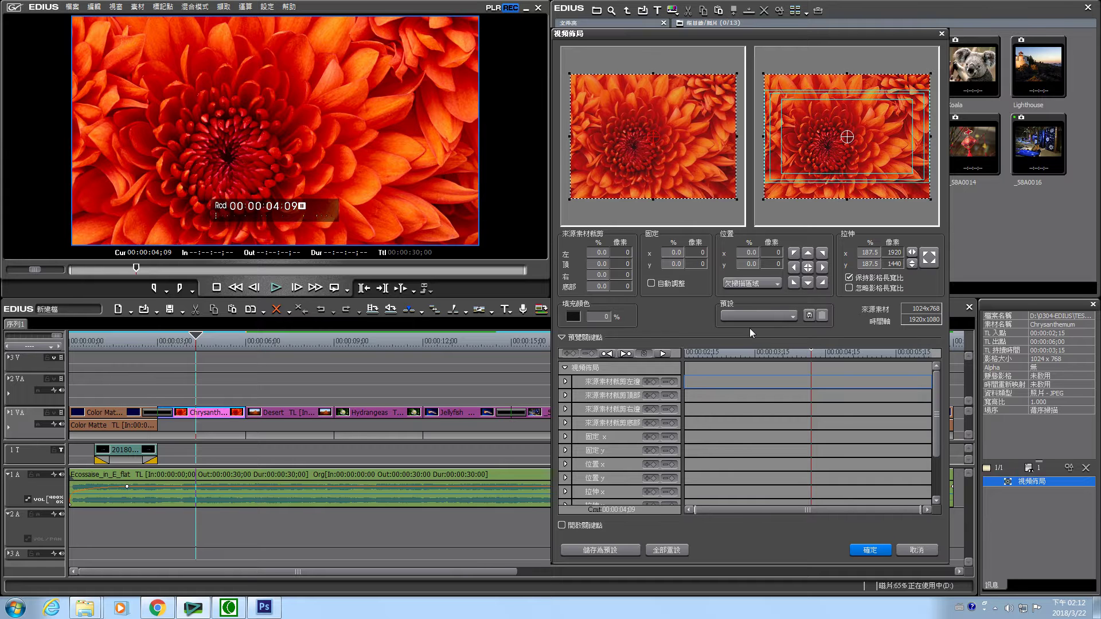
- Park the playhead at 00:00:03;00 and align the Chrysanthemum photo to the frame's top edge
{"action": "mouse_move", "coordinate": [939, 417]}
{"action": "left_mouse_down"}
{"action": "mouse_move", "coordinate": [939, 469]}
{"action": "mouse_move", "coordinate": [939, 430]}
{"action": "left_mouse_up"}
{"action": "left_click_drag", "start_coordinate": [931, 450], "coordinate": [937, 483]}
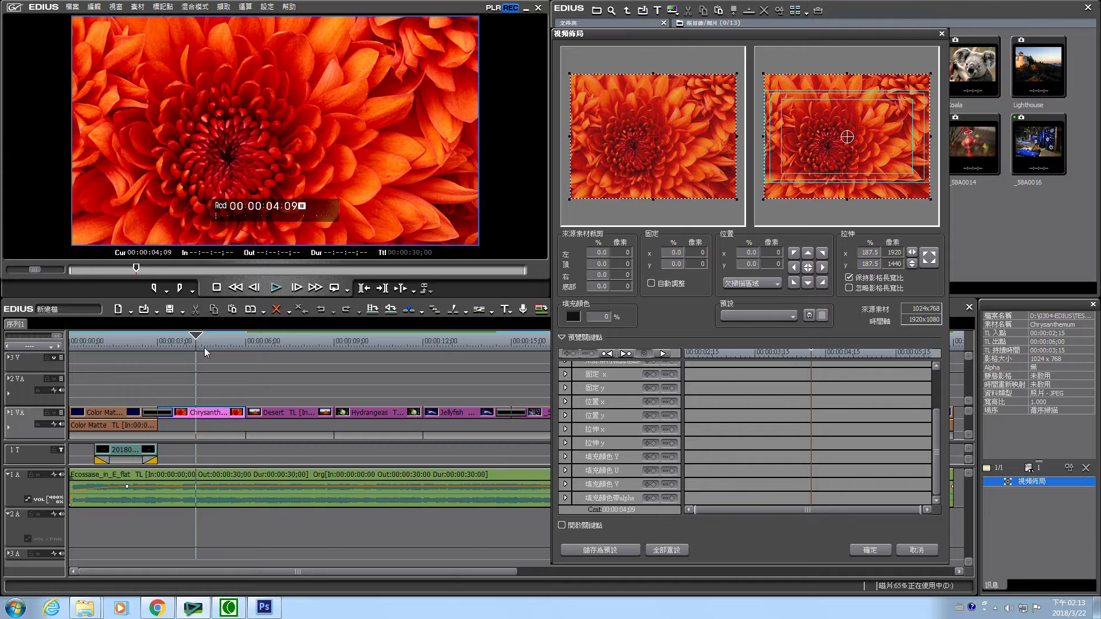
{"action": "left_click_drag", "start_coordinate": [196, 337], "coordinate": [160, 339]}
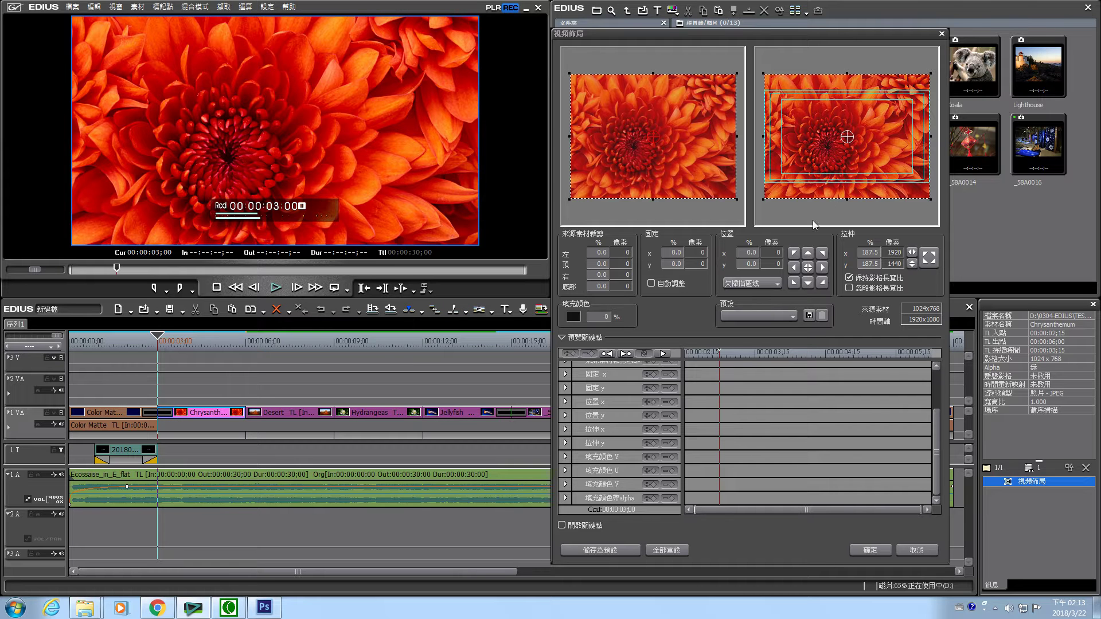
{"action": "left_click", "coordinate": [794, 253]}
{"action": "left_click", "coordinate": [807, 254]}
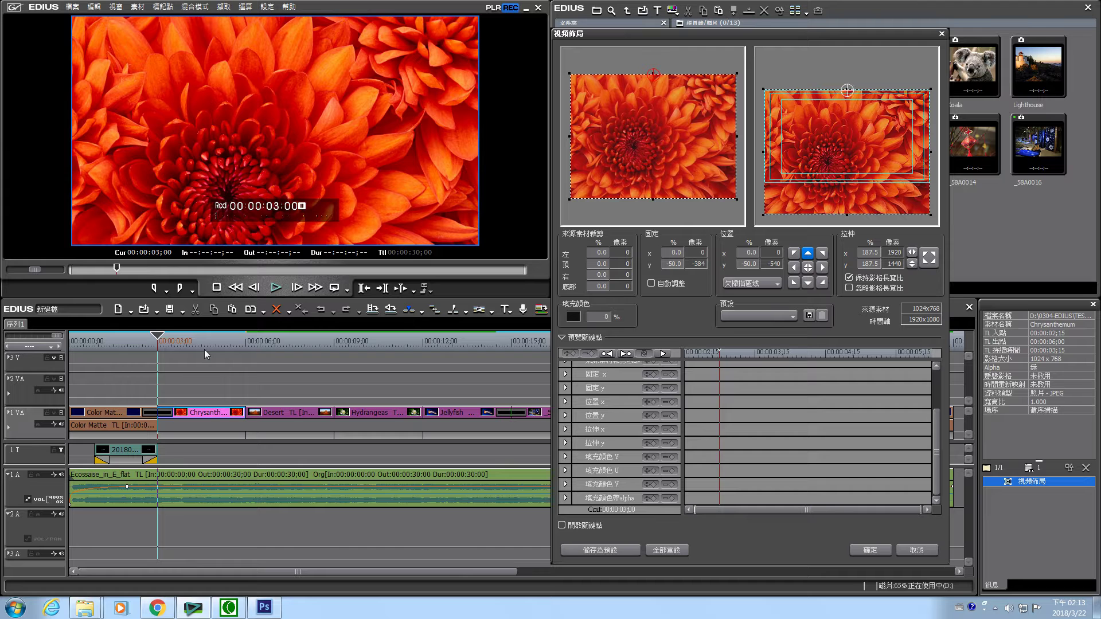
- Move the playhead to 00:00:06;00 and alternate the photo between bottom-edge and top-edge alignment, finishing on the bottom edge
{"action": "left_click_drag", "start_coordinate": [158, 339], "coordinate": [250, 340]}
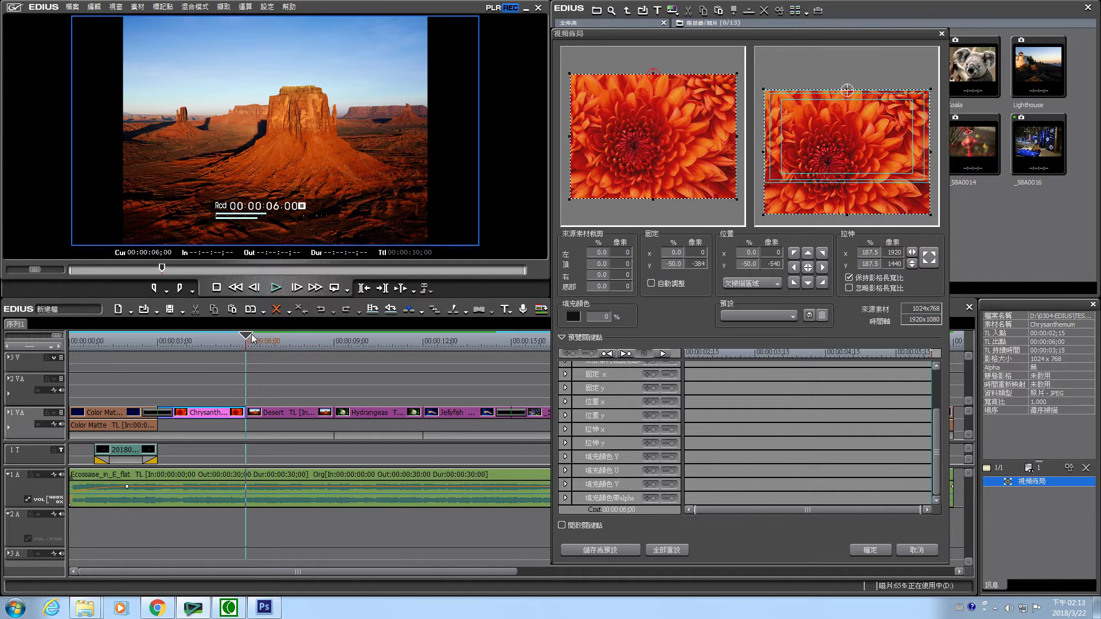
{"action": "left_click", "coordinate": [808, 281]}
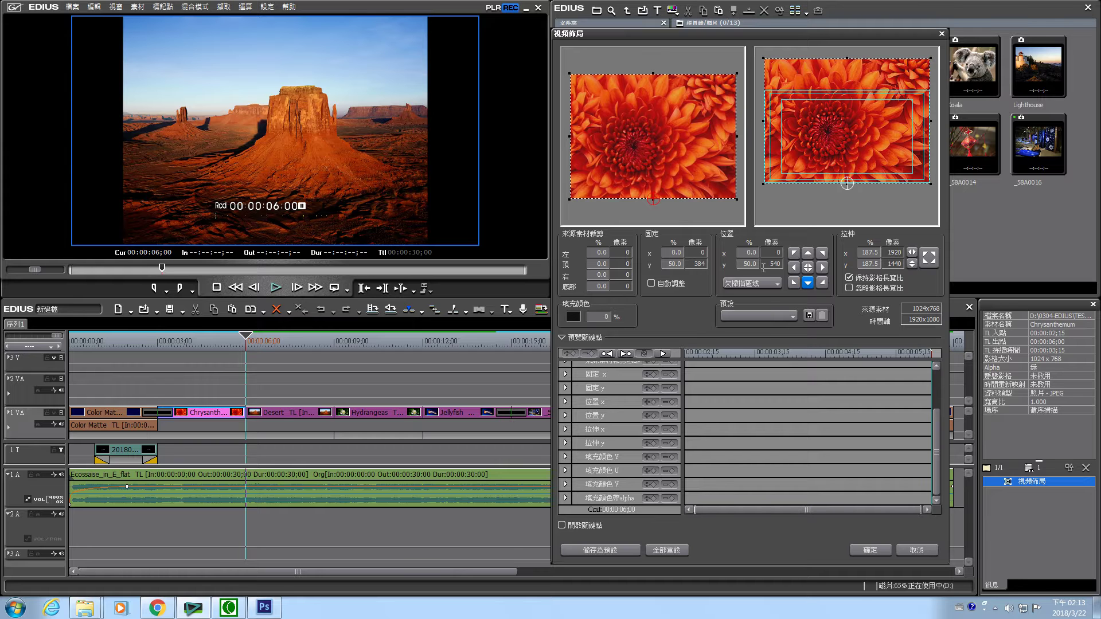
{"action": "left_click", "coordinate": [807, 252]}
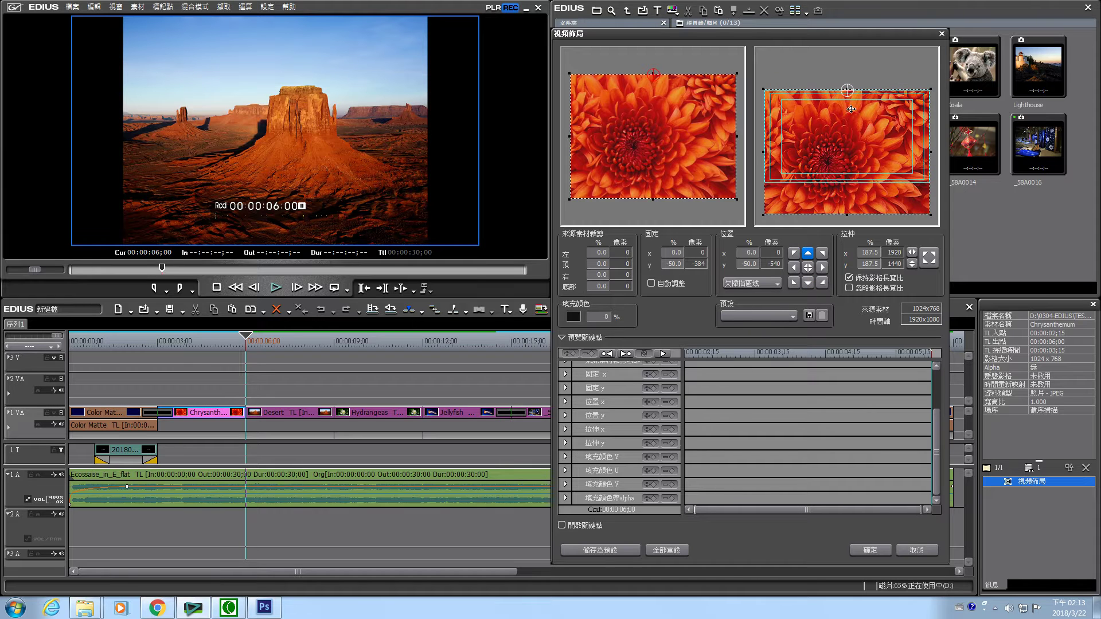
{"action": "left_click", "coordinate": [808, 282]}
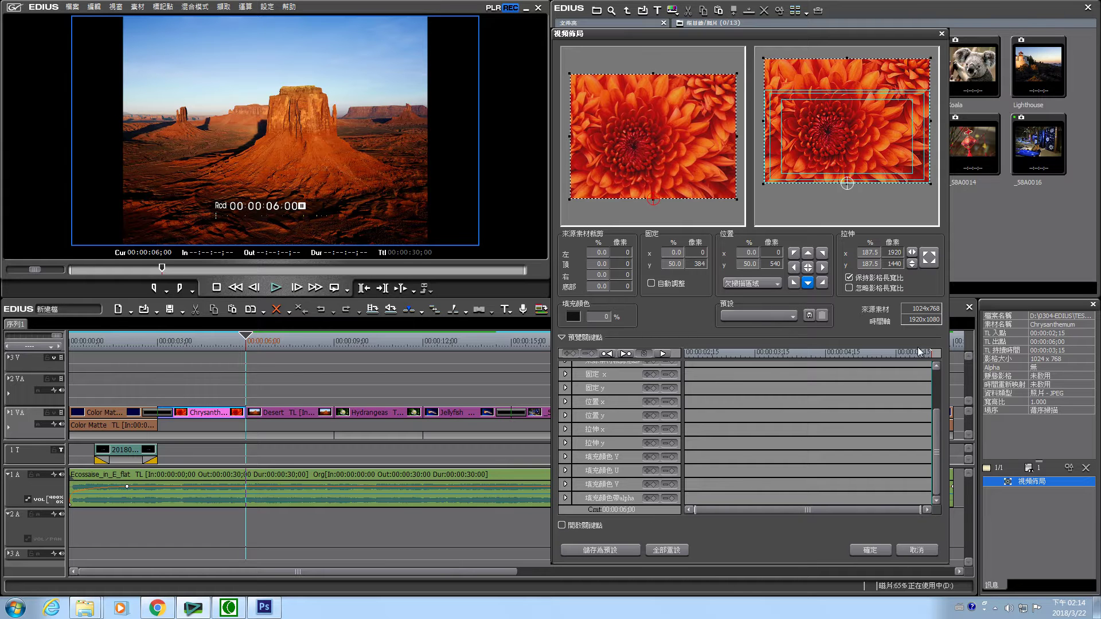
- Scrub the playhead between 00:00:03;00 and 00:00:06;00 to review the Chrysanthemum clip's start and end
{"action": "left_click_drag", "start_coordinate": [252, 344], "coordinate": [201, 341]}
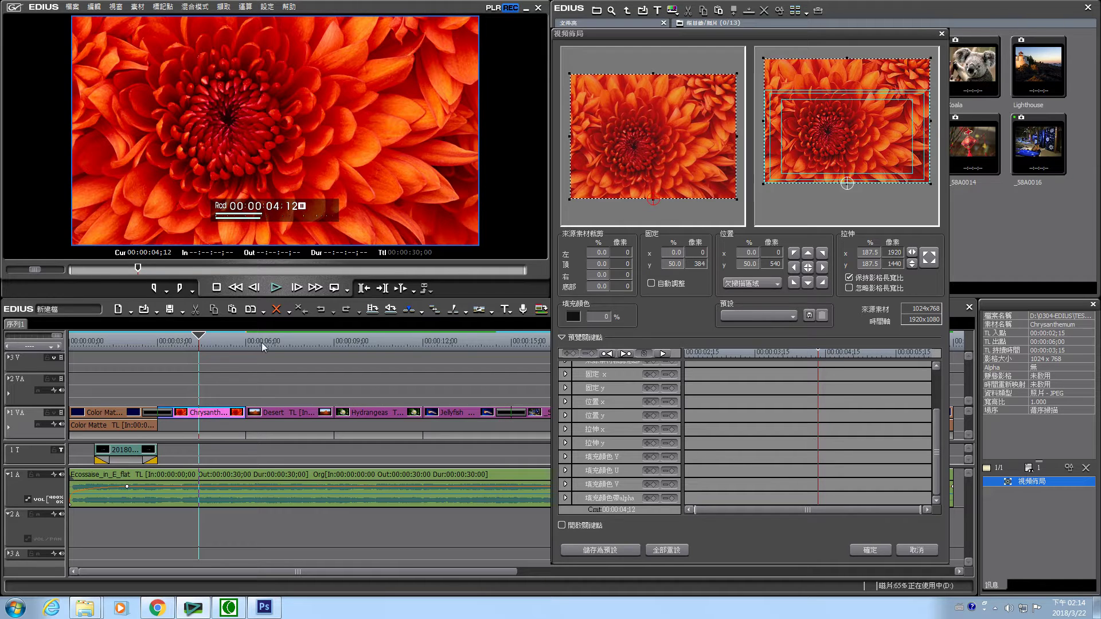
{"action": "left_click_drag", "start_coordinate": [199, 339], "coordinate": [152, 337]}
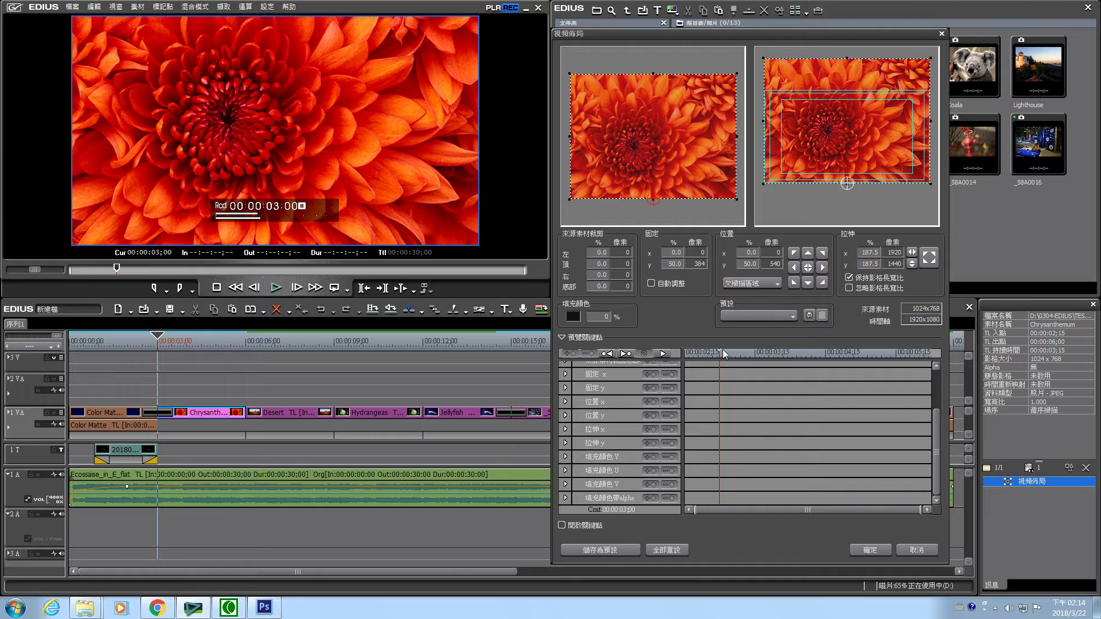
{"action": "left_click_drag", "start_coordinate": [160, 337], "coordinate": [246, 336]}
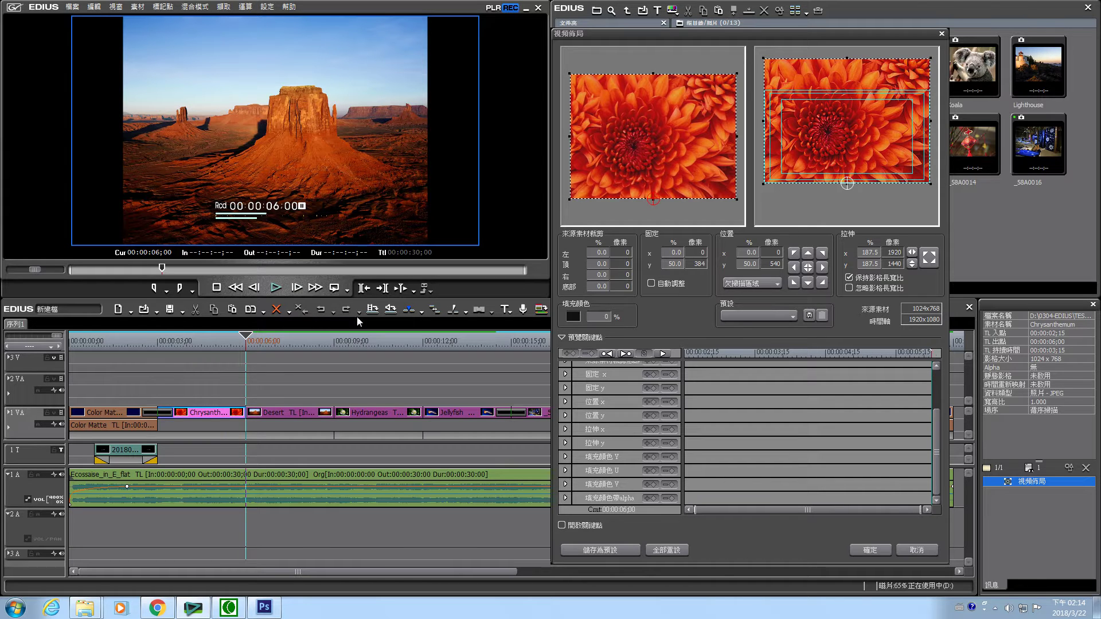
- Return the playhead to 00:00:03;00 and compare the photo's top-edge and bottom-edge alignments, leaving it on the top edge
{"action": "left_click_drag", "start_coordinate": [247, 337], "coordinate": [157, 338]}
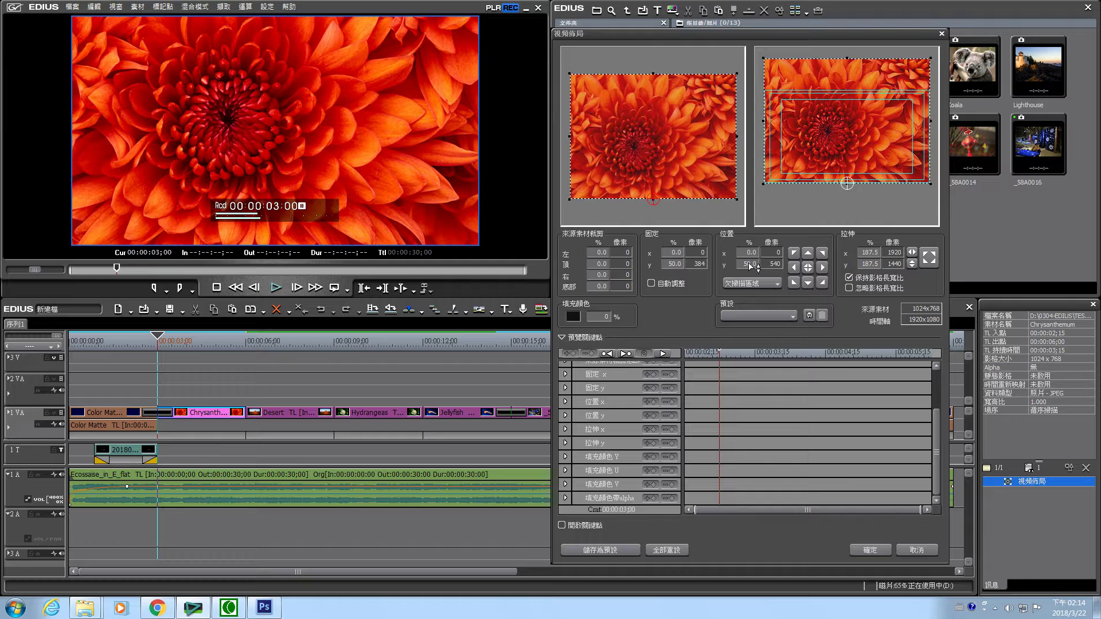
{"action": "left_click", "coordinate": [808, 253]}
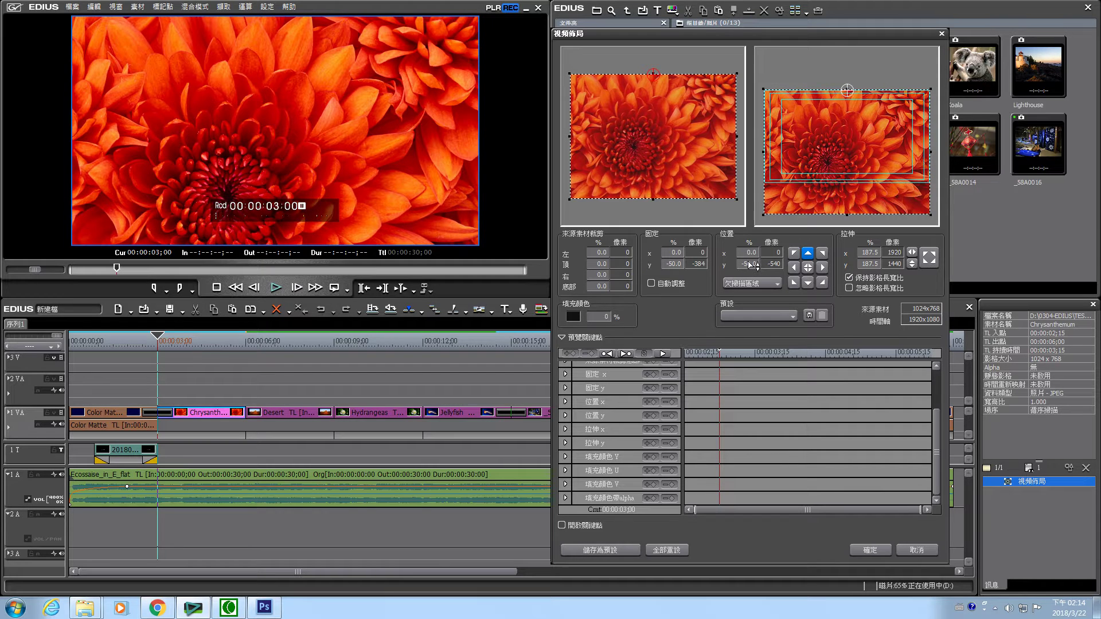
{"action": "left_click", "coordinate": [808, 283]}
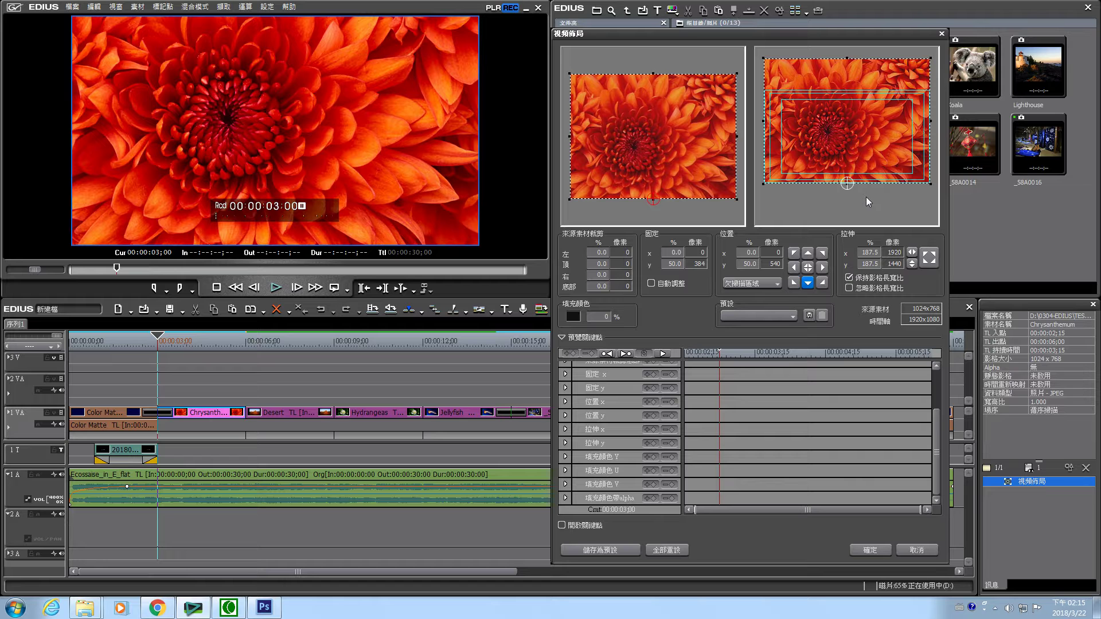
{"action": "left_click", "coordinate": [808, 252]}
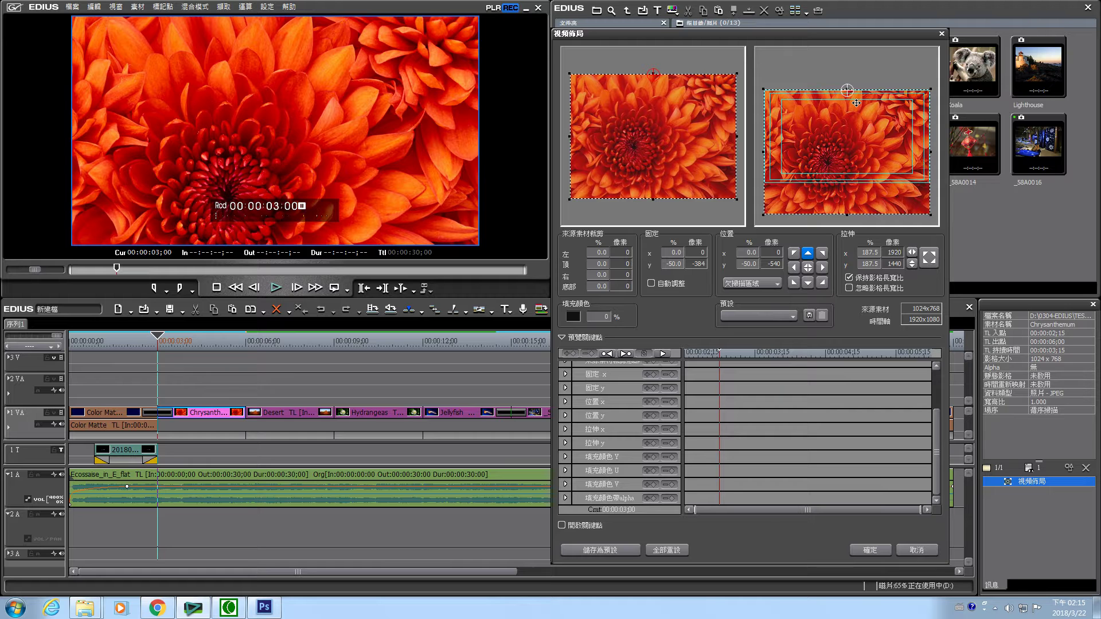
{"action": "left_click", "coordinate": [808, 283]}
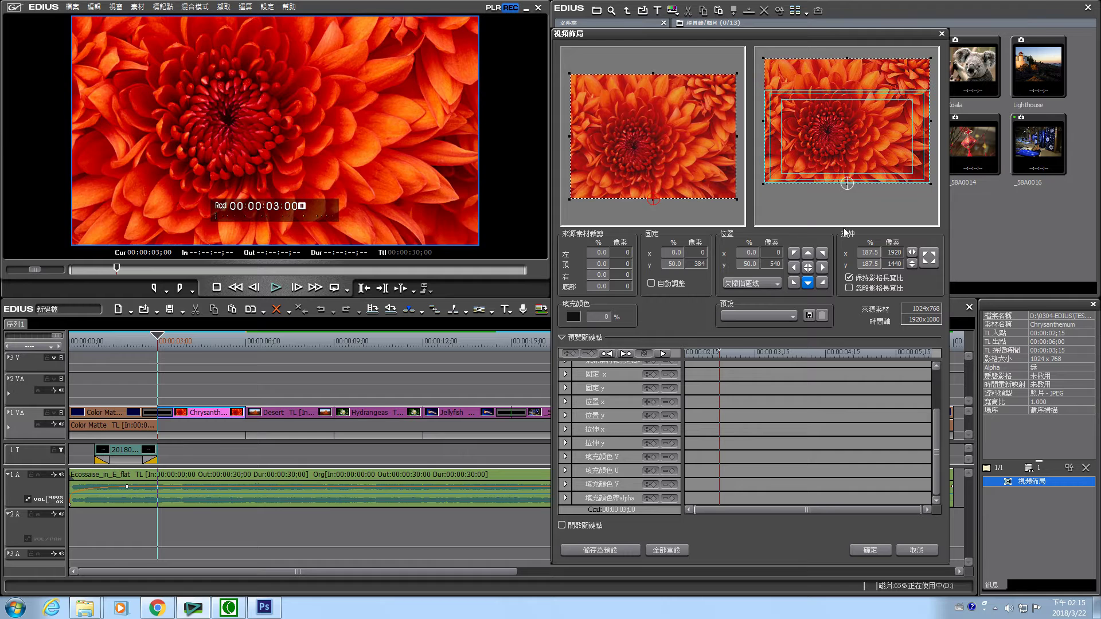
{"action": "left_click", "coordinate": [807, 253]}
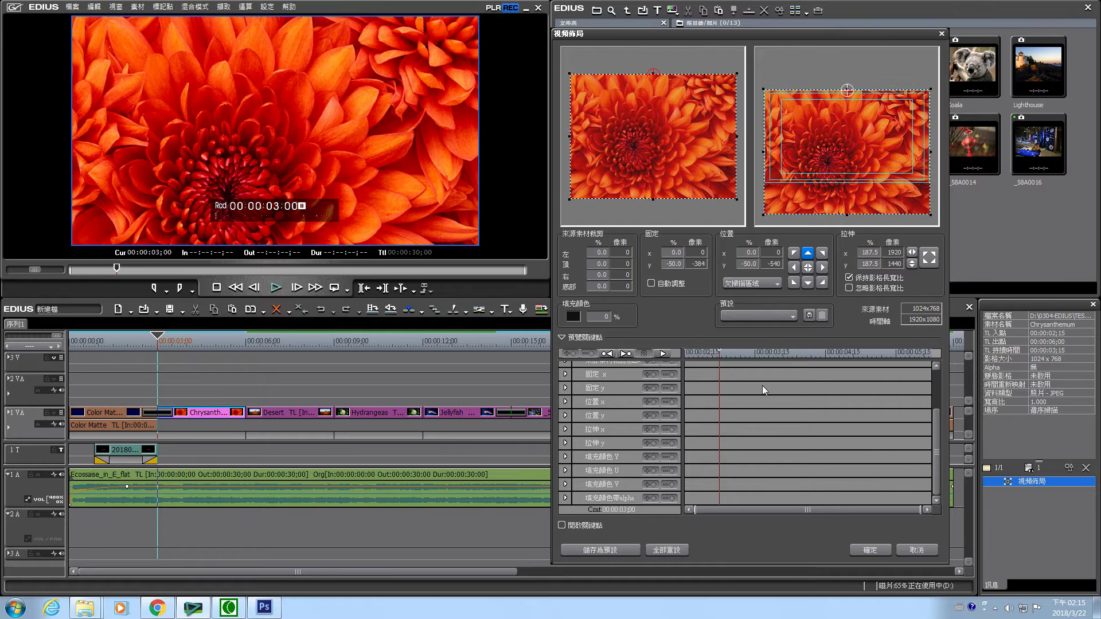
- Enable keyframes, key the Chrysanthemum photo's Position Y at 00:00:03;00, and align the photo to the bottom edge at 00:00:06;00
{"action": "left_click", "coordinate": [562, 525]}
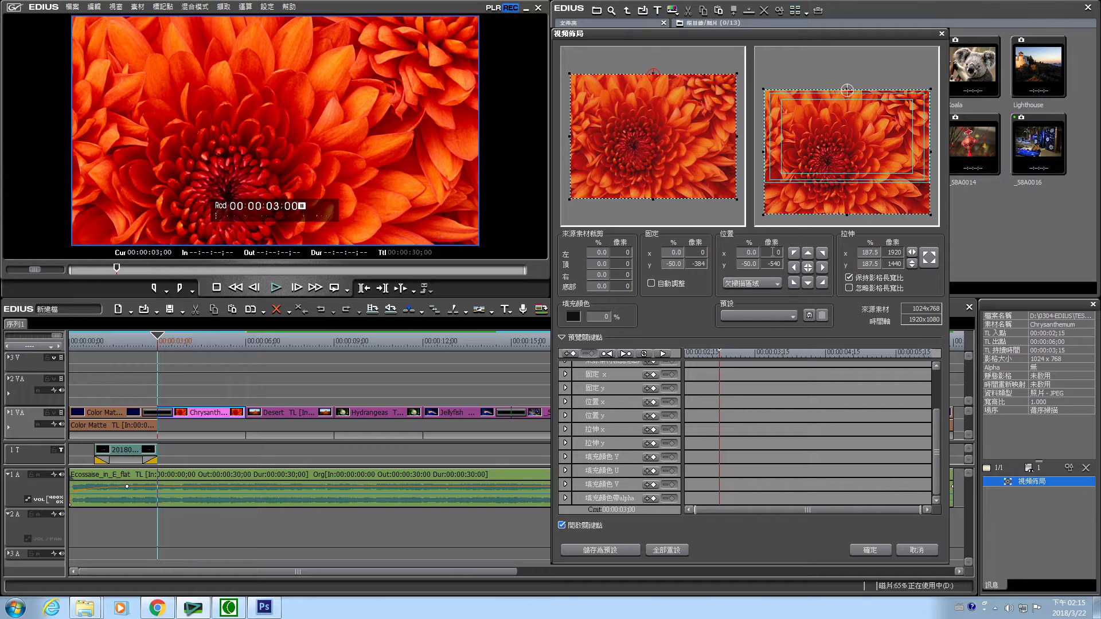
{"action": "left_click", "coordinate": [652, 415]}
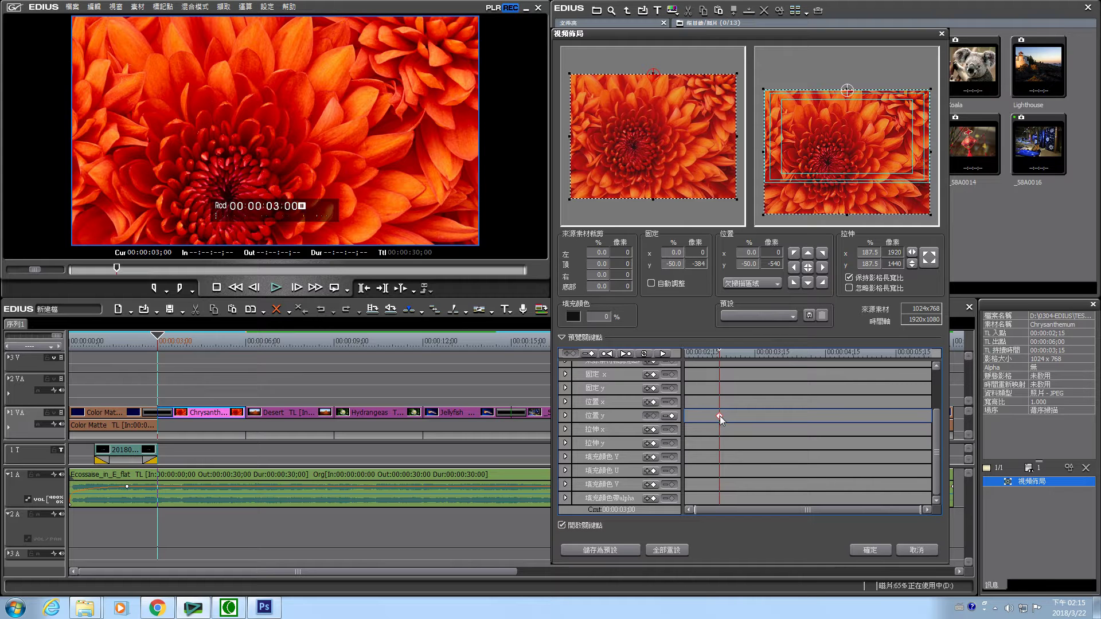
{"action": "left_click_drag", "start_coordinate": [157, 340], "coordinate": [245, 341]}
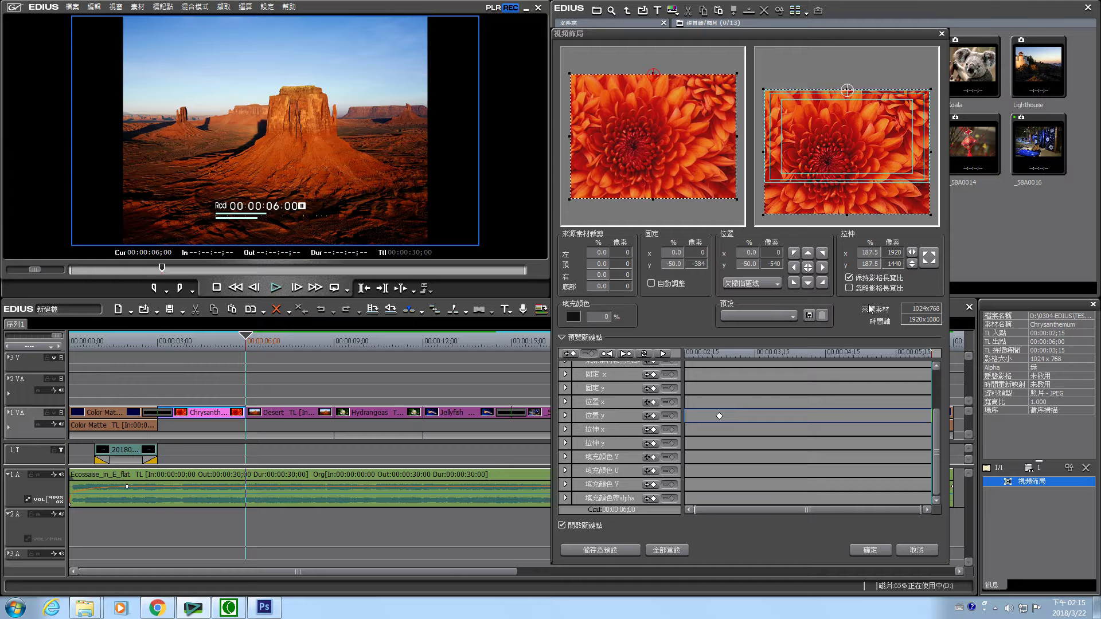
{"action": "left_click", "coordinate": [811, 284]}
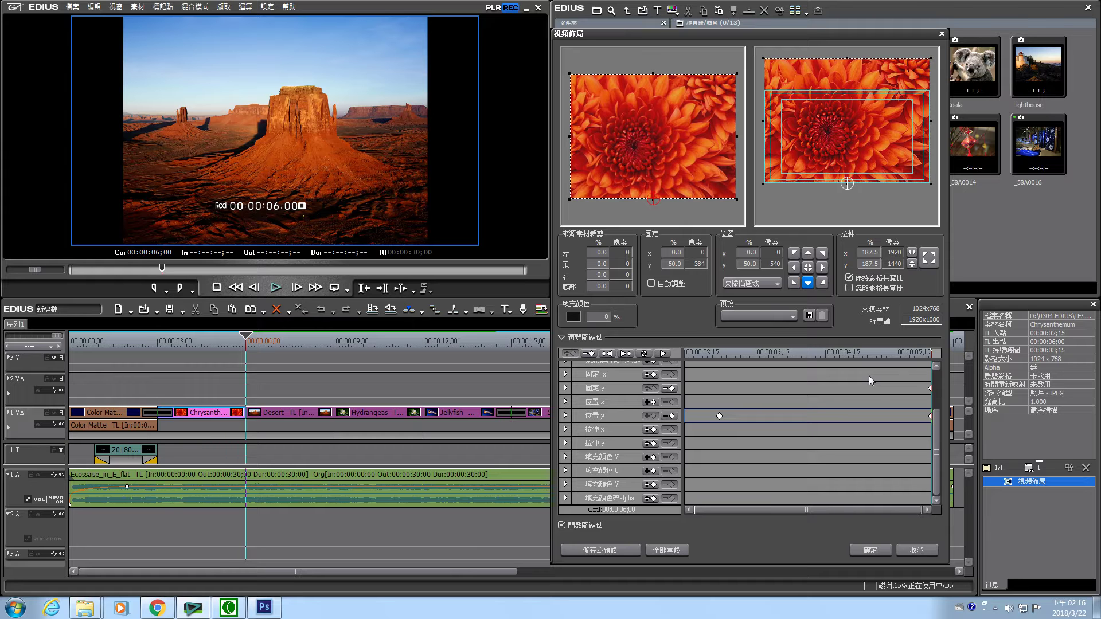
{"action": "left_click_drag", "start_coordinate": [704, 352], "coordinate": [933, 349]}
{"action": "left_click", "coordinate": [930, 389]}
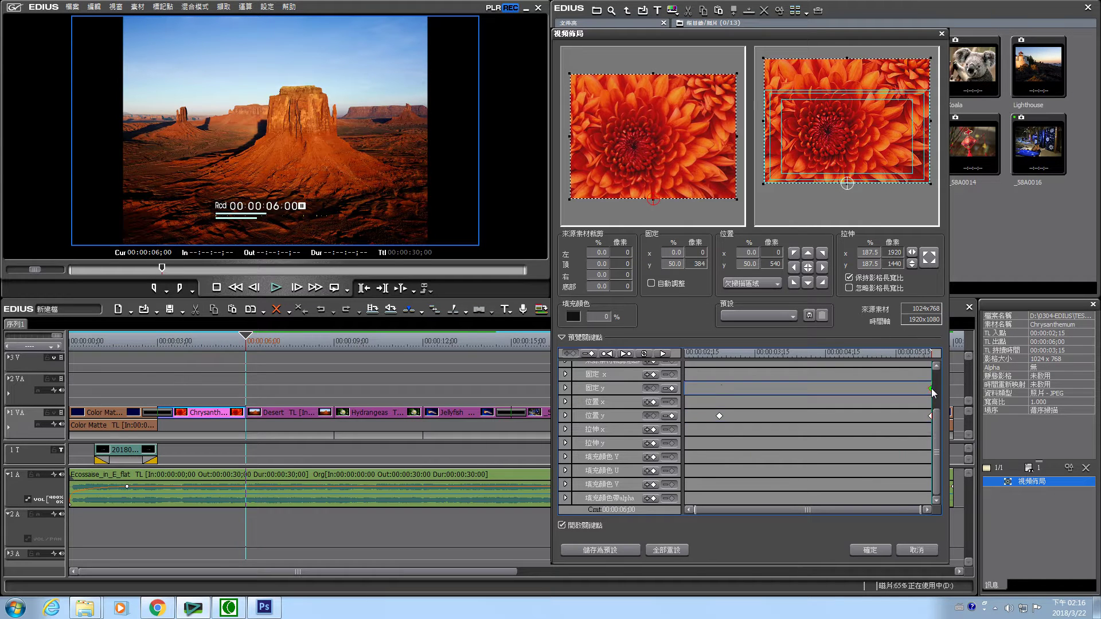
- Add an Anchor Y keyframe at 00:00:03;00 and try Anchor Y values of 0% and 50%, finishing on -50%
{"action": "left_click", "coordinate": [719, 353]}
{"action": "left_click", "coordinate": [719, 415]}
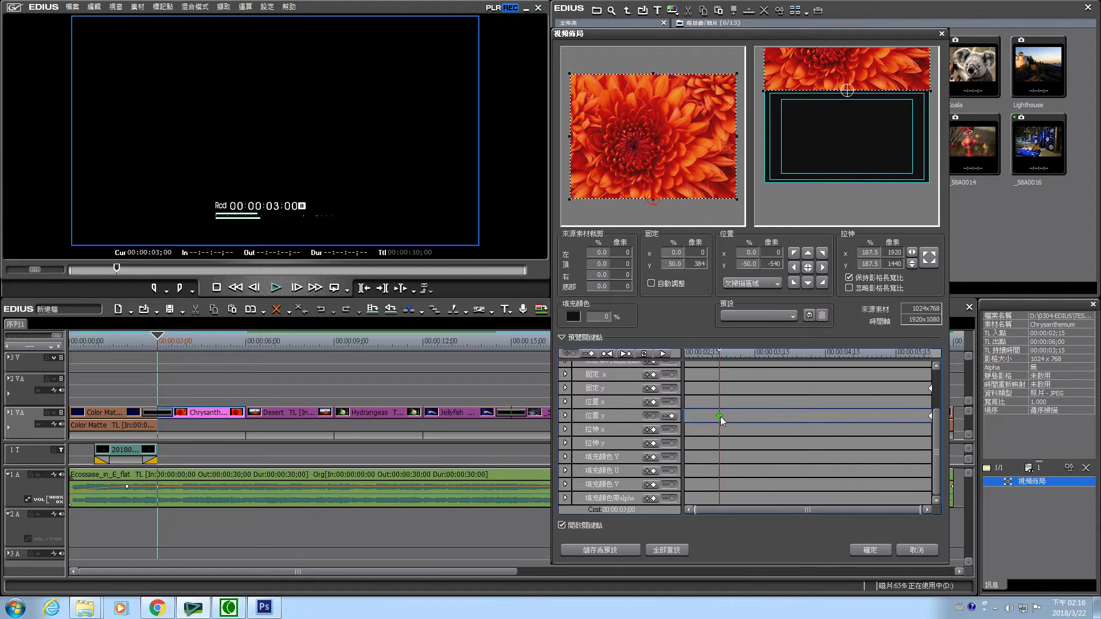
{"action": "left_click", "coordinate": [651, 388]}
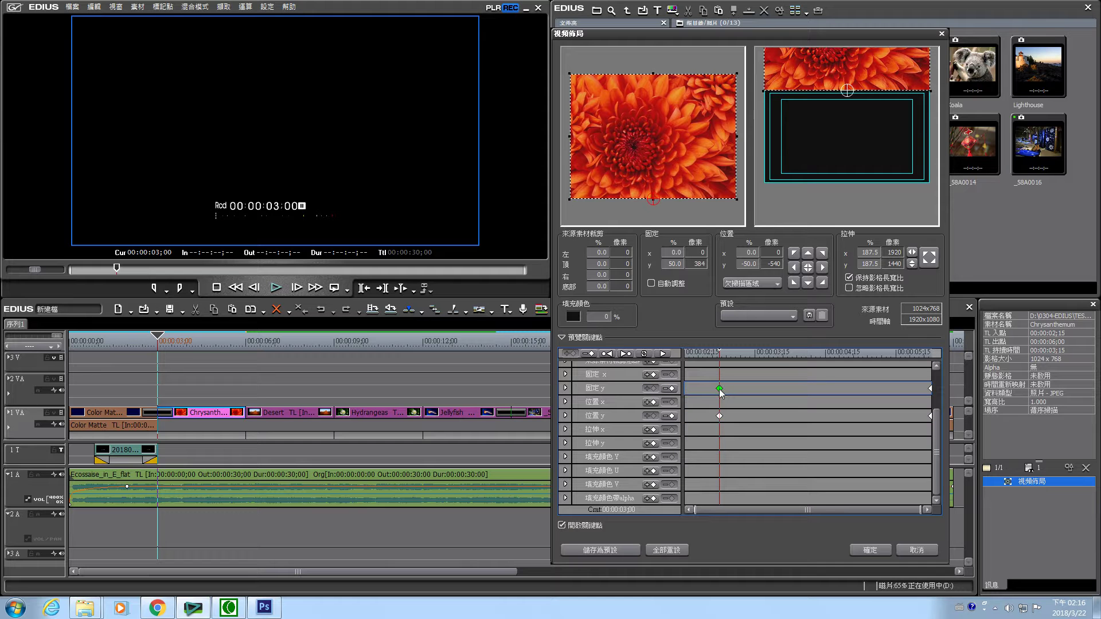
{"action": "left_click", "coordinate": [673, 265]}
{"action": "type", "text": "0"}
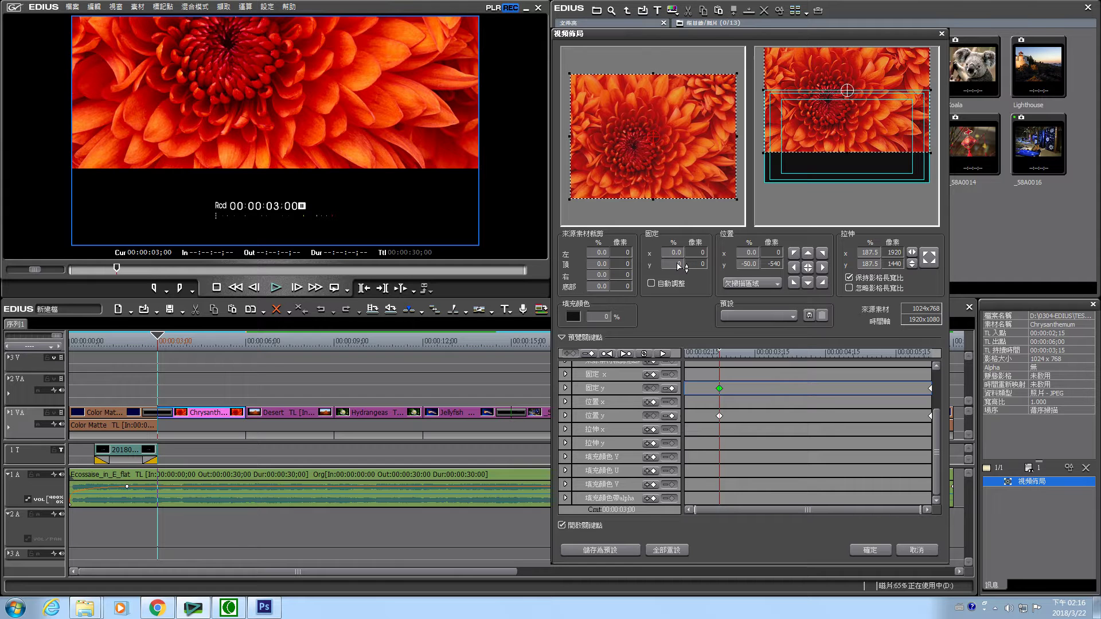
{"action": "left_click_drag", "start_coordinate": [682, 271], "coordinate": [679, 271]}
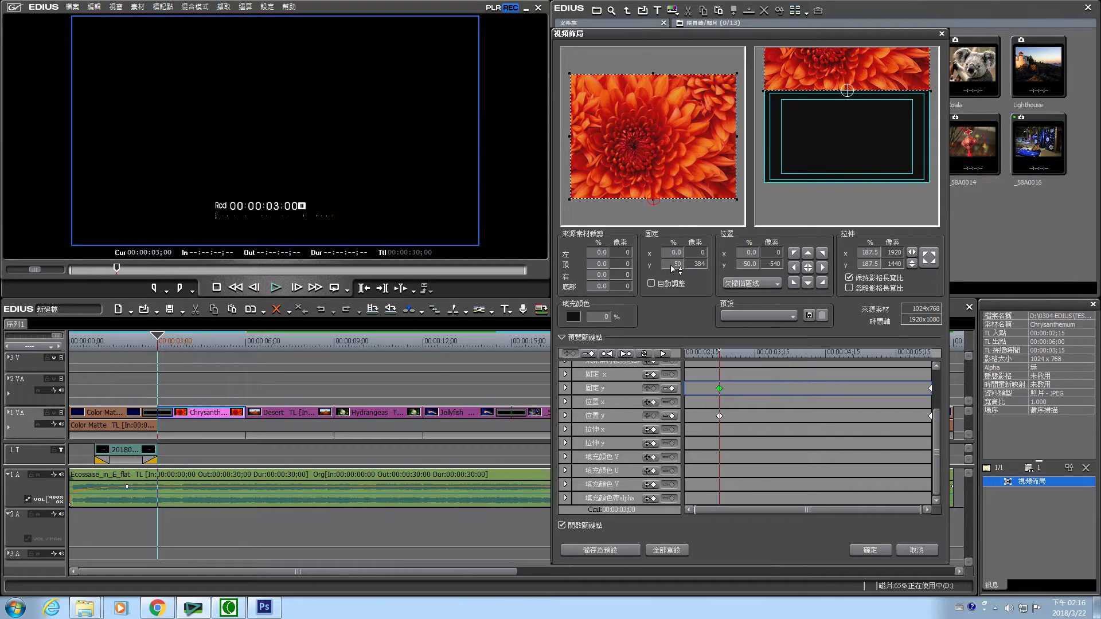
{"action": "left_click_drag", "start_coordinate": [674, 269], "coordinate": [672, 276]}
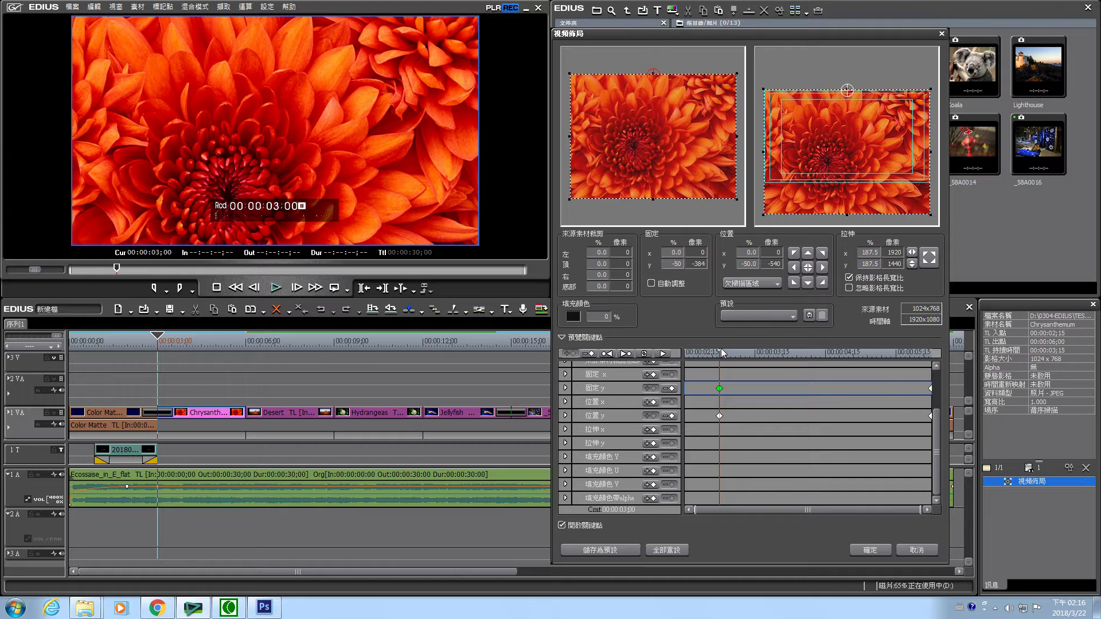
- Scrub the layout keyframes between 00:00:03;00 and 00:00:06;00 to compare the photo's start and end positions
{"action": "left_click", "coordinate": [753, 355]}
{"action": "left_click_drag", "start_coordinate": [753, 356], "coordinate": [719, 350]}
{"action": "key", "text": "End"}
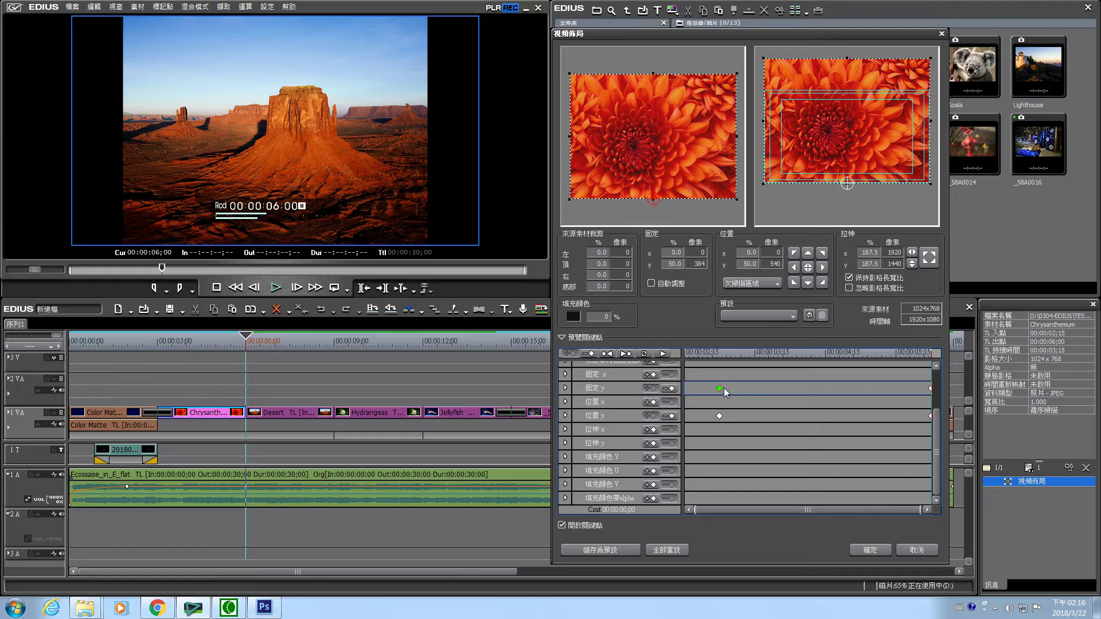
{"action": "left_click", "coordinate": [719, 352]}
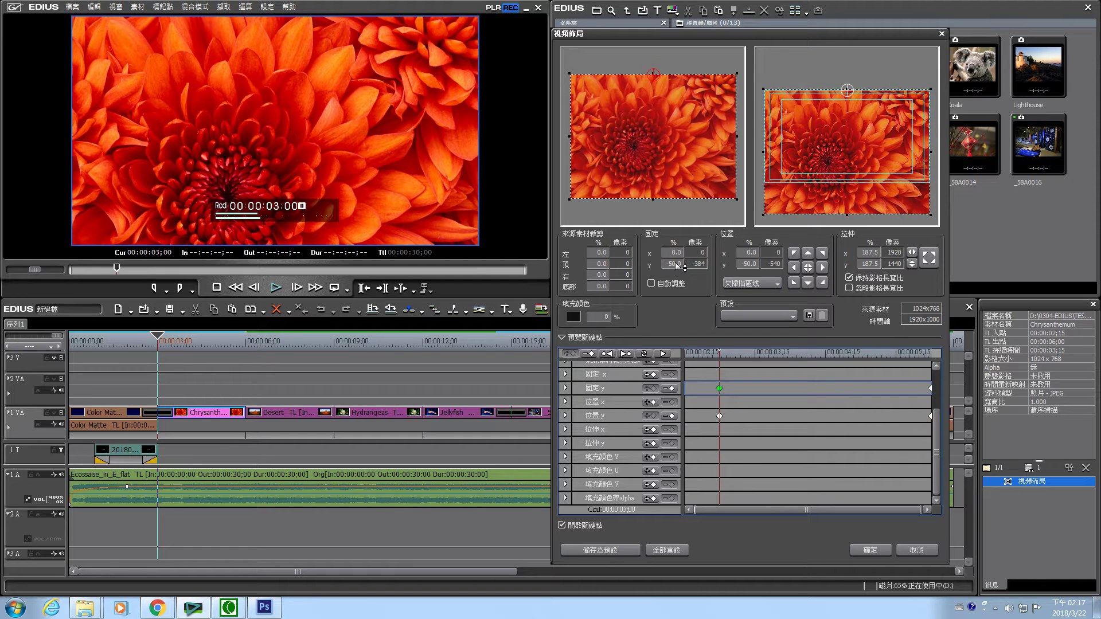
- Delete and re-create the Anchor Y keyframe at 00:00:03;00, align the photo to the top edge there, and accept the layout
{"action": "left_click", "coordinate": [671, 391]}
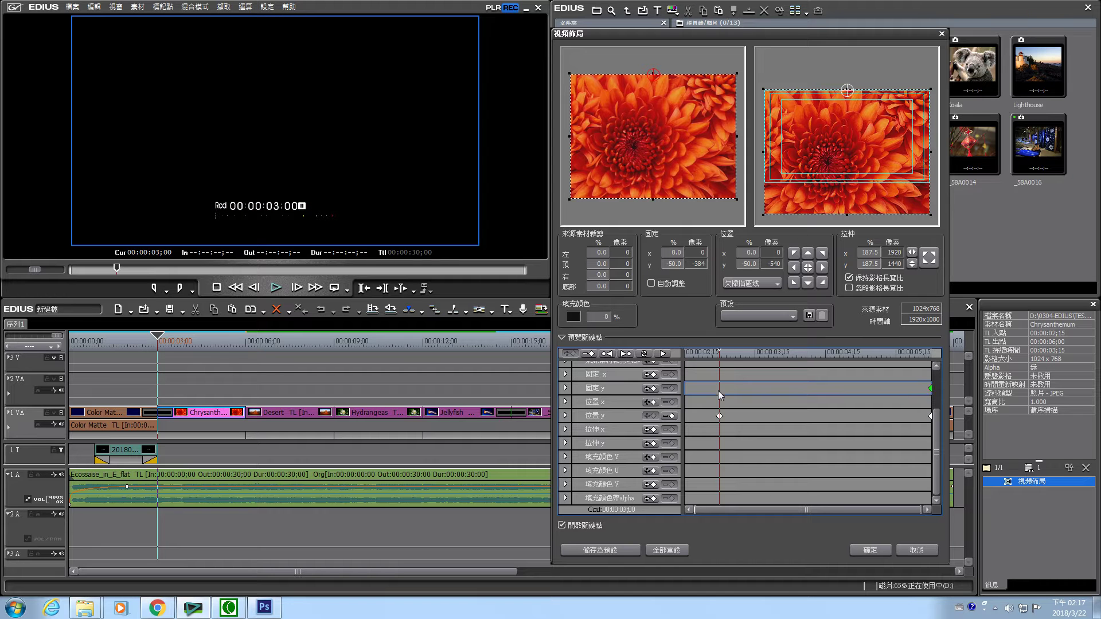
{"action": "left_click", "coordinate": [651, 389]}
{"action": "mouse_move", "coordinate": [721, 351]}
{"action": "left_mouse_down"}
{"action": "mouse_move", "coordinate": [948, 364]}
{"action": "mouse_move", "coordinate": [686, 356]}
{"action": "mouse_move", "coordinate": [935, 352]}
{"action": "mouse_move", "coordinate": [717, 355]}
{"action": "left_mouse_up"}
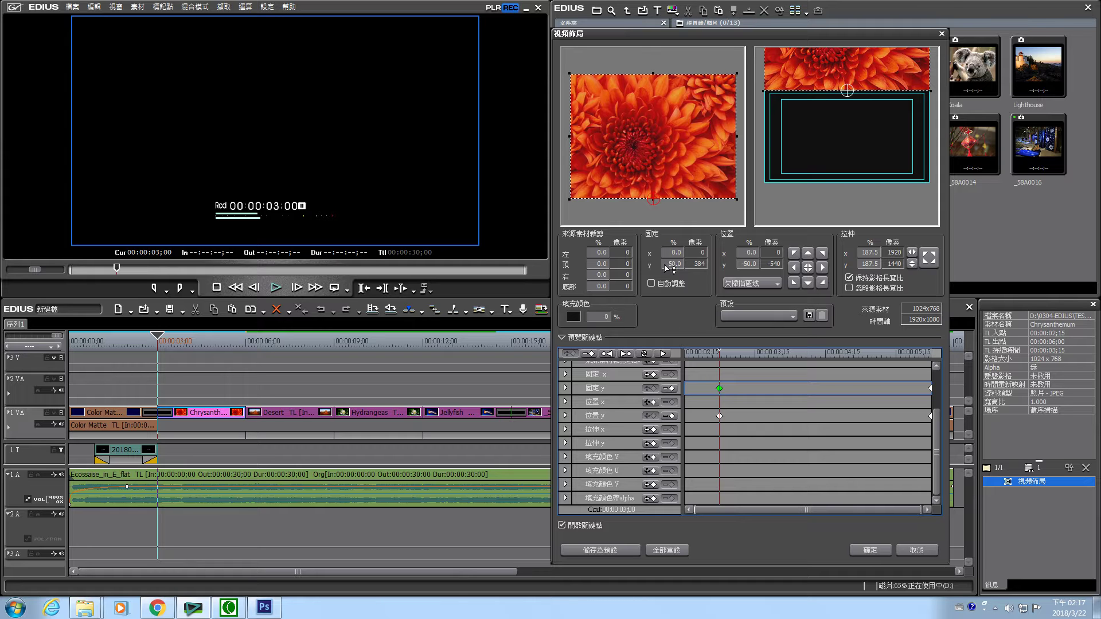
{"action": "left_click", "coordinate": [808, 253]}
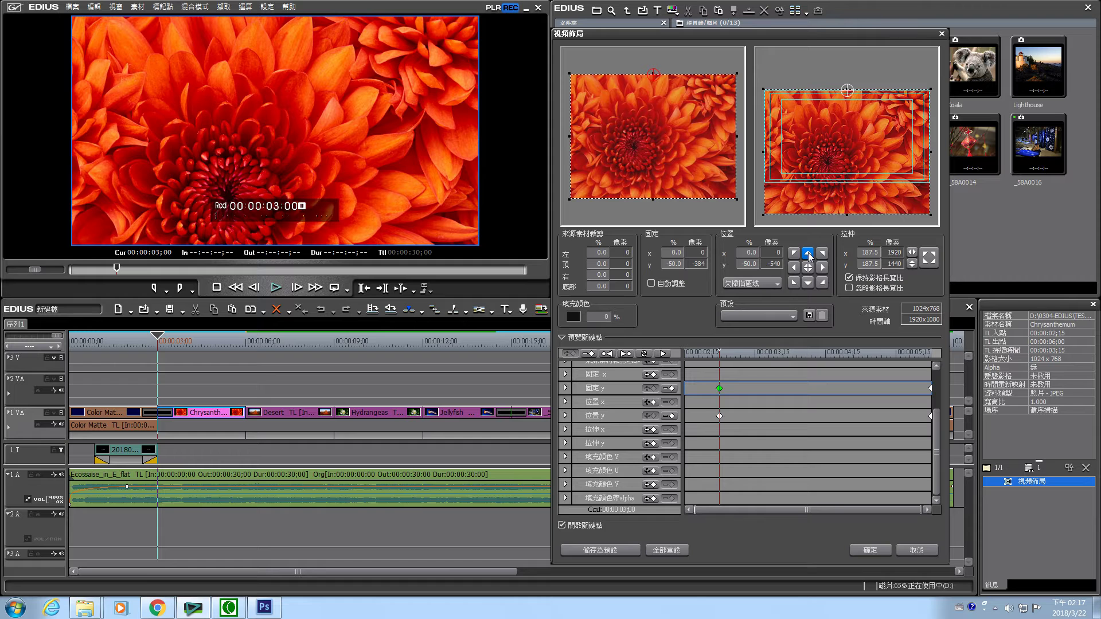
{"action": "left_click", "coordinate": [930, 354]}
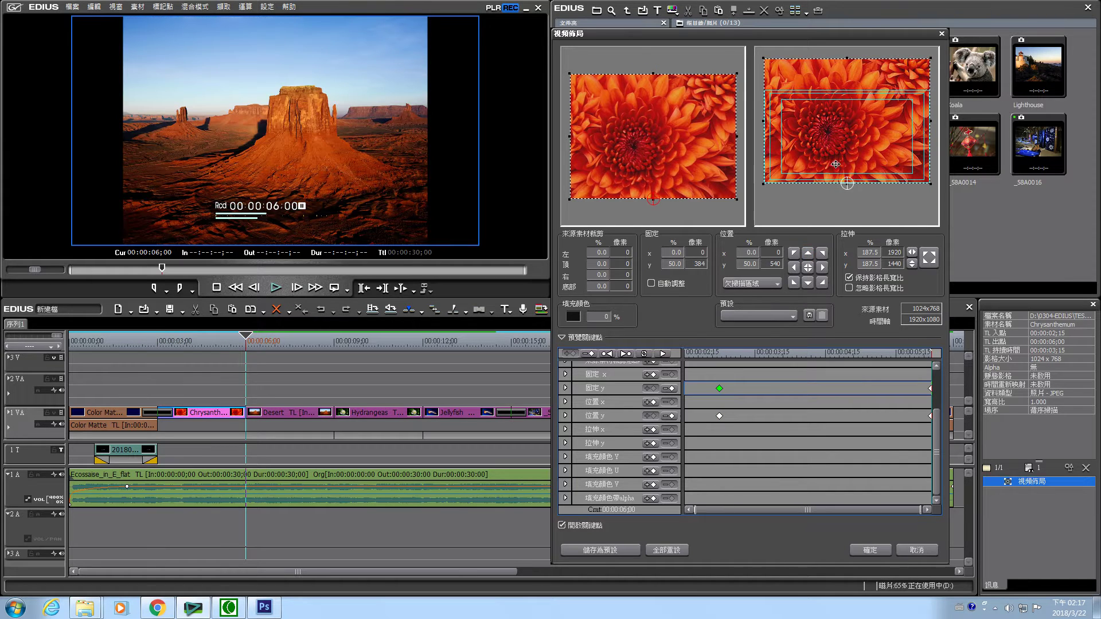
{"action": "left_click", "coordinate": [876, 550]}
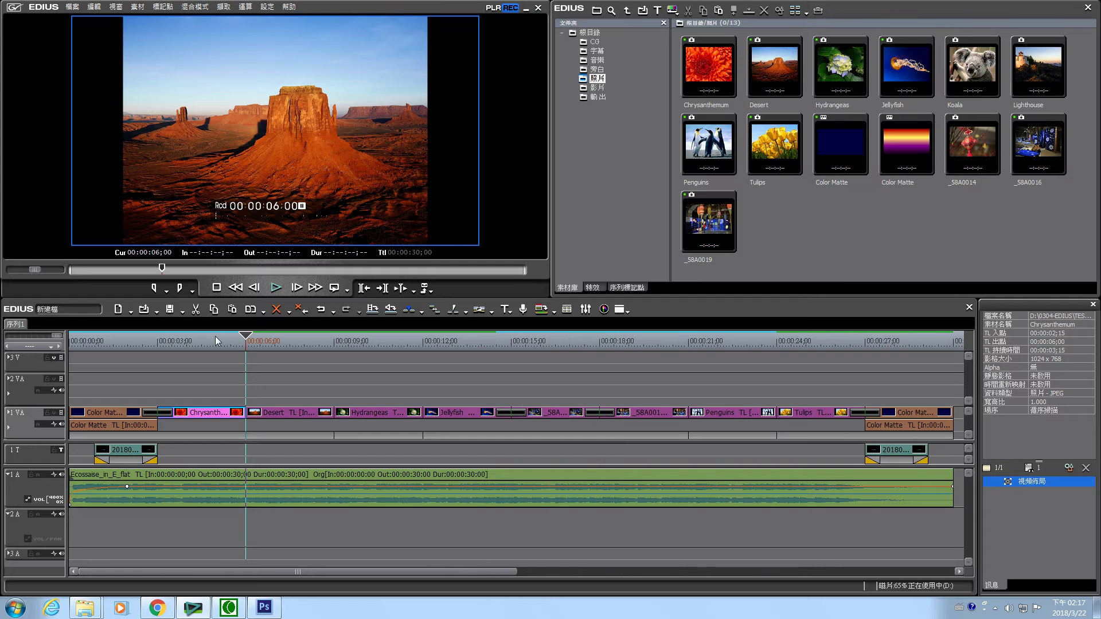
- Play the sequence from 00:00:03;00 and scrub through the Chrysanthemum clip to review the photo's vertical movement
{"action": "left_click_drag", "start_coordinate": [248, 338], "coordinate": [158, 337]}
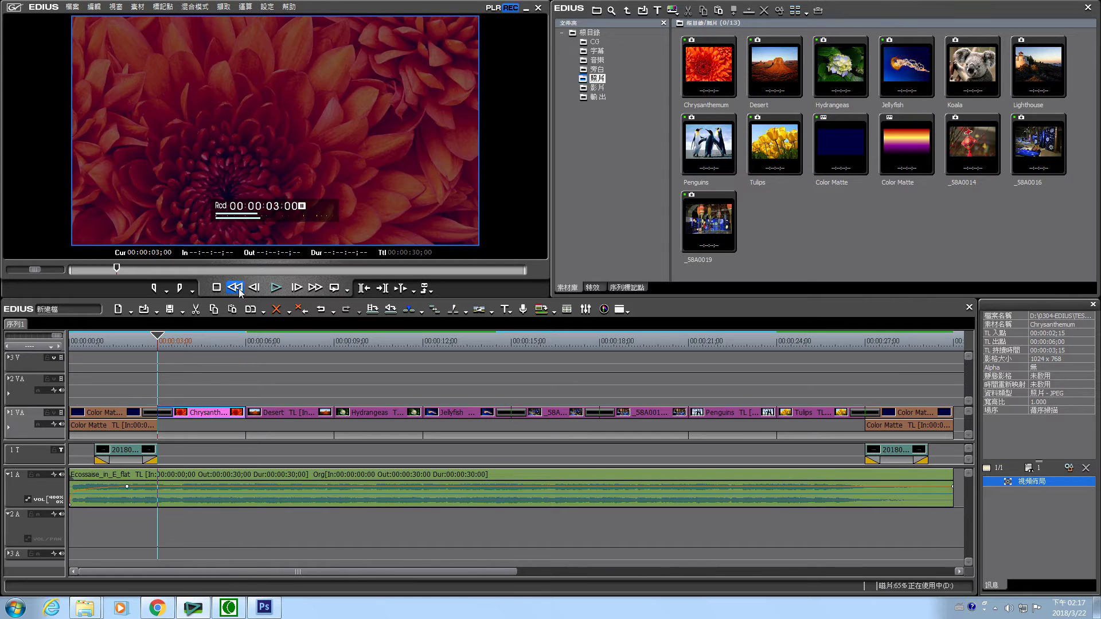
{"action": "left_click", "coordinate": [277, 289]}
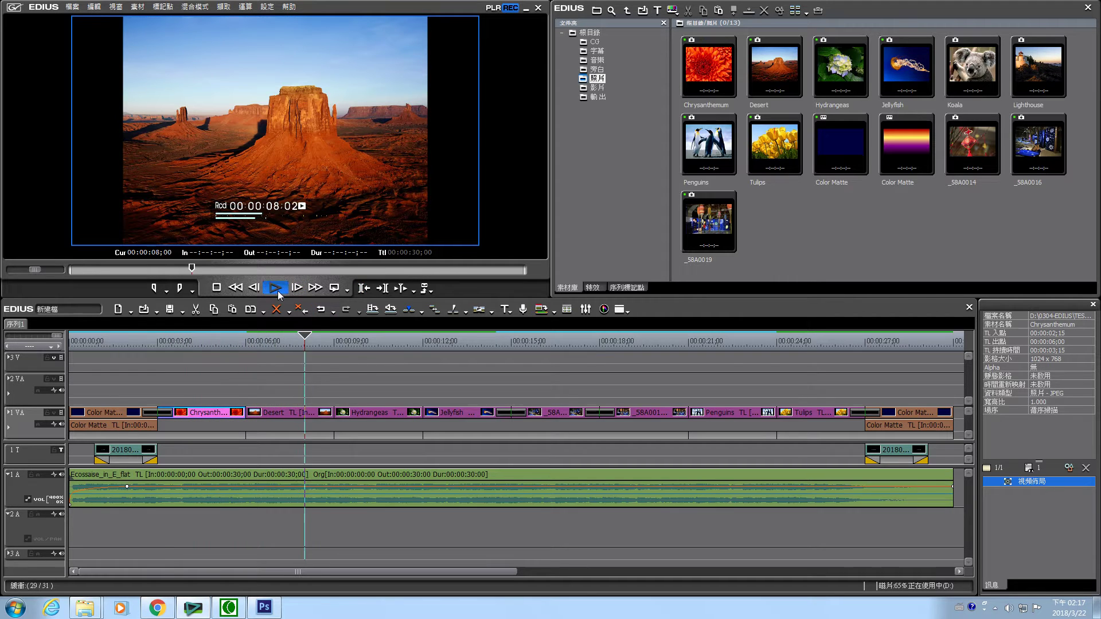
{"action": "key", "text": "space"}
{"action": "left_click_drag", "start_coordinate": [187, 340], "coordinate": [161, 338]}
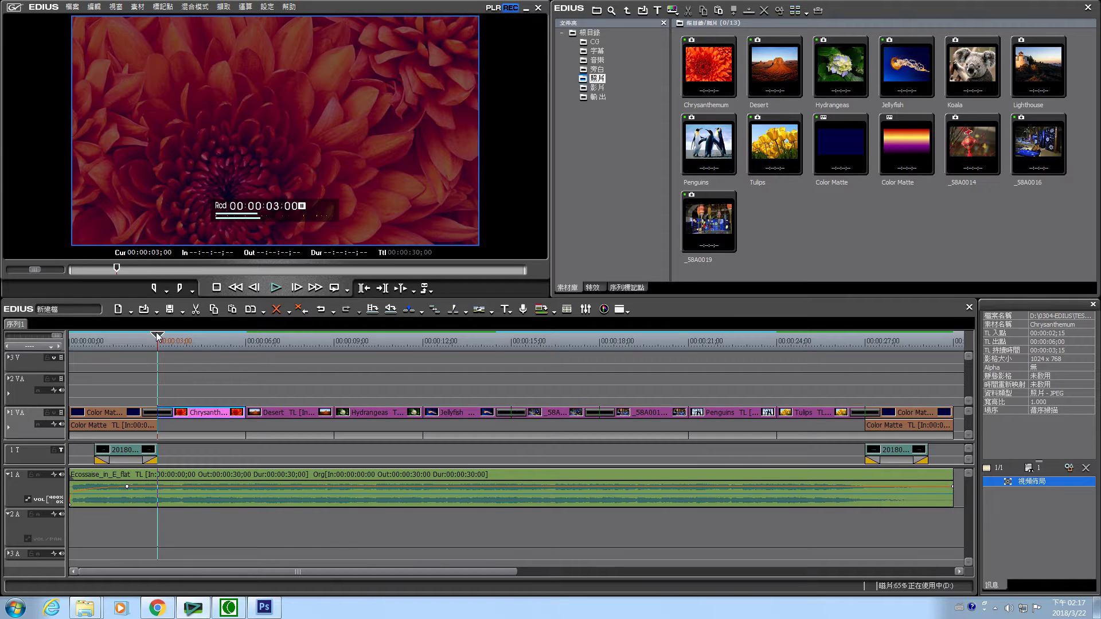
{"action": "left_click_drag", "start_coordinate": [161, 337], "coordinate": [197, 338]}
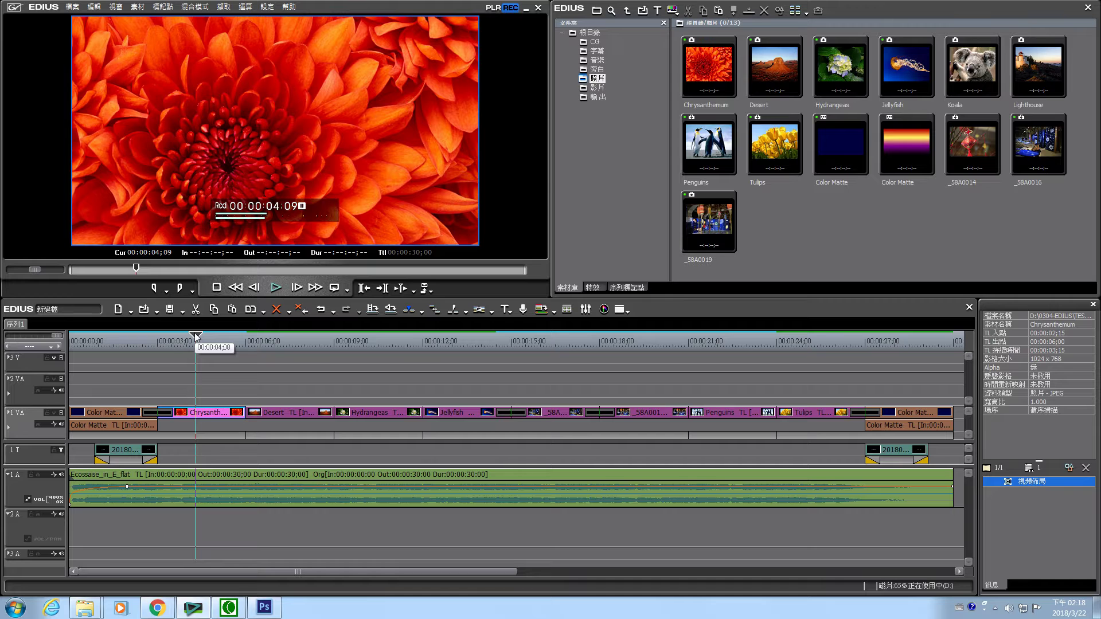
{"action": "left_click", "coordinate": [201, 336]}
{"action": "mouse_move", "coordinate": [202, 337]}
{"action": "left_mouse_down"}
{"action": "mouse_move", "coordinate": [247, 336]}
{"action": "mouse_move", "coordinate": [188, 336]}
{"action": "left_mouse_up"}
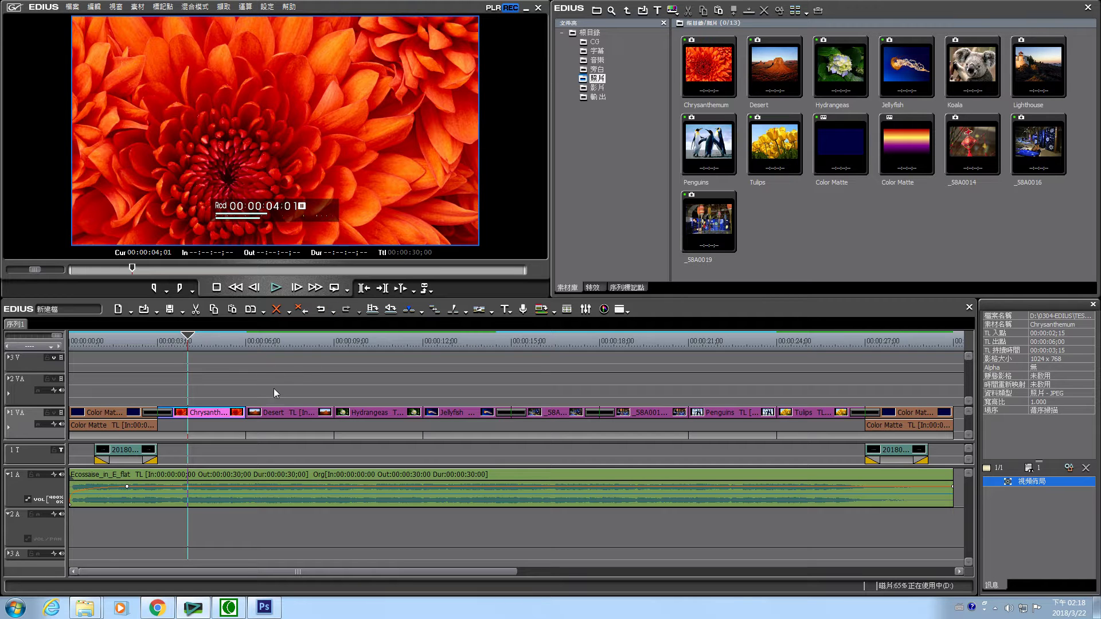
{"action": "left_click", "coordinate": [229, 607]}
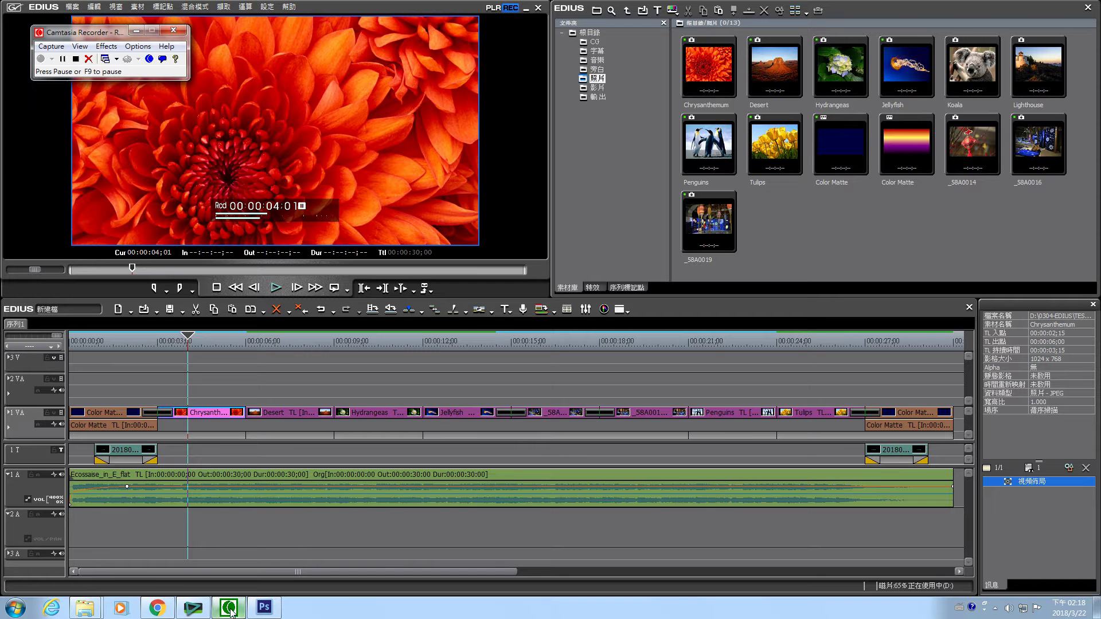
{"action": "left_click", "coordinate": [62, 59]}
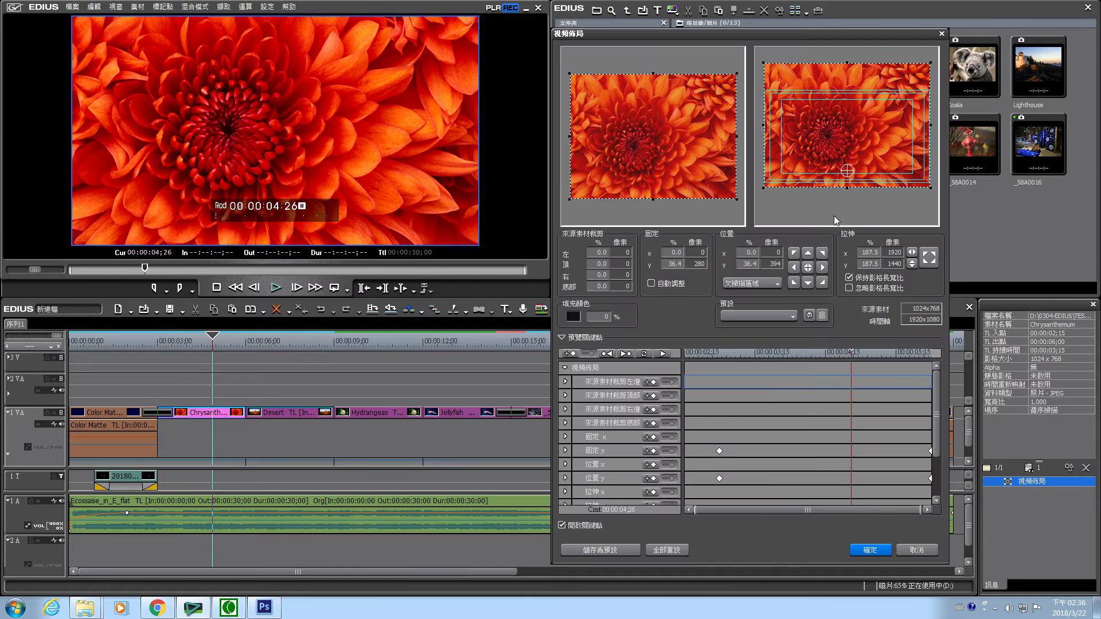
- Select the Anchor Y keyframe at 00:00:03;00 in the video layout and scrub to 00:00:06;00 to examine the movement
{"action": "left_click", "coordinate": [834, 212]}
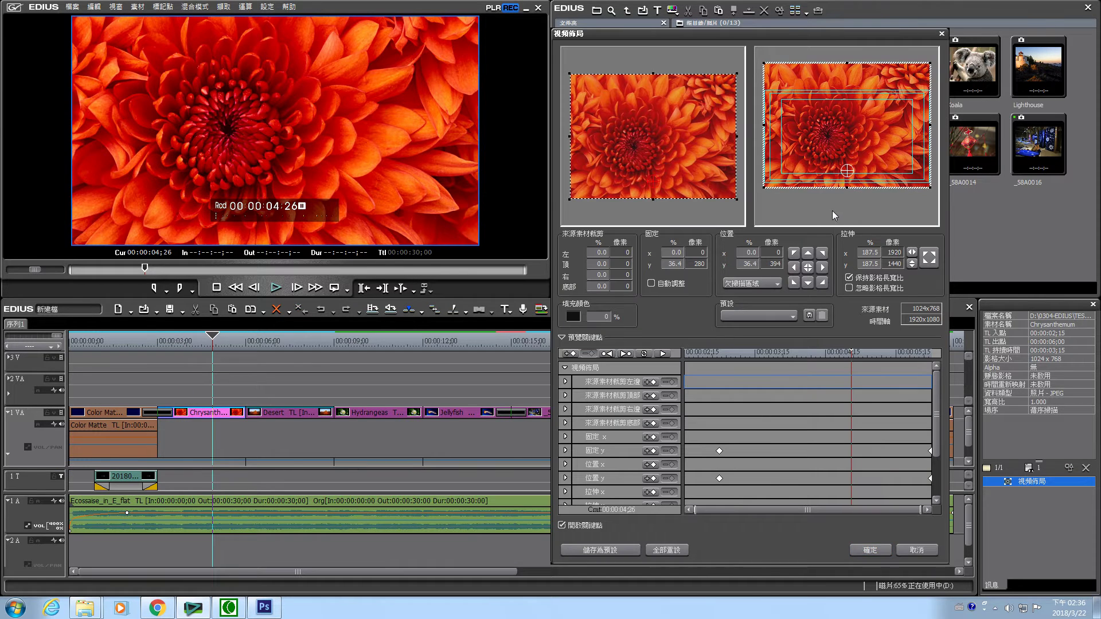
{"action": "left_click_drag", "start_coordinate": [852, 354], "coordinate": [728, 360]}
{"action": "left_click", "coordinate": [720, 451]}
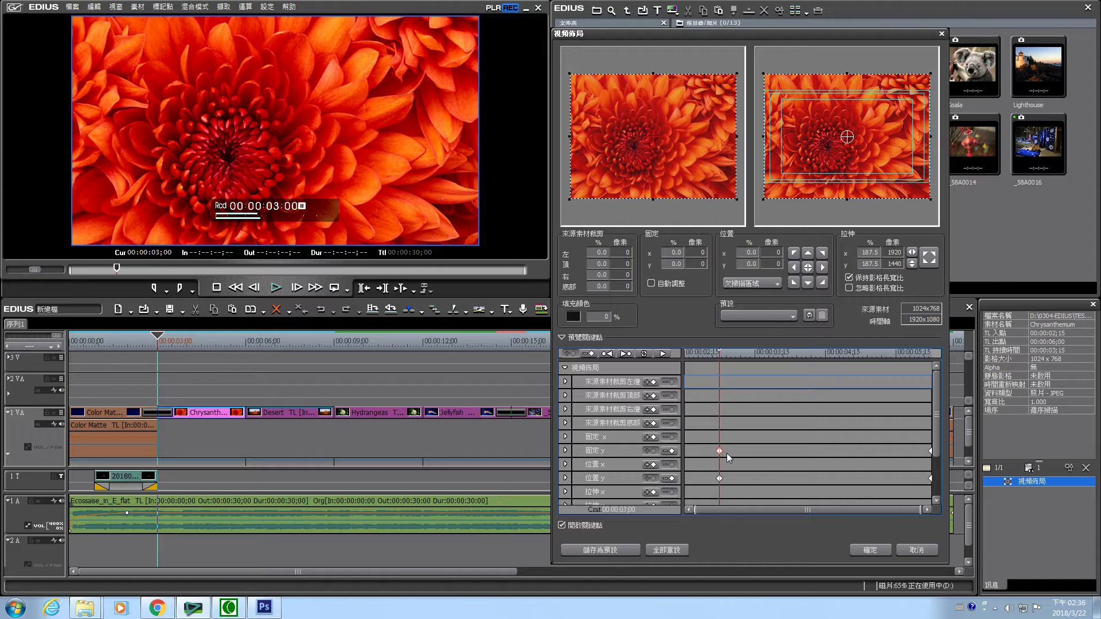
{"action": "left_click", "coordinate": [727, 453]}
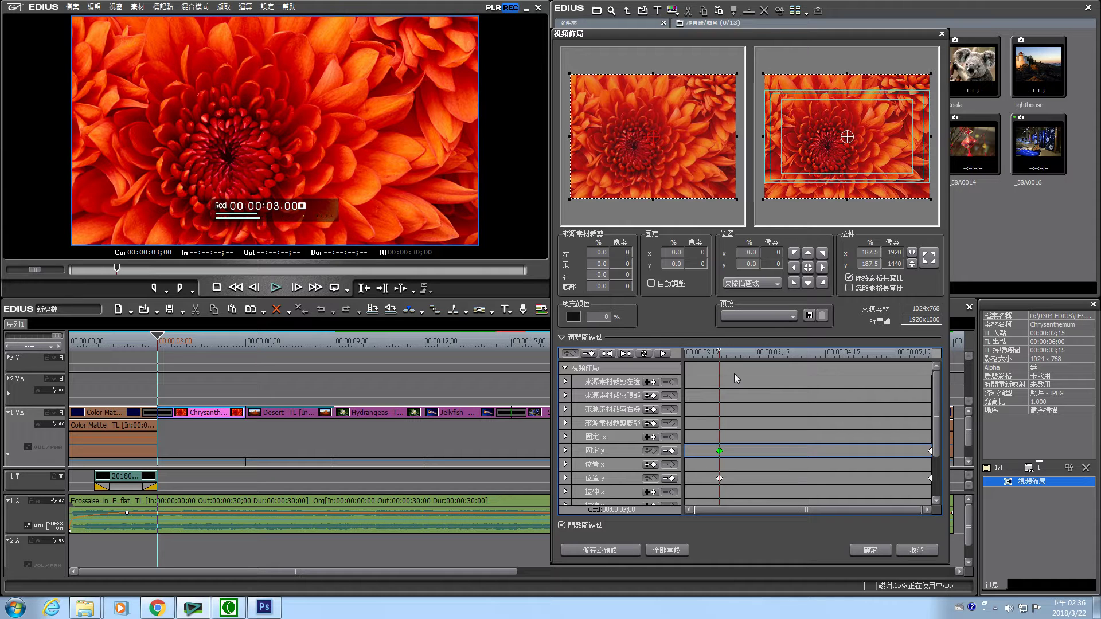
{"action": "left_click_drag", "start_coordinate": [721, 354], "coordinate": [743, 354]}
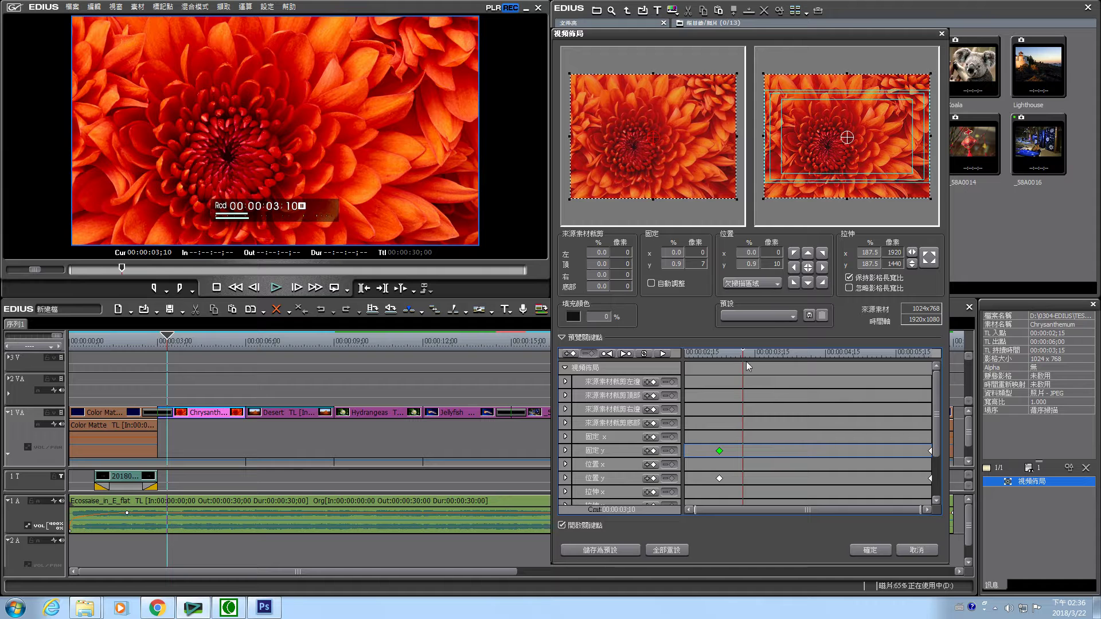
{"action": "left_click_drag", "start_coordinate": [745, 349], "coordinate": [931, 357]}
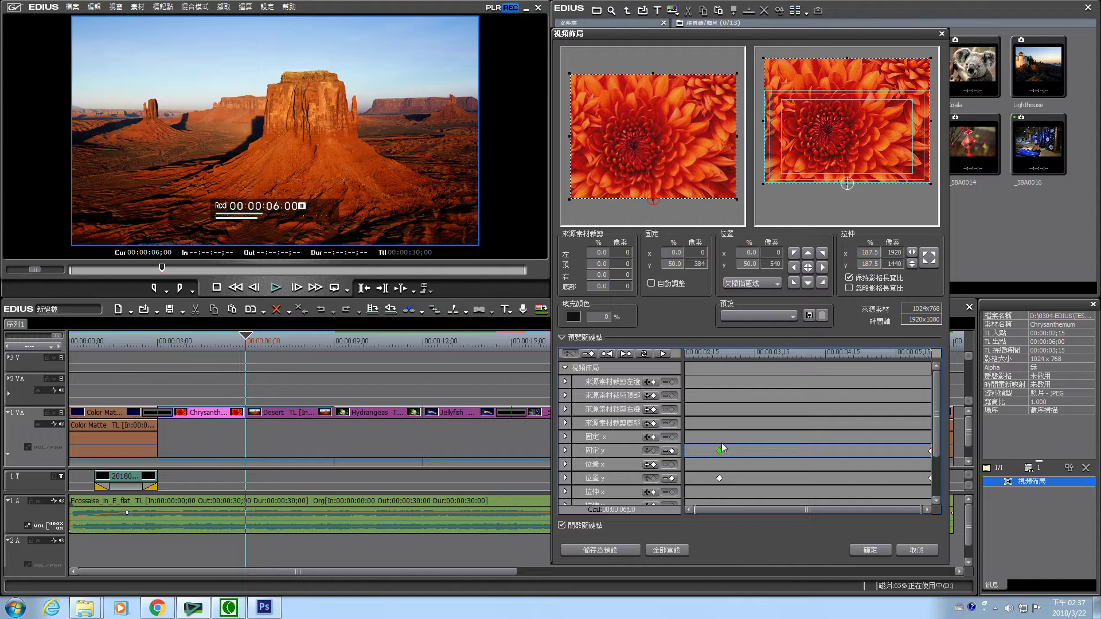
- Compare the photo's position at the start and end keyframes and scrub the stretch between them, finishing at 00:00:06;00
{"action": "left_click", "coordinate": [720, 353]}
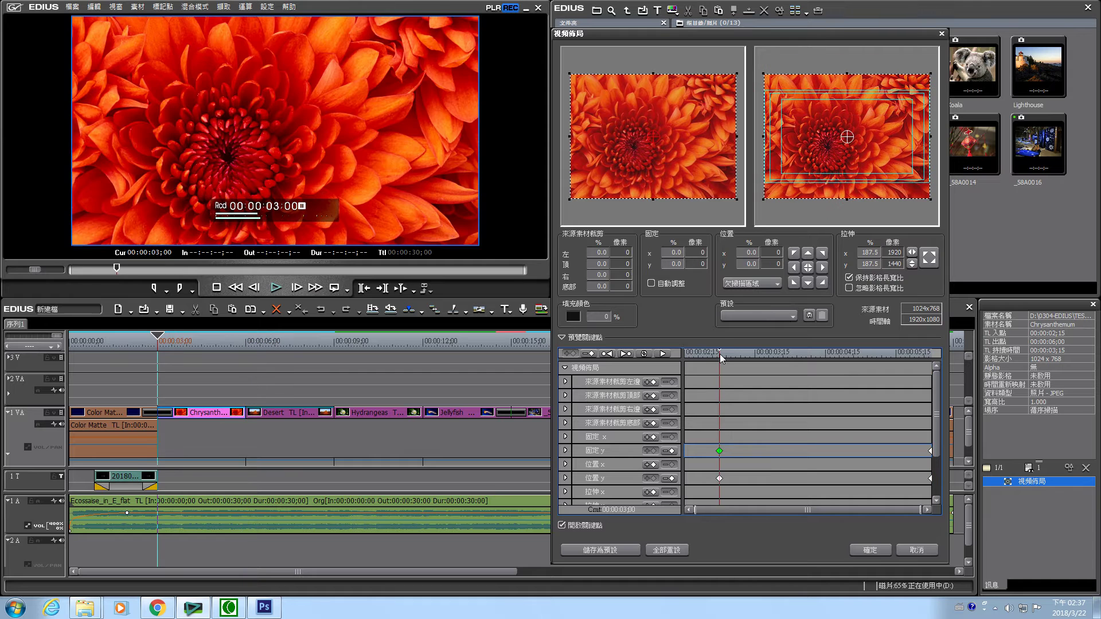
{"action": "left_click", "coordinate": [625, 353]}
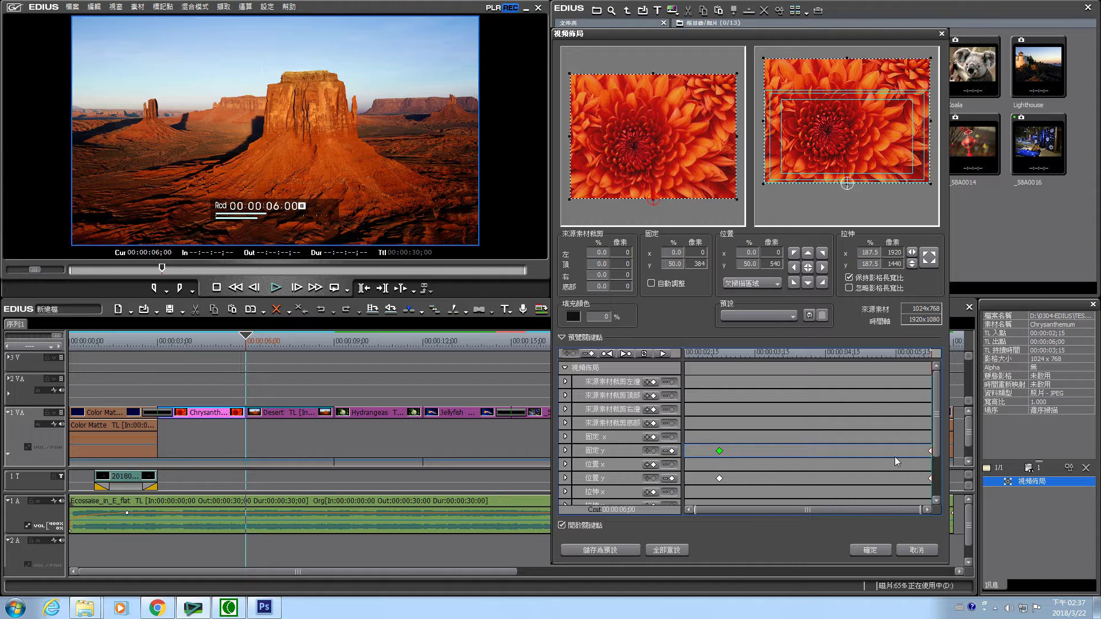
{"action": "left_click", "coordinate": [719, 353]}
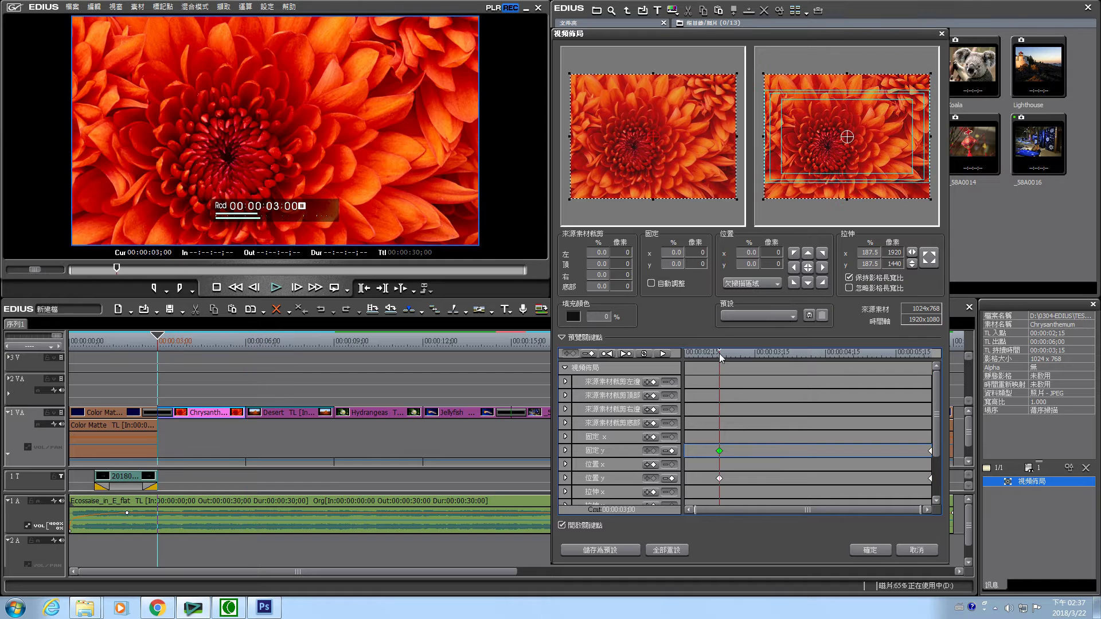
{"action": "left_click_drag", "start_coordinate": [720, 353], "coordinate": [813, 350]}
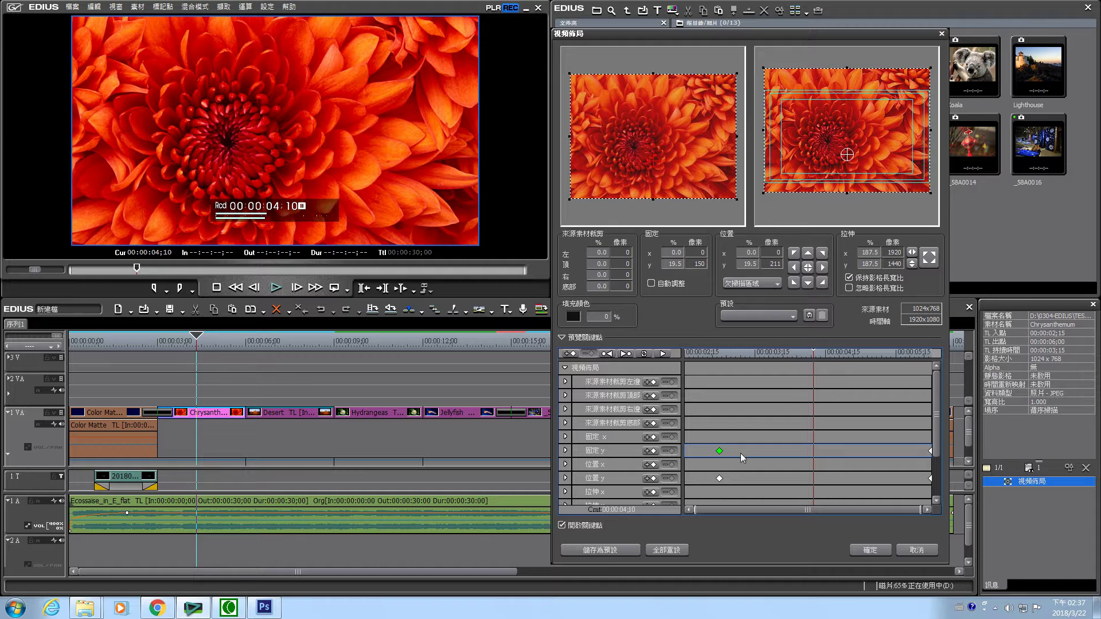
{"action": "left_click_drag", "start_coordinate": [717, 352], "coordinate": [891, 362]}
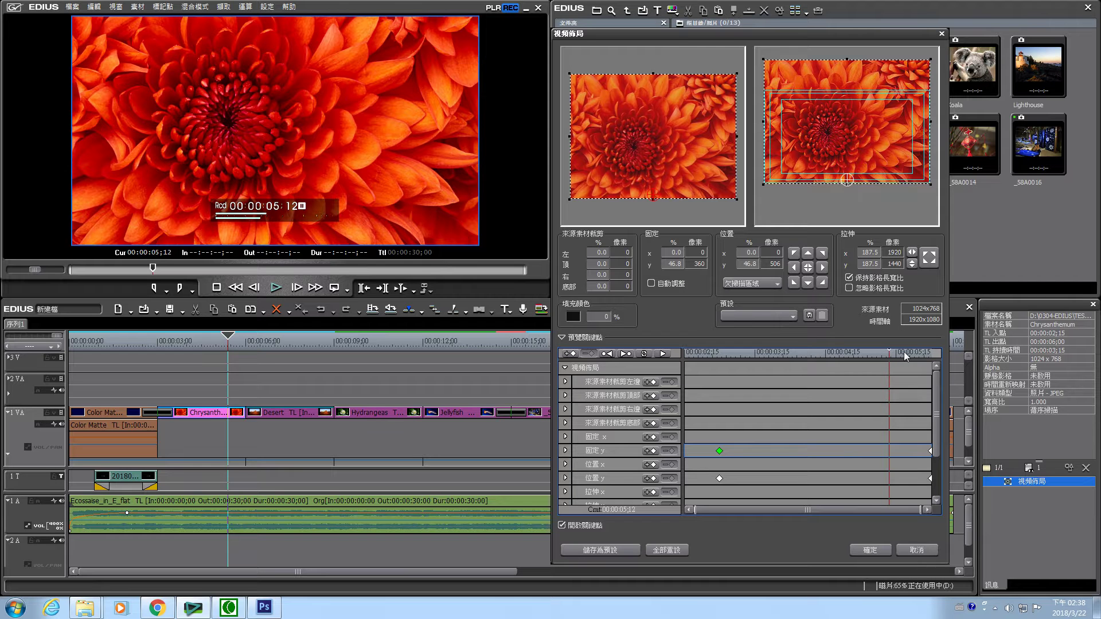
{"action": "left_click_drag", "start_coordinate": [889, 350], "coordinate": [931, 352]}
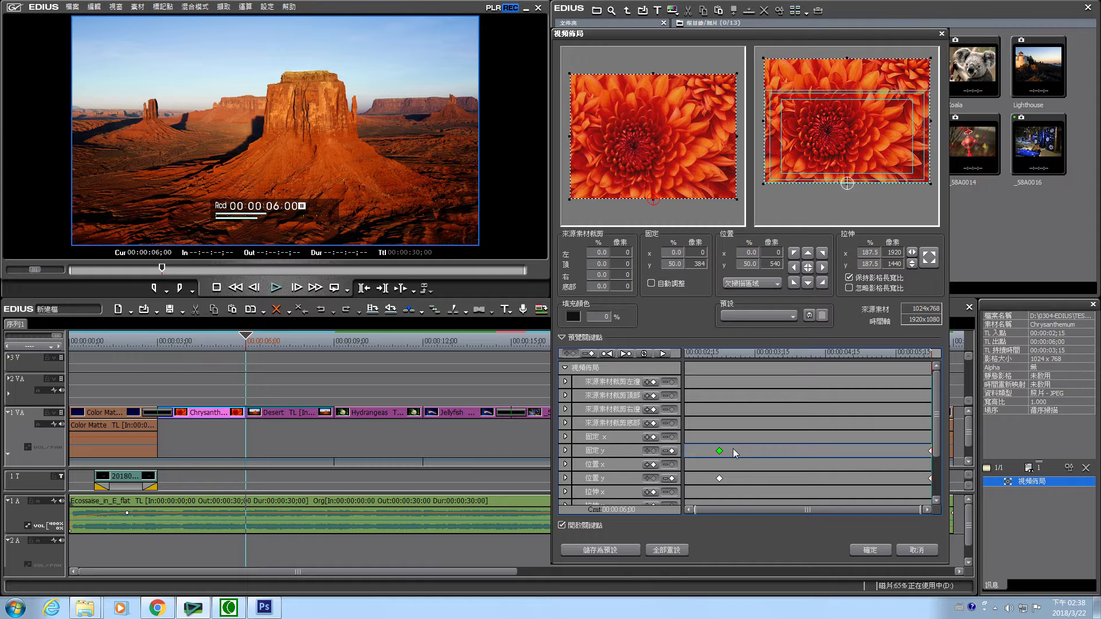
- Scrub the Chrysanthemum photo's vertical movement through 00:00:04;00 to 00:00:06;00 and accept its video layout
{"action": "left_click_drag", "start_coordinate": [720, 353], "coordinate": [790, 355]}
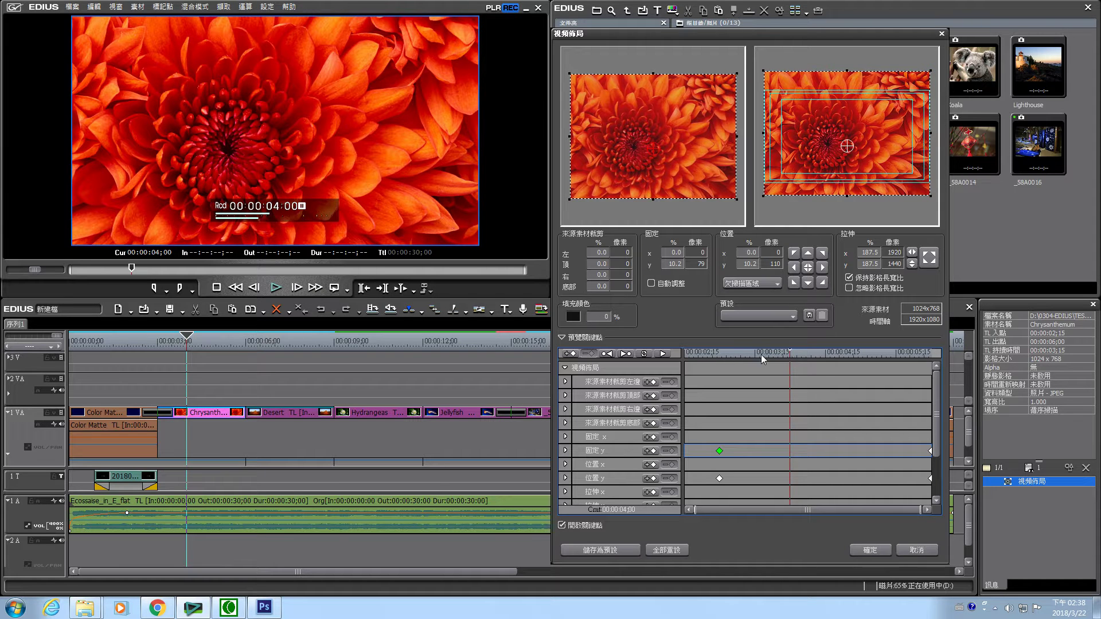
{"action": "left_click_drag", "start_coordinate": [790, 349], "coordinate": [894, 353]}
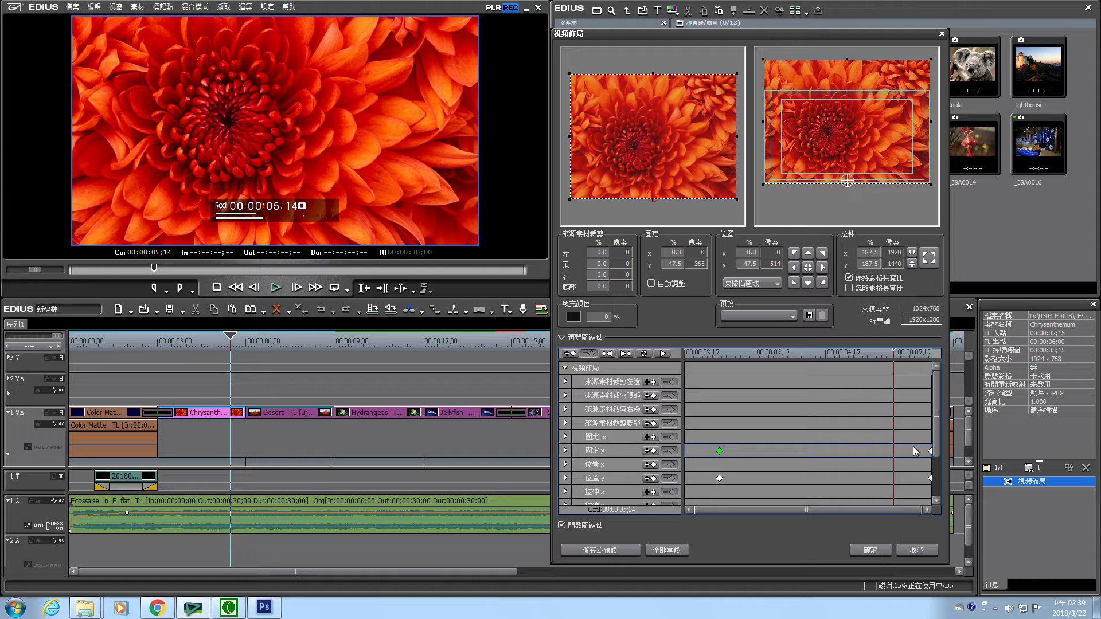
{"action": "left_click", "coordinate": [932, 352]}
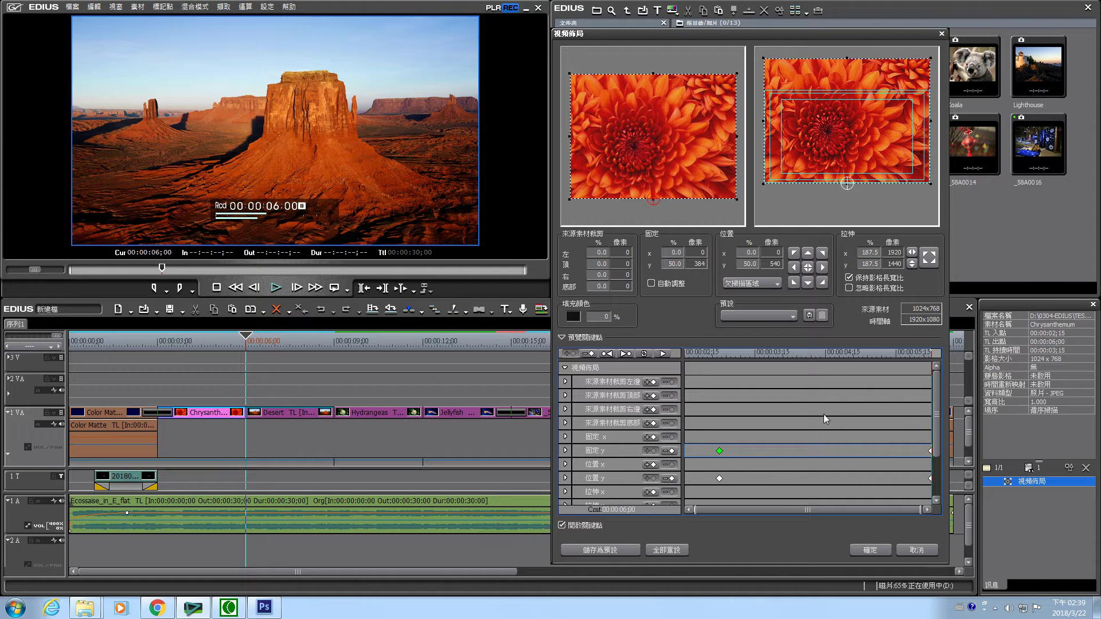
{"action": "left_click", "coordinate": [870, 550]}
- Open the Desert clip's video layout, set the photo's stretch to 300% at the 00:00:09;00 end keyframe, and accept it
{"action": "mouse_move", "coordinate": [246, 341]}
{"action": "left_mouse_down"}
{"action": "mouse_move", "coordinate": [176, 338]}
{"action": "mouse_move", "coordinate": [276, 339]}
{"action": "mouse_move", "coordinate": [246, 340]}
{"action": "left_mouse_up"}
{"action": "left_click", "coordinate": [285, 412]}
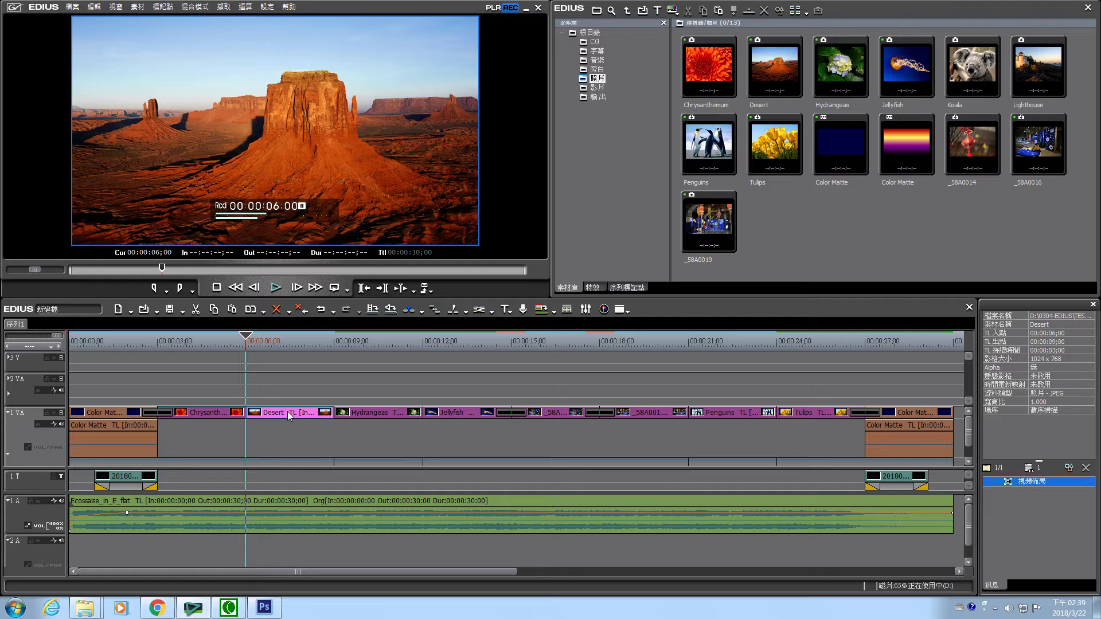
{"action": "double_click", "coordinate": [1067, 483]}
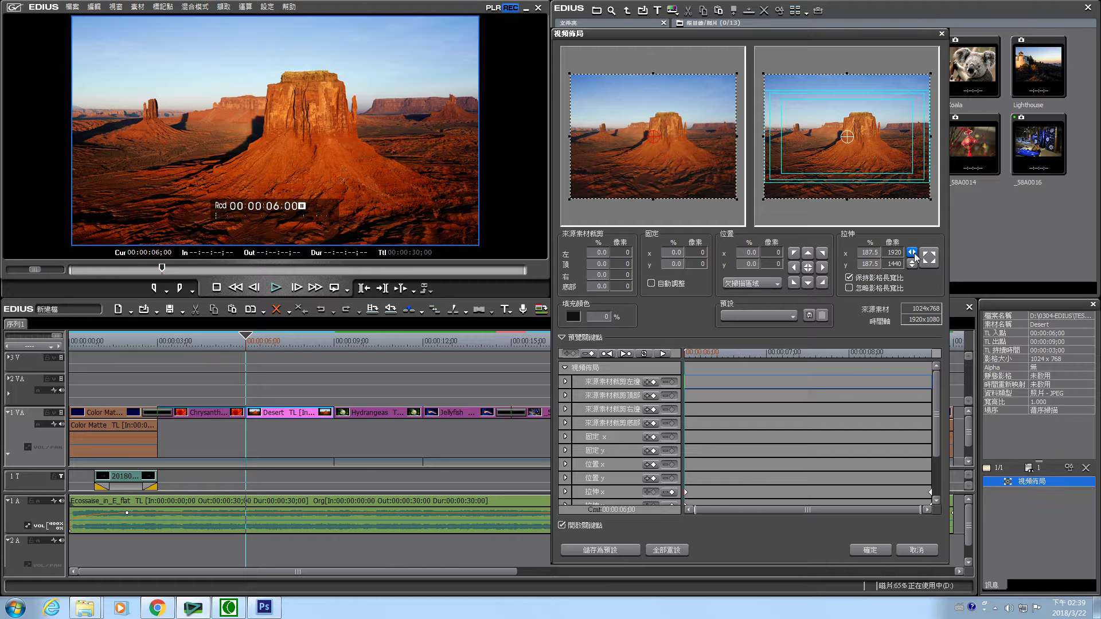
{"action": "left_click_drag", "start_coordinate": [938, 416], "coordinate": [938, 432]}
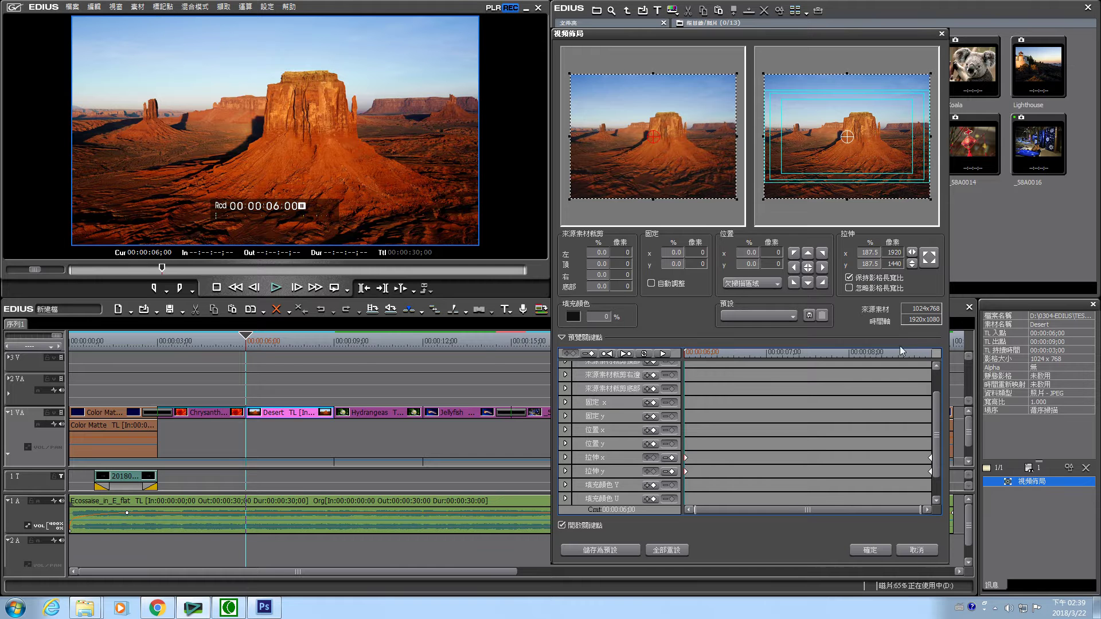
{"action": "left_click_drag", "start_coordinate": [247, 339], "coordinate": [334, 337]}
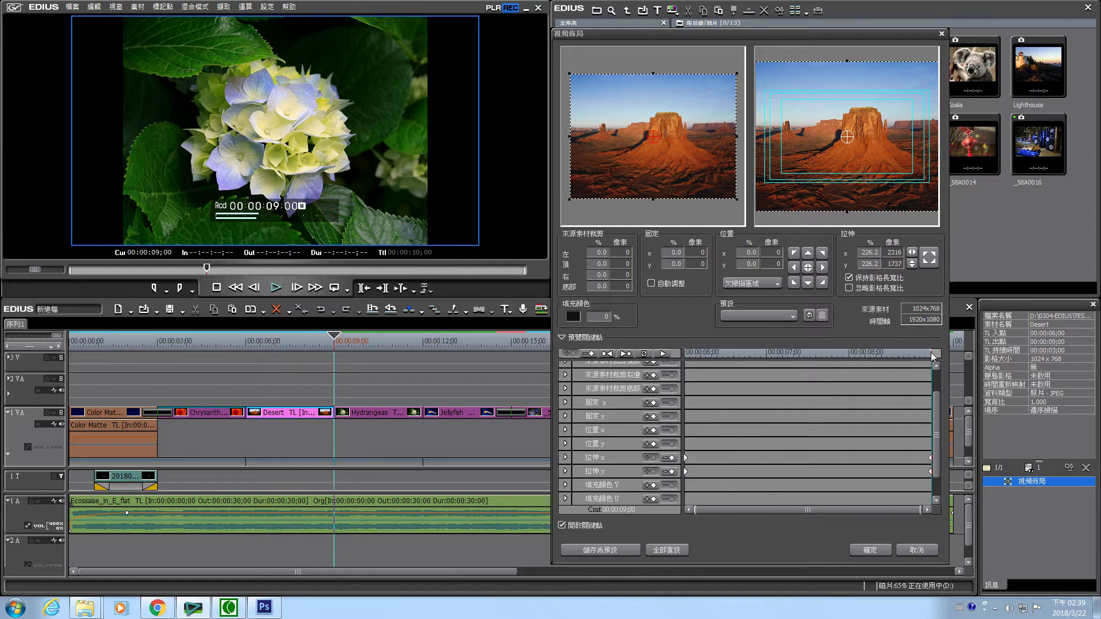
{"action": "left_click", "coordinate": [873, 254]}
{"action": "type", "text": "300"}
{"action": "key", "text": "Return"}
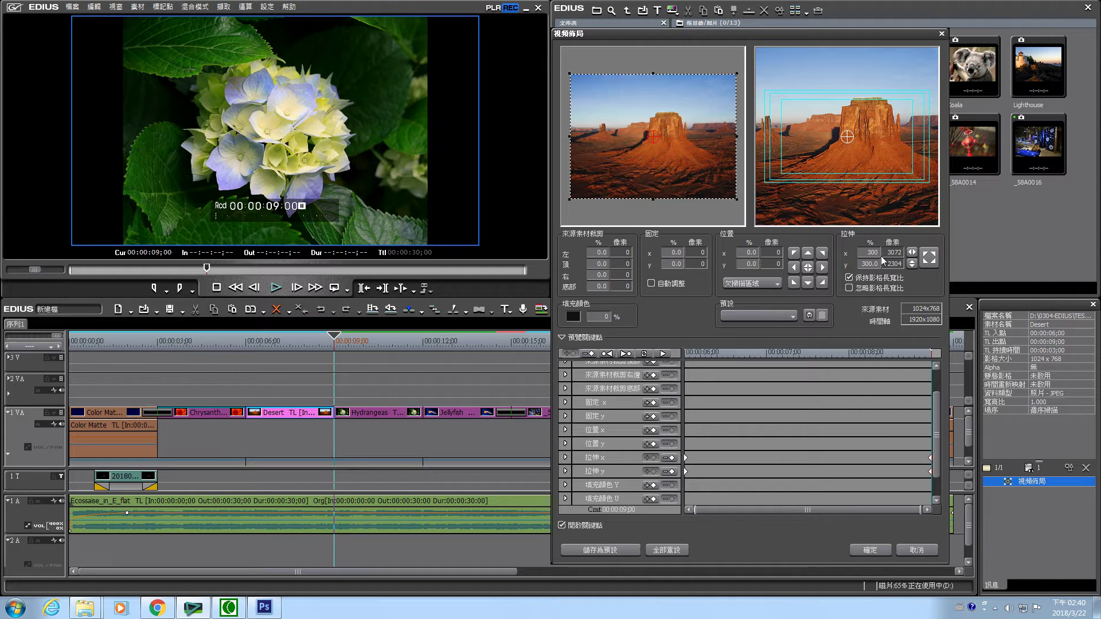
{"action": "key", "text": "Return"}
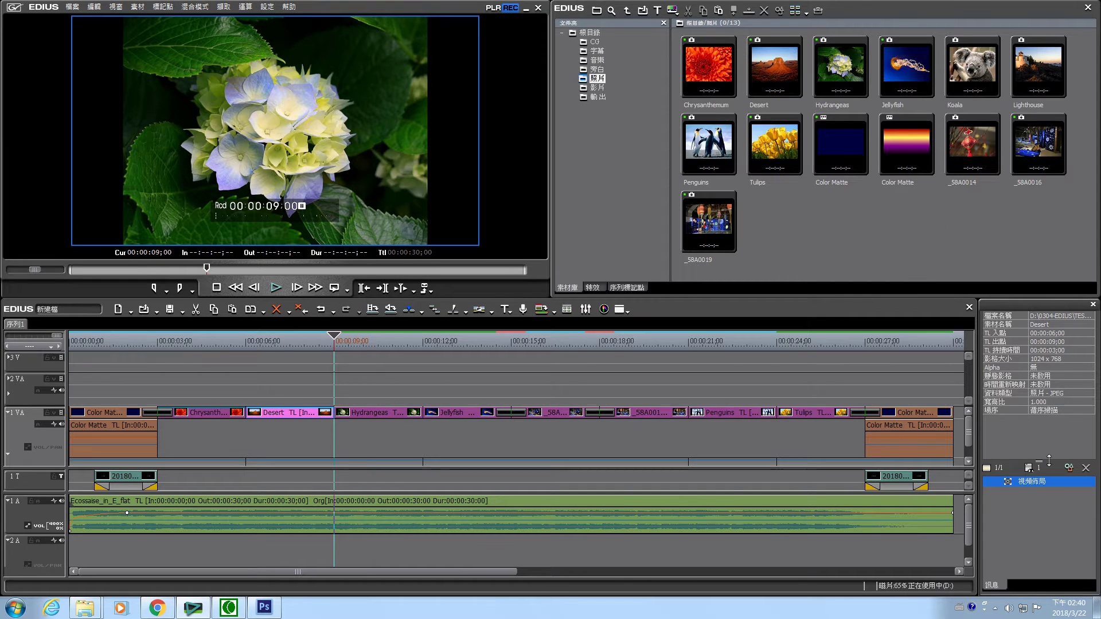
- Reopen the Desert clip's video layout at 00:00:09;00 and align the photo to the bottom of the title safe area (字幕安全區域)
{"action": "double_click", "coordinate": [1062, 485]}
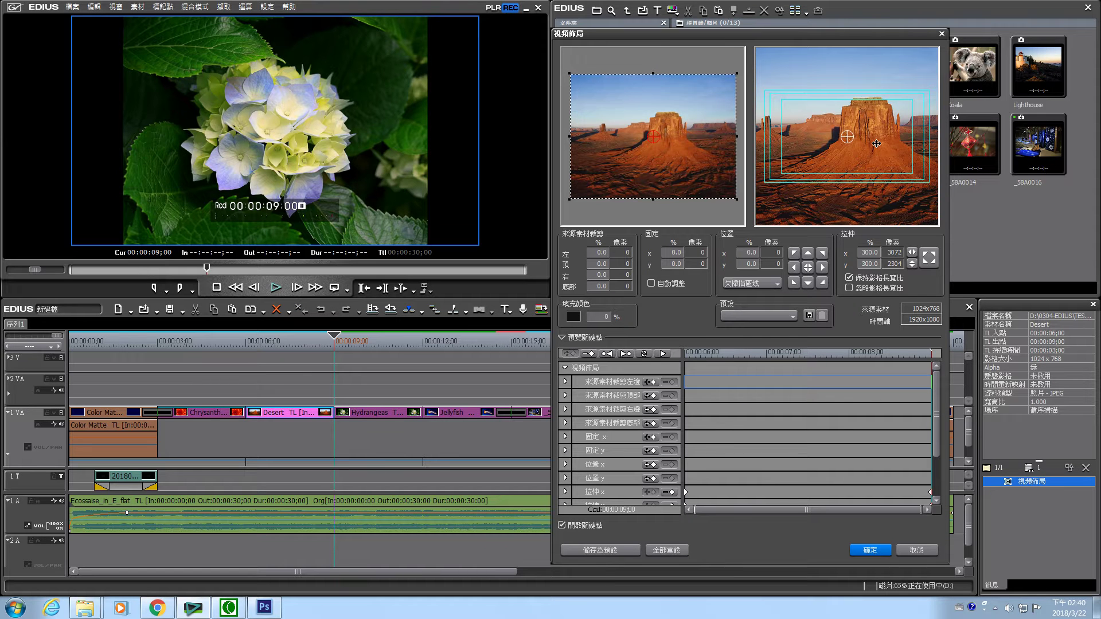
{"action": "left_click_drag", "start_coordinate": [941, 404], "coordinate": [943, 423]}
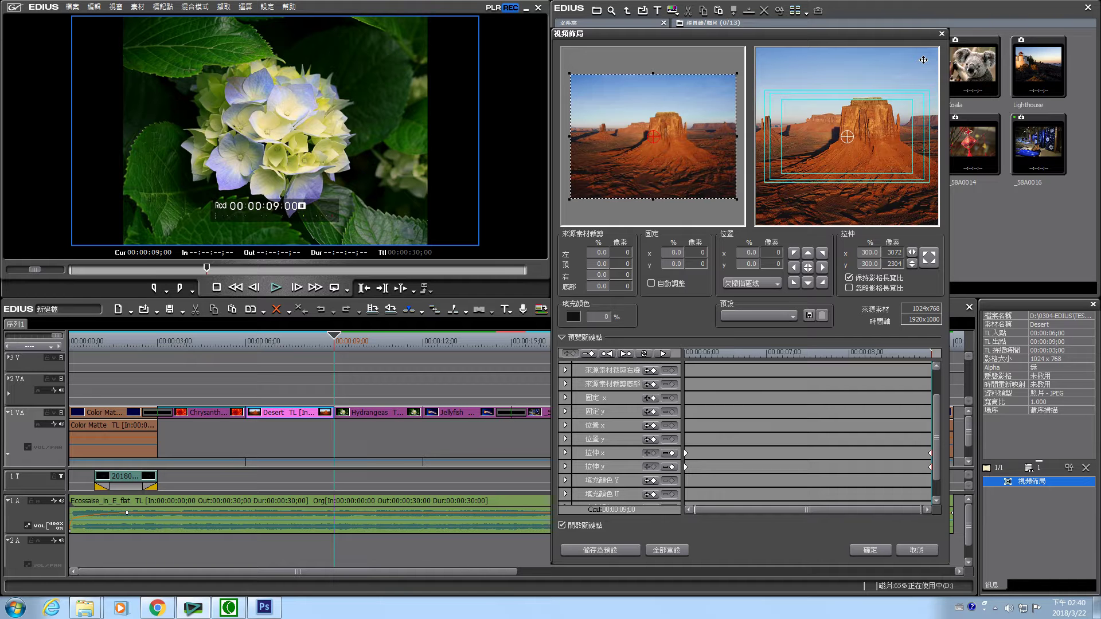
{"action": "left_click", "coordinate": [777, 285]}
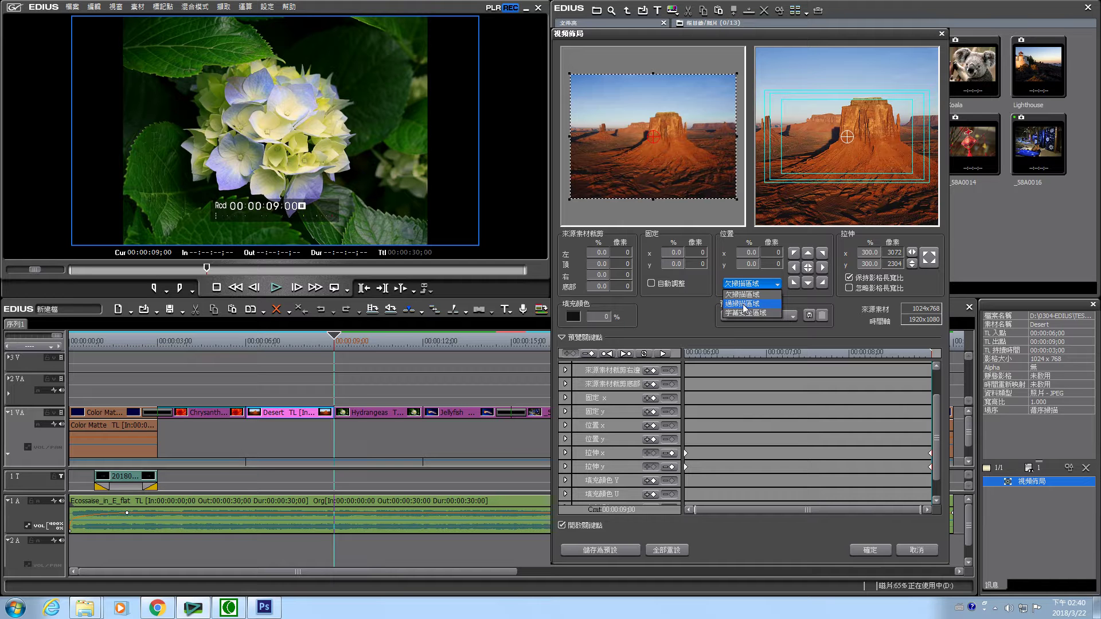
{"action": "left_click", "coordinate": [743, 304]}
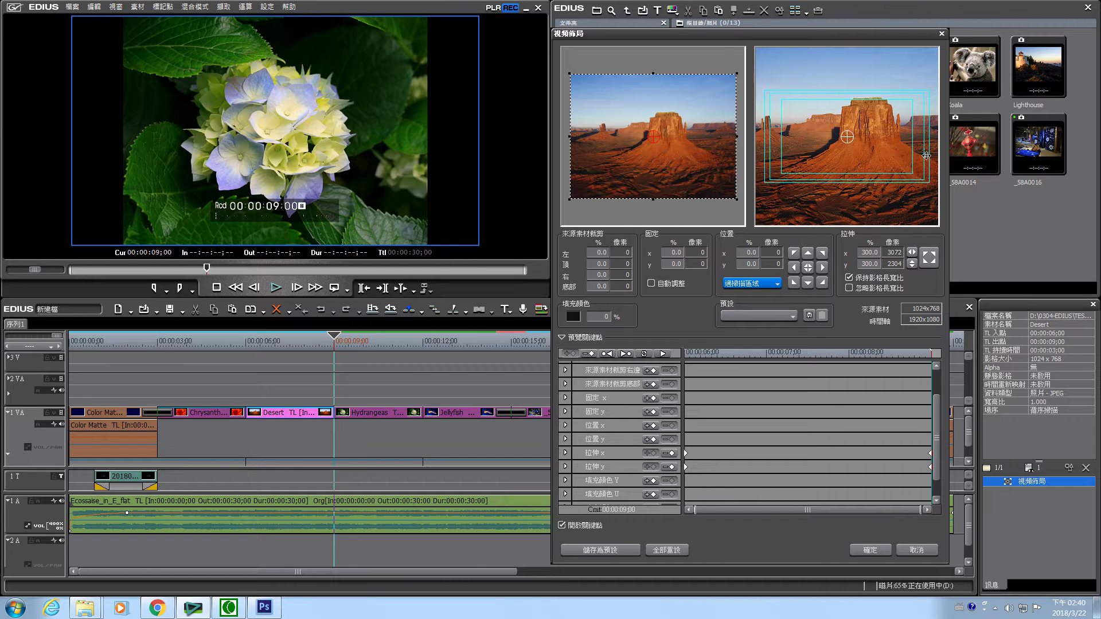
{"action": "left_click", "coordinate": [774, 284]}
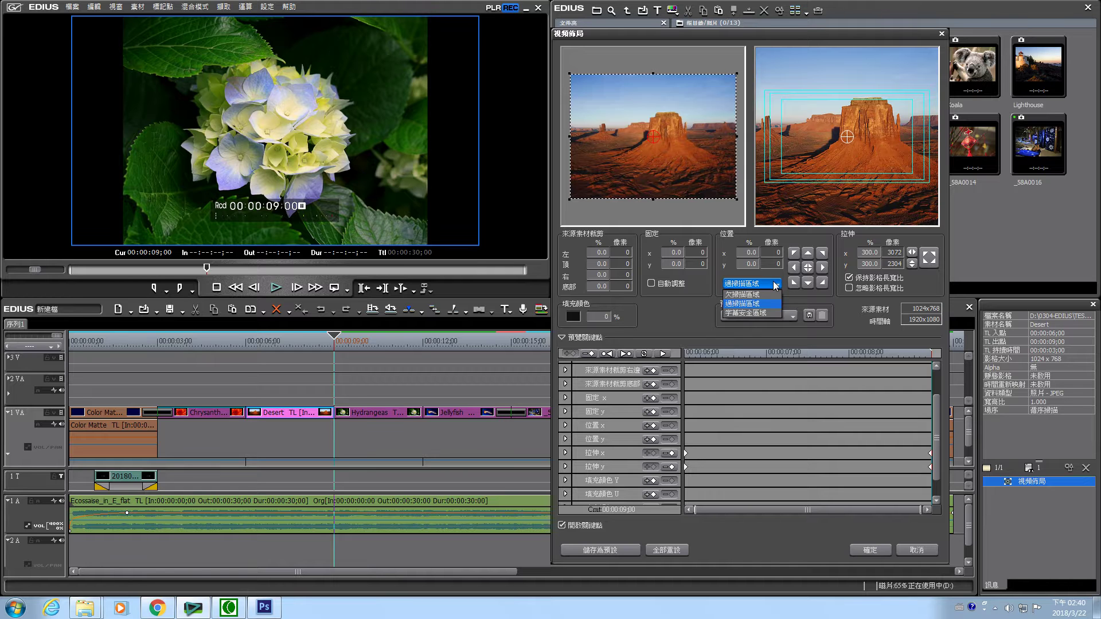
{"action": "left_click", "coordinate": [748, 313]}
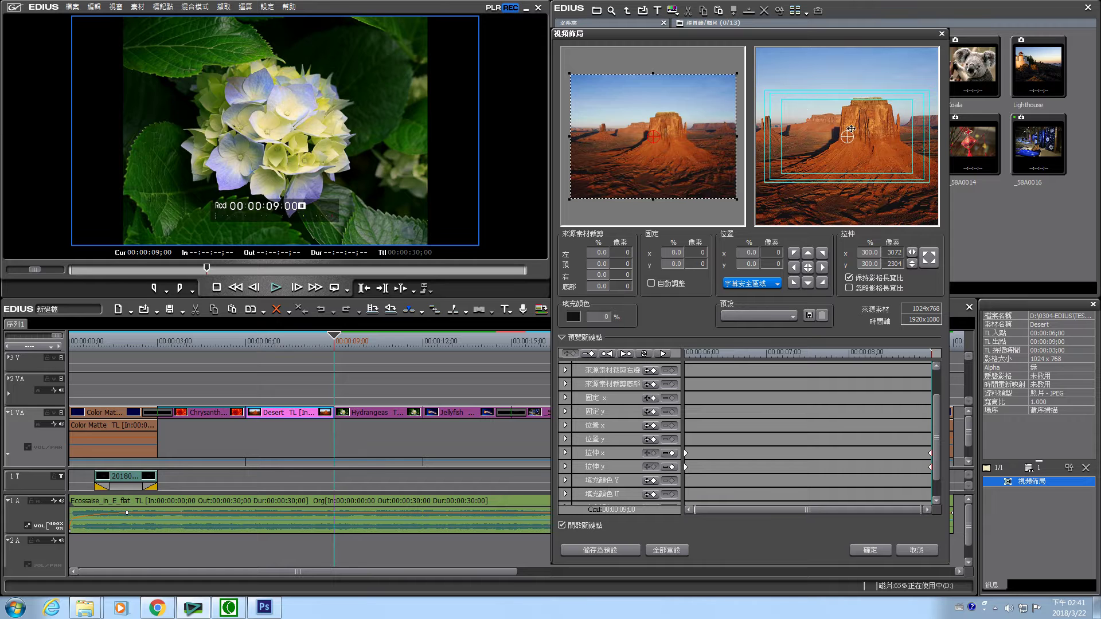
{"action": "left_click", "coordinate": [808, 283]}
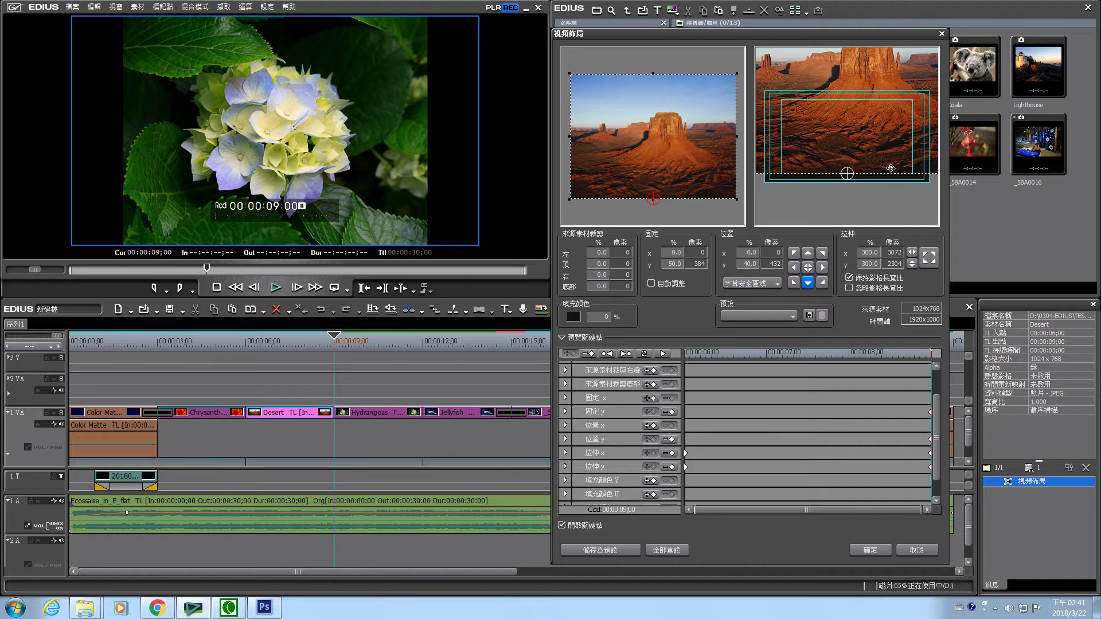
- Switch the position reference to the overscan area (過掃描區域) and align the Desert photo to its bottom edge
{"action": "left_click", "coordinate": [772, 284]}
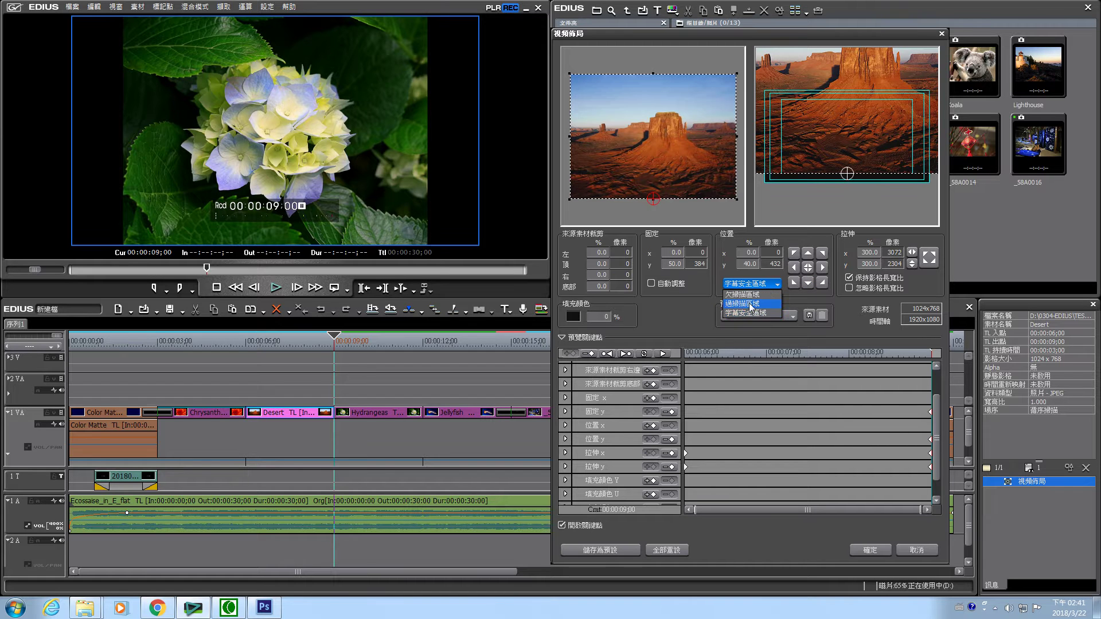
{"action": "left_click", "coordinate": [755, 305]}
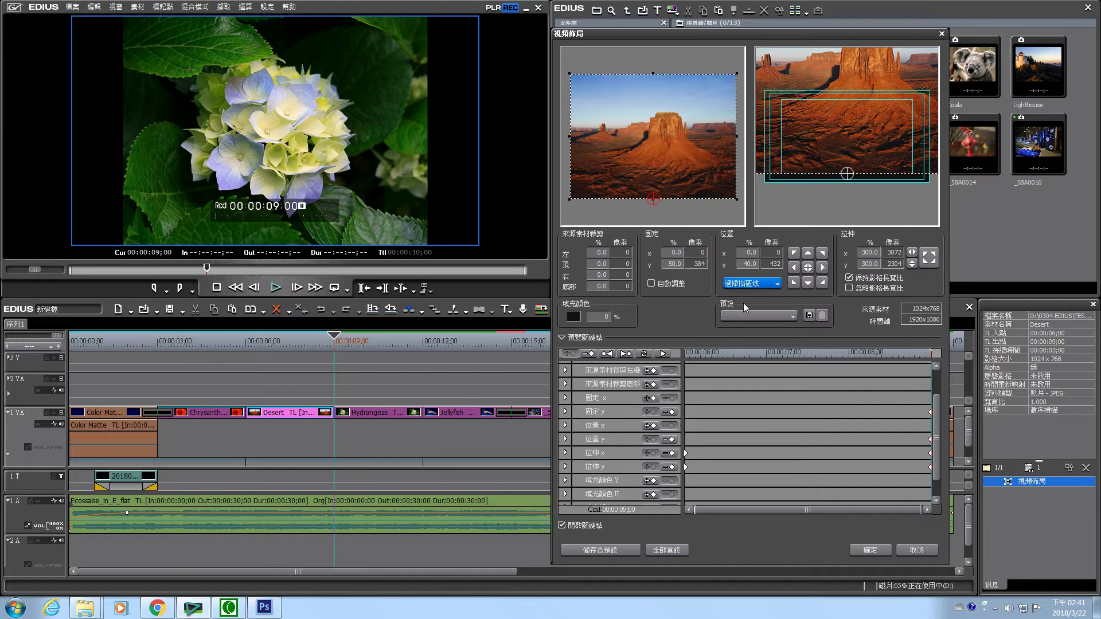
{"action": "left_click", "coordinate": [807, 282]}
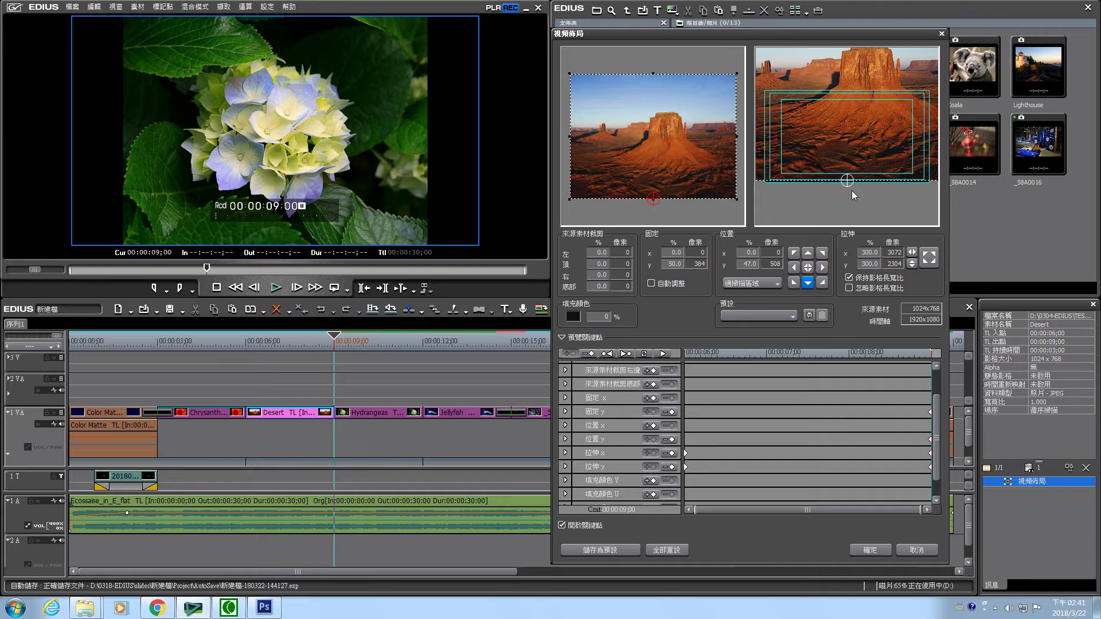
- Switch the position reference to the underscan area (欠掃描區域), align the Desert photo to its bottom edge, and recentre the photo
{"action": "left_click", "coordinate": [777, 285]}
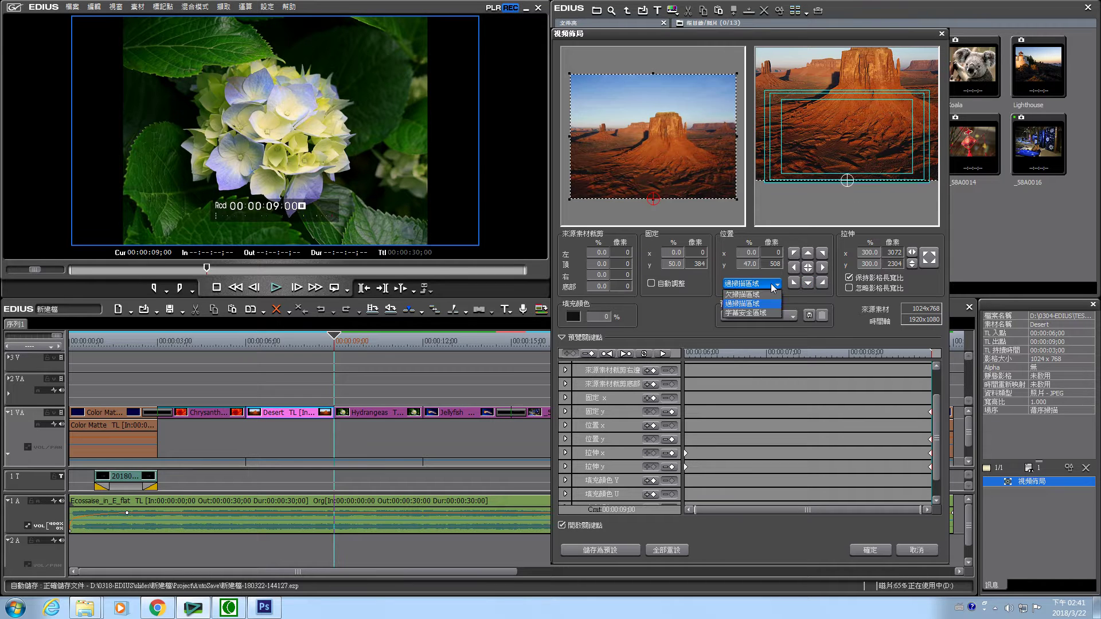
{"action": "left_click", "coordinate": [744, 295]}
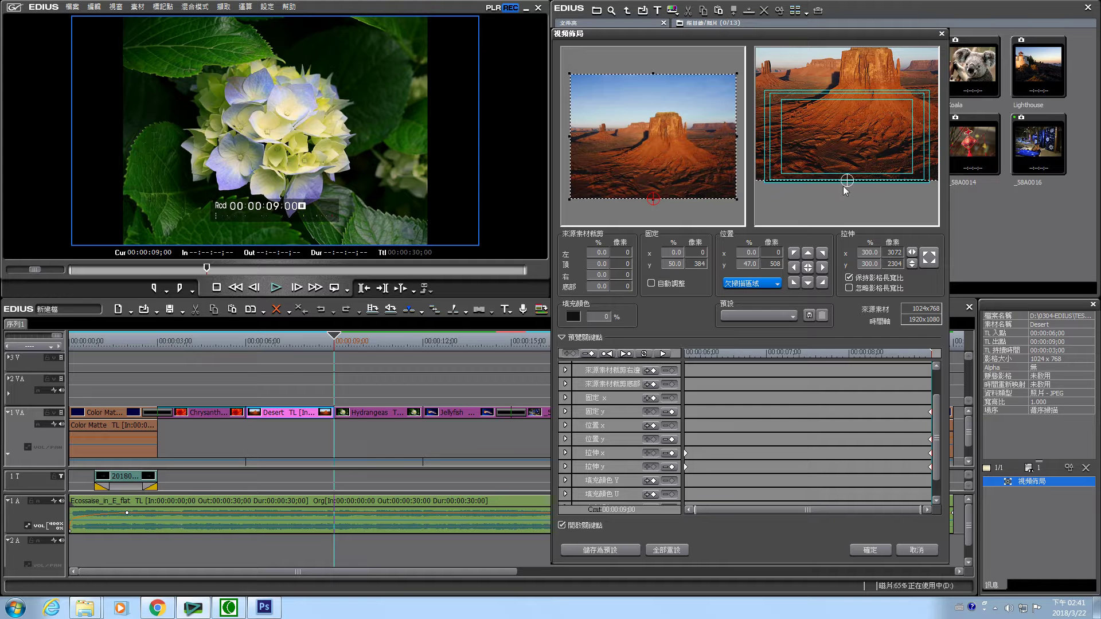
{"action": "left_click", "coordinate": [807, 282]}
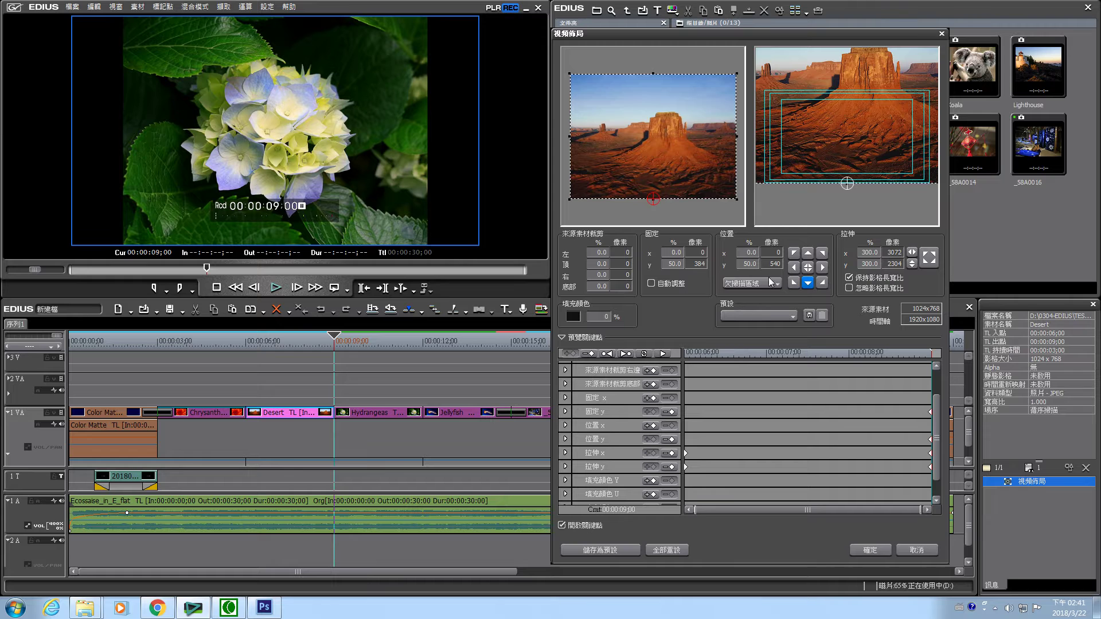
{"action": "left_click", "coordinate": [807, 267]}
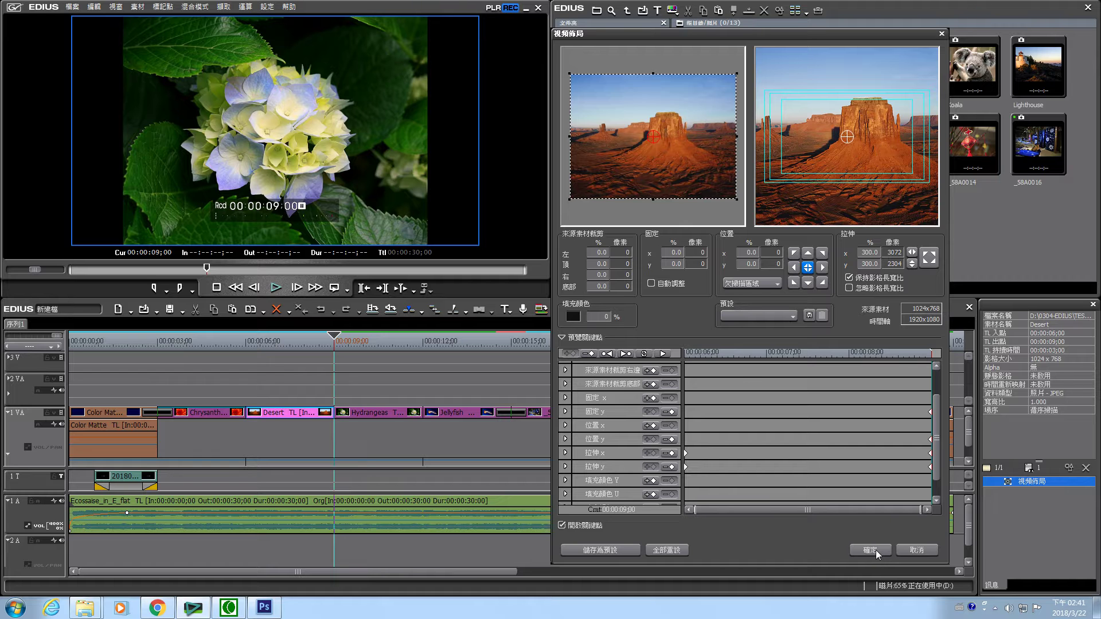
- Set the Desert photo's Position Y keyframe at 00:00:09;00 to 8.9%, preview the zoom animation, and accept the layout
{"action": "left_click", "coordinate": [663, 354]}
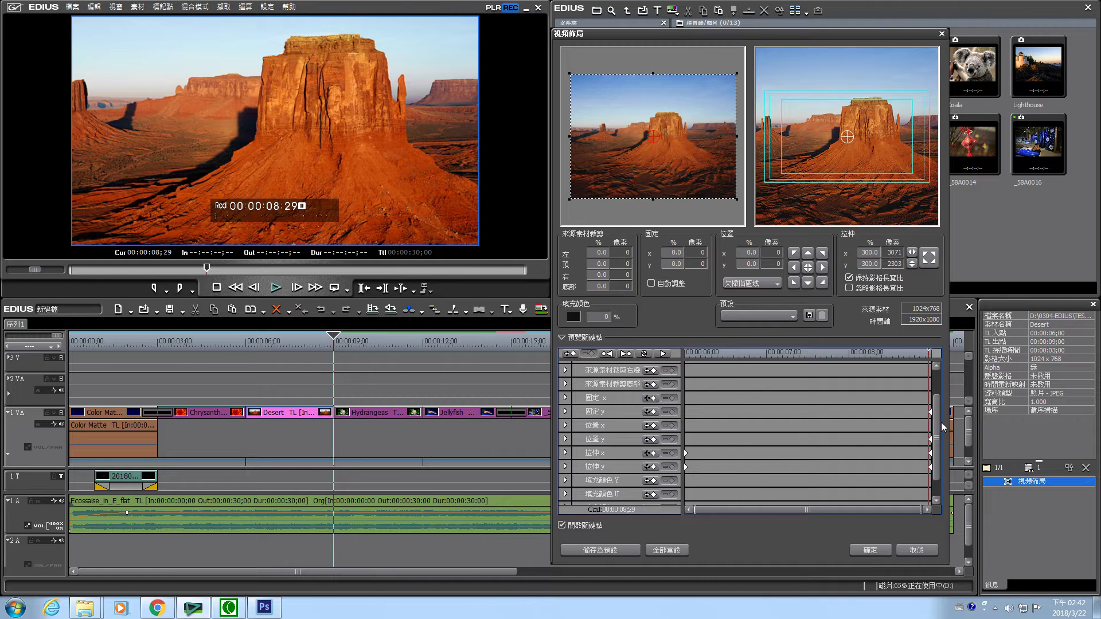
{"action": "left_click", "coordinate": [337, 341]}
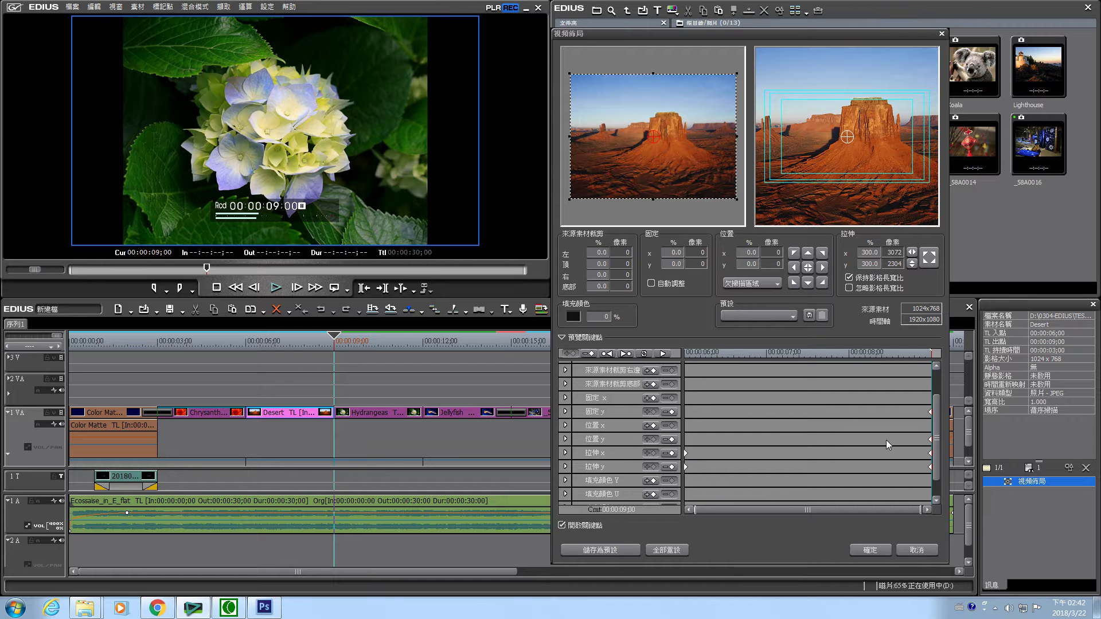
{"action": "left_click", "coordinate": [931, 440]}
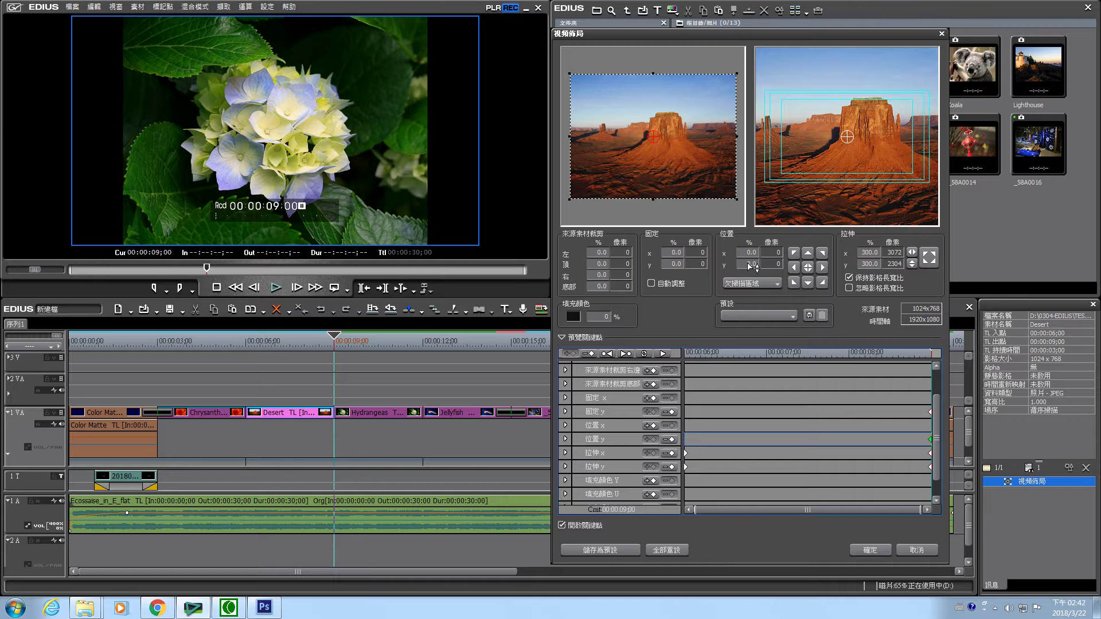
{"action": "left_click_drag", "start_coordinate": [754, 266], "coordinate": [761, 211]}
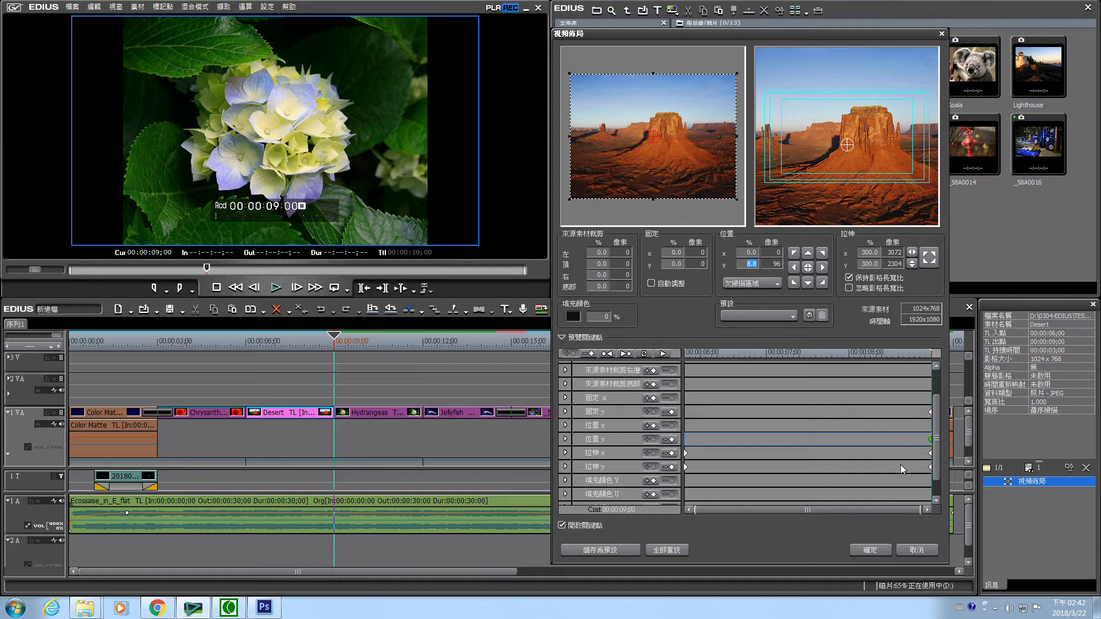
{"action": "left_click", "coordinate": [663, 354]}
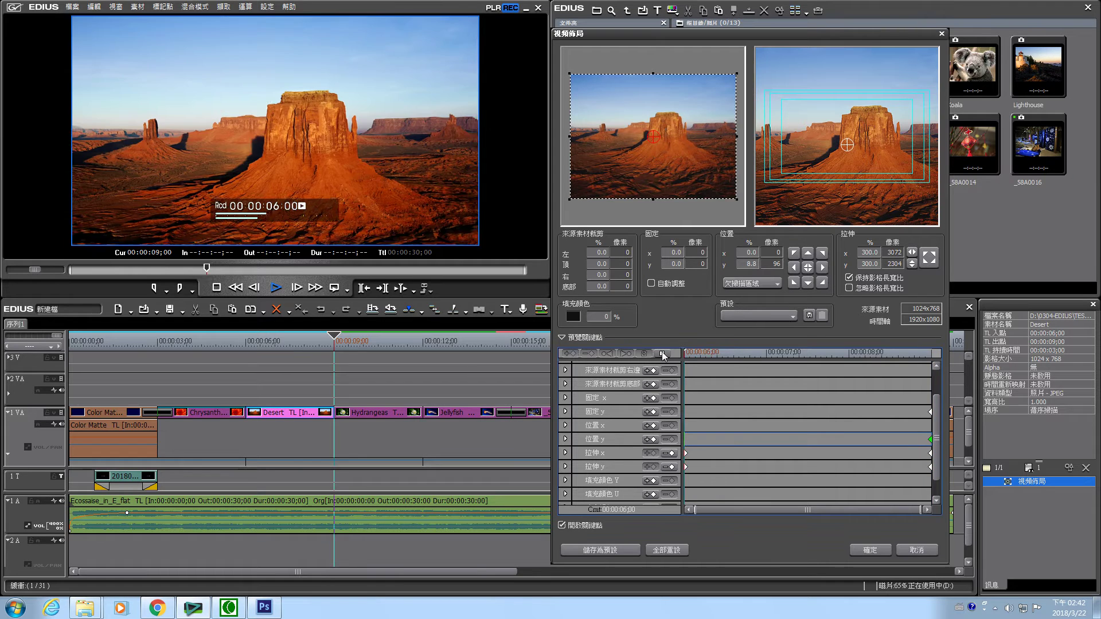
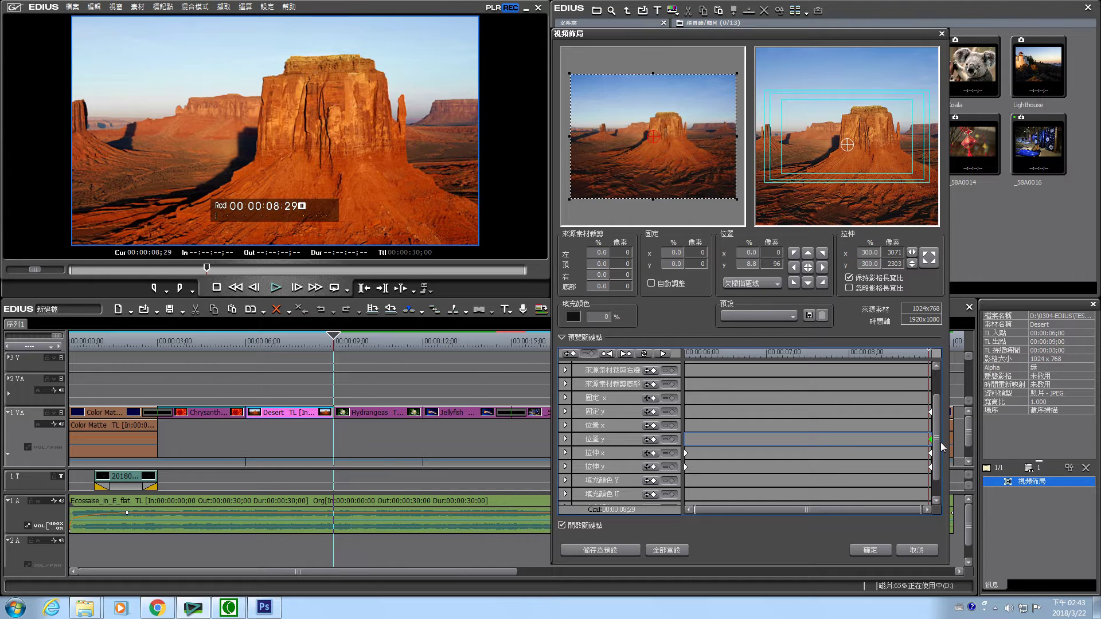
{"action": "left_click", "coordinate": [869, 550]}
- Play the sequence from 00:00:03;00 and scrub through the Desert clip to review the zoom-in
{"action": "left_click_drag", "start_coordinate": [338, 337], "coordinate": [157, 339]}
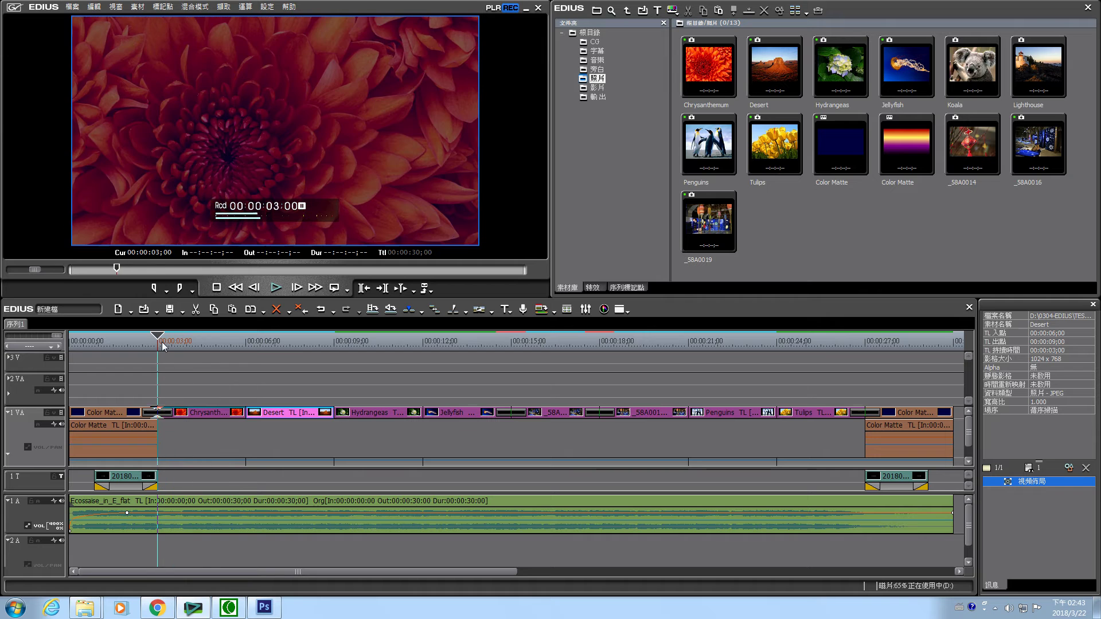
{"action": "left_click", "coordinate": [274, 289]}
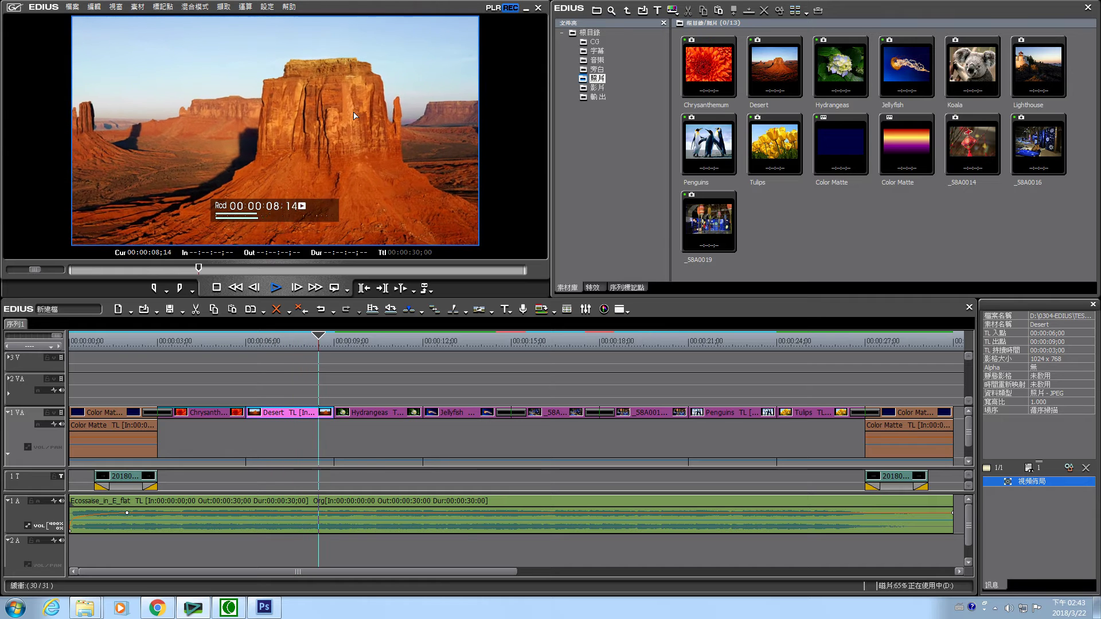
{"action": "left_click", "coordinate": [275, 288]}
{"action": "left_click", "coordinate": [303, 341]}
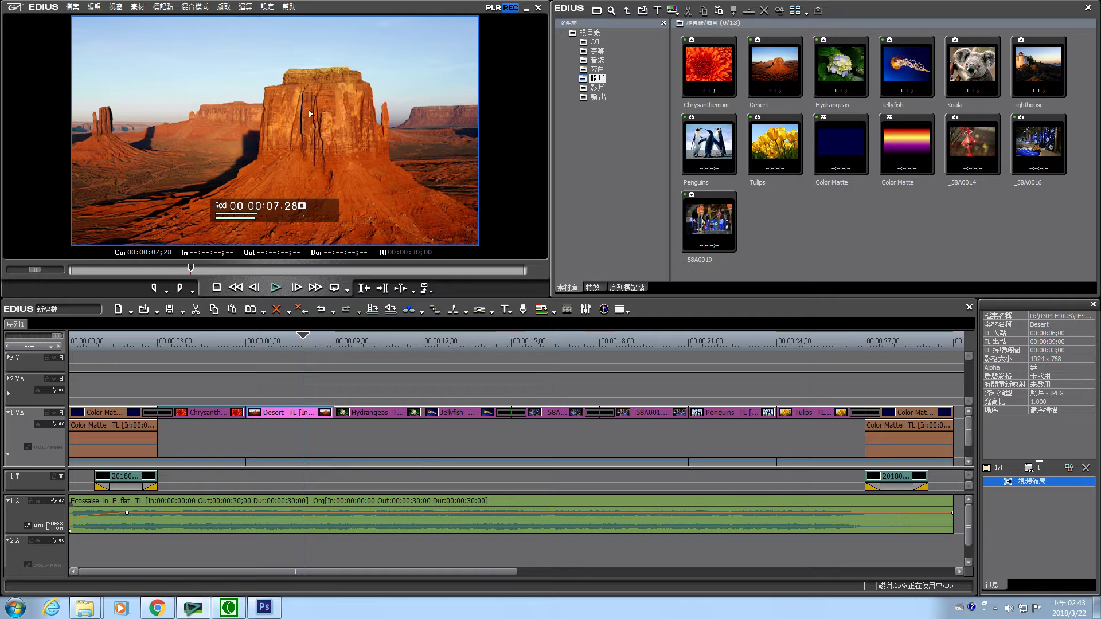
{"action": "mouse_move", "coordinate": [304, 340]}
{"action": "left_mouse_down"}
{"action": "mouse_move", "coordinate": [335, 339]}
{"action": "mouse_move", "coordinate": [326, 339]}
{"action": "left_mouse_up"}
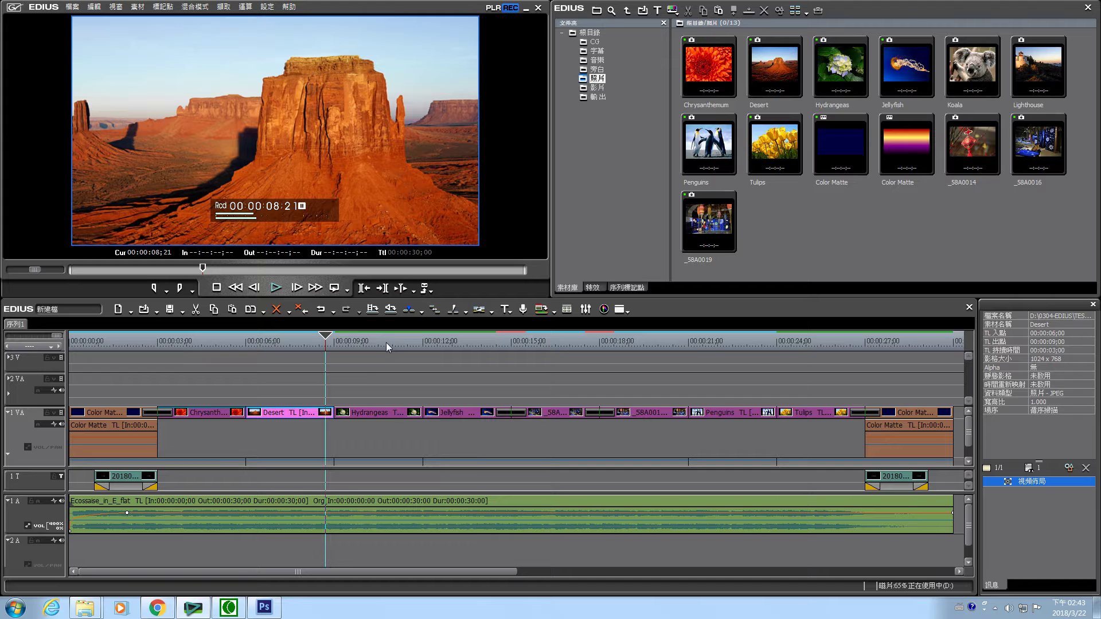
{"action": "left_click", "coordinate": [229, 607]}
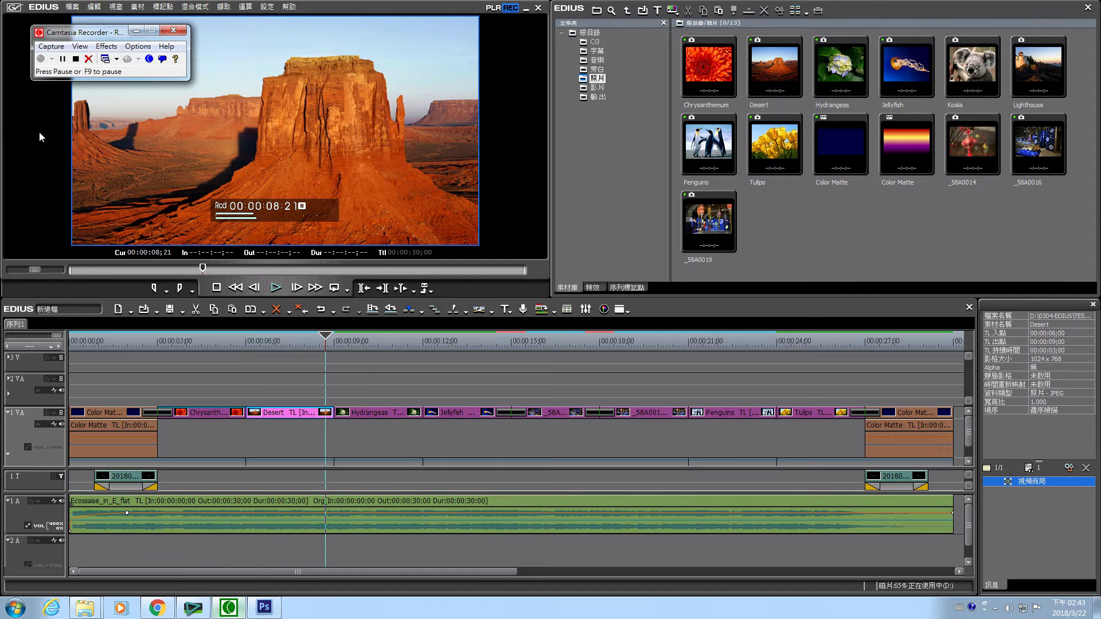
{"action": "left_click", "coordinate": [63, 59]}
{"action": "left_click", "coordinate": [40, 59]}
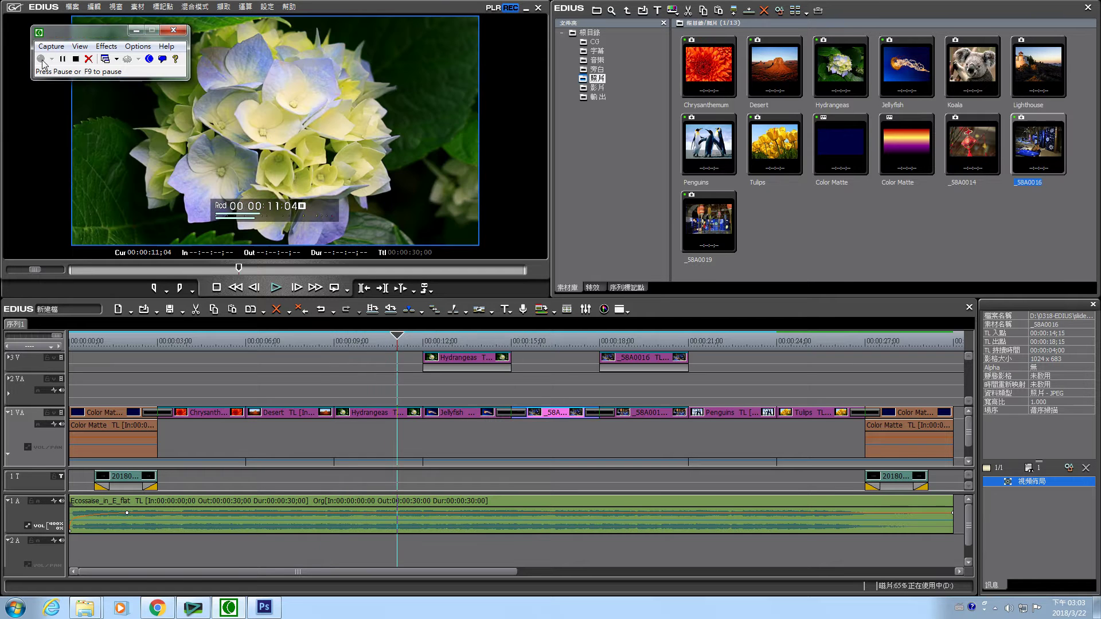
- Open the video layout of the Hydrangeas clip on track 3V and go to its start at 00:00:12;00
{"action": "left_click", "coordinate": [448, 339]}
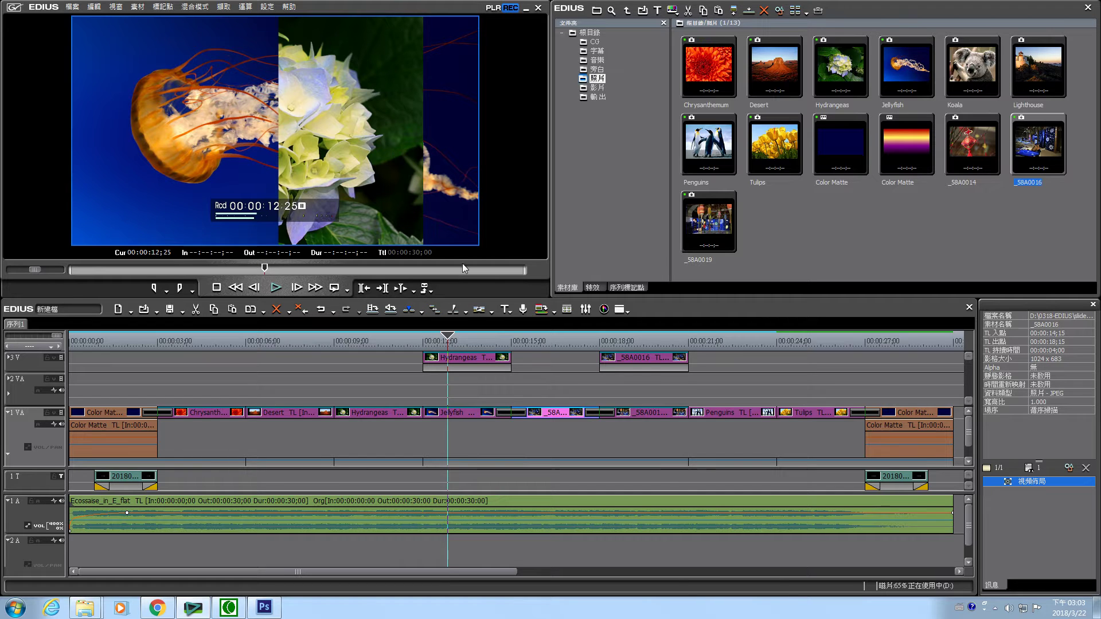
{"action": "left_click", "coordinate": [469, 360]}
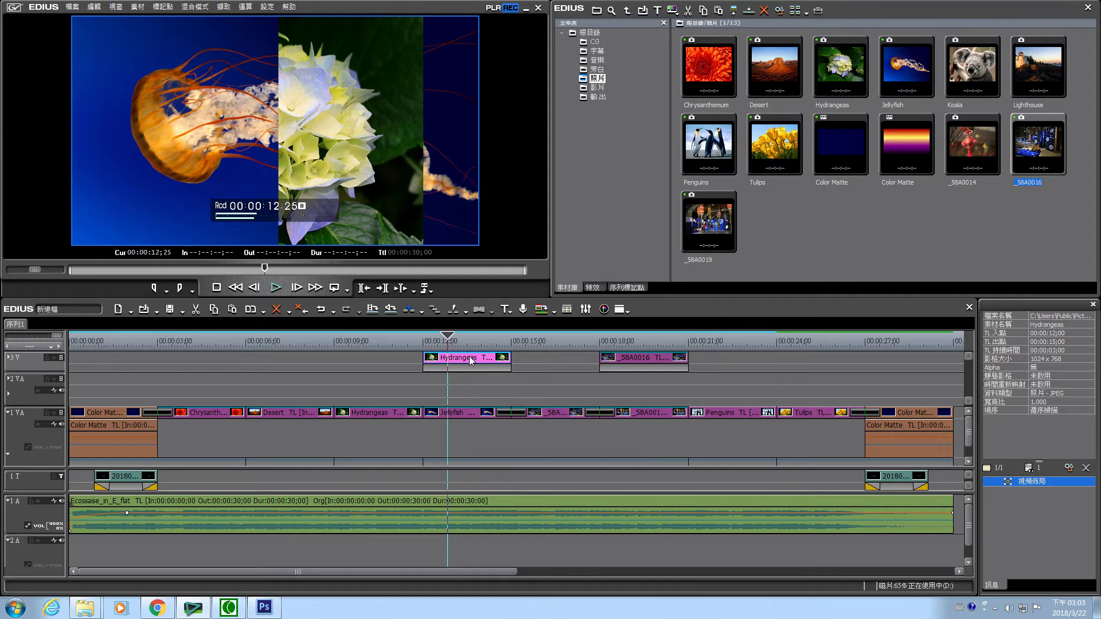
{"action": "double_click", "coordinate": [1075, 487]}
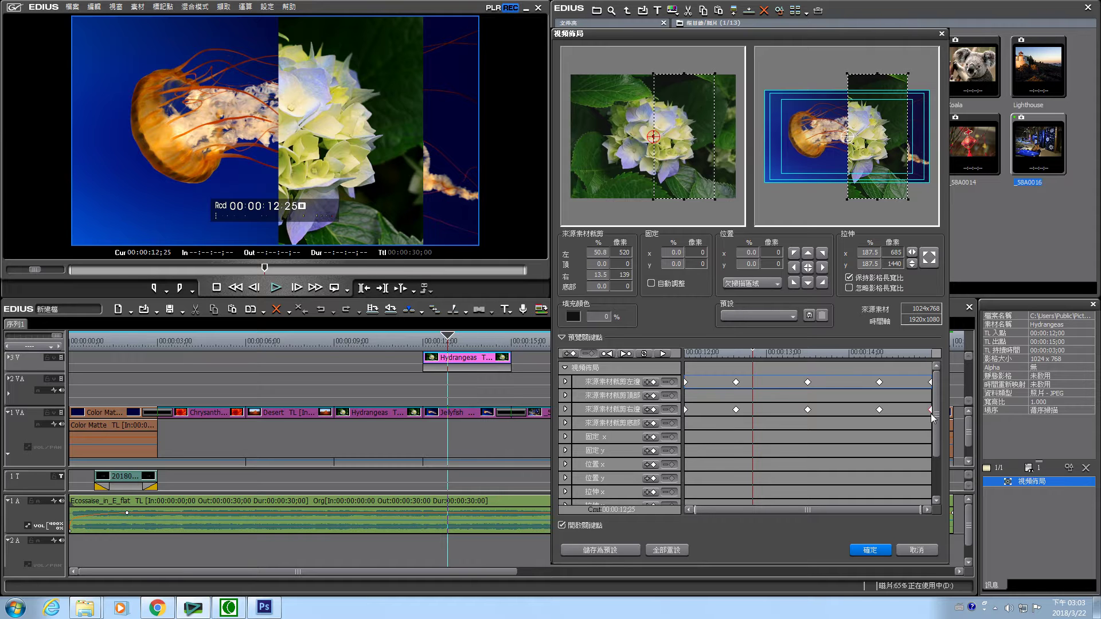
{"action": "mouse_move", "coordinate": [940, 414]}
{"action": "left_mouse_down"}
{"action": "mouse_move", "coordinate": [941, 467]}
{"action": "mouse_move", "coordinate": [951, 402]}
{"action": "left_mouse_up"}
{"action": "left_click_drag", "start_coordinate": [749, 353], "coordinate": [687, 357]}
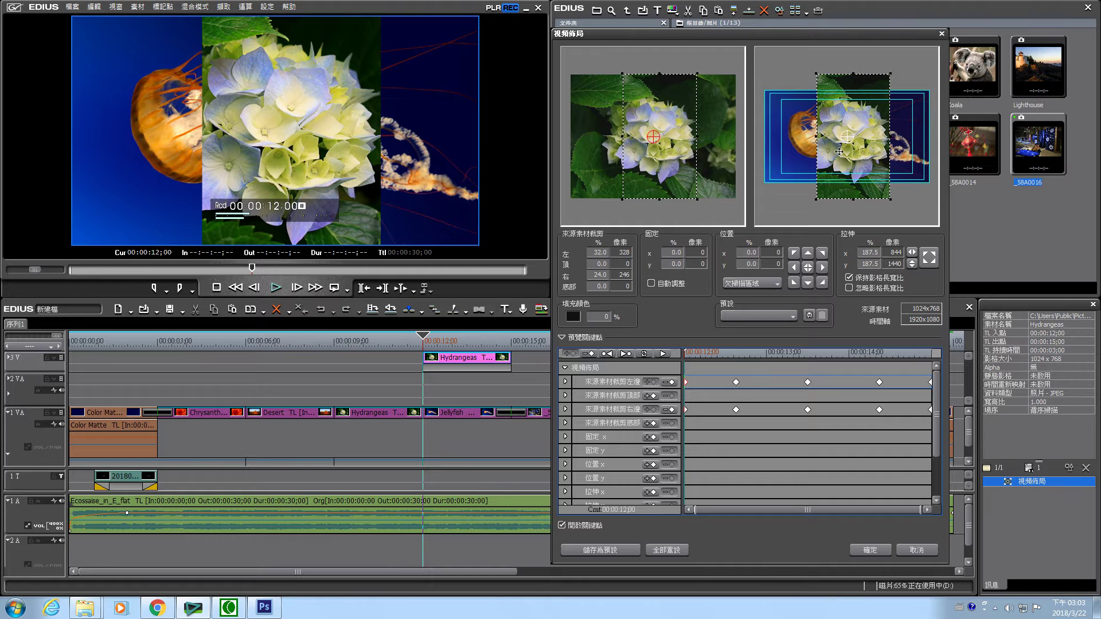
- Examine the Hydrangeas left and right source crop keyframes at 00:00:12;19, 00:00:13;15, 00:00:14;11 and 00:00:15;00
{"action": "left_click", "coordinate": [735, 353]}
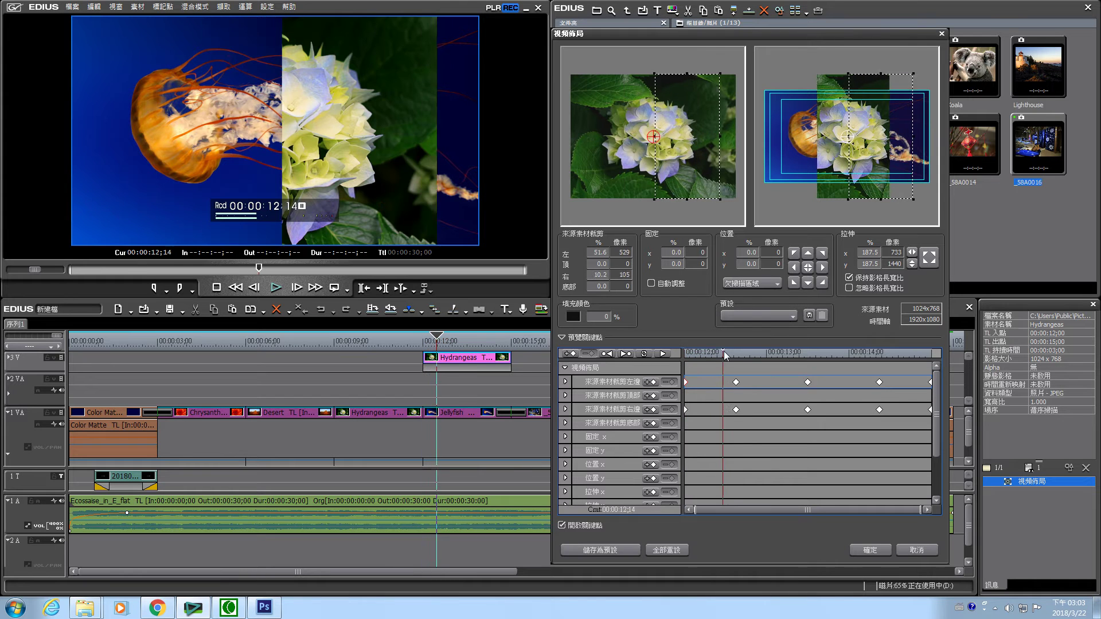
{"action": "left_click", "coordinate": [736, 382]}
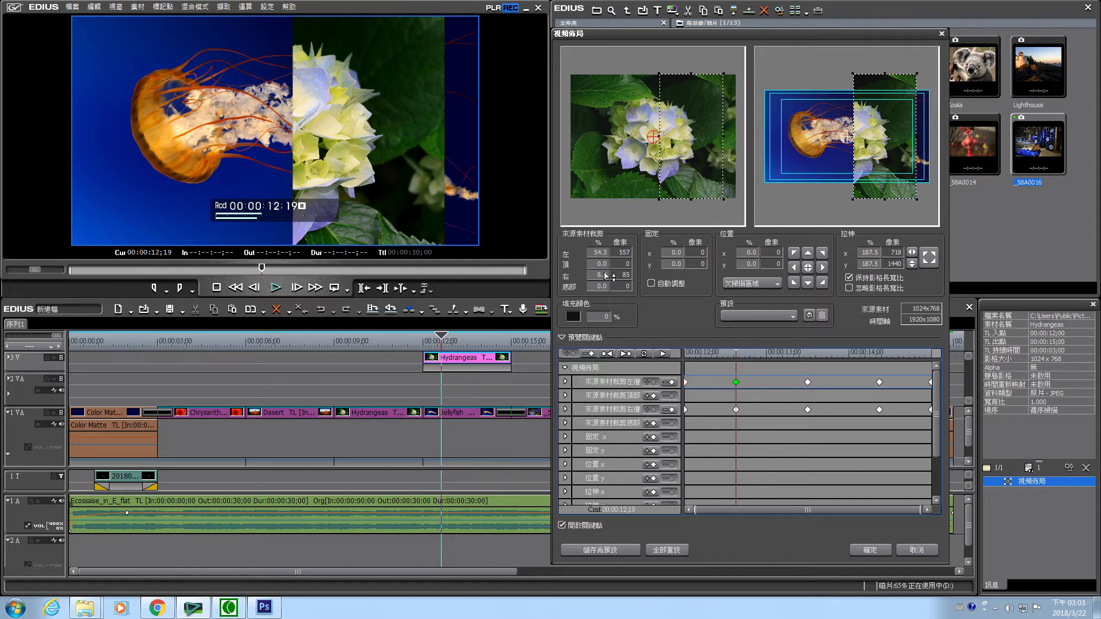
{"action": "left_click", "coordinate": [737, 410]}
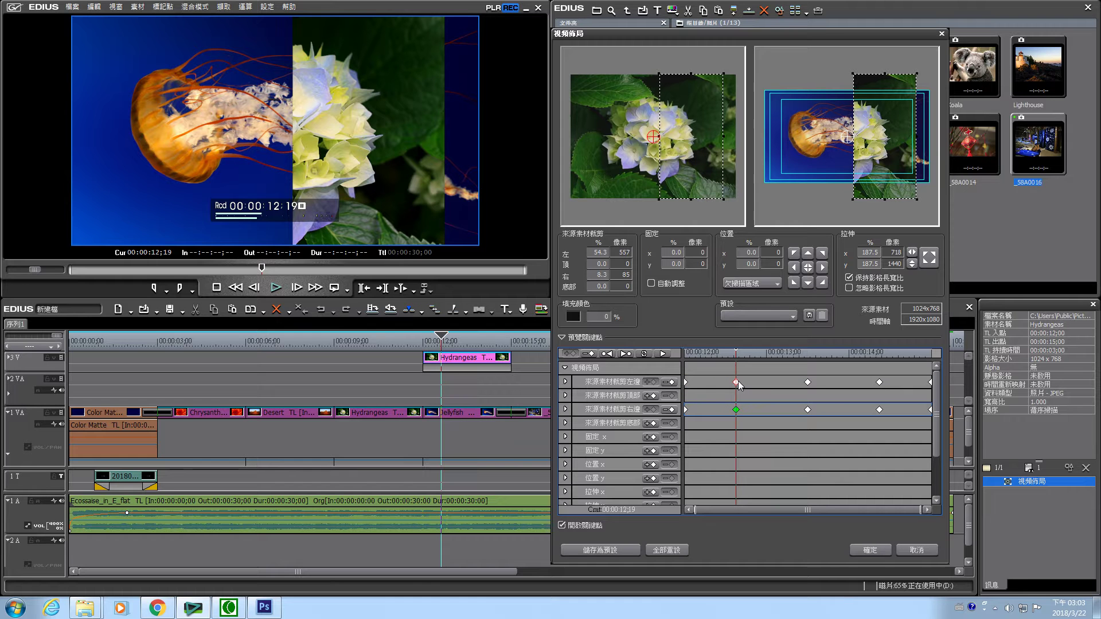
{"action": "left_click", "coordinate": [736, 382]}
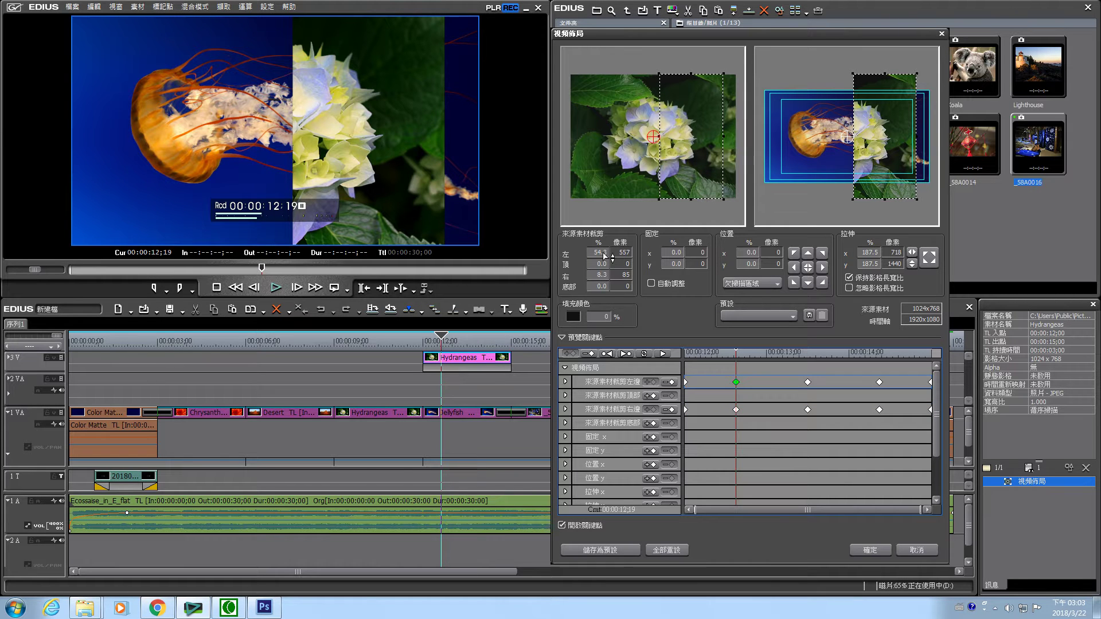
{"action": "left_click", "coordinate": [737, 409]}
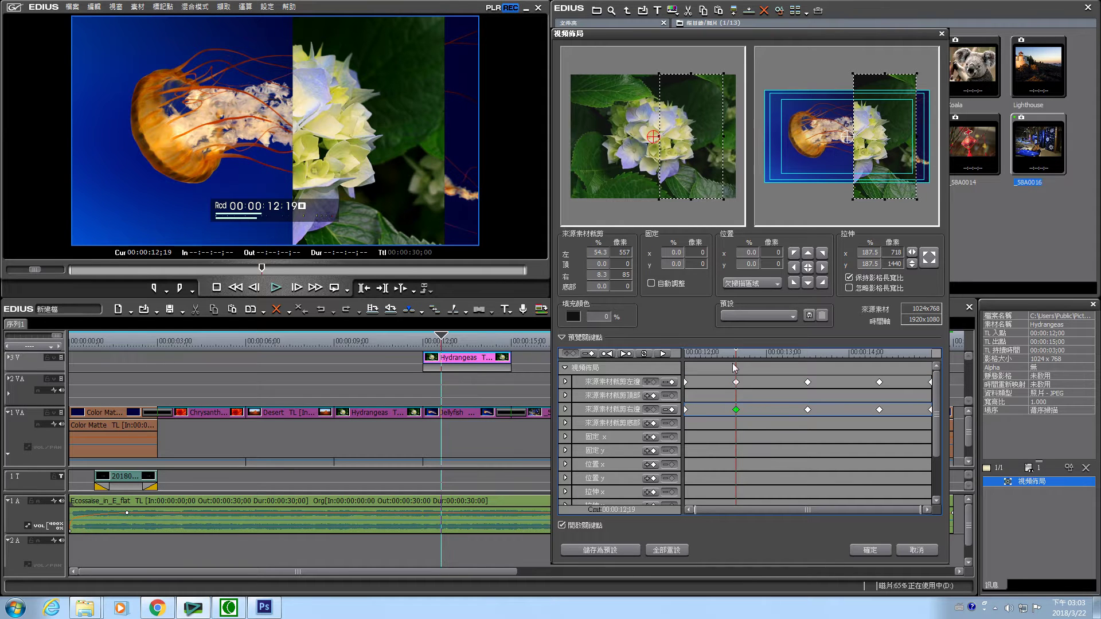
{"action": "left_click_drag", "start_coordinate": [632, 356], "coordinate": [808, 387]}
{"action": "left_click", "coordinate": [808, 383]}
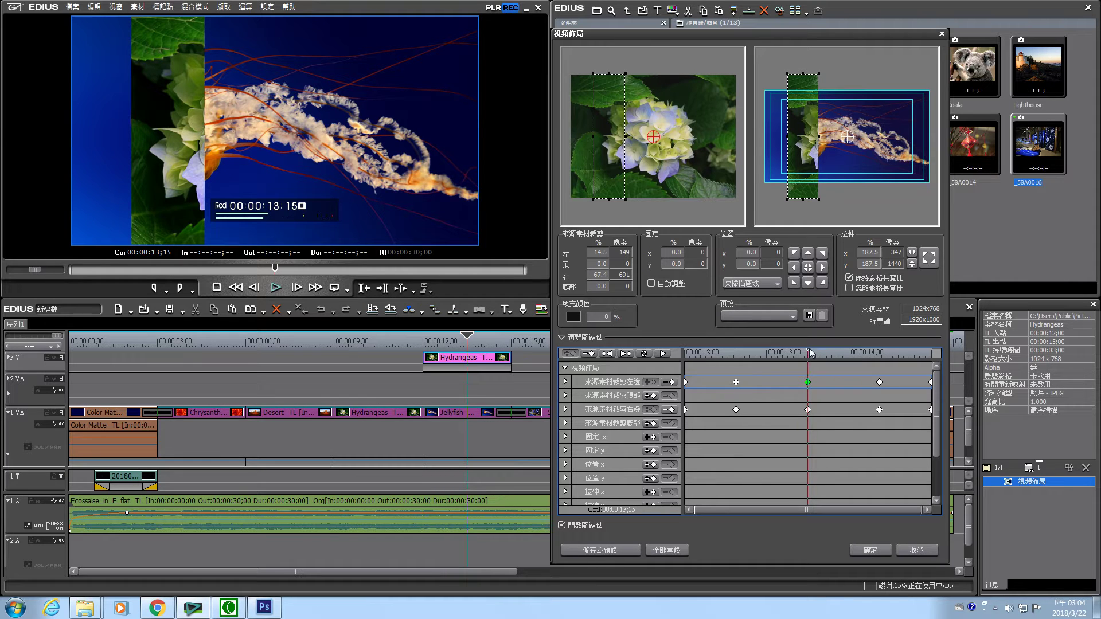
{"action": "left_click", "coordinate": [626, 353]}
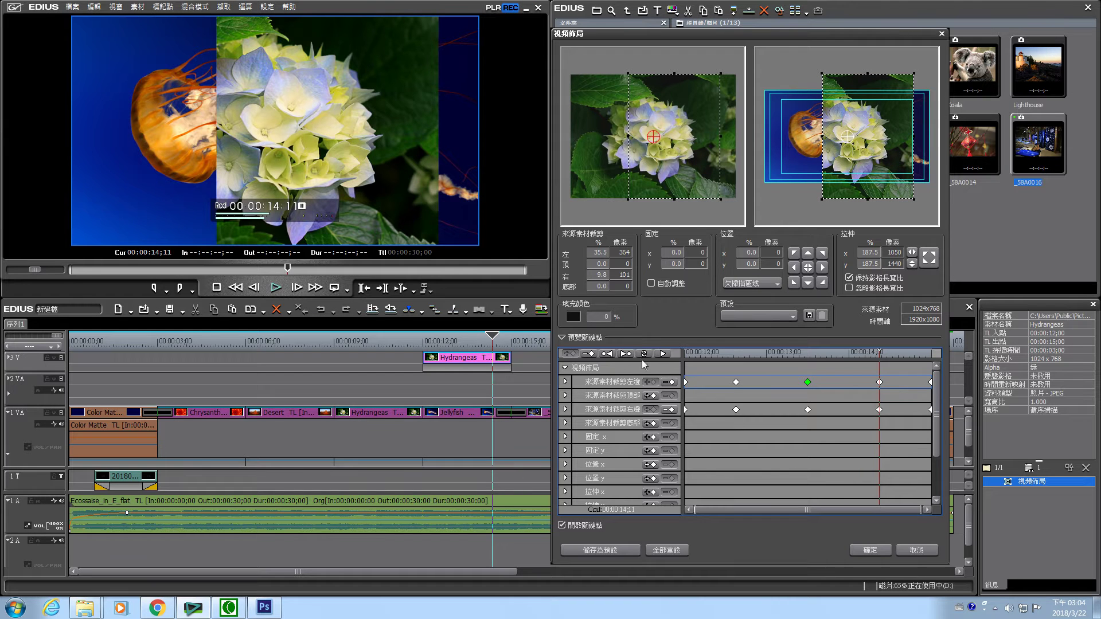
{"action": "left_click", "coordinate": [627, 354]}
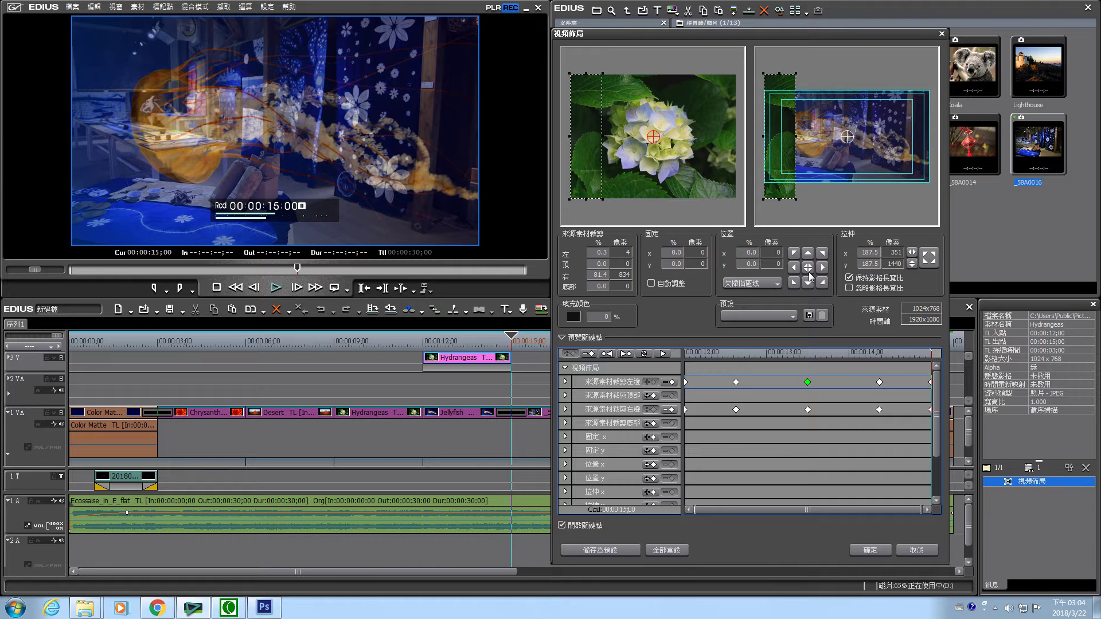
- Set the Hydrangeas left source crop keyframe at 00:00:15;00 to 18.6% and accept the layout
{"action": "left_click", "coordinate": [931, 382]}
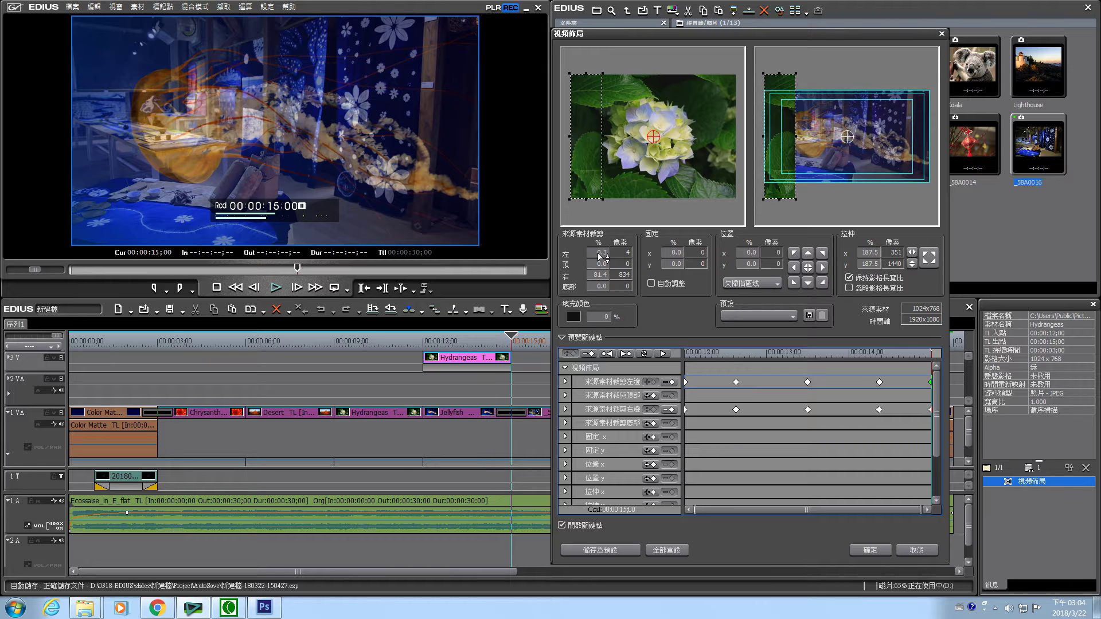
{"action": "left_click_drag", "start_coordinate": [601, 257], "coordinate": [626, 144]}
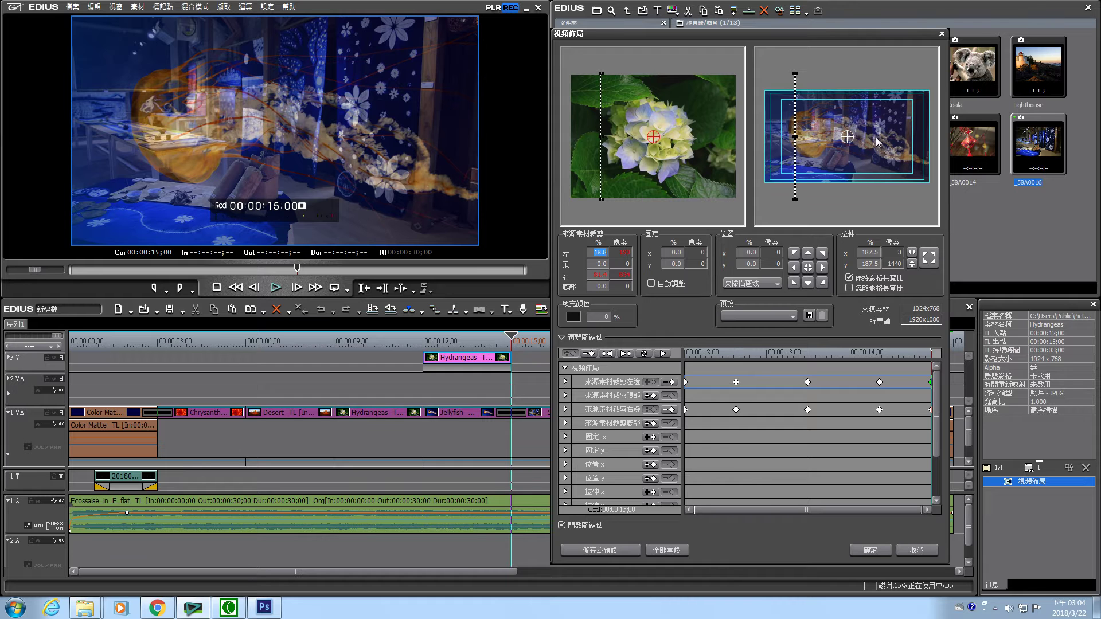
{"action": "left_click", "coordinate": [602, 262]}
{"action": "left_click", "coordinate": [601, 257]}
{"action": "type", "text": "18.6"}
{"action": "key", "text": "Return"}
{"action": "left_click", "coordinate": [877, 549]}
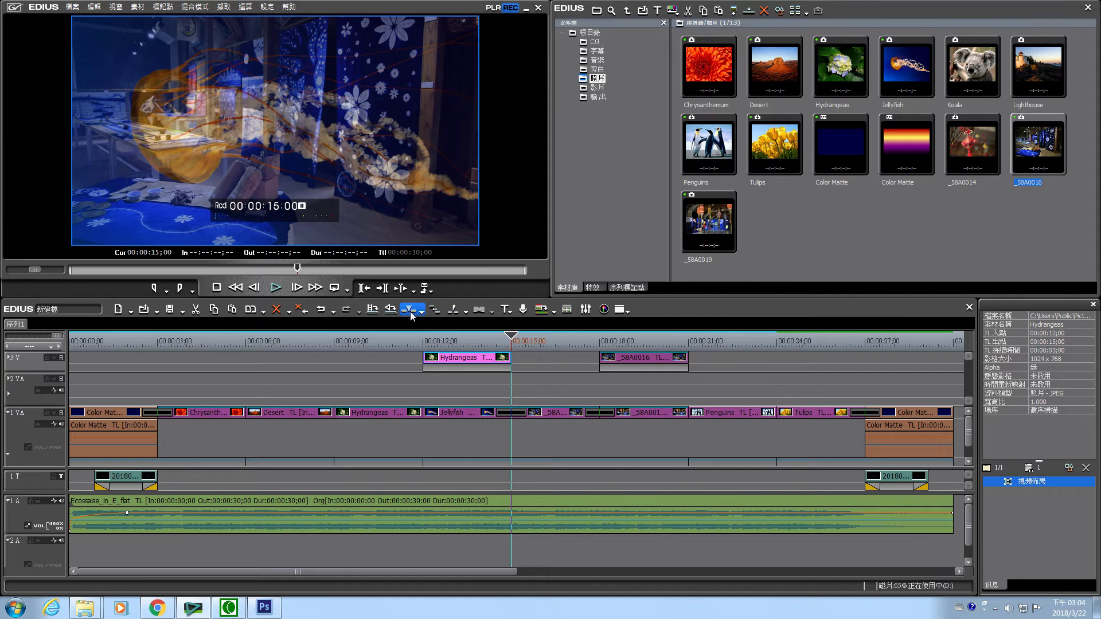
- Play the sequence from just before the overlaid Hydrangeas clip to review its moving crop, stopping near 00:00:17;29
{"action": "left_click_drag", "start_coordinate": [513, 337], "coordinate": [415, 337]}
{"action": "left_click", "coordinate": [276, 288]}
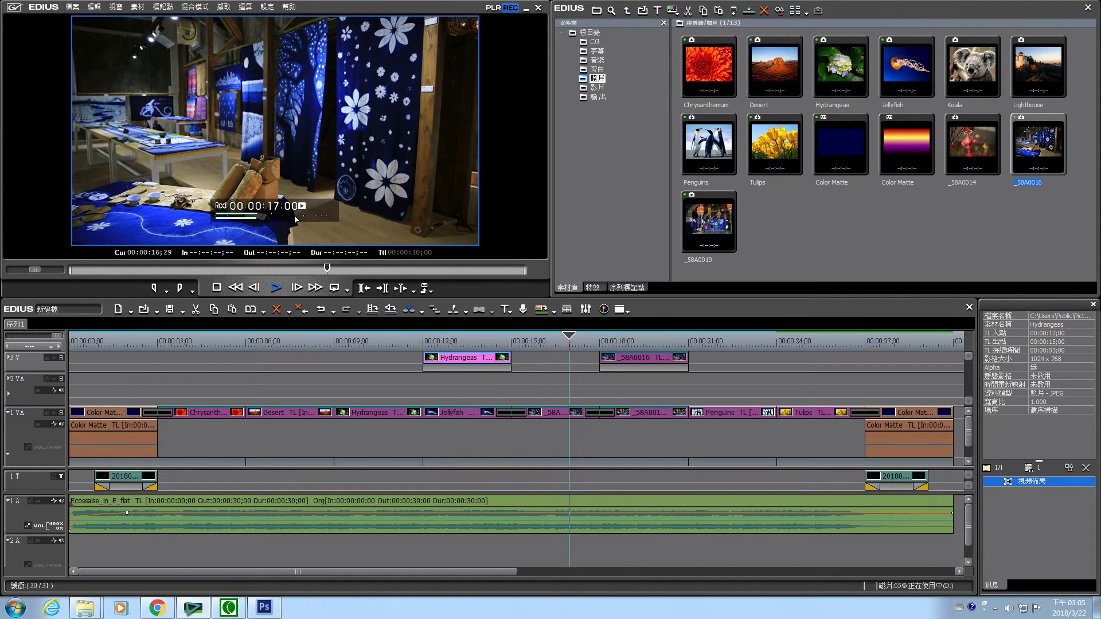
{"action": "left_click", "coordinate": [597, 346]}
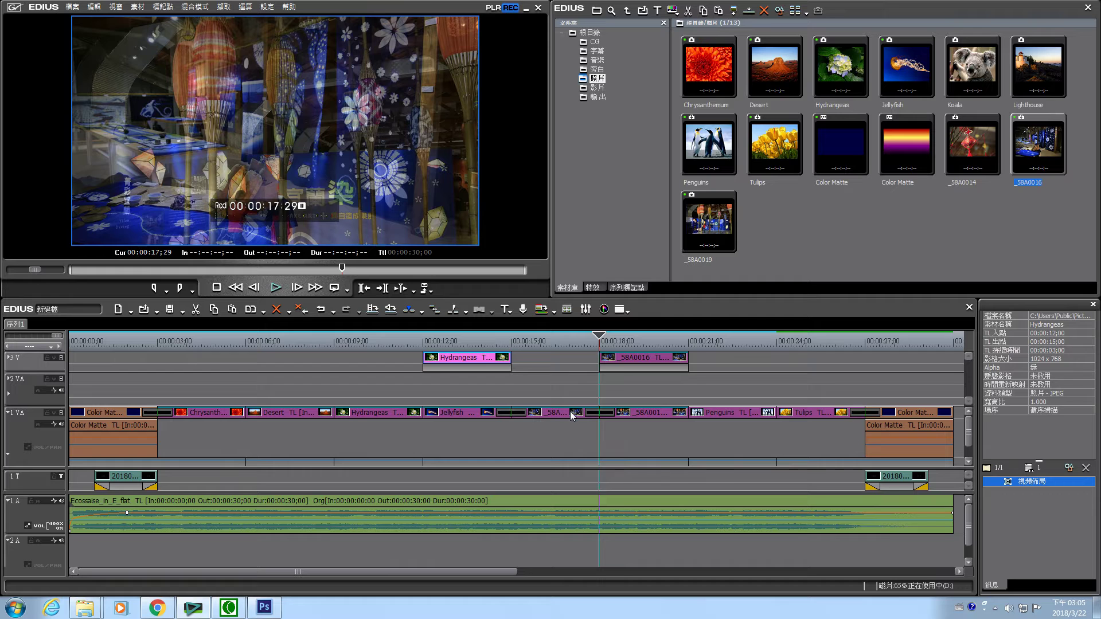
- Open the video layout of the _S8A0016 clip on track 1VA and go to its start at 00:00:14;15
{"action": "left_click", "coordinate": [549, 346]}
{"action": "left_click", "coordinate": [561, 414]}
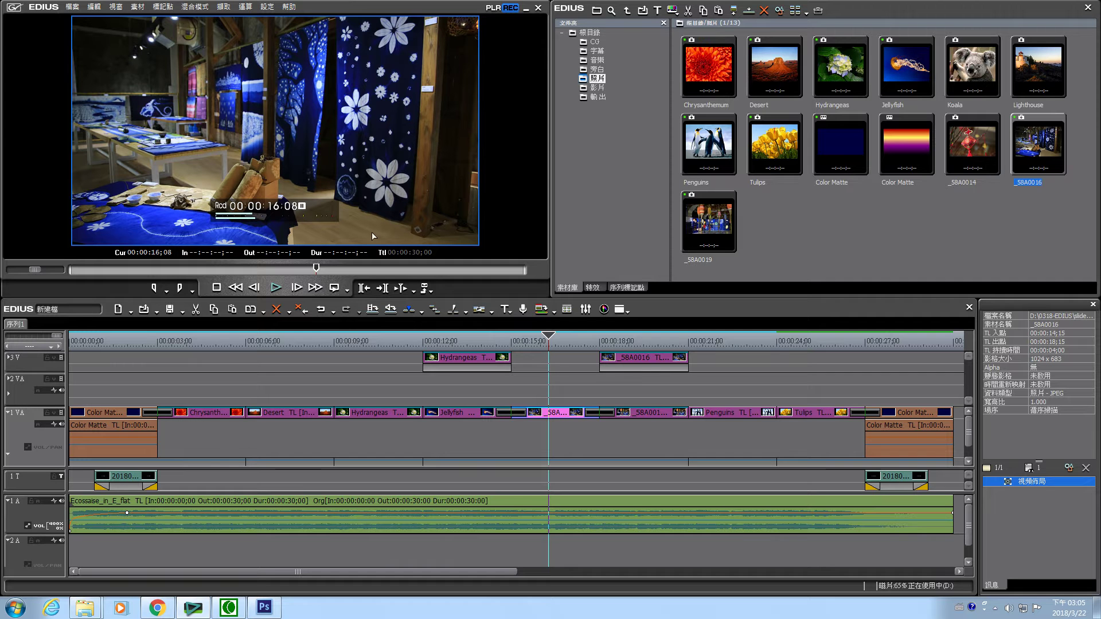
{"action": "double_click", "coordinate": [1082, 484]}
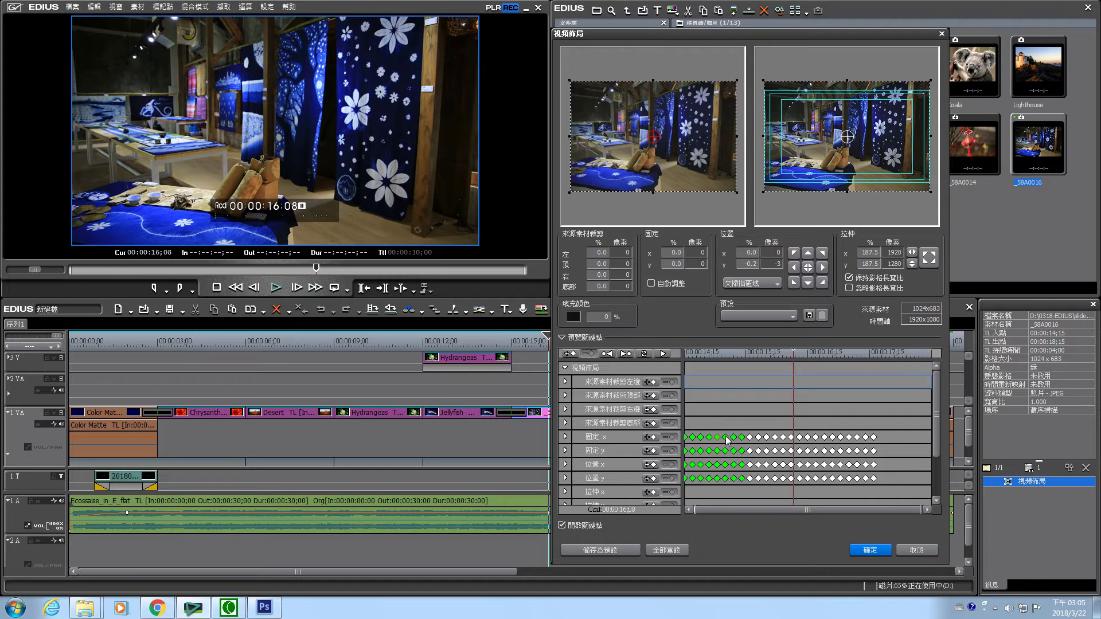
{"action": "left_click_drag", "start_coordinate": [794, 349], "coordinate": [688, 356]}
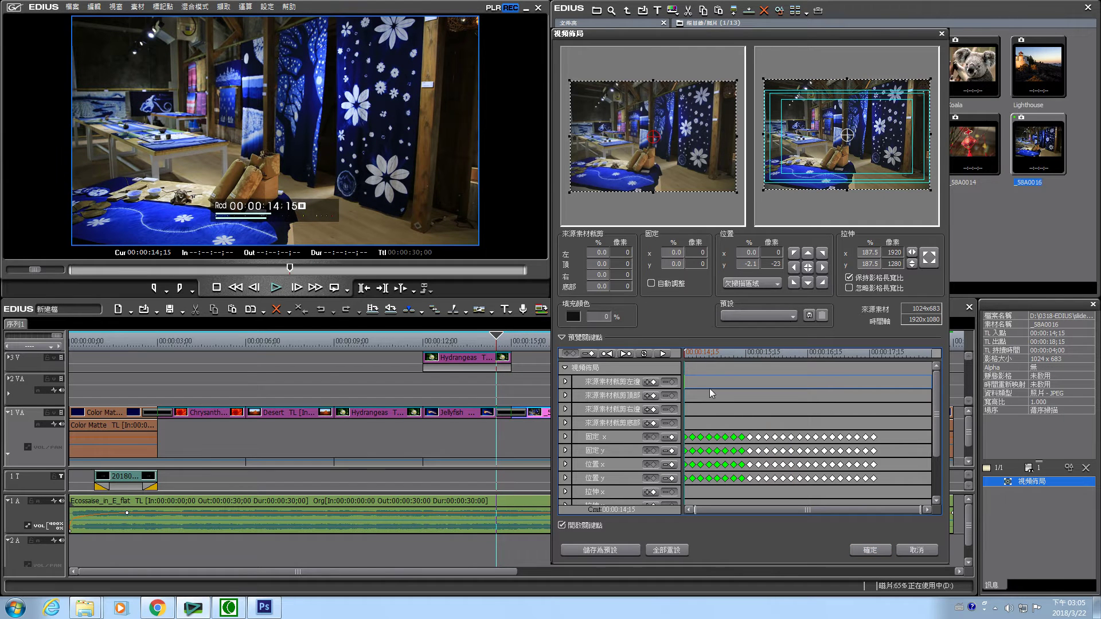
- Delete all anchor X/Y (固定) and position X/Y (位置) keyframes of the _S8A0016 clip
{"action": "left_click", "coordinate": [721, 420]}
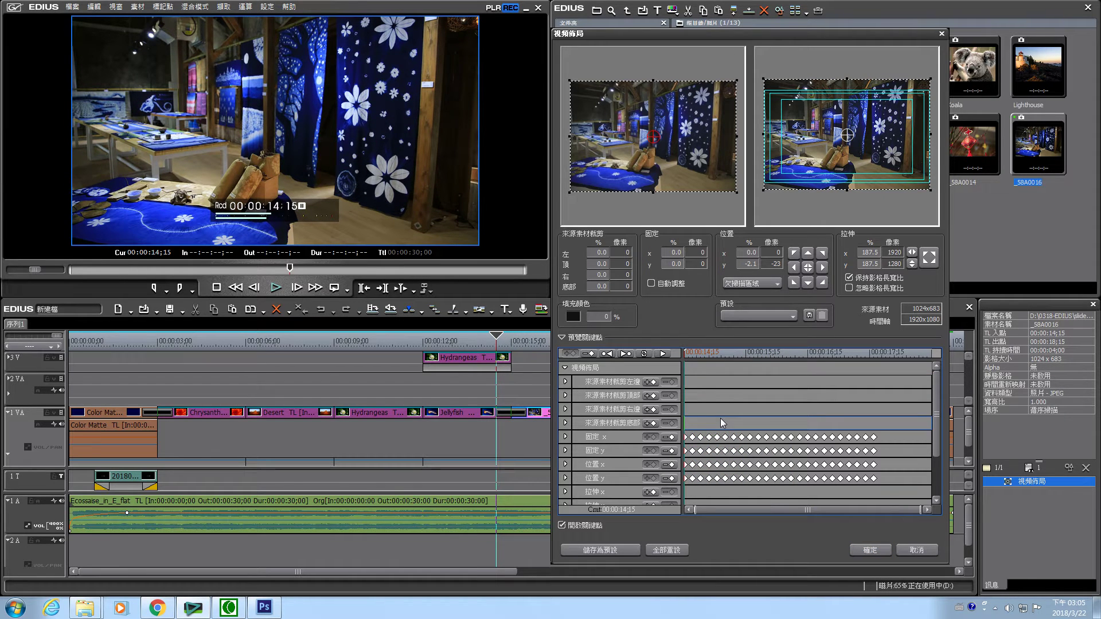
{"action": "left_click_drag", "start_coordinate": [895, 430], "coordinate": [682, 494]}
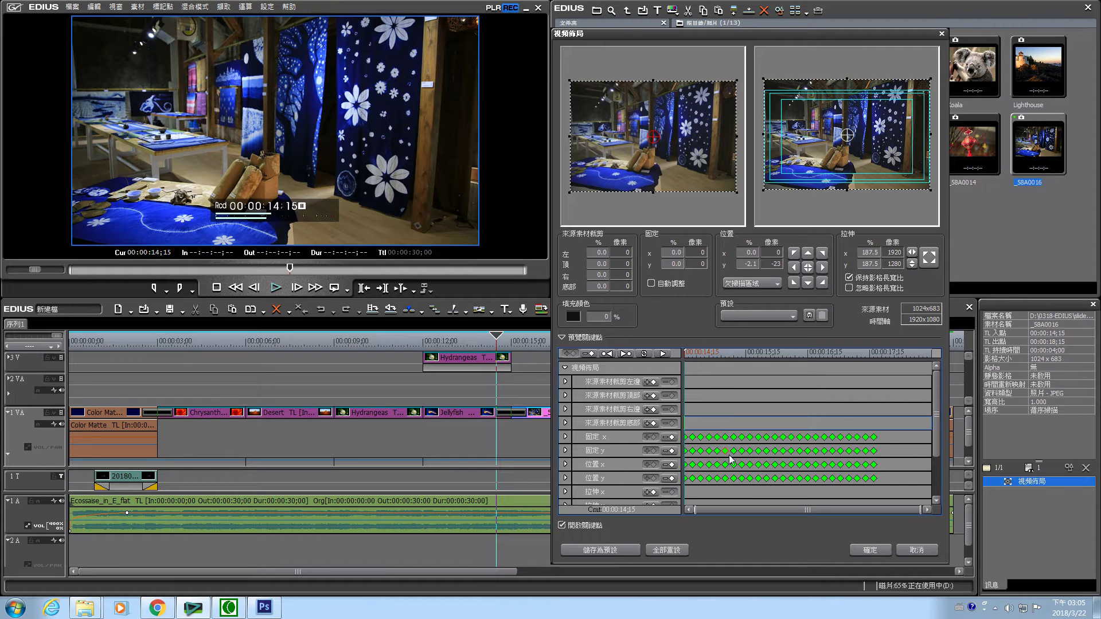
{"action": "left_click", "coordinate": [852, 408]}
{"action": "left_click_drag", "start_coordinate": [884, 424], "coordinate": [685, 491]}
{"action": "key", "text": "Delete"}
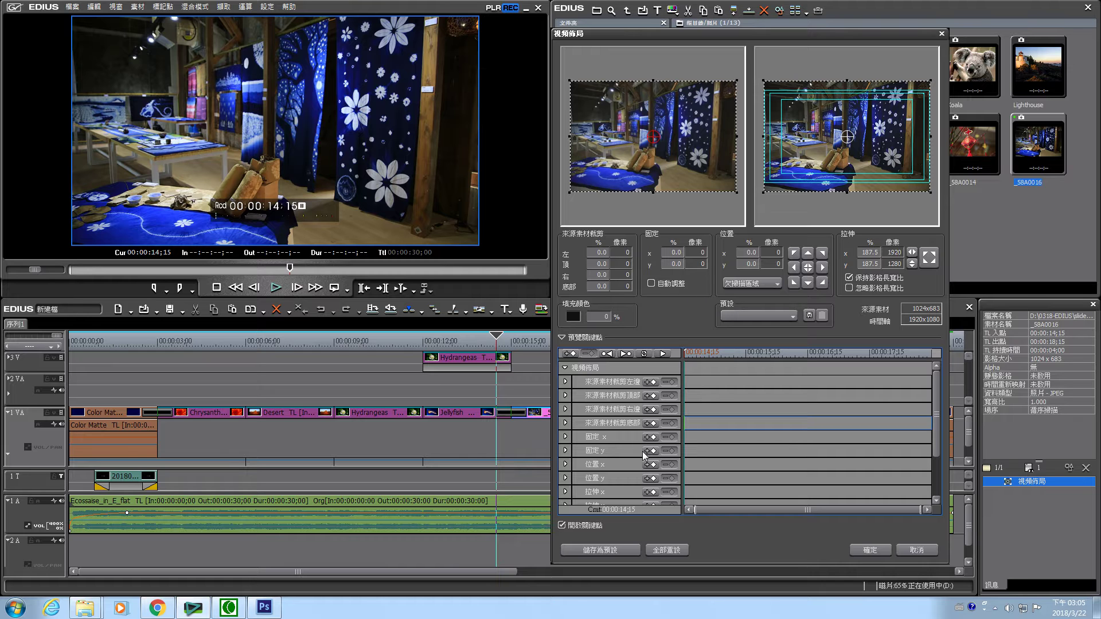
- Add keyframes at 00:00:14;15 for anchor X/Y (固定), position X/Y (位置) and stretch X/Y (拉伸)
{"action": "left_click", "coordinate": [649, 479]}
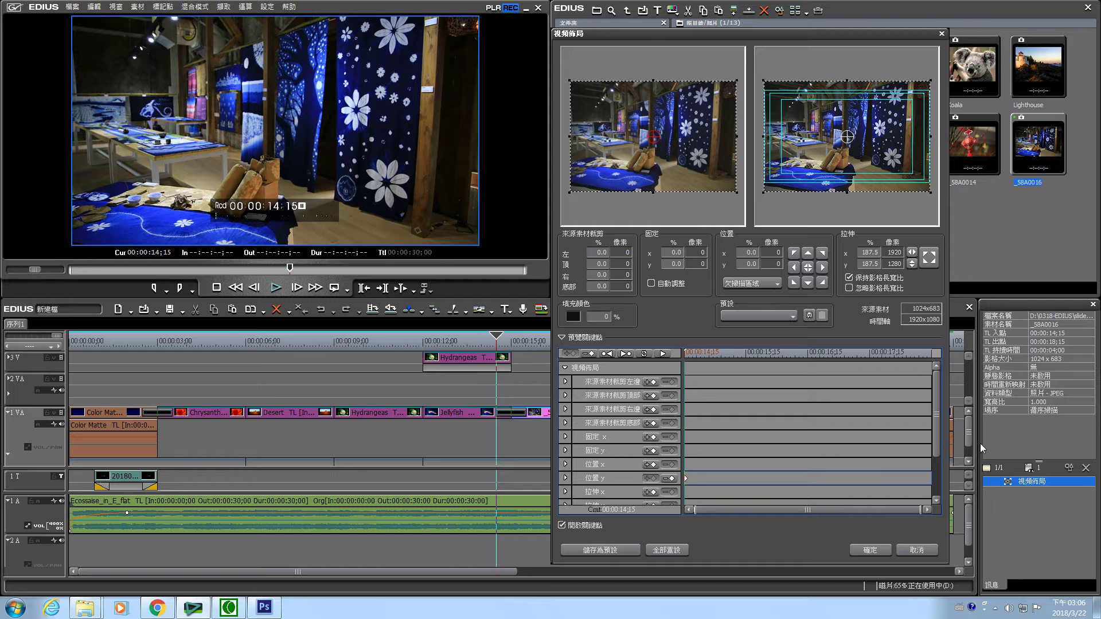
{"action": "left_click_drag", "start_coordinate": [939, 439], "coordinate": [936, 459]}
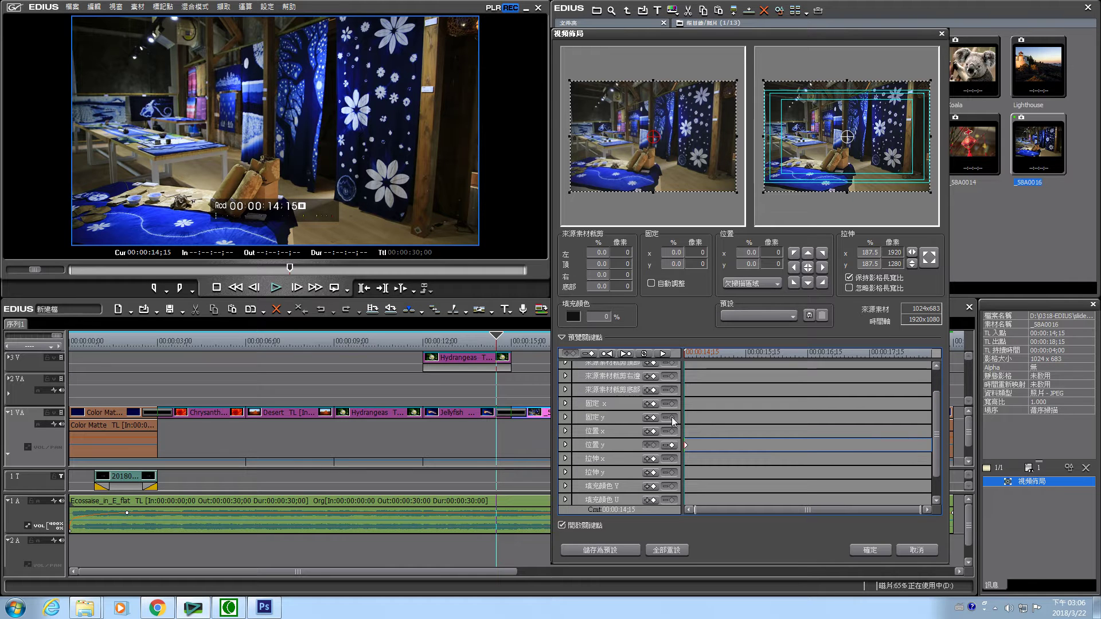
{"action": "left_click", "coordinate": [649, 405]}
{"action": "left_click", "coordinate": [649, 417]}
{"action": "left_click", "coordinate": [650, 431]}
{"action": "left_click", "coordinate": [649, 459]}
{"action": "left_click", "coordinate": [650, 473]}
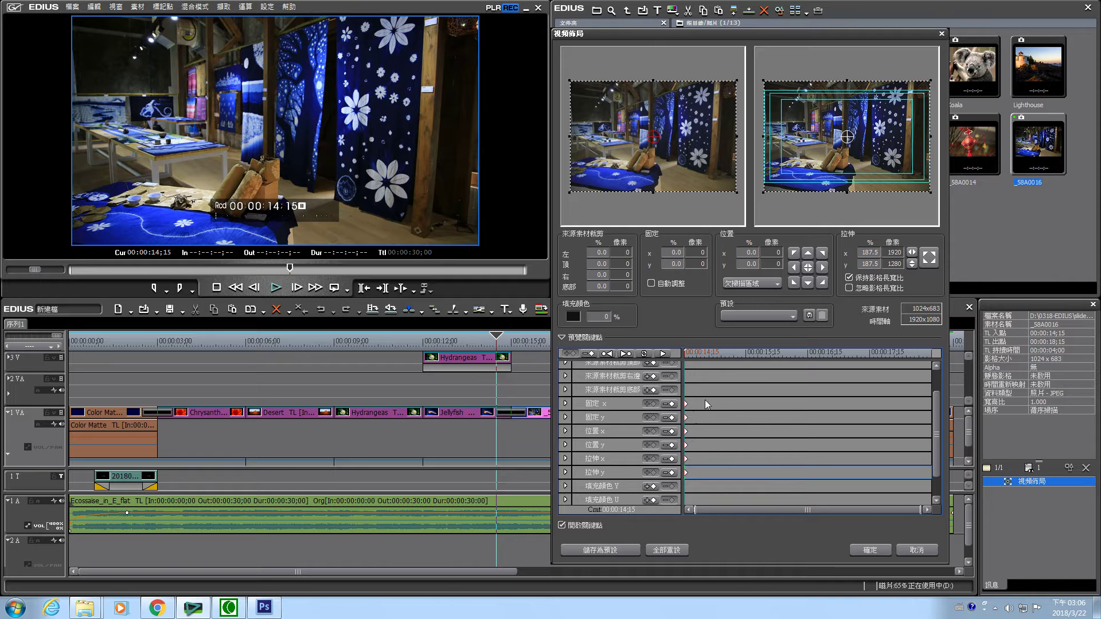
- Copy the first set of keyframes to 00:00:14;19 and set the anchor Y (固定 y) there to 3.2%
{"action": "left_click", "coordinate": [691, 355]}
{"action": "left_click", "coordinate": [690, 355]}
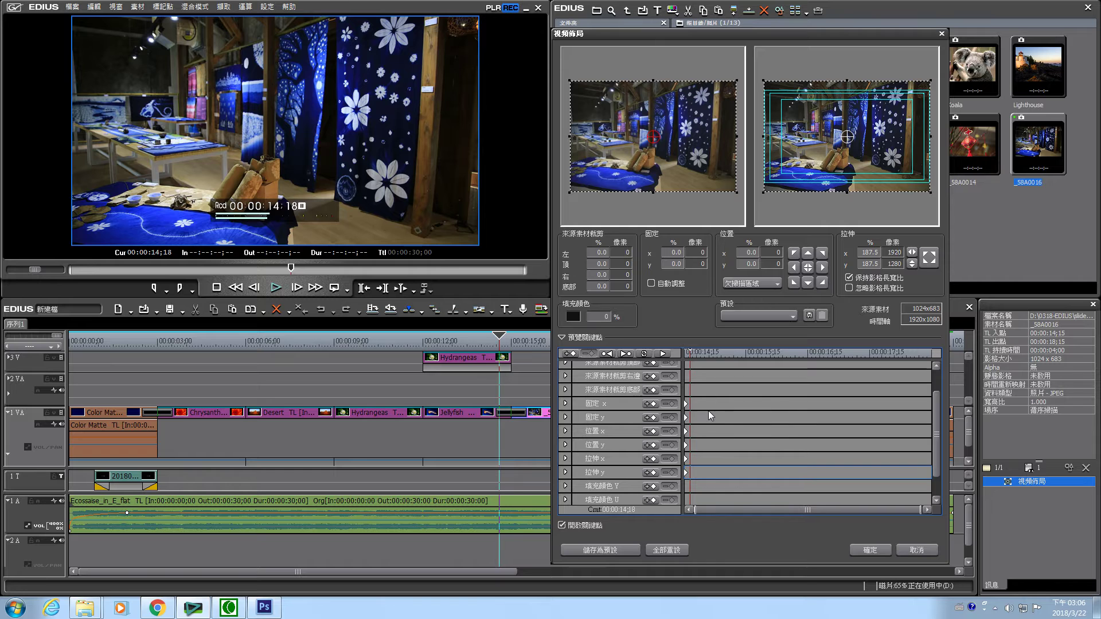
{"action": "left_click", "coordinate": [696, 353]}
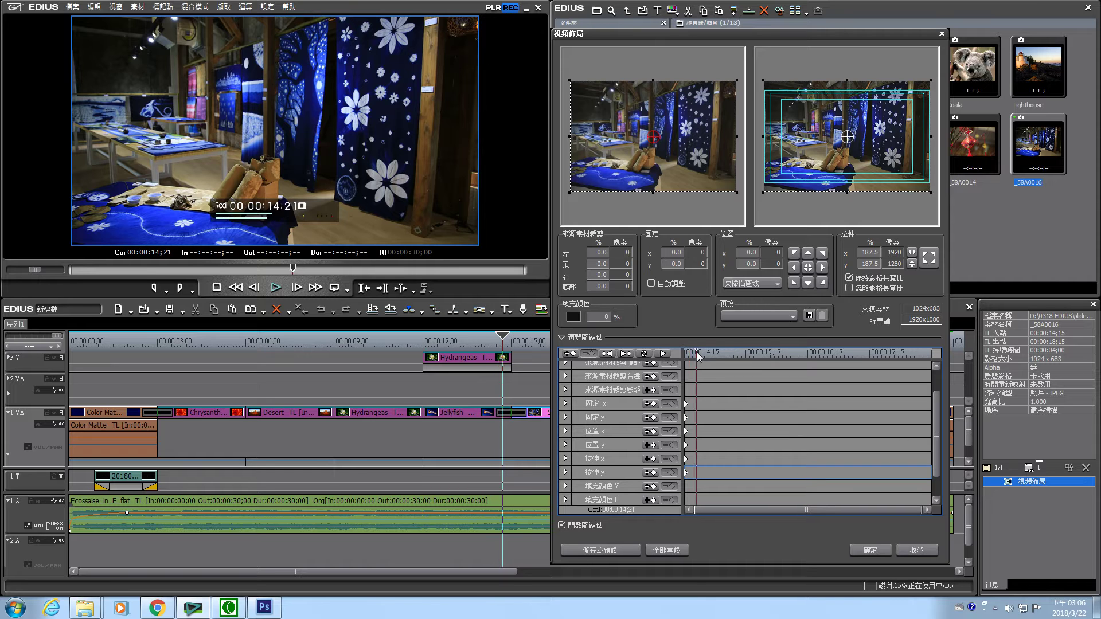
{"action": "left_click_drag", "start_coordinate": [698, 354], "coordinate": [693, 354]}
{"action": "left_click", "coordinate": [691, 393]}
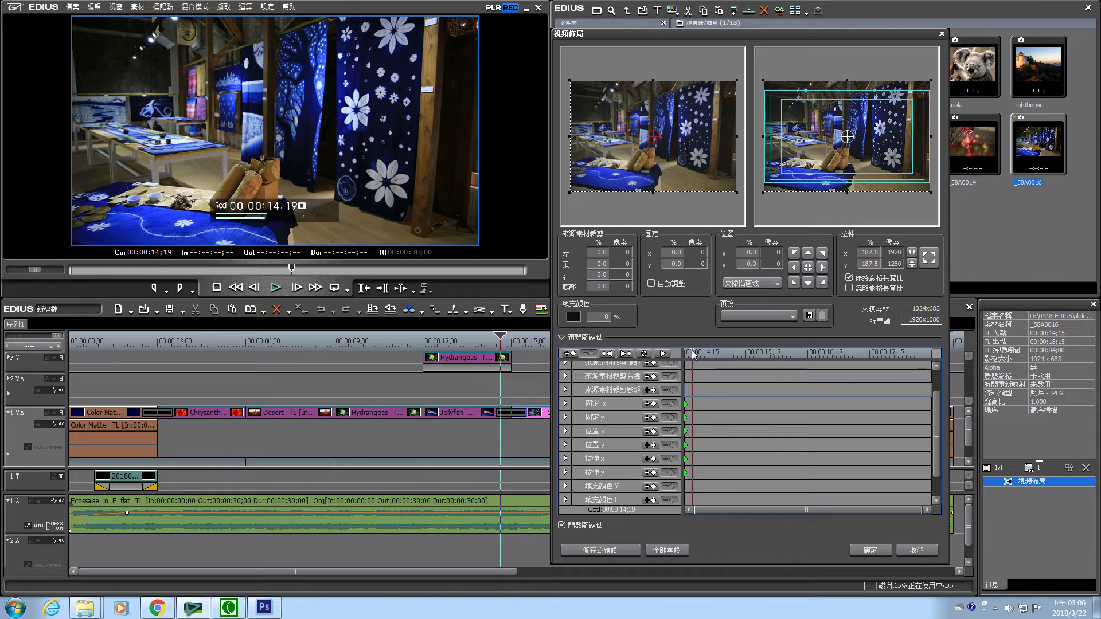
{"action": "left_click", "coordinate": [699, 444]}
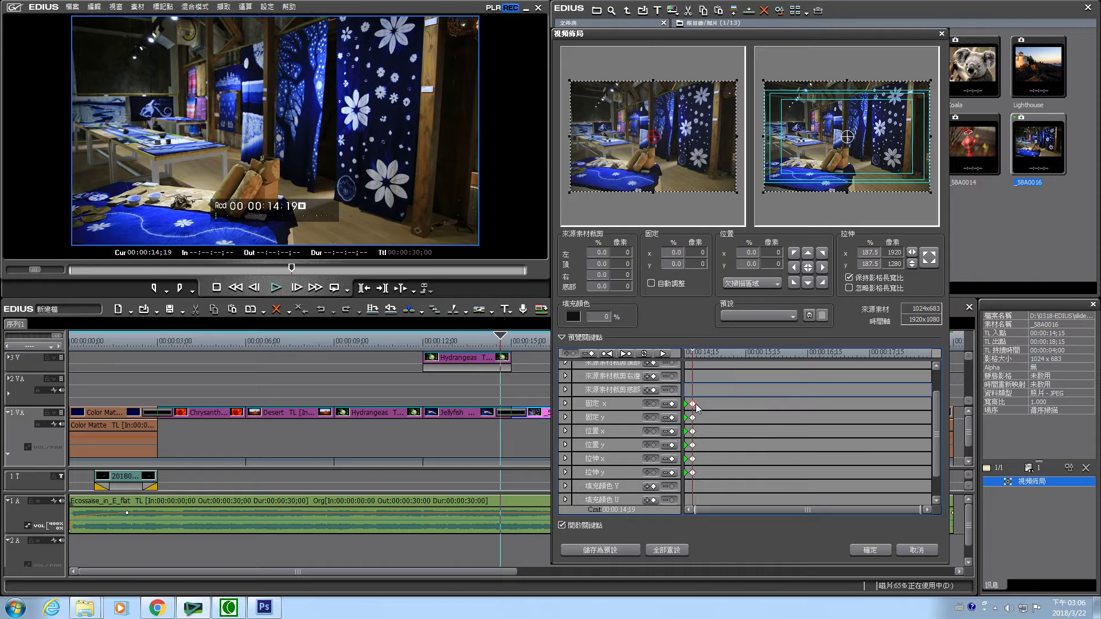
{"action": "left_click_drag", "start_coordinate": [676, 264], "coordinate": [683, 239]}
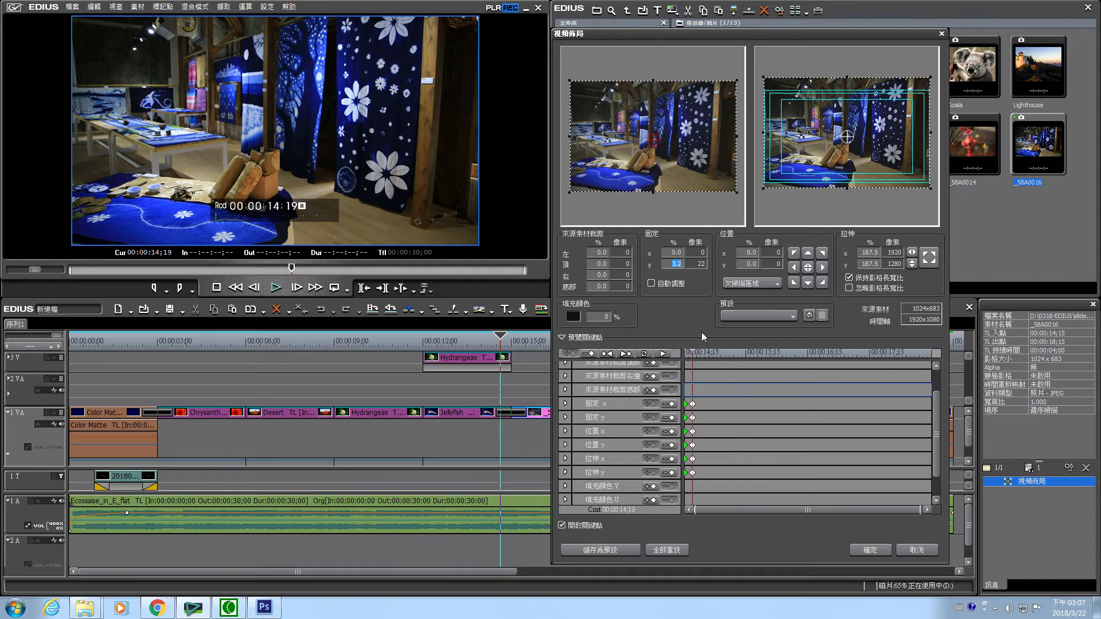
- Copy the two sets of keyframes and paste them at 00:00:14;23 and 00:00:15;02
{"action": "left_click", "coordinate": [694, 352]}
{"action": "left_click_drag", "start_coordinate": [704, 400], "coordinate": [687, 485]}
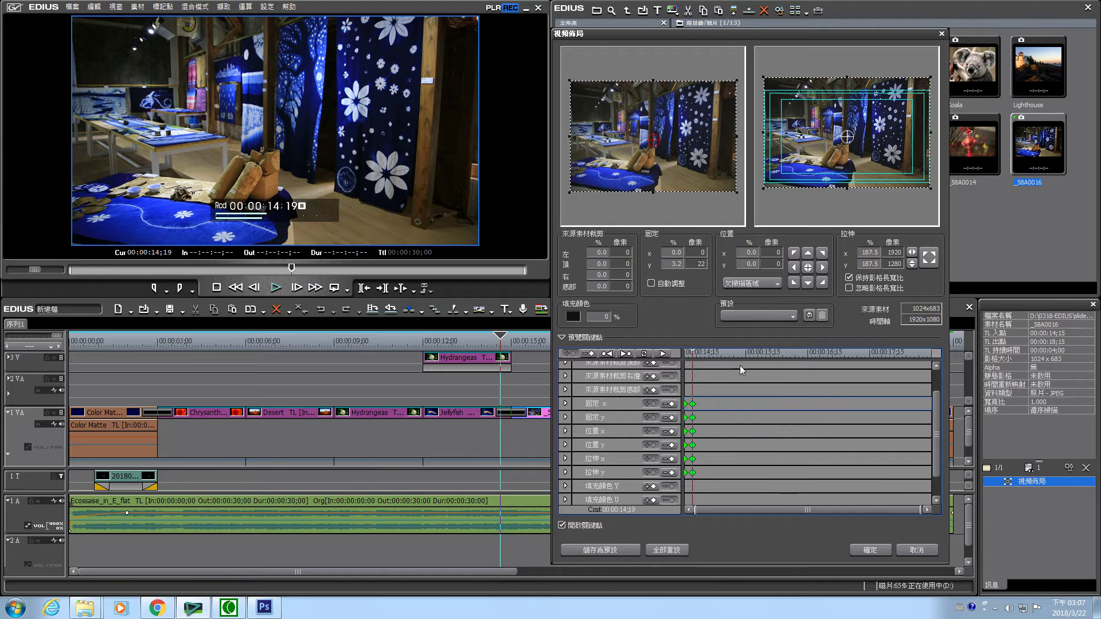
{"action": "left_click", "coordinate": [700, 350]}
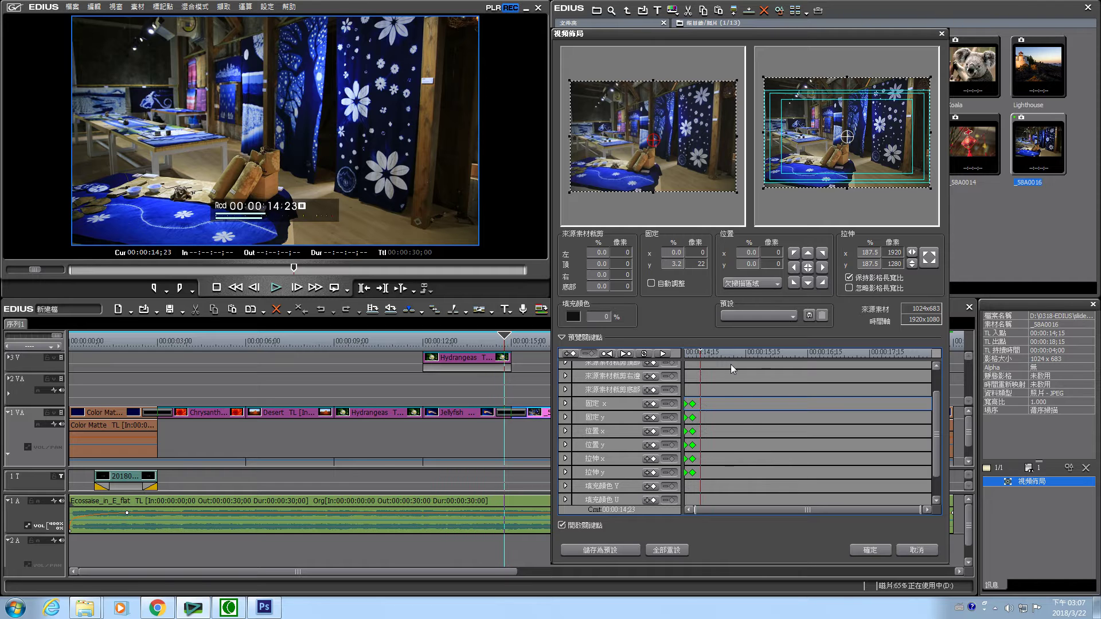
{"action": "key", "text": "ctrl+v"}
{"action": "left_click", "coordinate": [721, 353]}
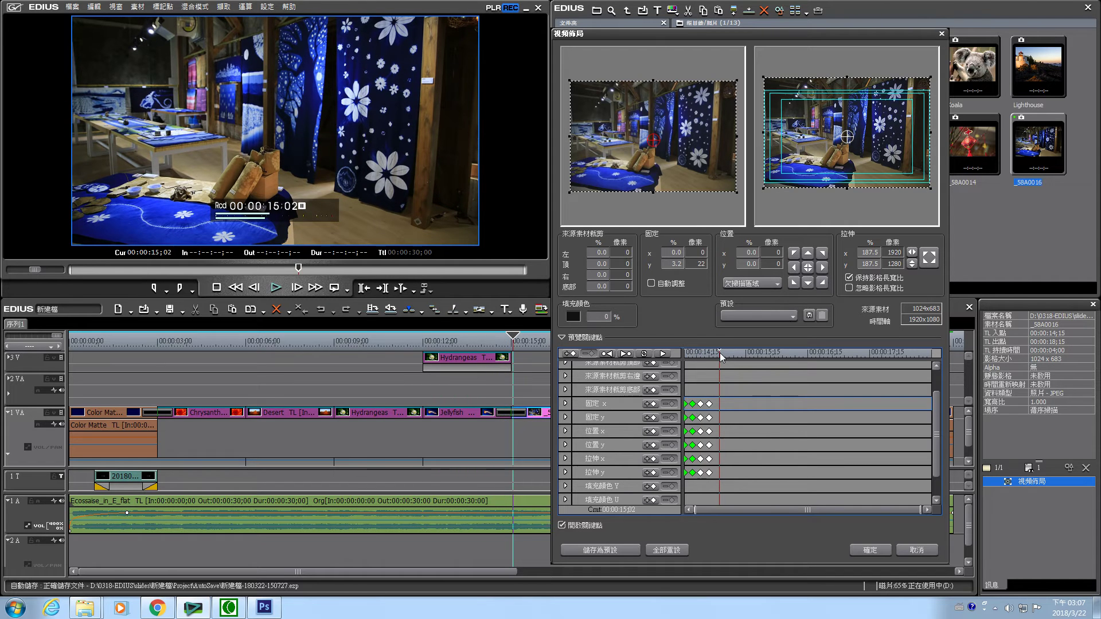
{"action": "key", "text": "ctrl+v"}
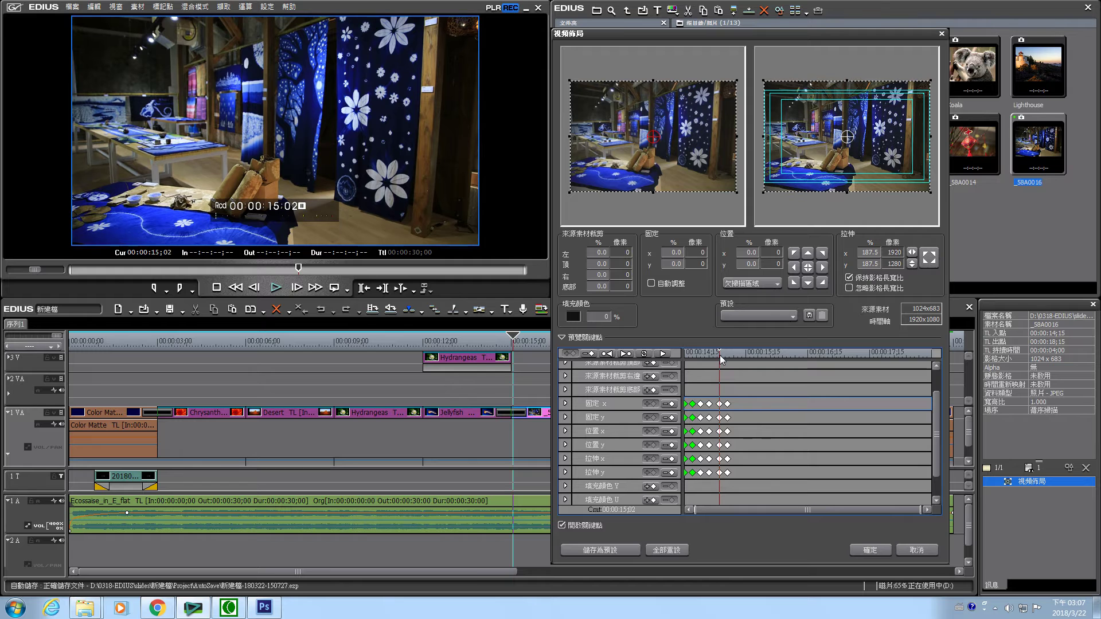
- Copy all four sets of keyframes and paste them at 00:00:15;10, 00:00:16;05 and 00:00:17;00
{"action": "left_click_drag", "start_coordinate": [687, 390], "coordinate": [787, 476]}
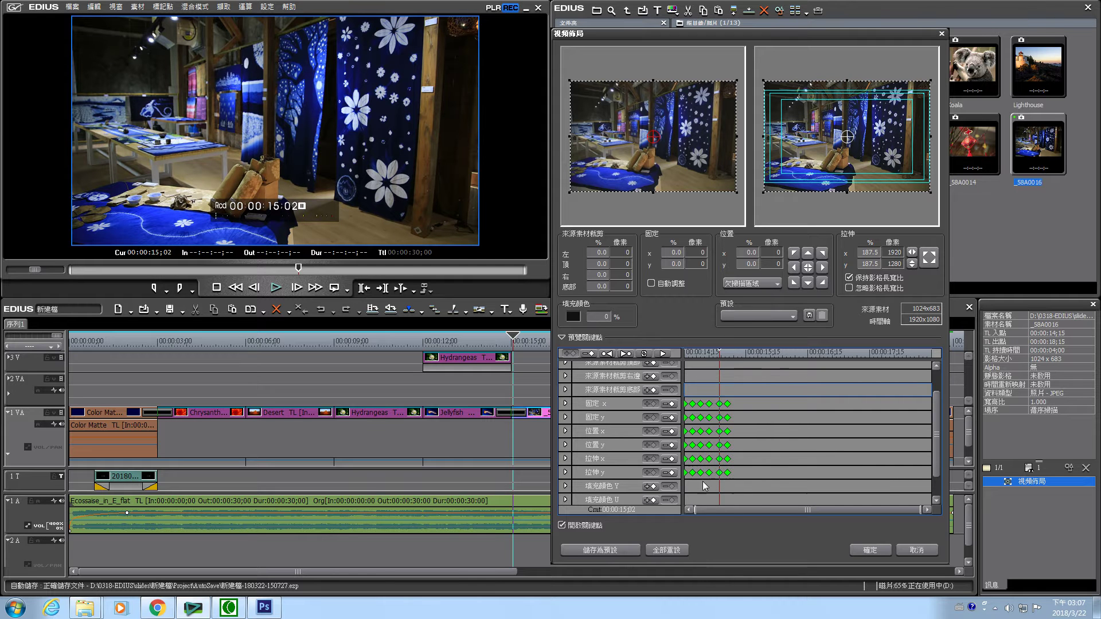
{"action": "left_click", "coordinate": [737, 353]}
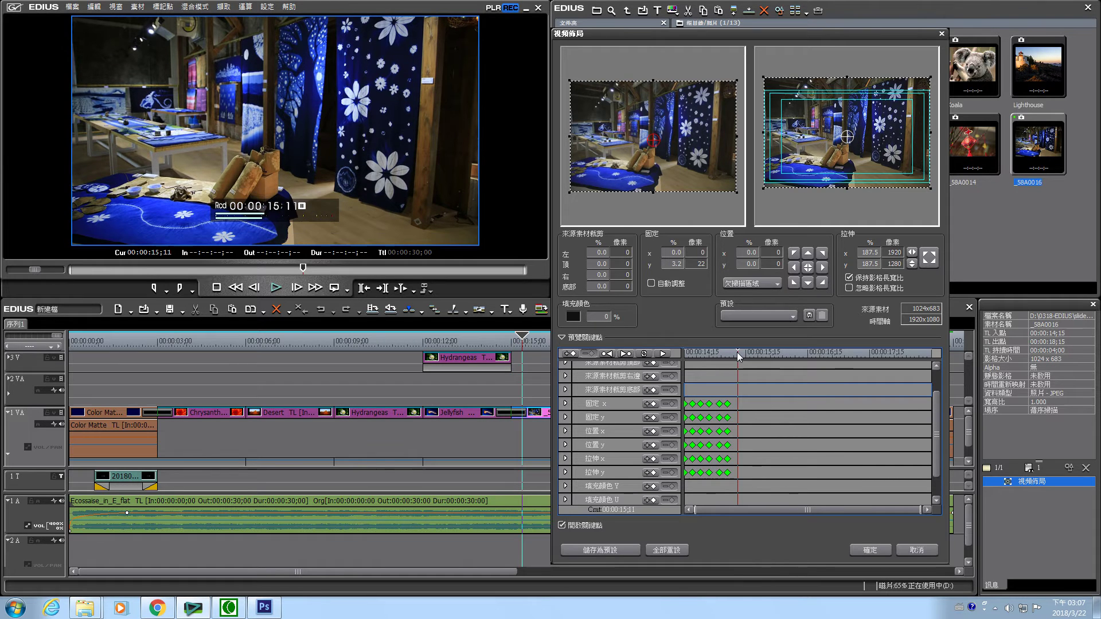
{"action": "left_click", "coordinate": [735, 352]}
{"action": "key", "text": "ctrl+v"}
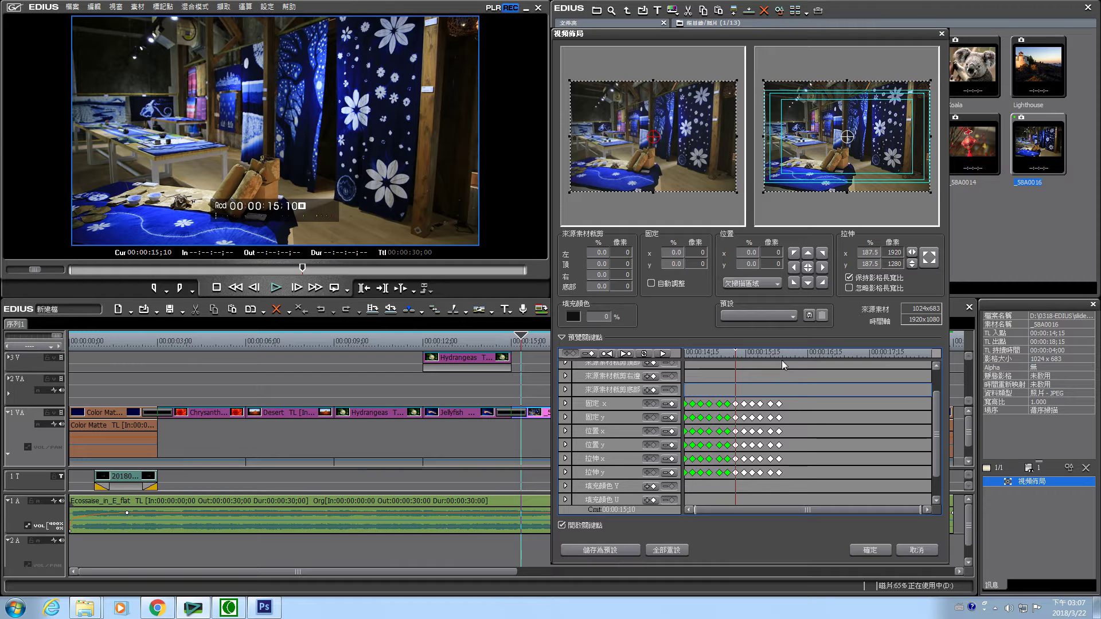
{"action": "left_click", "coordinate": [790, 355]}
{"action": "key", "text": "ctrl+v"}
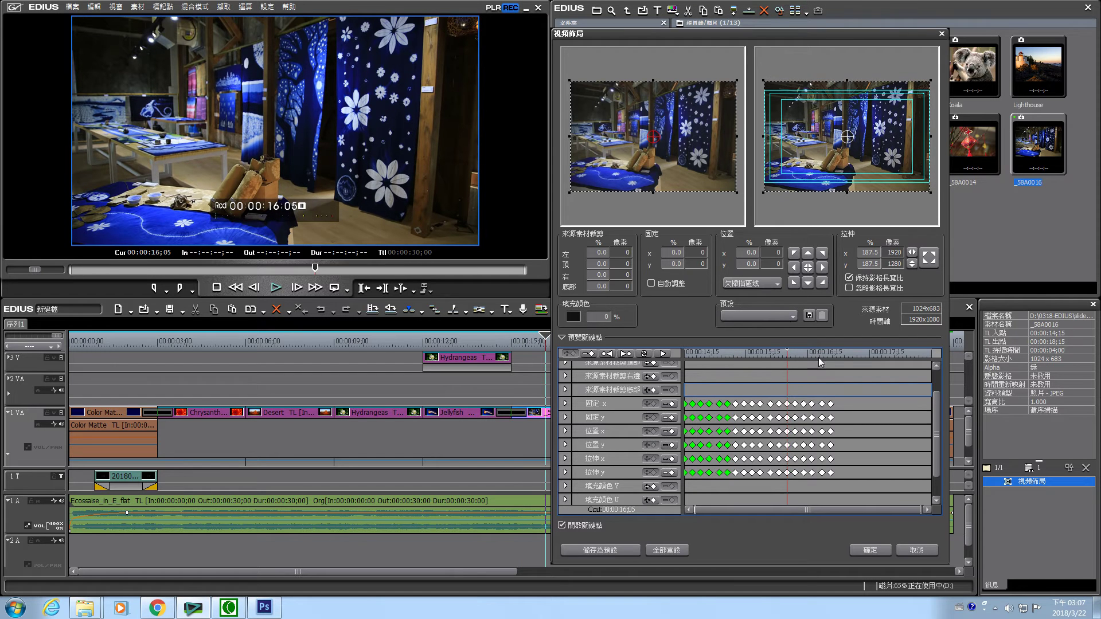
{"action": "left_click", "coordinate": [839, 353]}
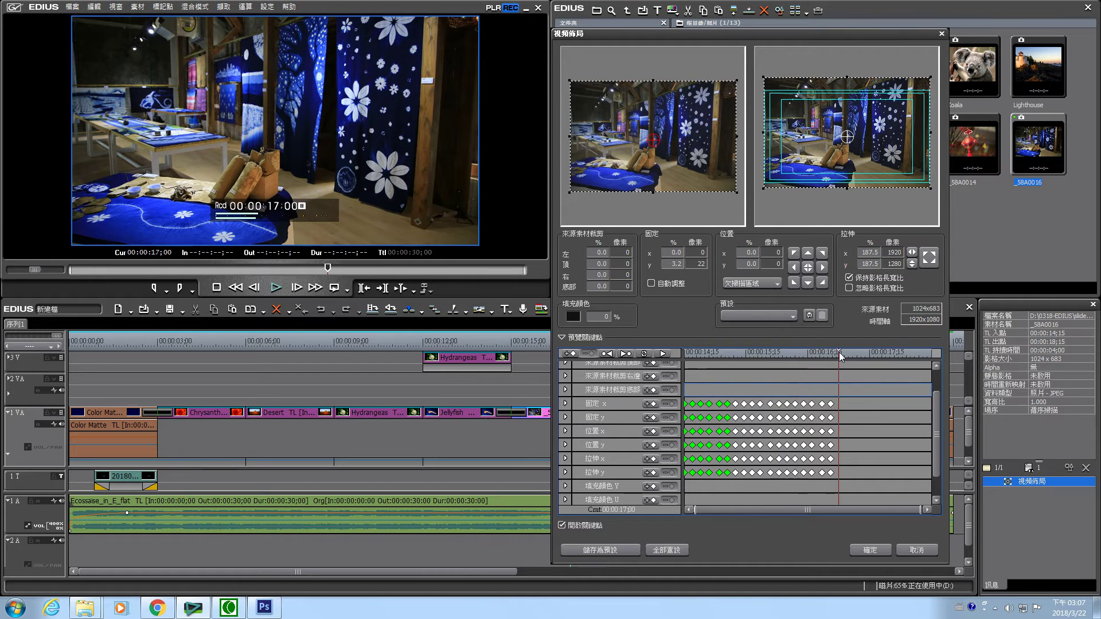
{"action": "key", "text": "ctrl+v"}
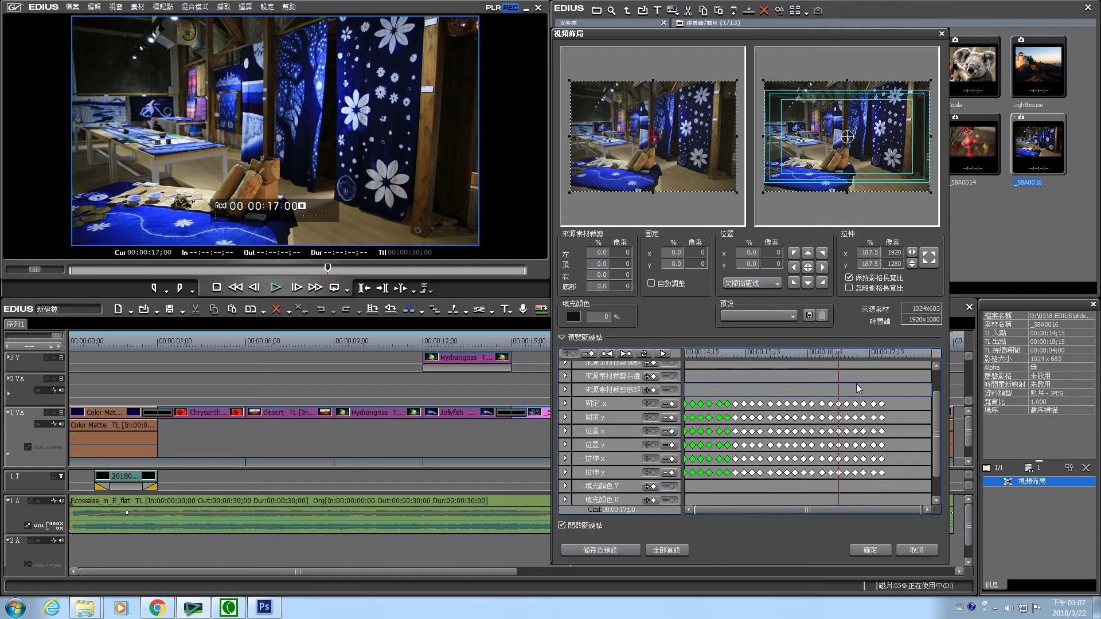
- Delete all anchor X (固定 x), position X/Y (位置) and stretch X/Y (拉伸) keyframes, keeping the anchor Y (固定 y) ones, and apply the layout
{"action": "left_click", "coordinate": [686, 353]}
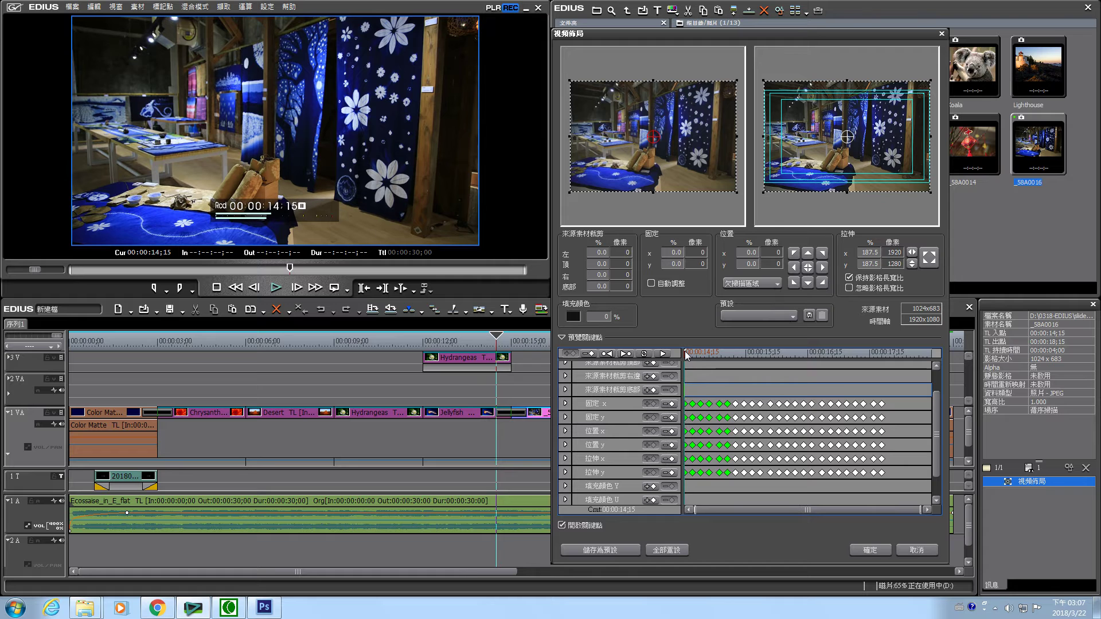
{"action": "left_click_drag", "start_coordinate": [687, 353], "coordinate": [728, 351]}
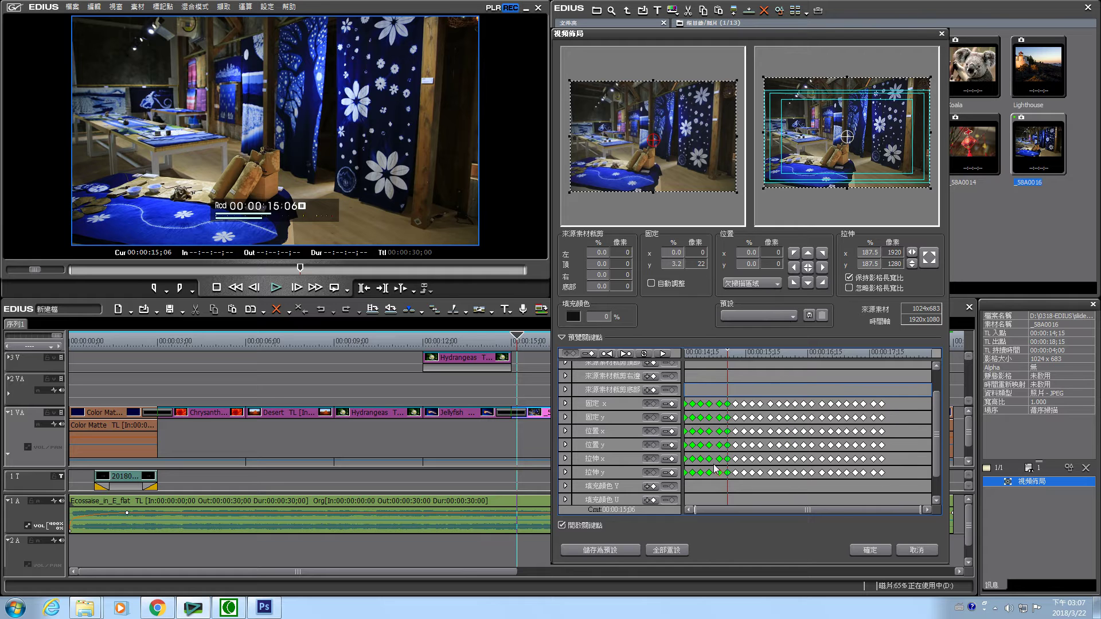
{"action": "left_click", "coordinate": [890, 393]}
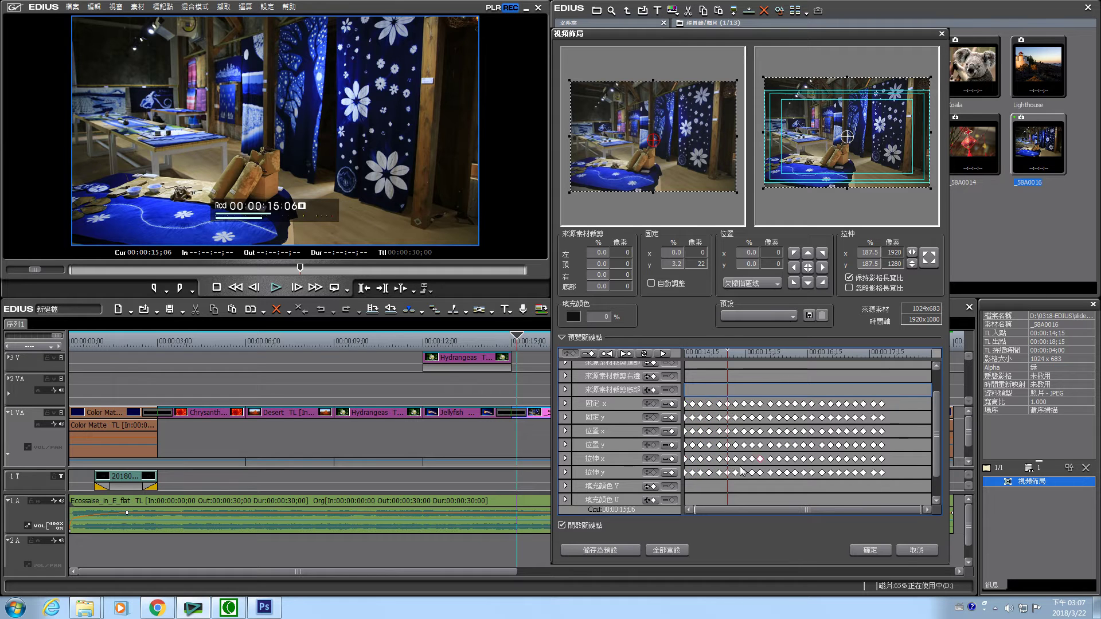
{"action": "left_click", "coordinate": [693, 473]}
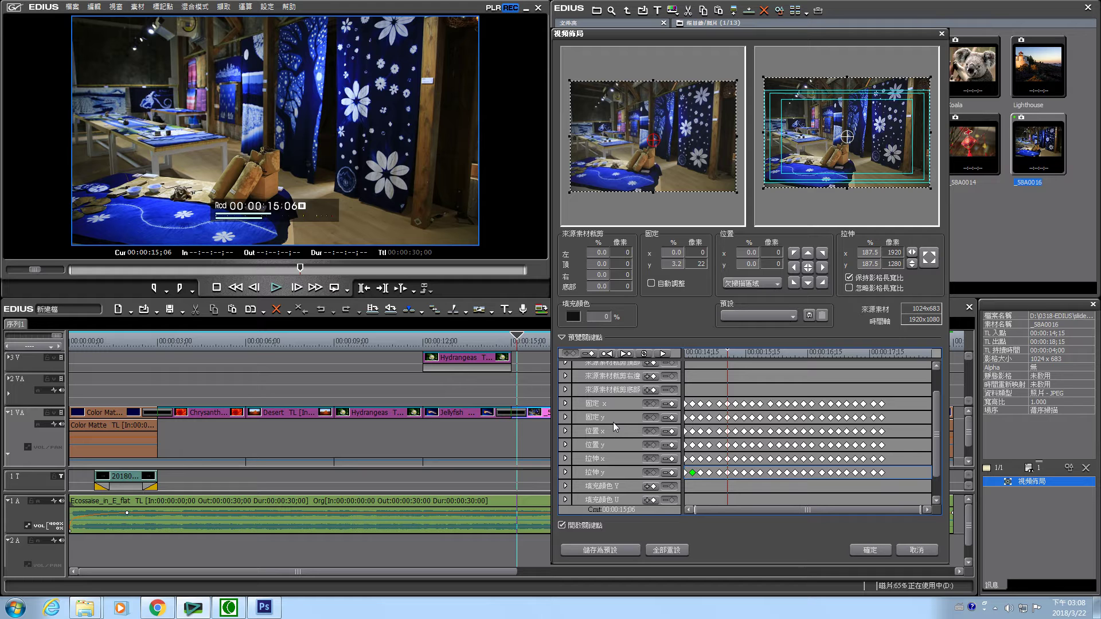
{"action": "left_click", "coordinate": [686, 418]}
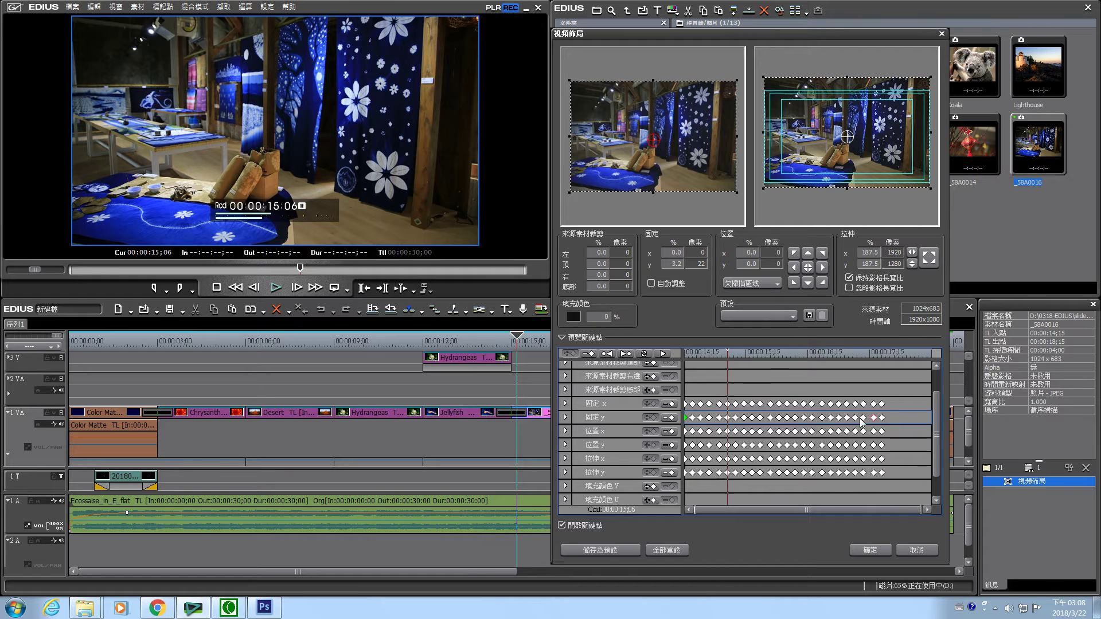
{"action": "left_click_drag", "start_coordinate": [897, 390], "coordinate": [684, 412]}
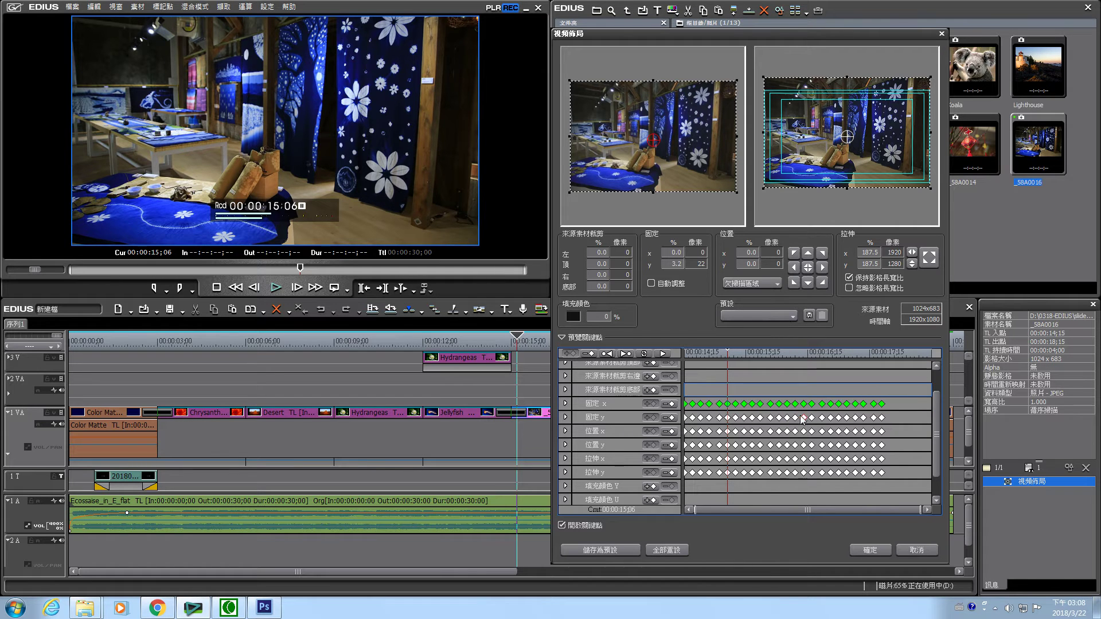
{"action": "key", "text": "Delete"}
{"action": "left_click_drag", "start_coordinate": [899, 428], "coordinate": [686, 487]}
{"action": "key", "text": "Delete"}
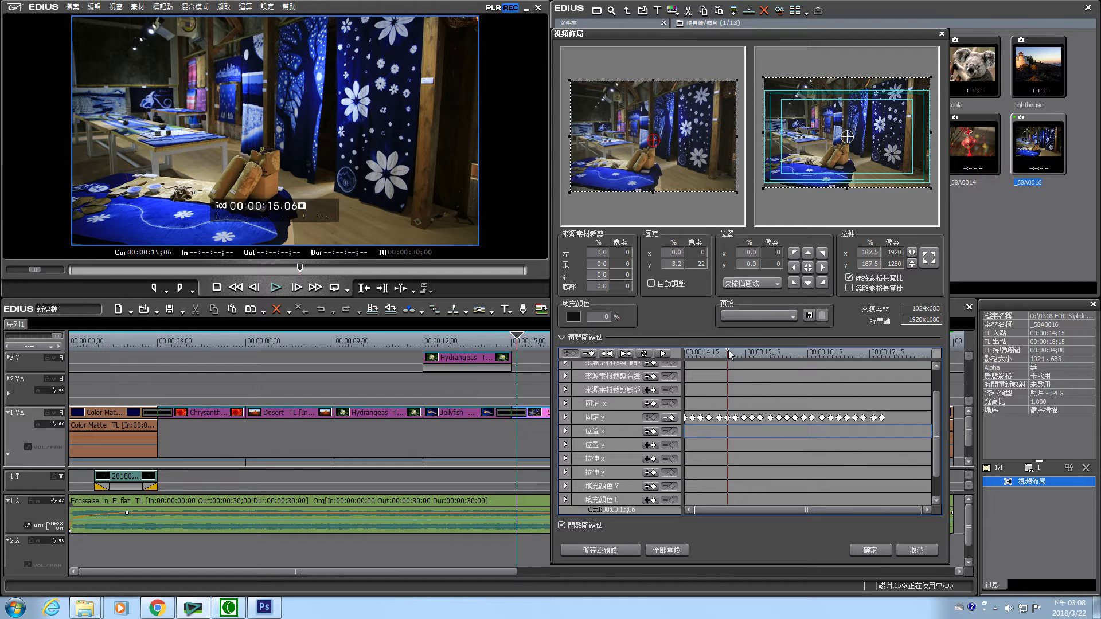
{"action": "left_click_drag", "start_coordinate": [701, 351], "coordinate": [766, 354]}
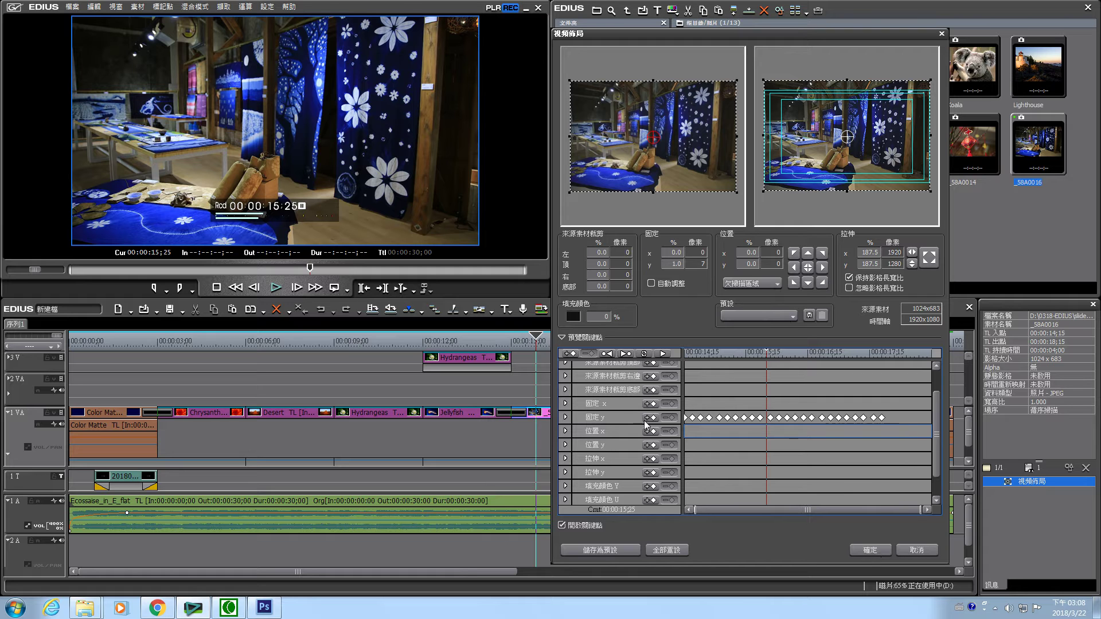
{"action": "left_click", "coordinate": [870, 550]}
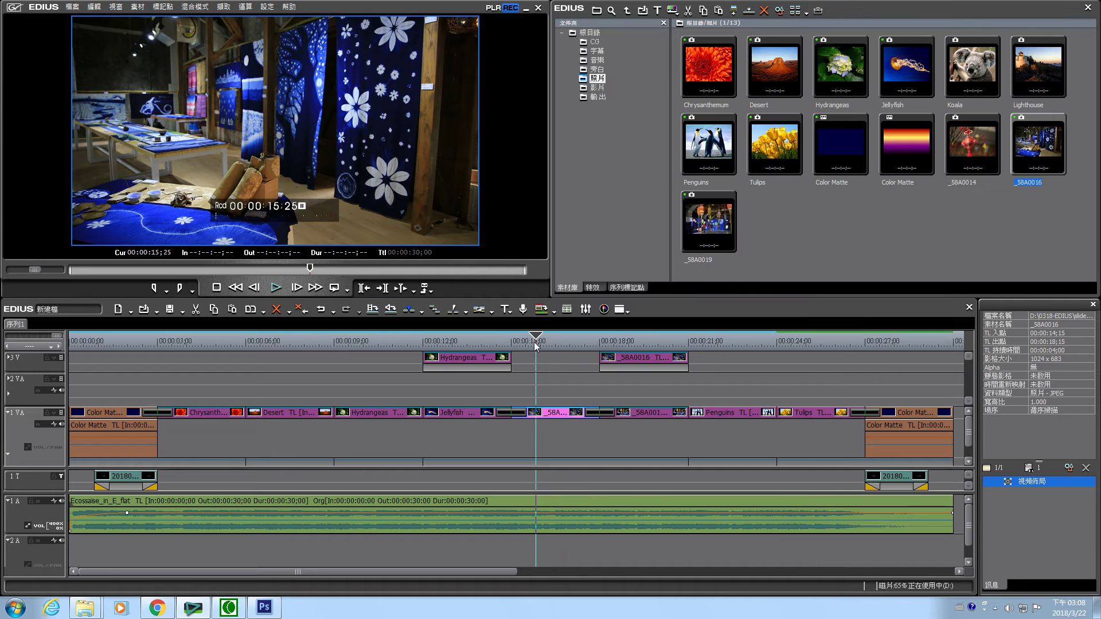
- Play back the shaking _S8A0016 clip on the 1VA track from about 00:00:15;00
{"action": "left_click", "coordinate": [511, 338]}
{"action": "left_click", "coordinate": [274, 288]}
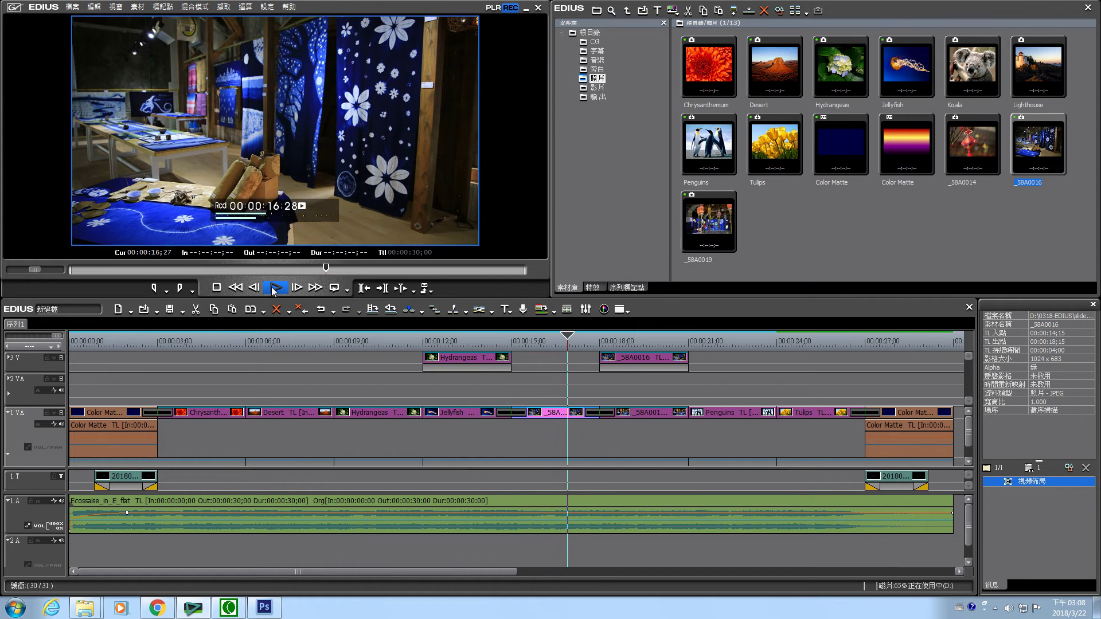
{"action": "key", "text": "space"}
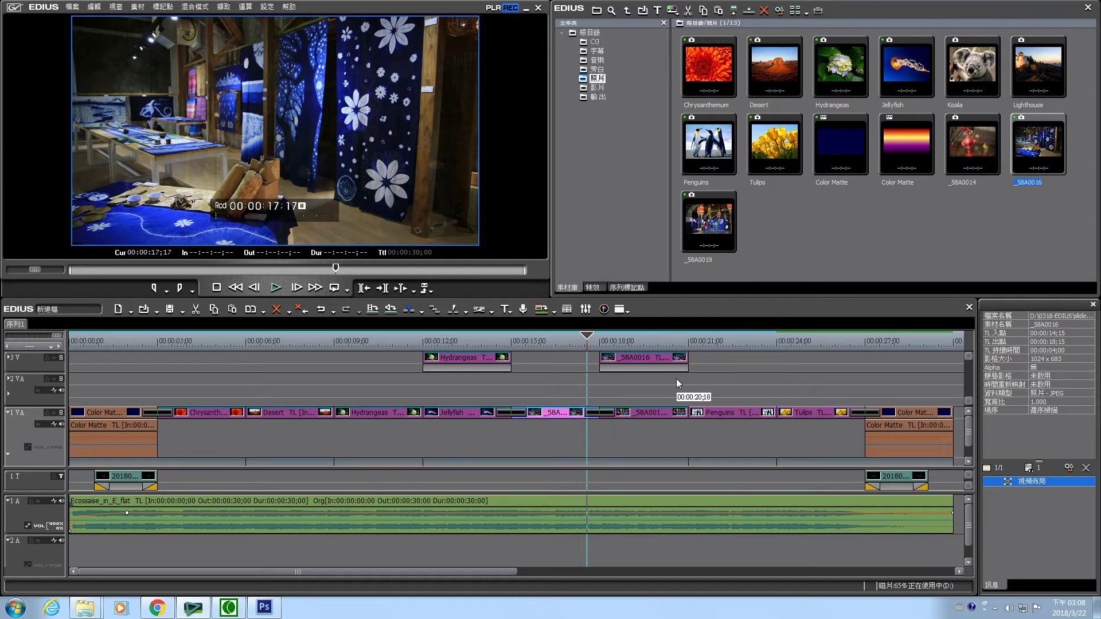
- Open the video layout of the _S8A0016 clip on the 3V track and examine its top and bottom crop keyframes at 00:00:18;01 and 00:00:18;09
{"action": "left_click_drag", "start_coordinate": [591, 337], "coordinate": [618, 335]}
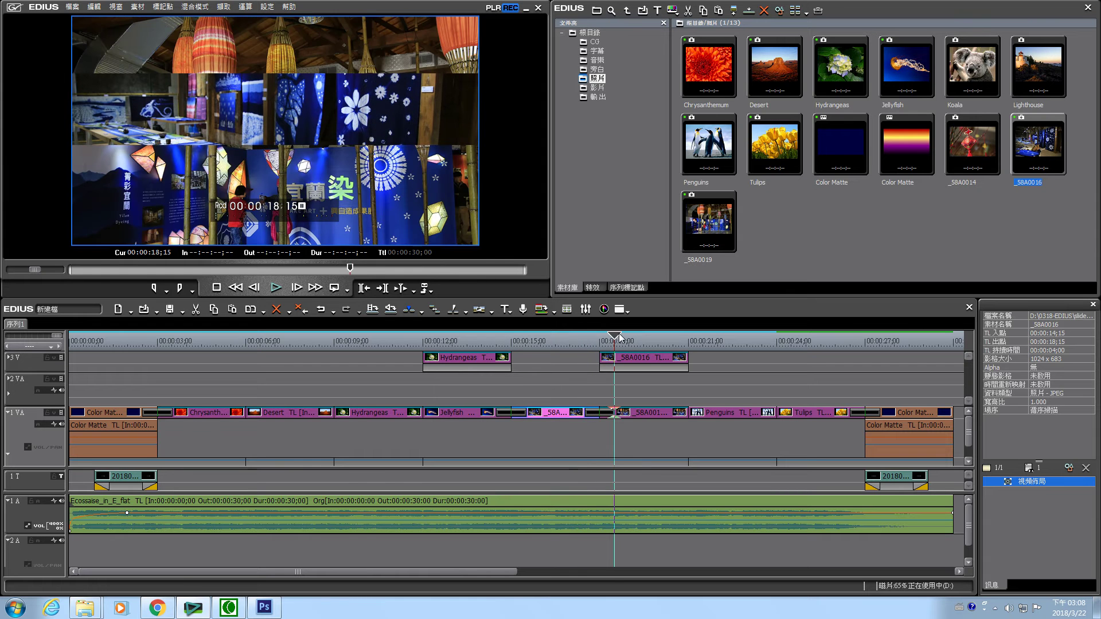
{"action": "left_click", "coordinate": [636, 360]}
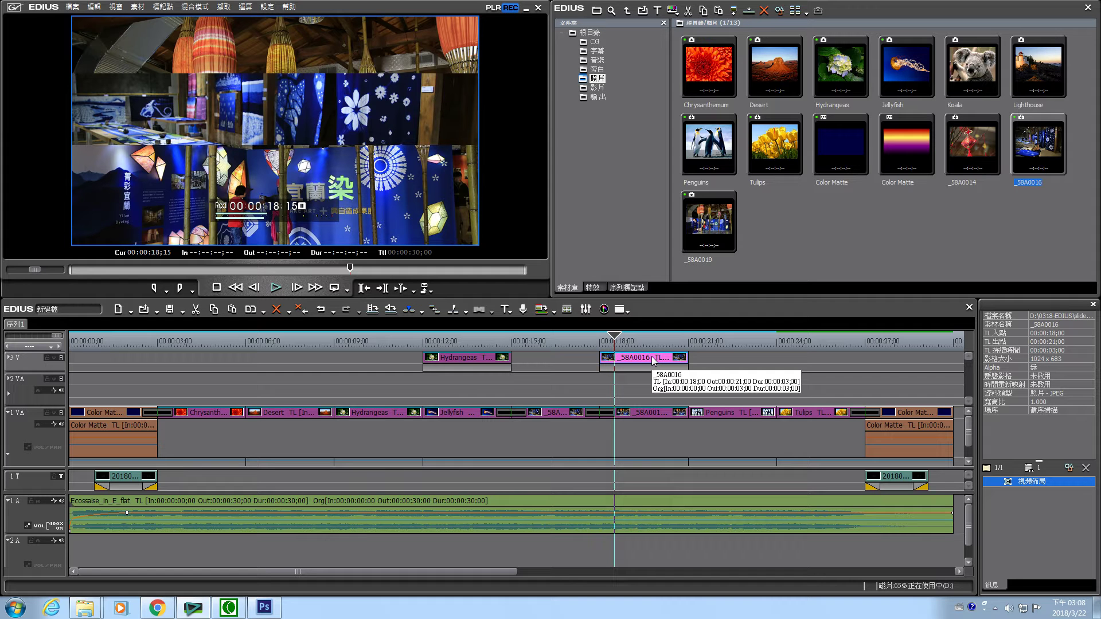
{"action": "double_click", "coordinate": [1077, 484]}
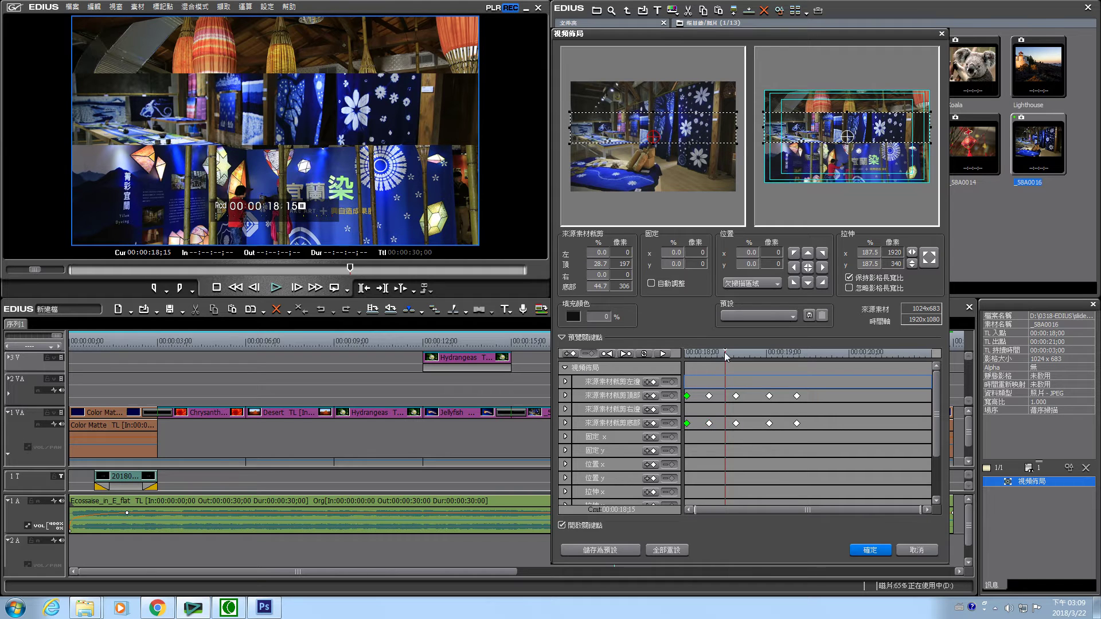
{"action": "left_click_drag", "start_coordinate": [725, 350], "coordinate": [686, 355]}
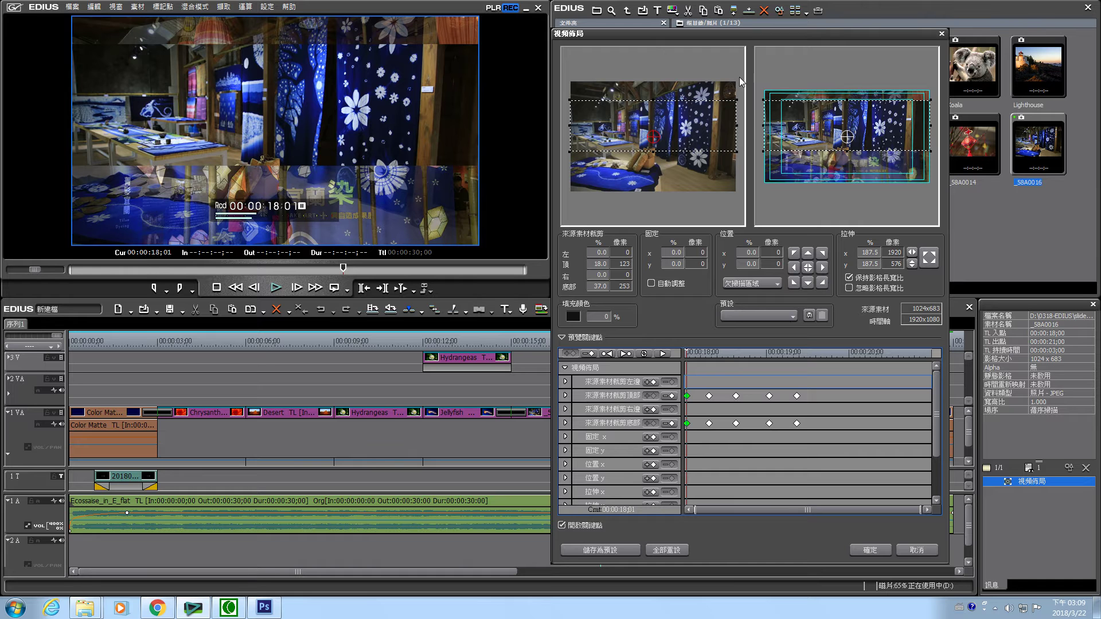
{"action": "left_click", "coordinate": [709, 353]}
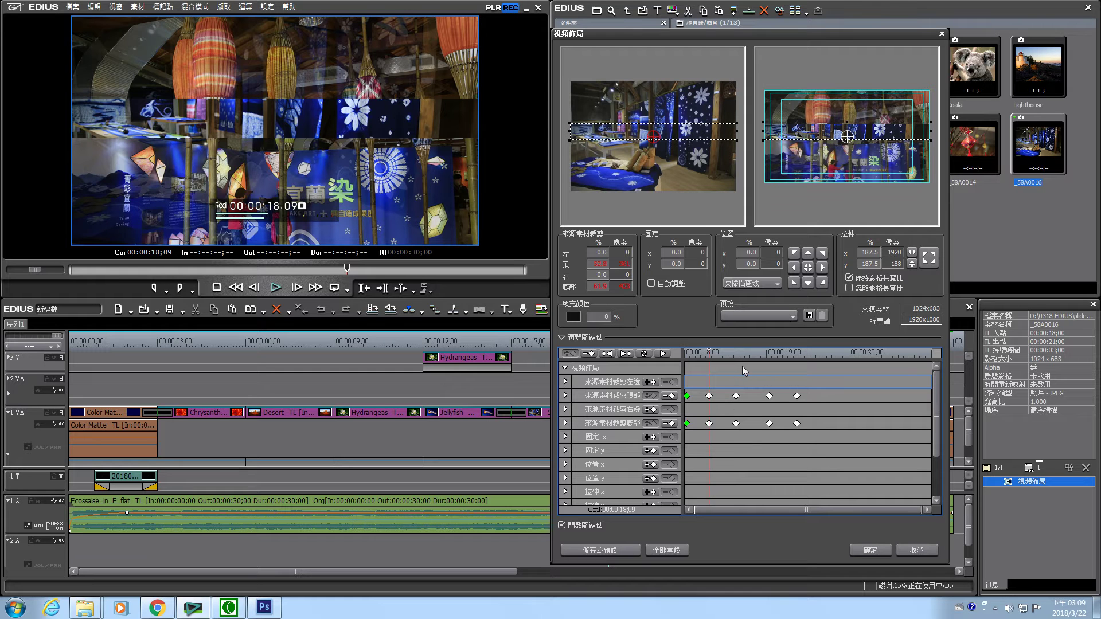
{"action": "left_click", "coordinate": [709, 396]}
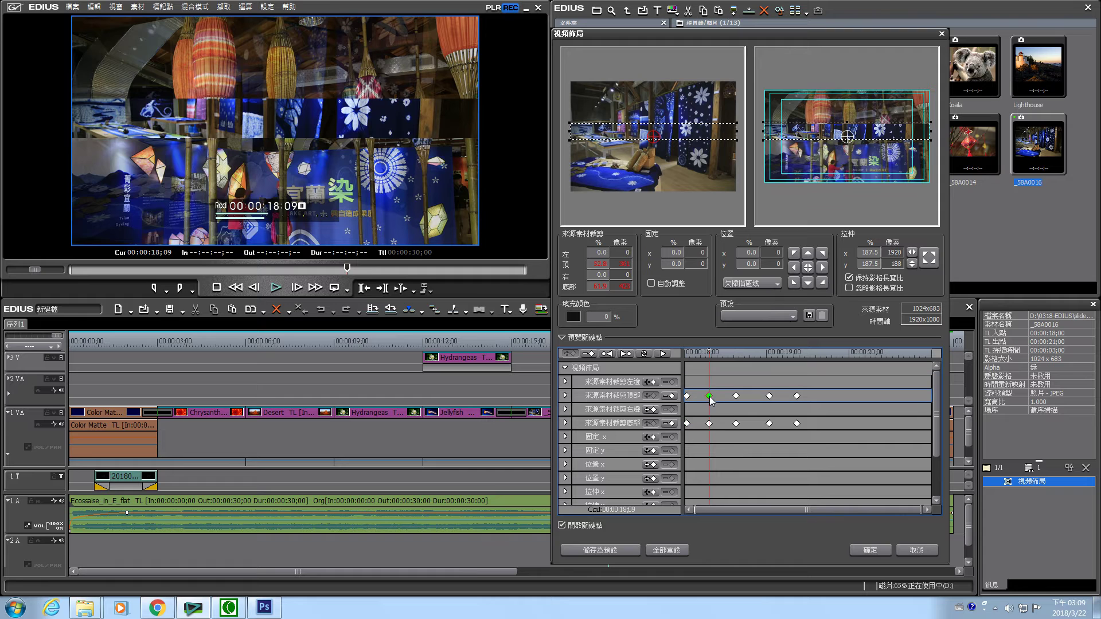
{"action": "left_click", "coordinate": [709, 424]}
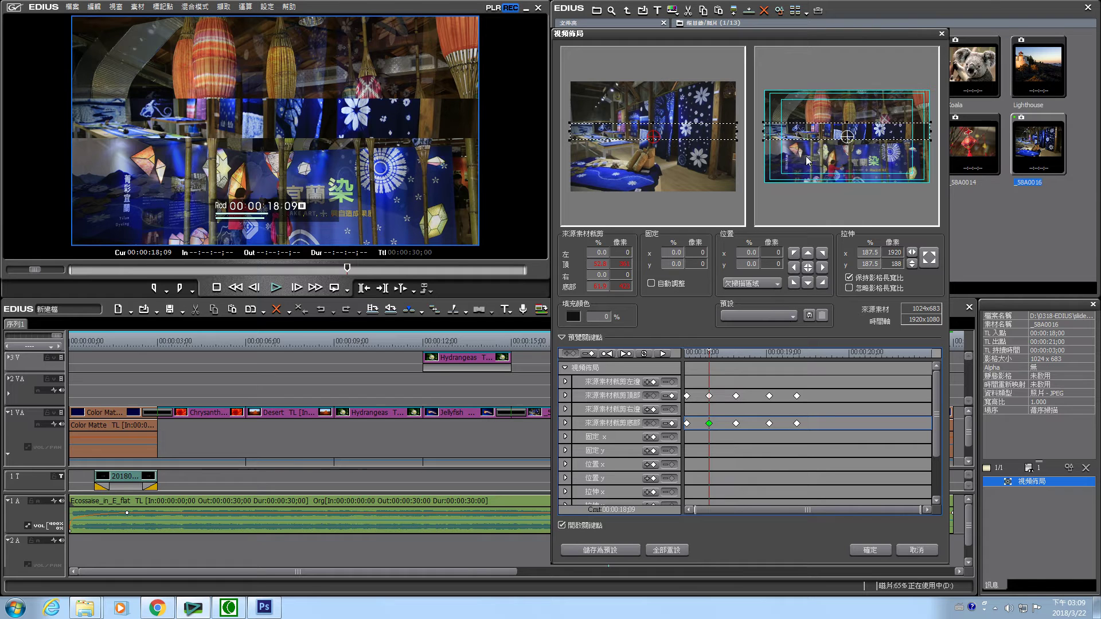
- Examine the remaining crop keyframes at 00:00:18;19, 00:00:19;01 and 00:00:19;11, and close the video layout
{"action": "left_click_drag", "start_coordinate": [710, 352], "coordinate": [731, 446]}
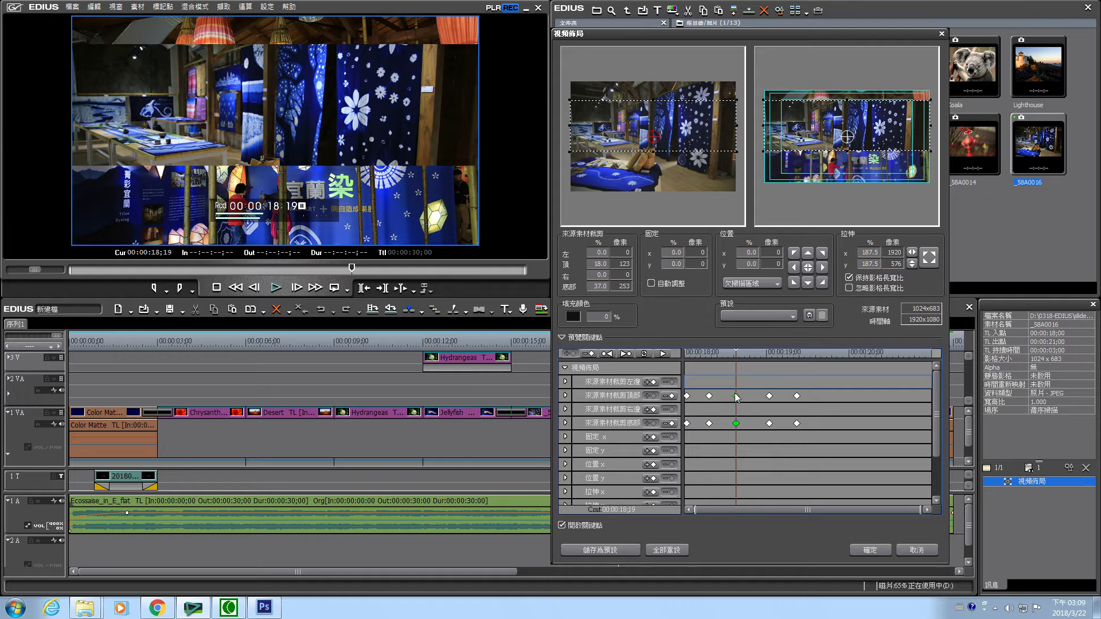
{"action": "left_click_drag", "start_coordinate": [697, 392], "coordinate": [685, 442]}
{"action": "left_click_drag", "start_coordinate": [752, 388], "coordinate": [727, 445]}
{"action": "left_click_drag", "start_coordinate": [690, 388], "coordinate": [684, 439]}
{"action": "left_click_drag", "start_coordinate": [756, 352], "coordinate": [771, 352]}
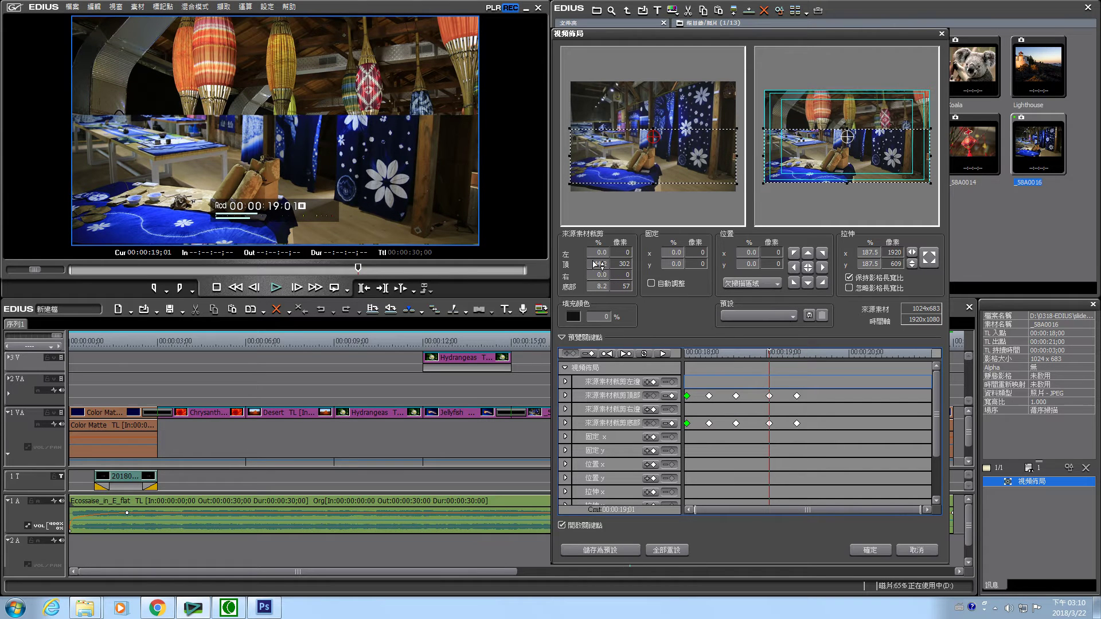
{"action": "left_click_drag", "start_coordinate": [775, 352], "coordinate": [799, 354]}
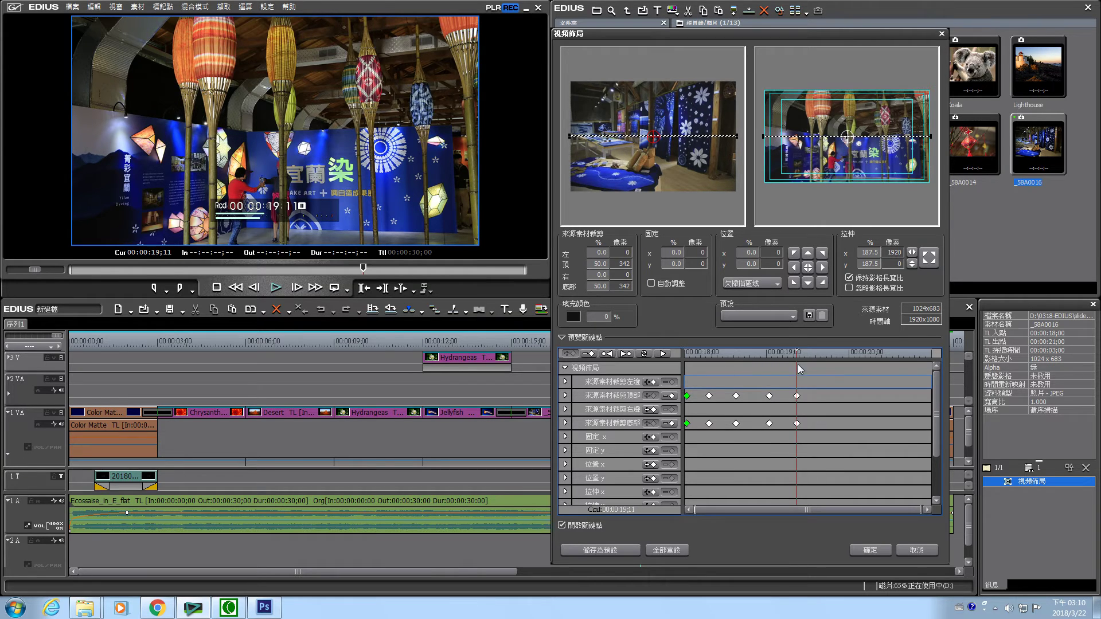
{"action": "left_click", "coordinate": [873, 549]}
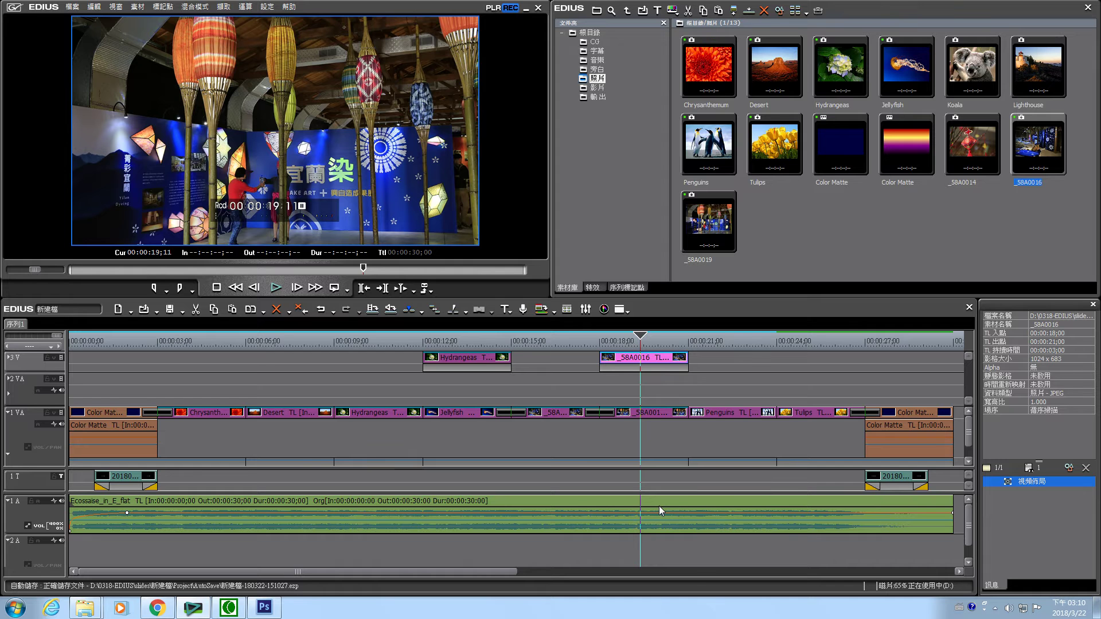
- Play the timeline from 00:00:15;15 and again from 00:00:17;07 to review the shake and the moving crop up to the Penguins clip
{"action": "left_click_drag", "start_coordinate": [641, 338], "coordinate": [557, 339]}
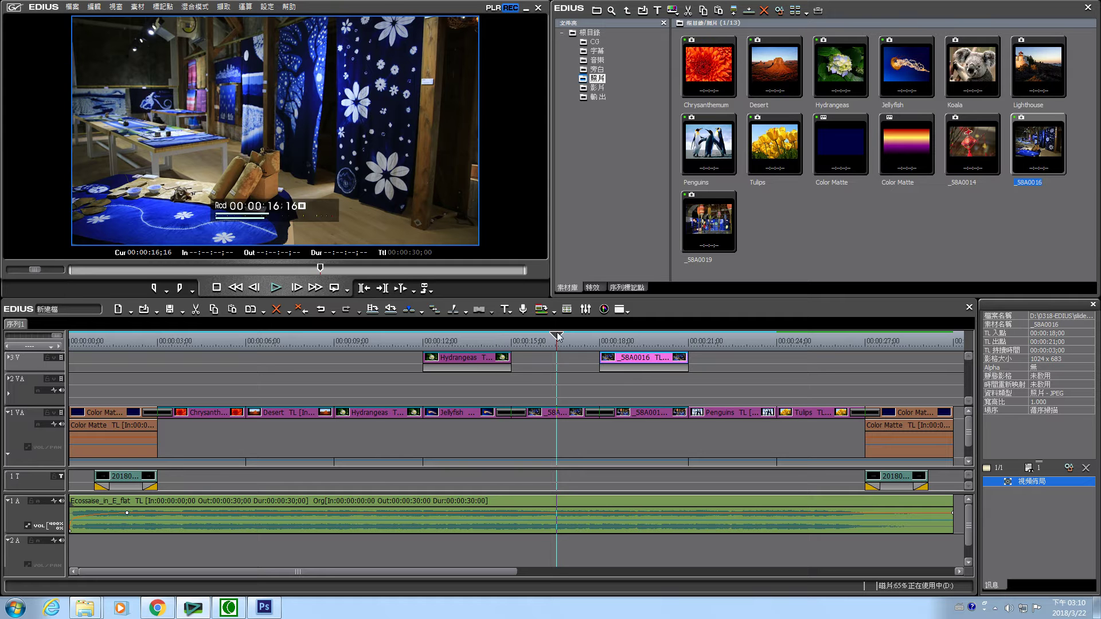
{"action": "left_click_drag", "start_coordinate": [557, 339], "coordinate": [530, 341]}
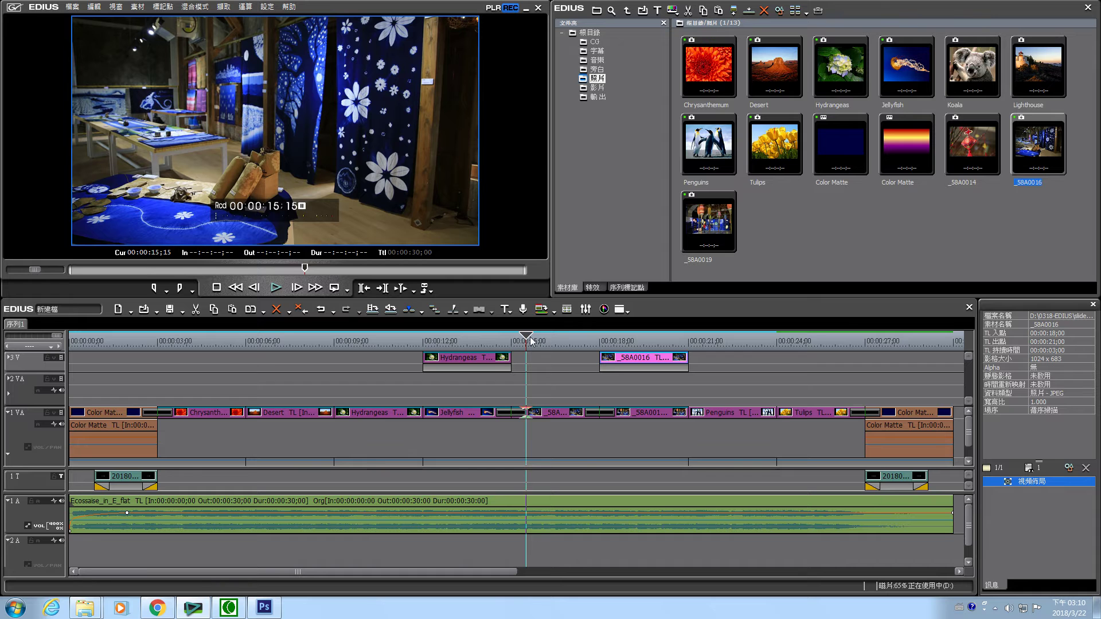
{"action": "left_click", "coordinate": [277, 288]}
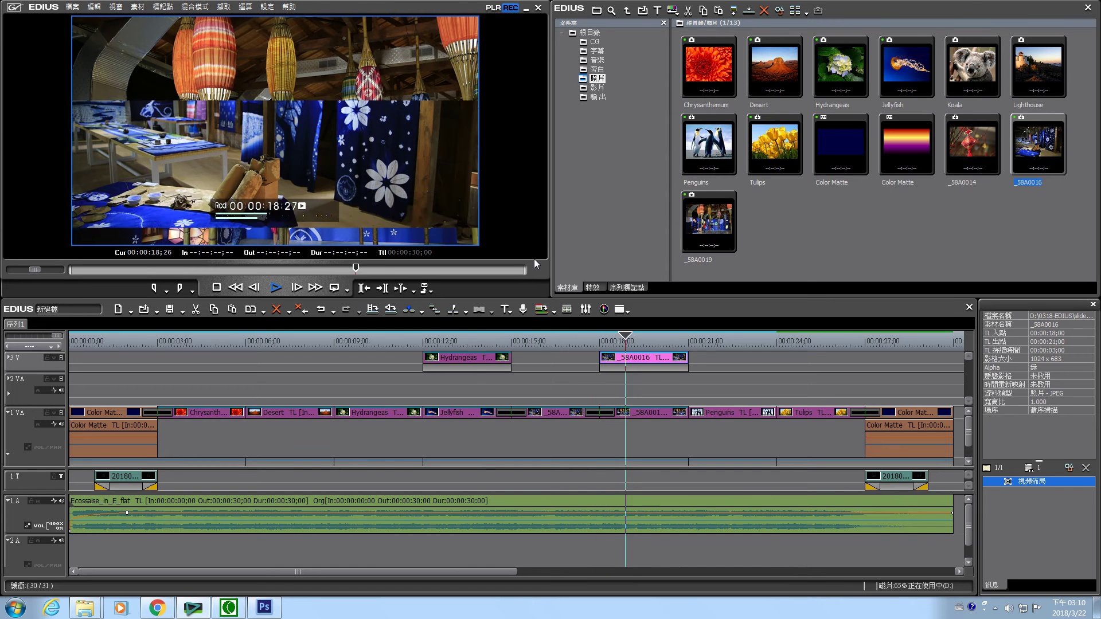
{"action": "left_click", "coordinate": [577, 336]}
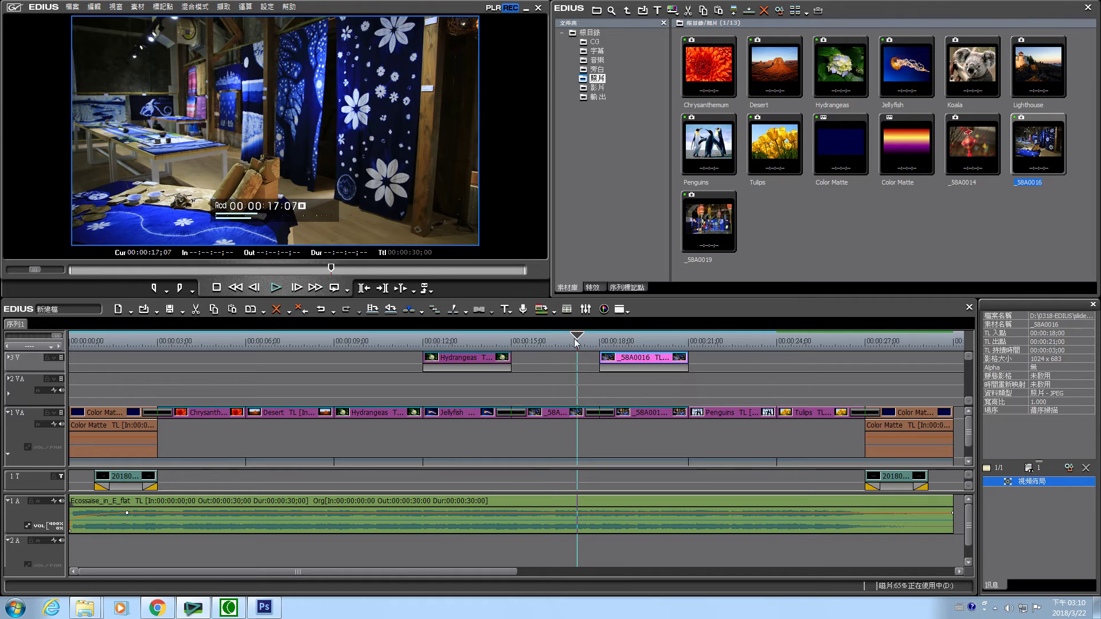
{"action": "left_click", "coordinate": [274, 288]}
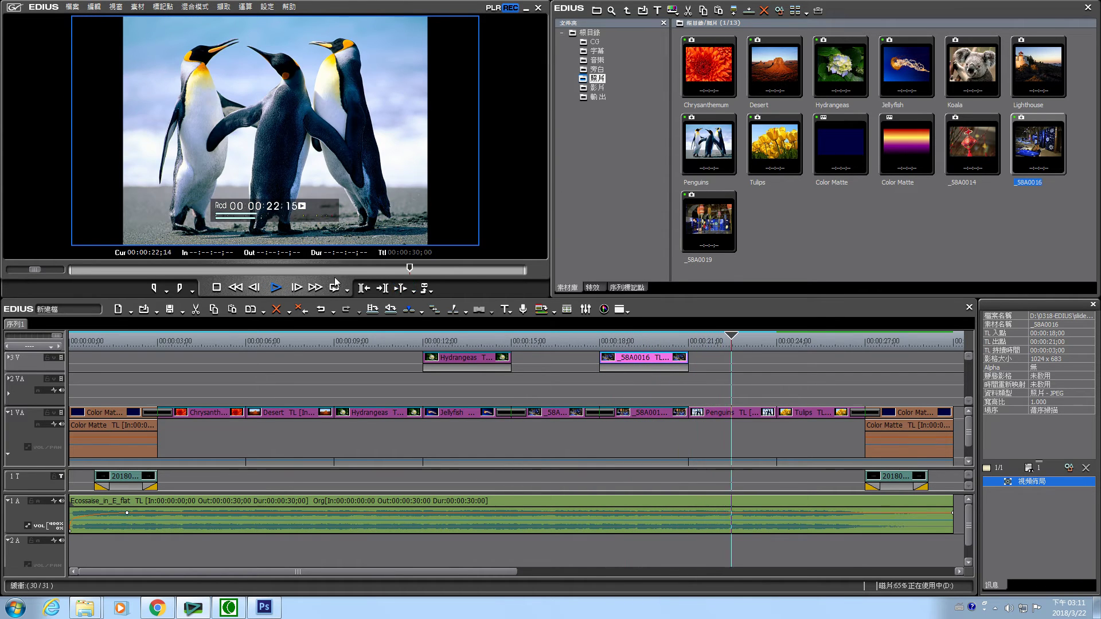
{"action": "left_click", "coordinate": [275, 288]}
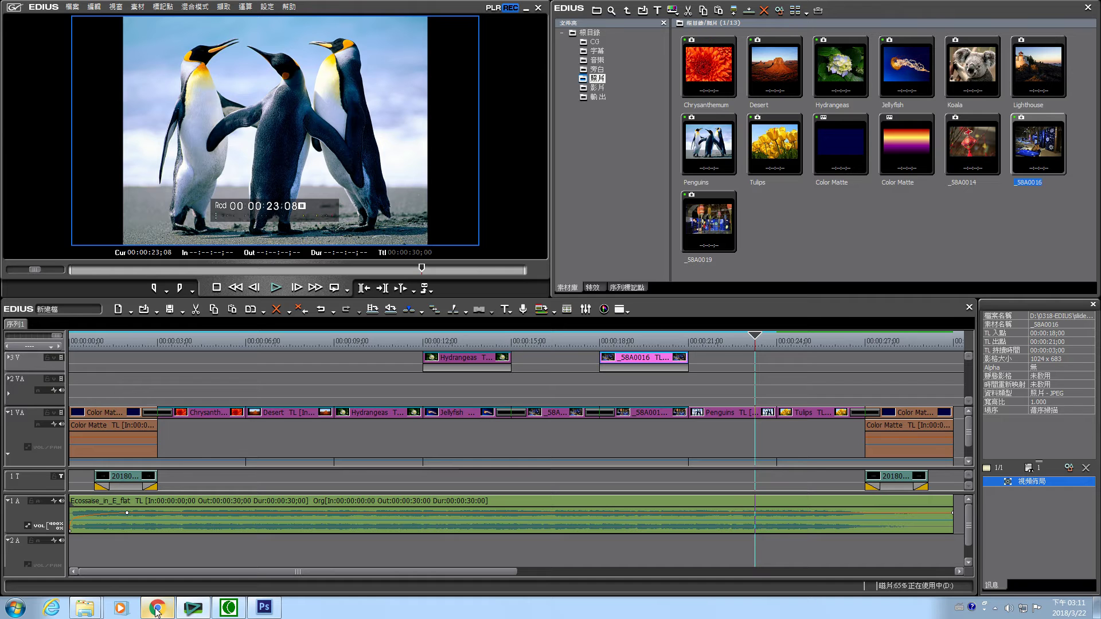
{"action": "mouse_move", "coordinate": [157, 610]}
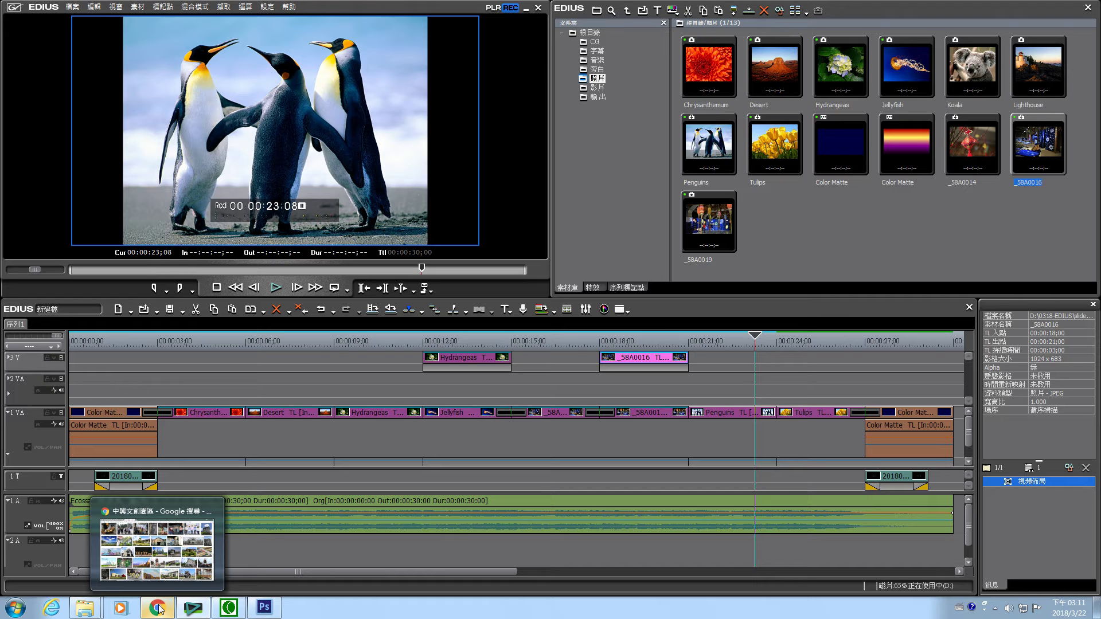
{"action": "left_click", "coordinate": [800, 266]}
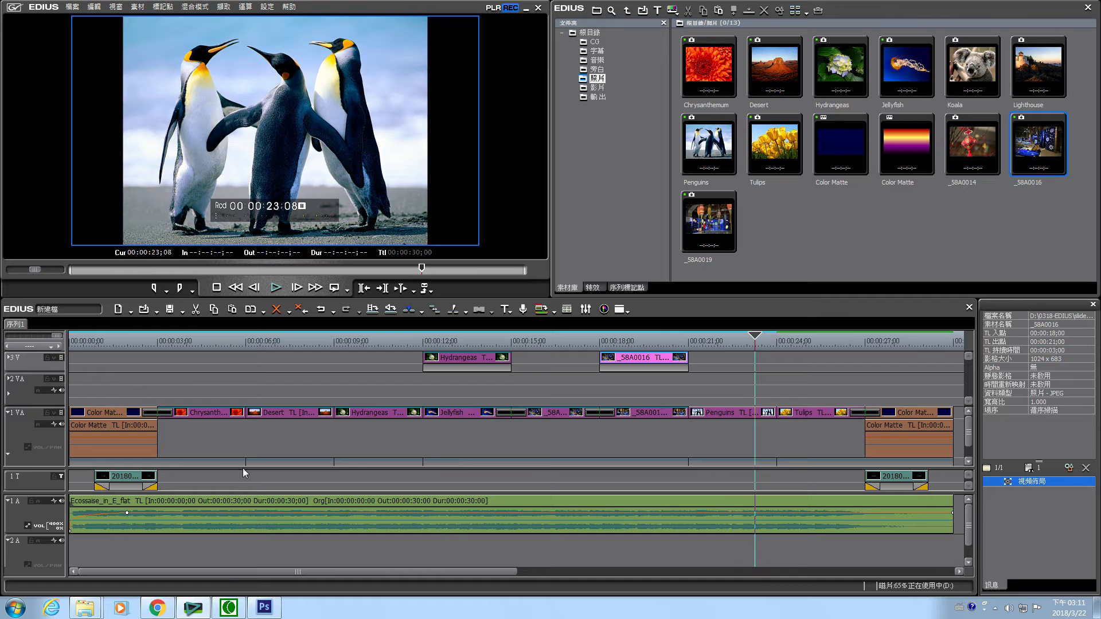
{"action": "left_click", "coordinate": [229, 607]}
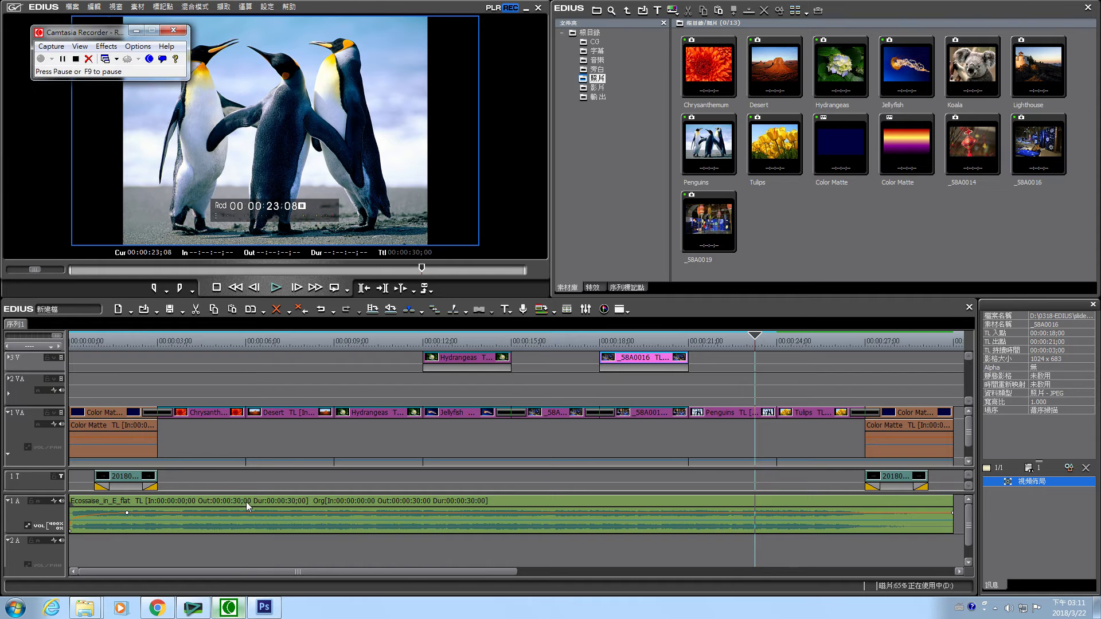
{"action": "left_click", "coordinate": [63, 58]}
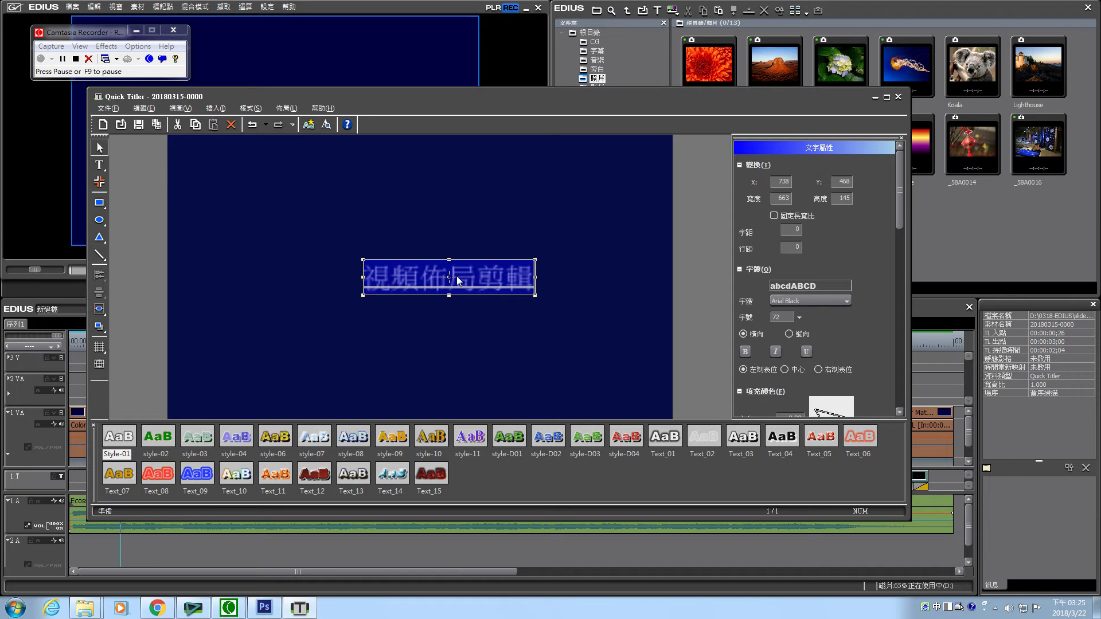
- Centre the 視頻佈局剪輯 title horizontally on screen, and try style-02 on it before reapplying Style-01
{"action": "left_click", "coordinate": [102, 311]}
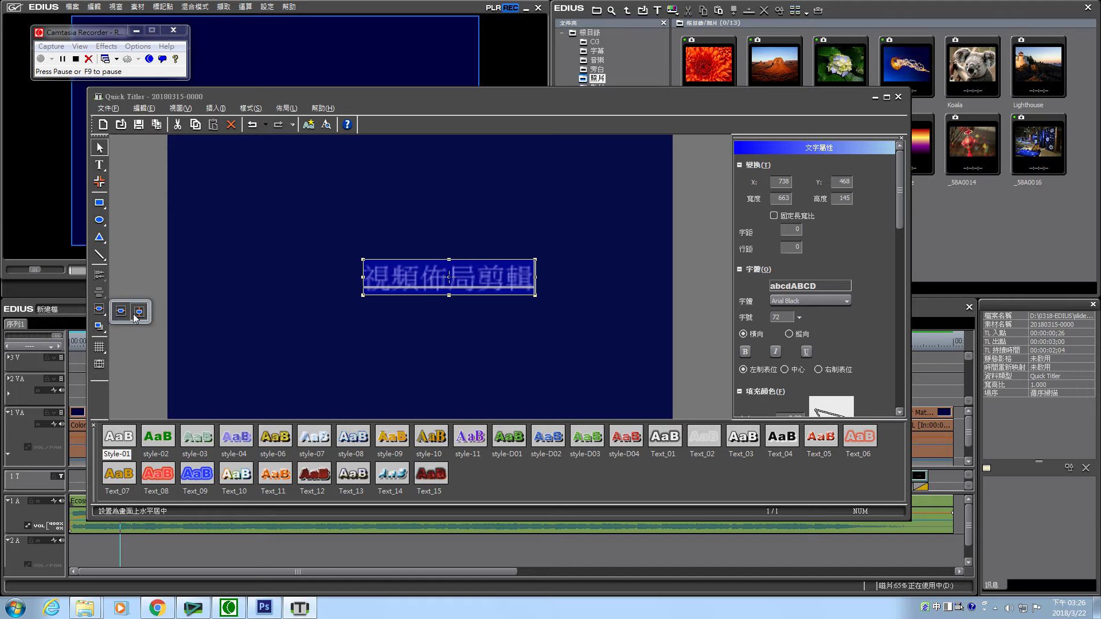
{"action": "left_click", "coordinate": [139, 314]}
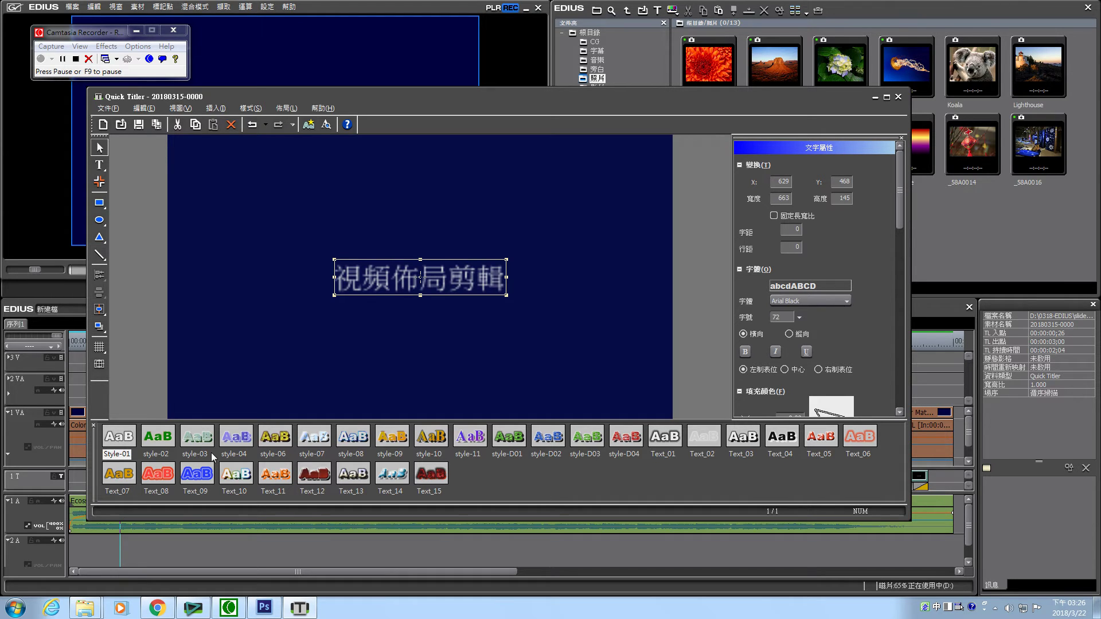
{"action": "left_click", "coordinate": [132, 440]}
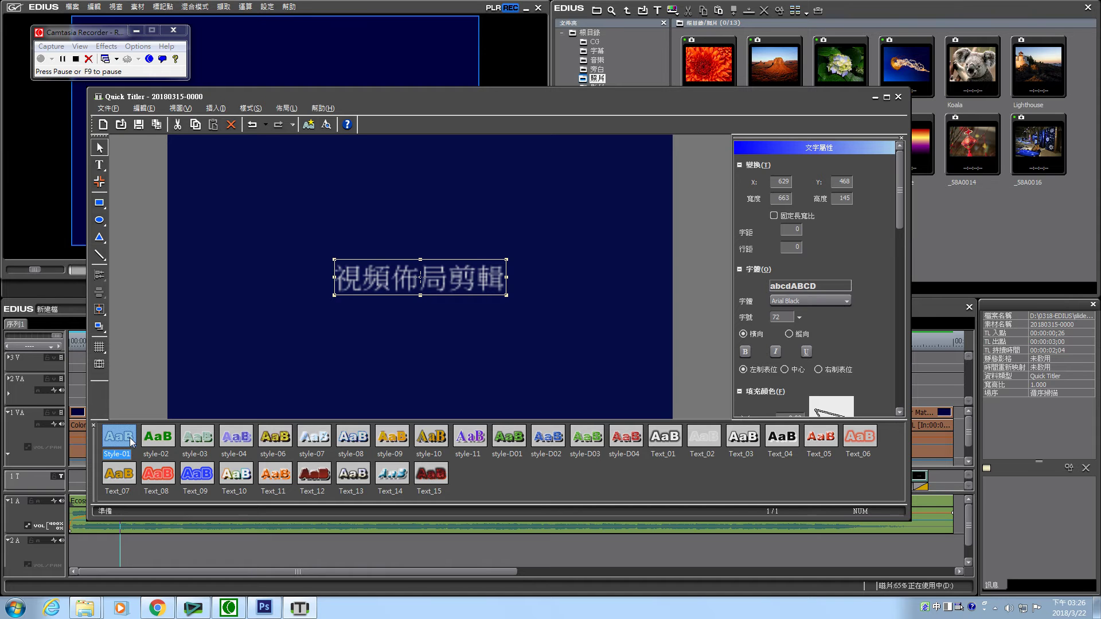
{"action": "left_click", "coordinate": [159, 438]}
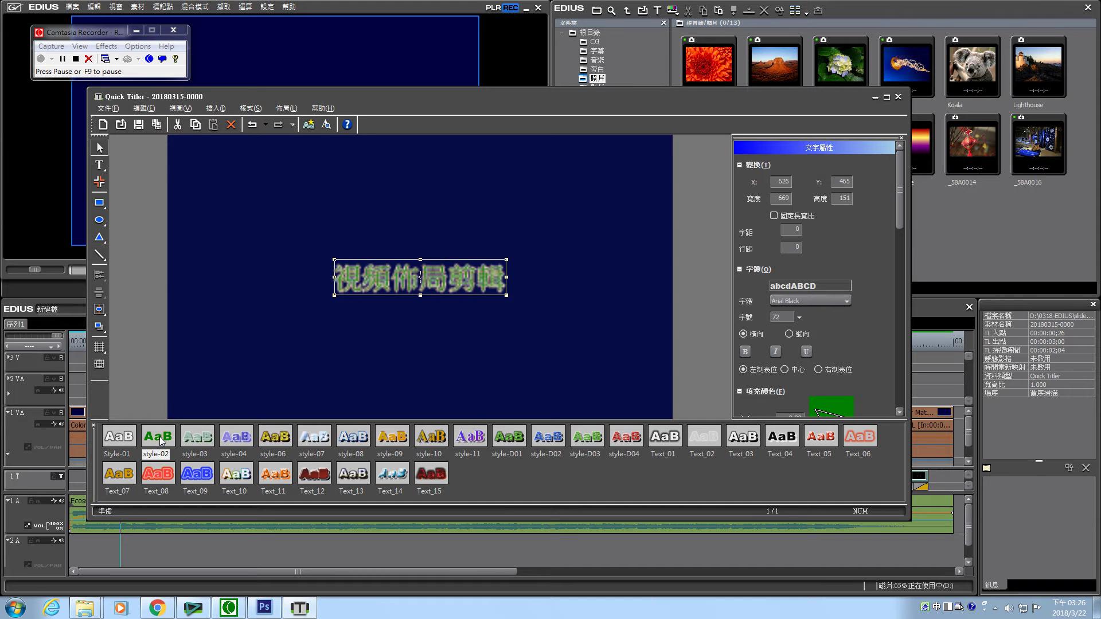
{"action": "left_click", "coordinate": [117, 442]}
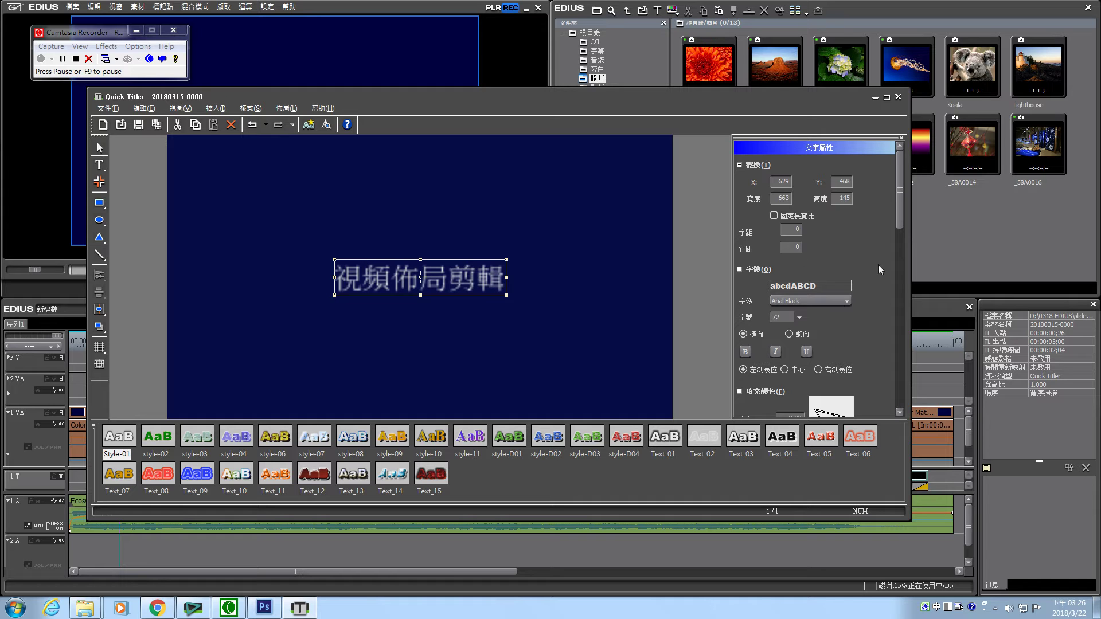
- Set the title's font to 微軟正黑體 and centre the text horizontally on screen again
{"action": "left_click", "coordinate": [845, 300]}
{"action": "left_click_drag", "start_coordinate": [846, 339], "coordinate": [846, 537]}
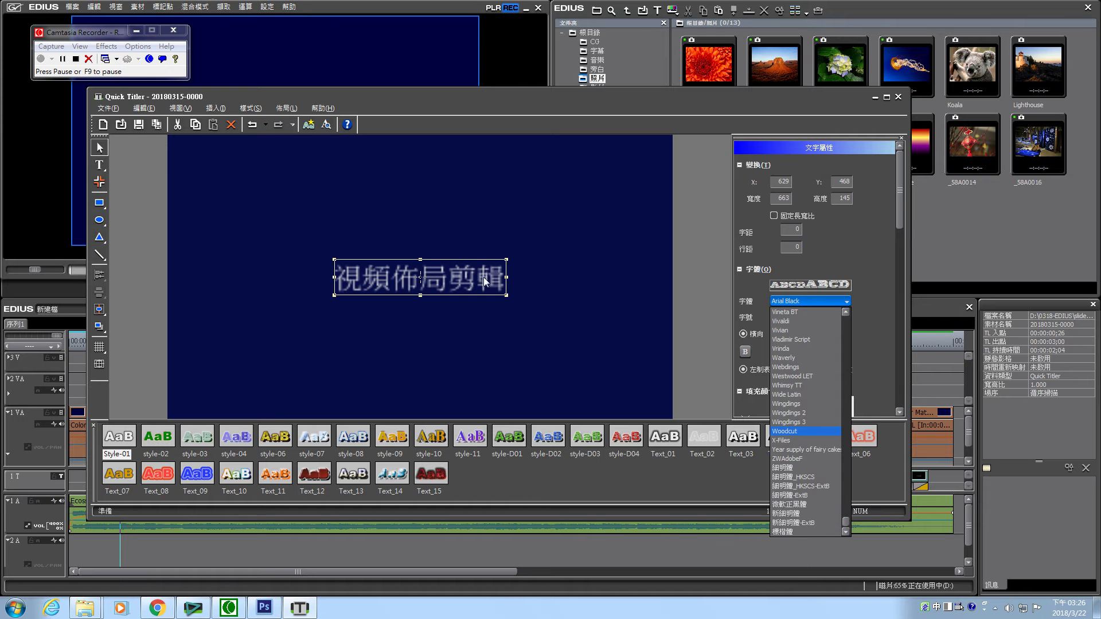
{"action": "left_click", "coordinate": [805, 504]}
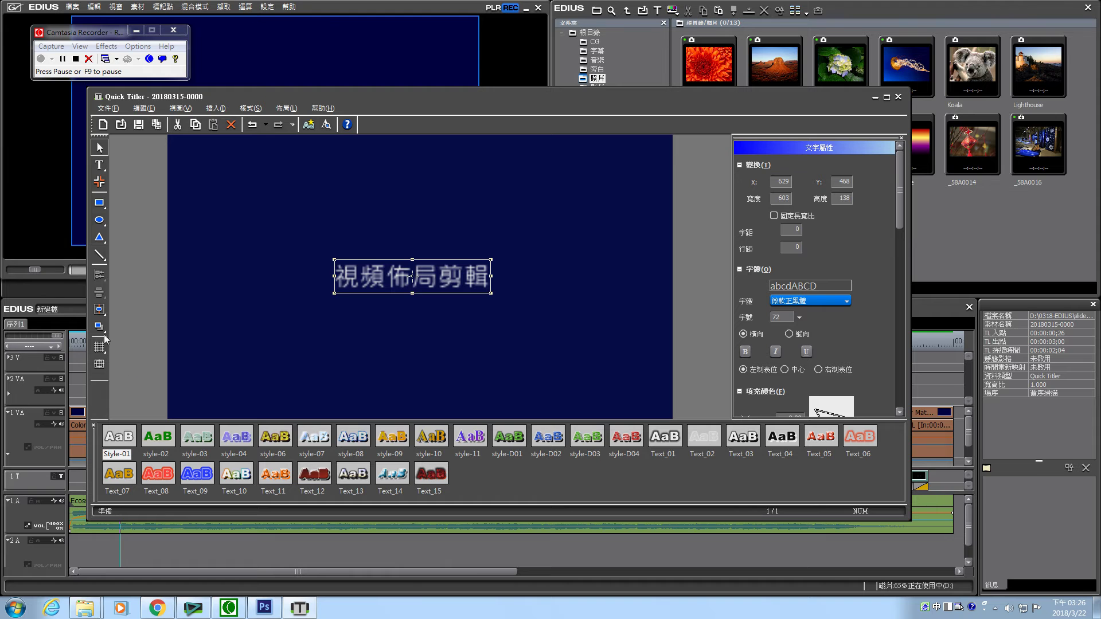
{"action": "left_click", "coordinate": [98, 310]}
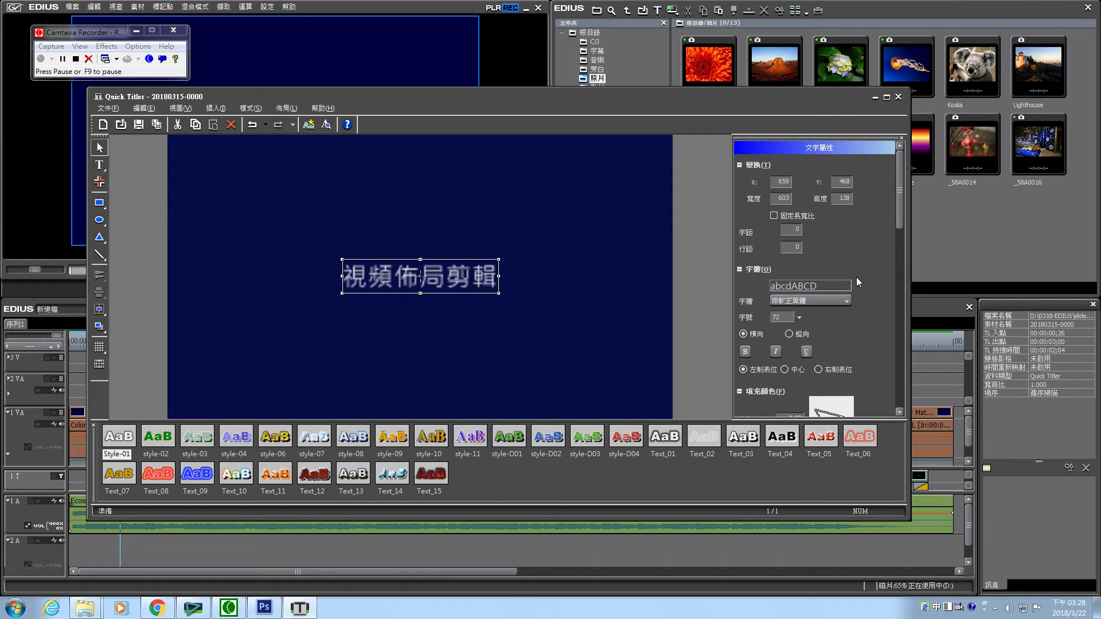
- Try the 細明體 font and a shifted X position on the title, restoring 微軟正黑體 and undoing the move
{"action": "left_click", "coordinate": [847, 301]}
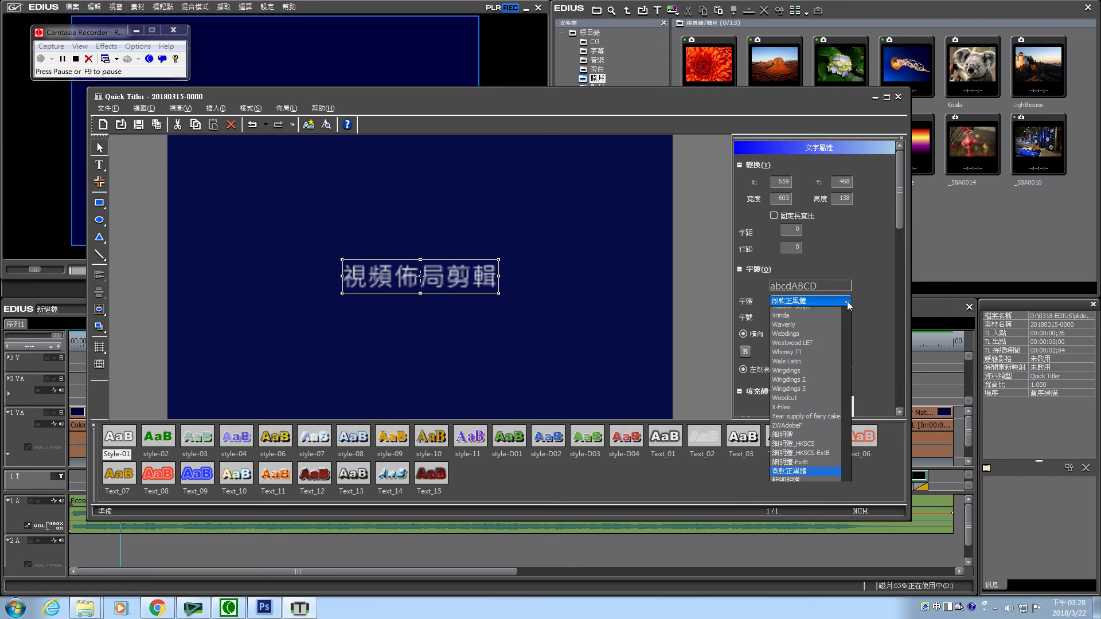
{"action": "left_click", "coordinate": [798, 469]}
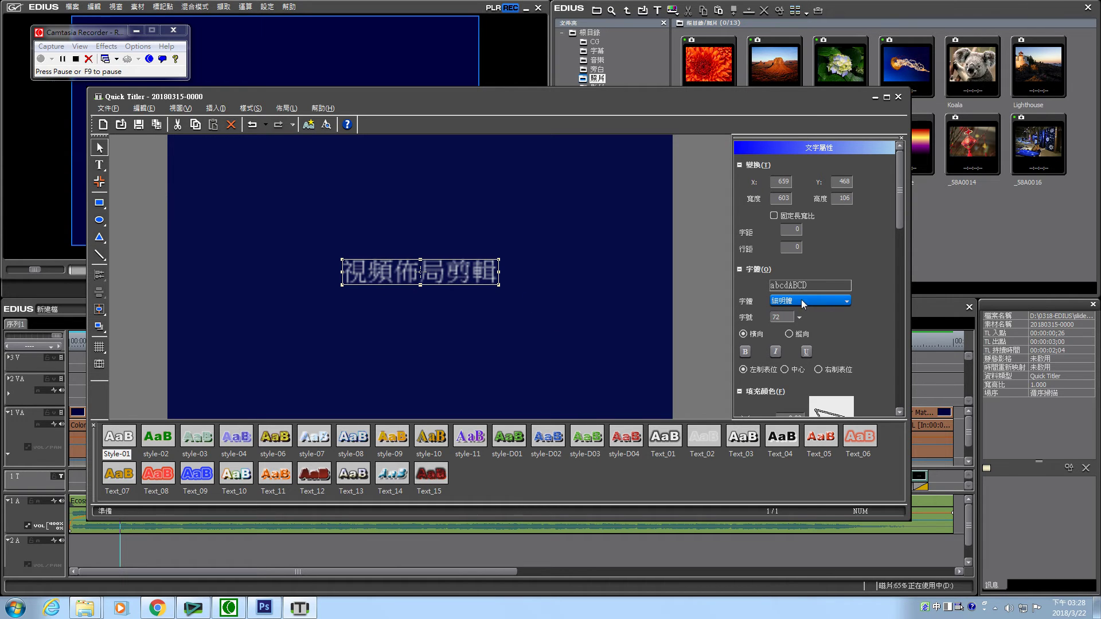
{"action": "left_click", "coordinate": [848, 302]}
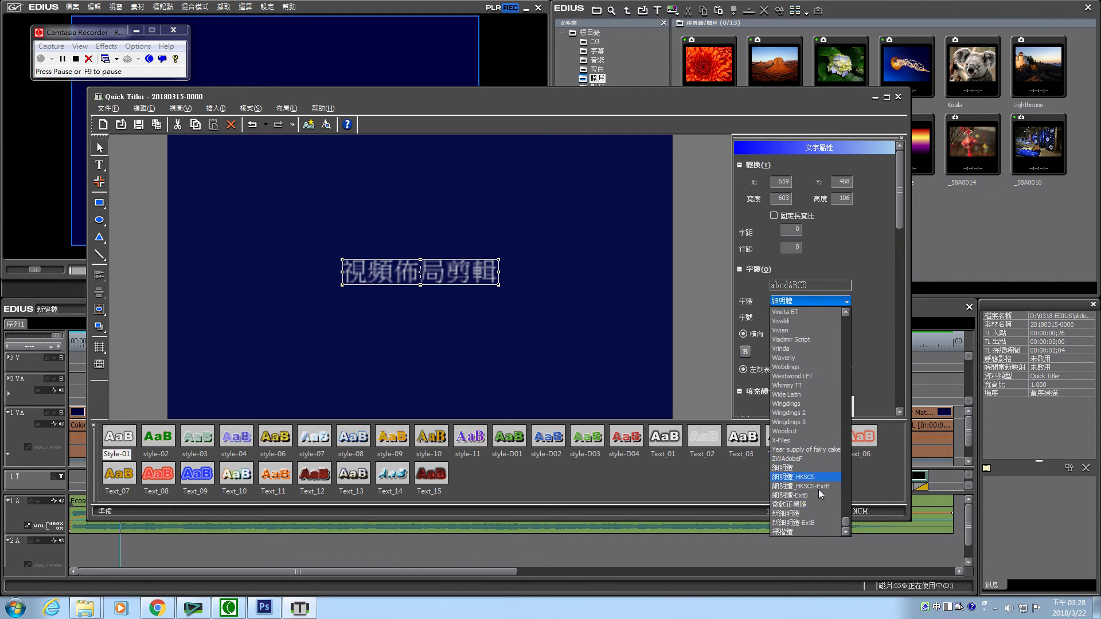
{"action": "left_click", "coordinate": [798, 505]}
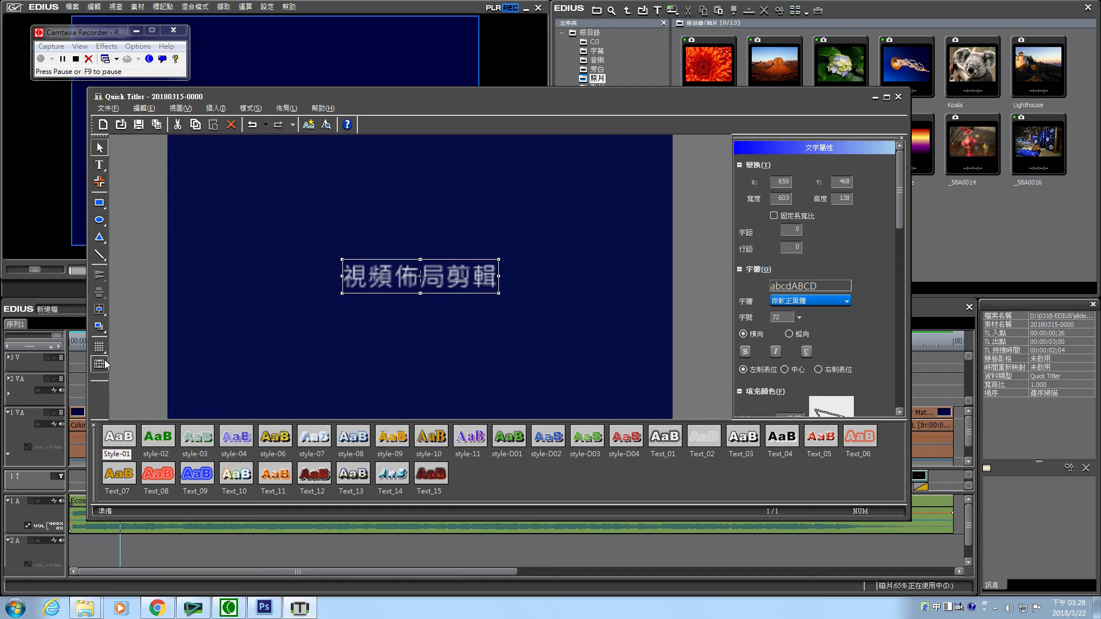
{"action": "left_click", "coordinate": [444, 268]}
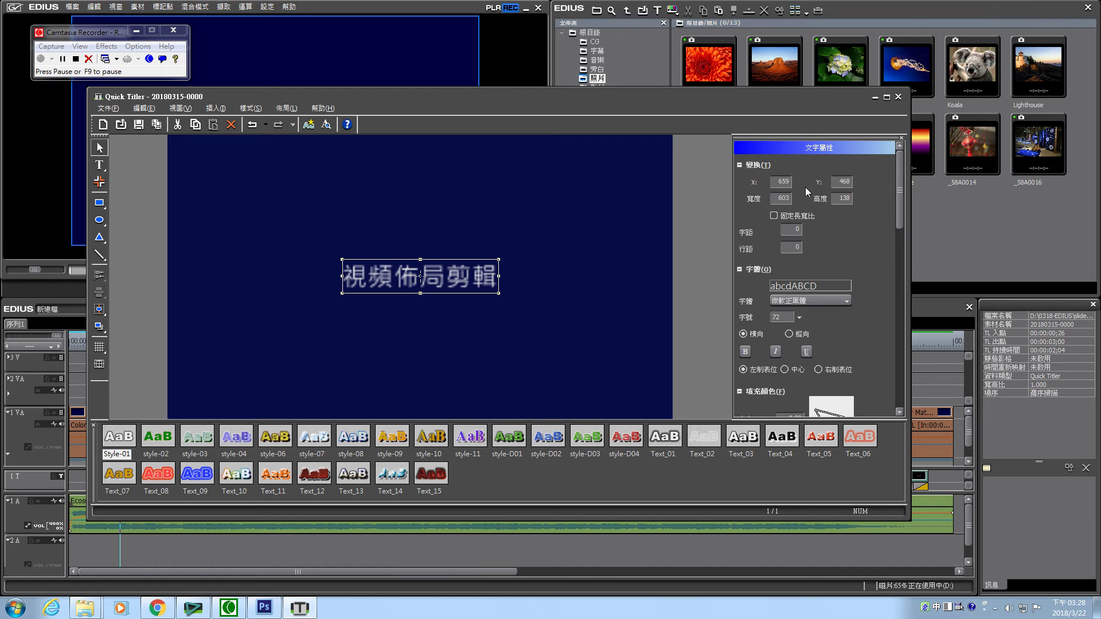
{"action": "left_click_drag", "start_coordinate": [783, 183], "coordinate": [120, 389]}
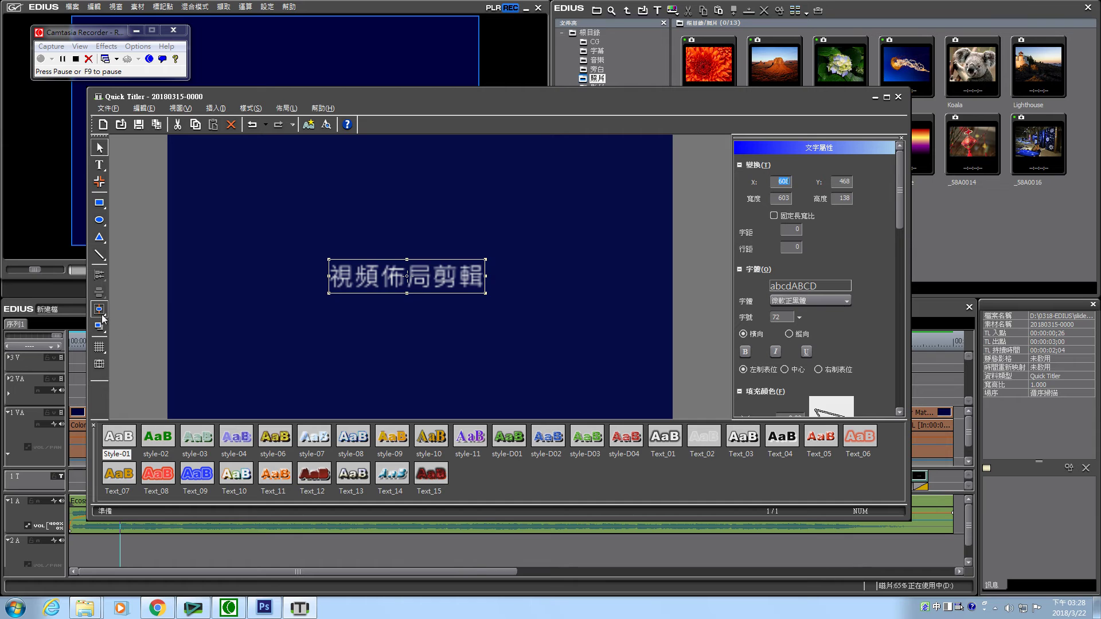
{"action": "key", "text": "ctrl+z"}
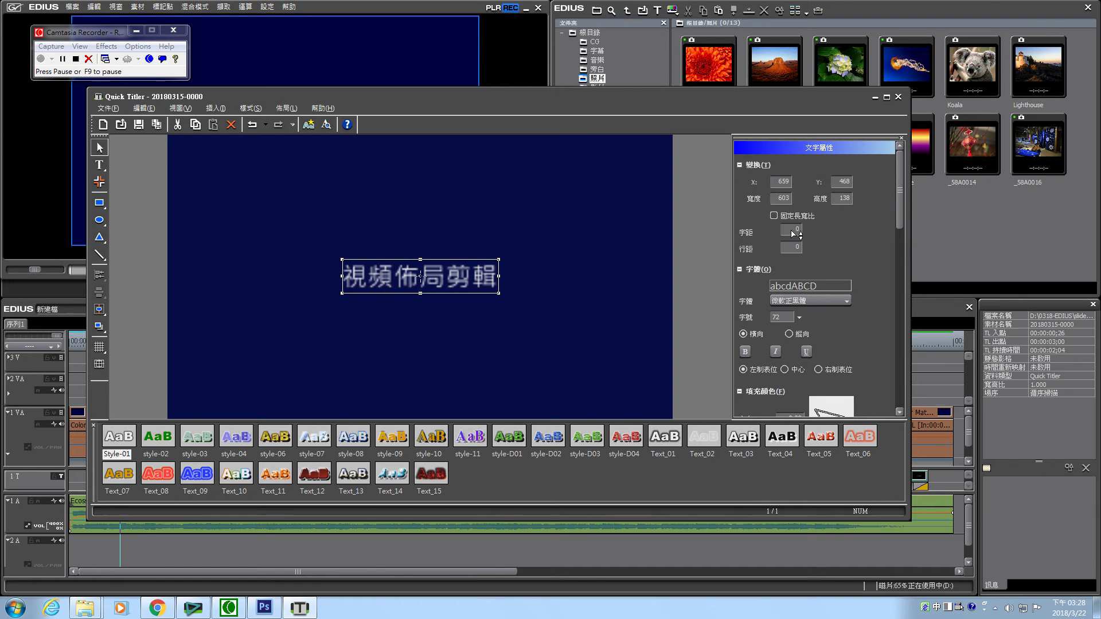
- Set the title's letter spacing to 77 and recentre the text horizontally on screen
{"action": "left_click_drag", "start_coordinate": [792, 230], "coordinate": [756, 205]}
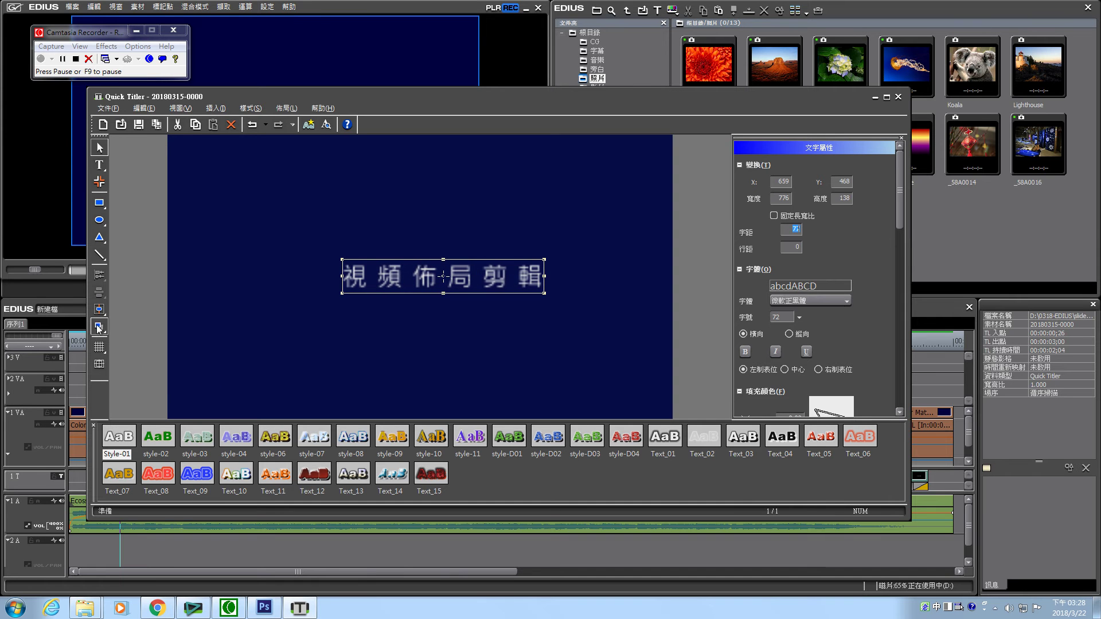
{"action": "left_click", "coordinate": [99, 309]}
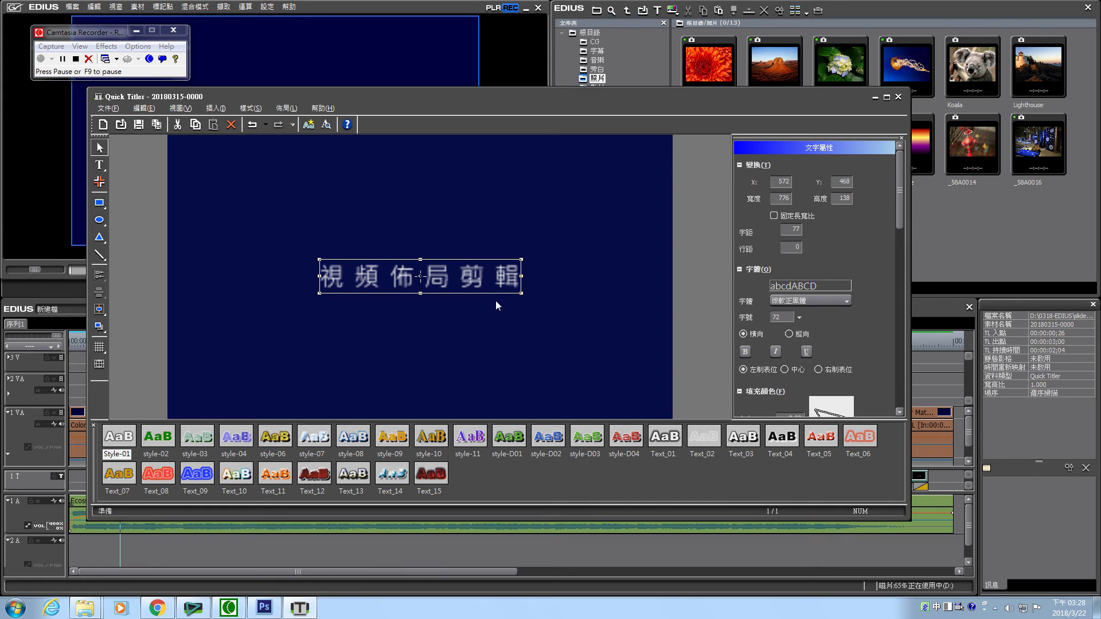
- Browse the available font sizes, and try the vertical text direction on the title before restoring the horizontal one
{"action": "left_click", "coordinate": [785, 231]}
{"action": "left_click", "coordinate": [794, 249]}
{"action": "key", "text": "shift"}
{"action": "left_click", "coordinate": [799, 317]}
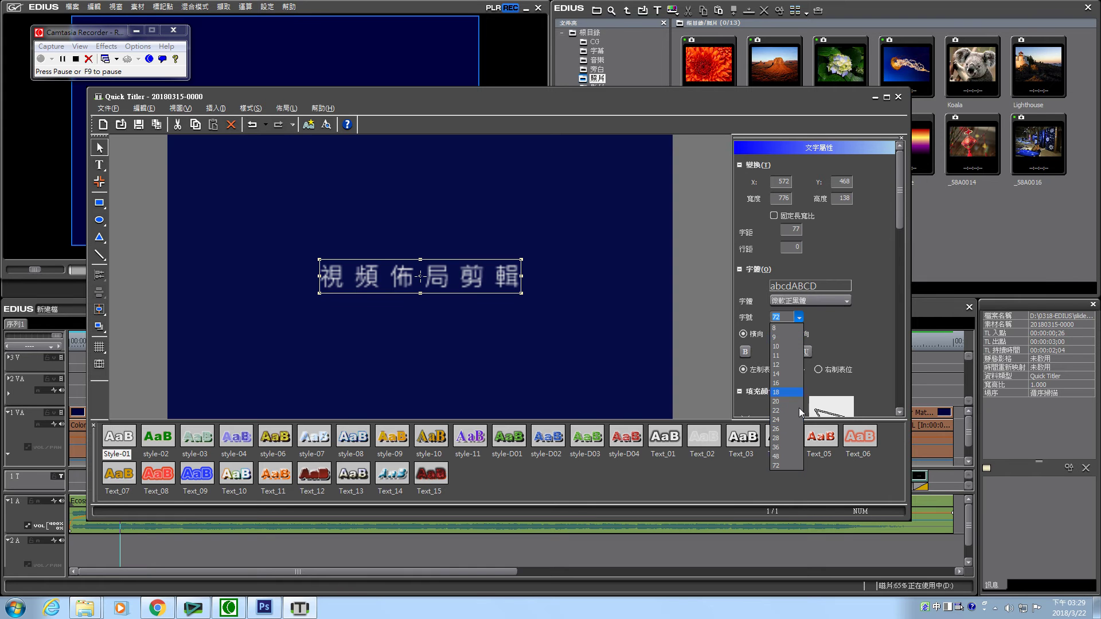
{"action": "left_click", "coordinate": [798, 319]}
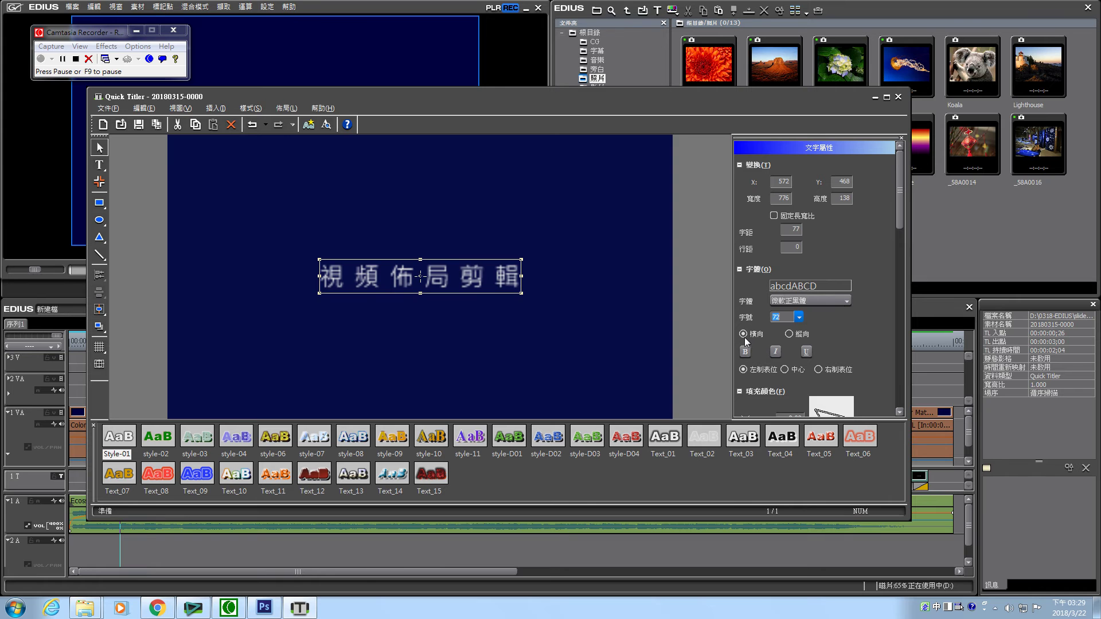
{"action": "left_click", "coordinate": [793, 336]}
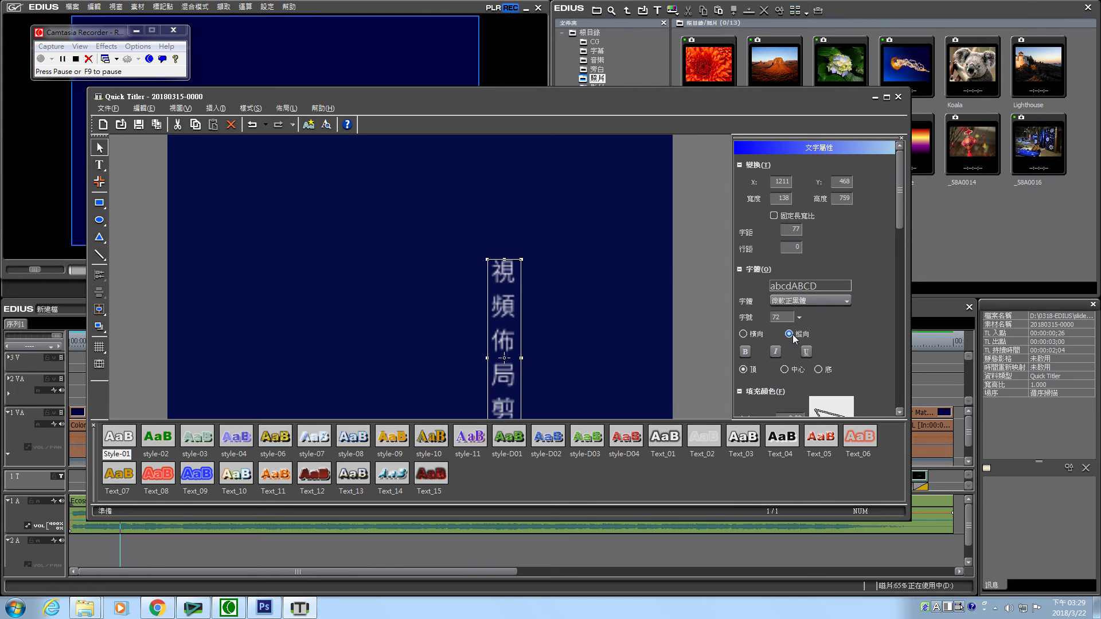
{"action": "left_click", "coordinate": [744, 334]}
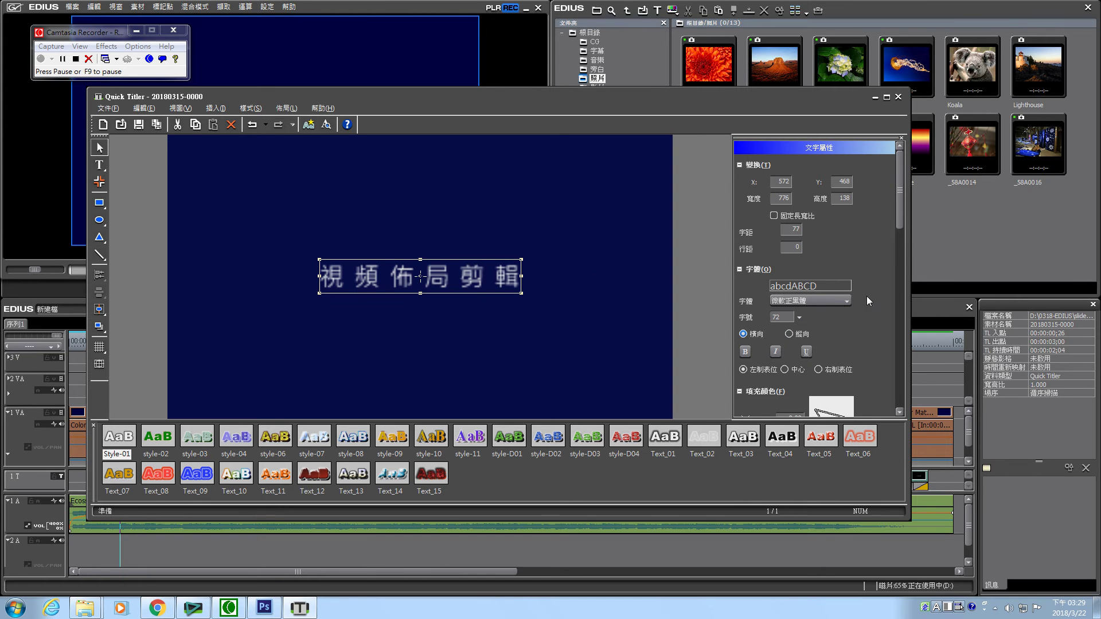
- Make the 視頻佈局剪輯 title text bold
{"action": "scroll", "coordinate": [901, 222], "scroll_direction": "down", "scroll_amount": 4}
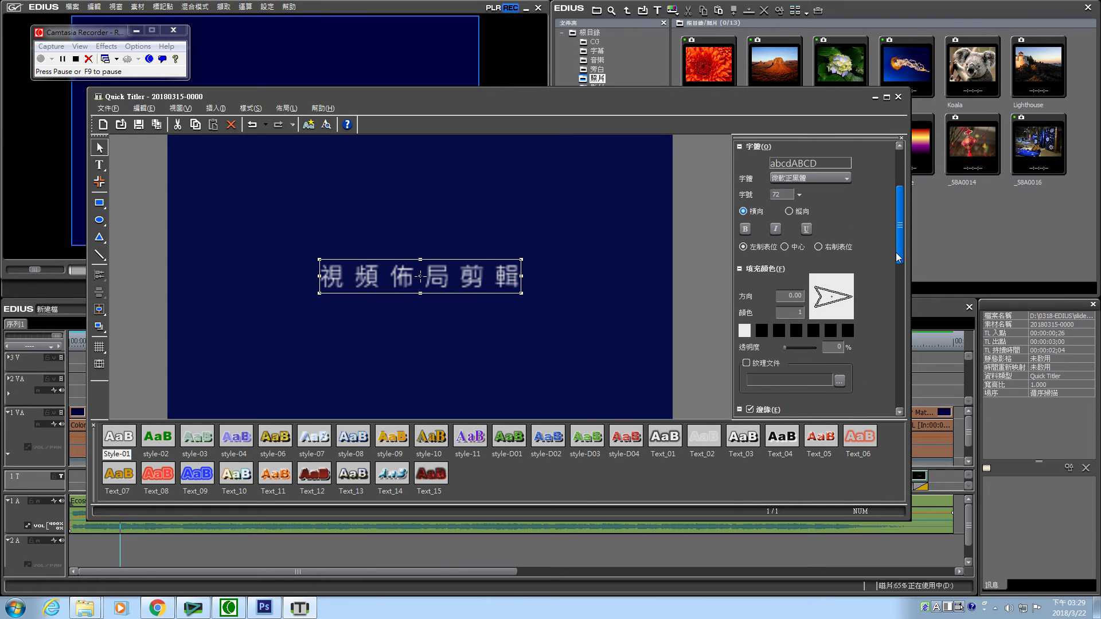
{"action": "left_click", "coordinate": [746, 230]}
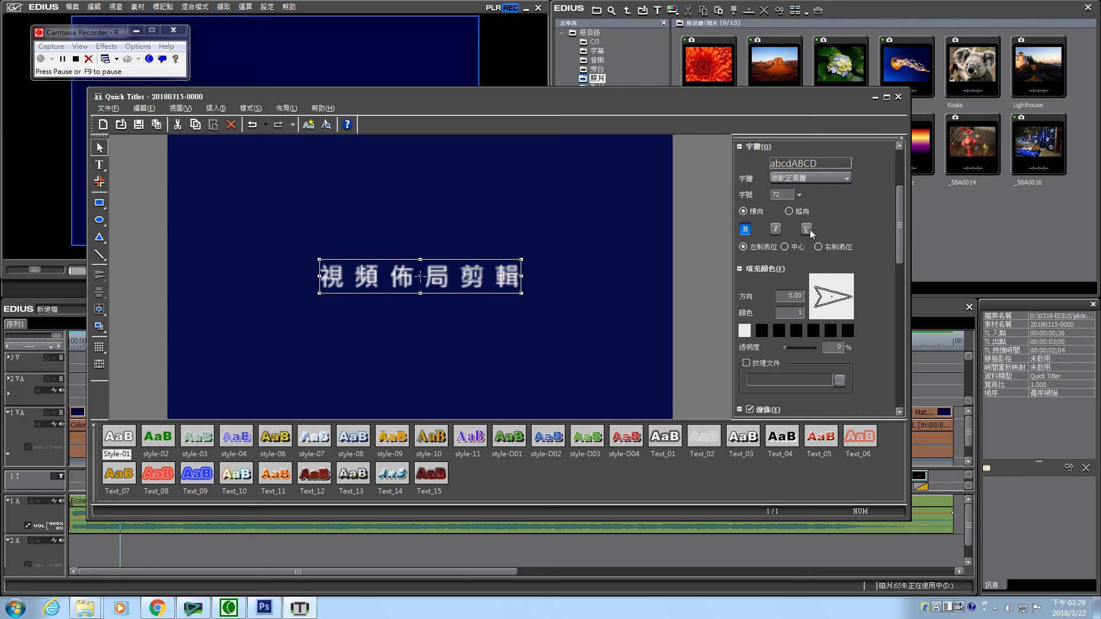
- Try centre and right alignment and a stretched width of 1005 on the title, restoring left alignment and undoing the stretch
{"action": "left_click", "coordinate": [786, 247]}
{"action": "left_click", "coordinate": [818, 247]}
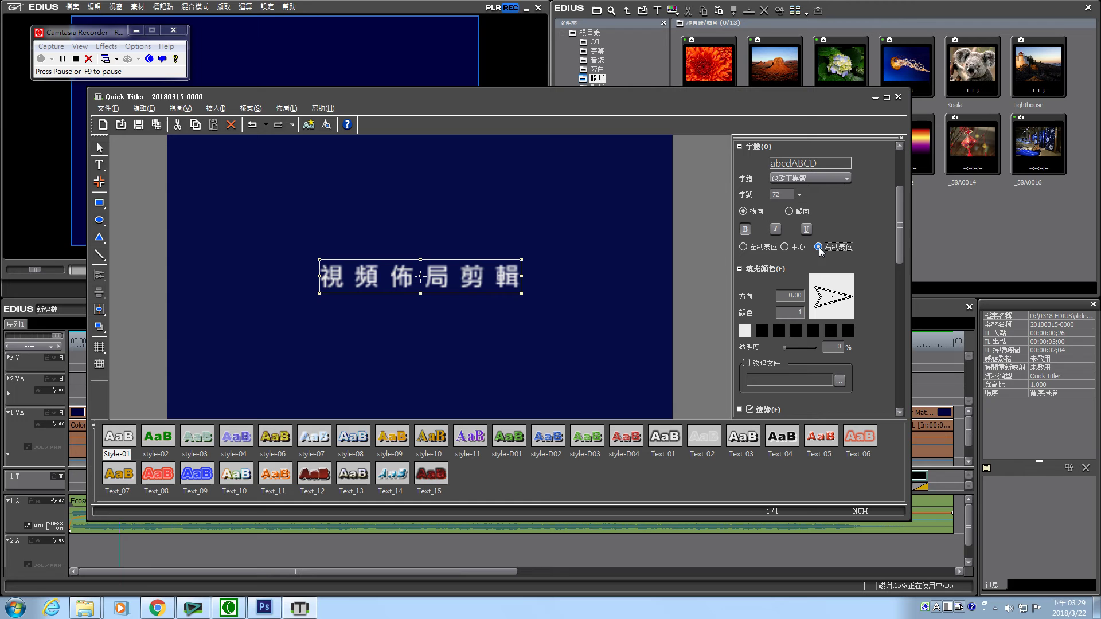
{"action": "left_click", "coordinate": [744, 247]}
{"action": "left_click_drag", "start_coordinate": [523, 276], "coordinate": [574, 272]}
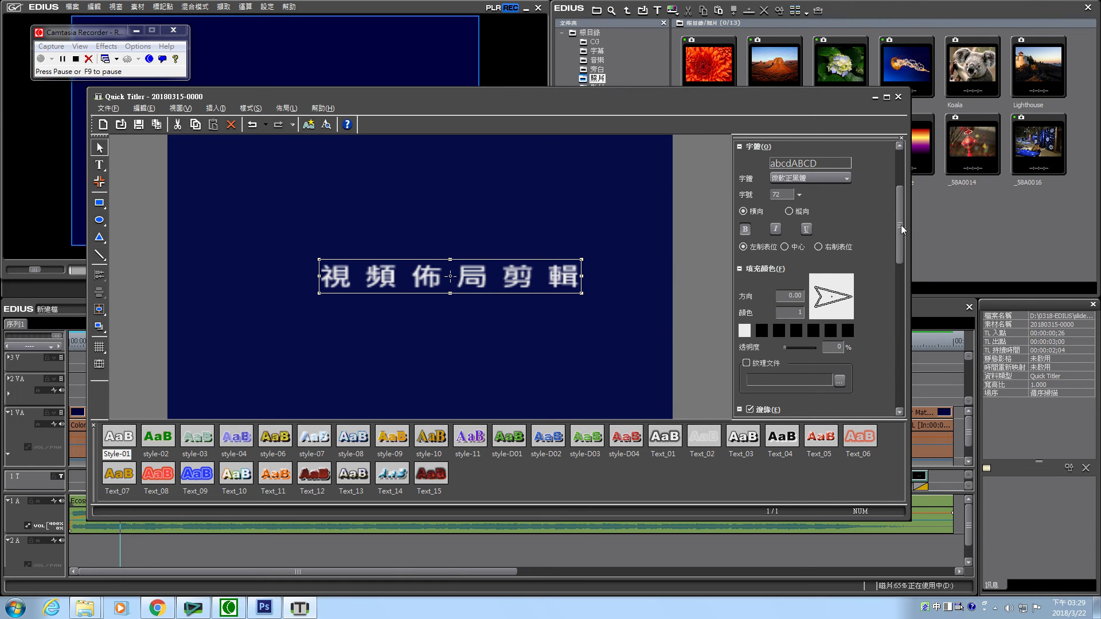
{"action": "scroll", "coordinate": [901, 225], "scroll_direction": "up", "scroll_amount": 3}
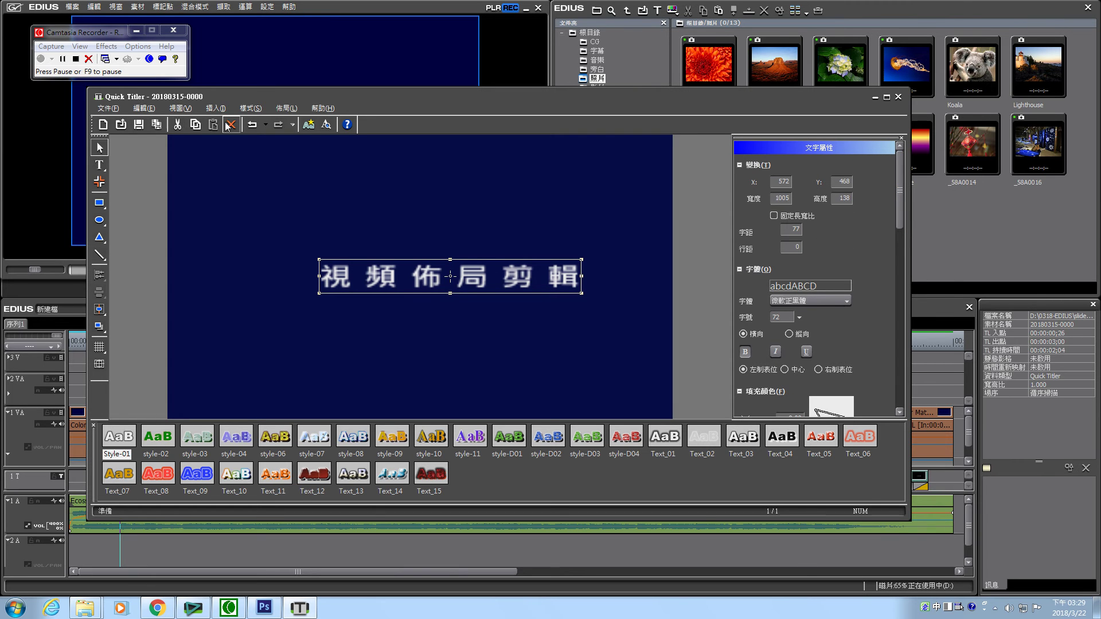
{"action": "left_click", "coordinate": [252, 125]}
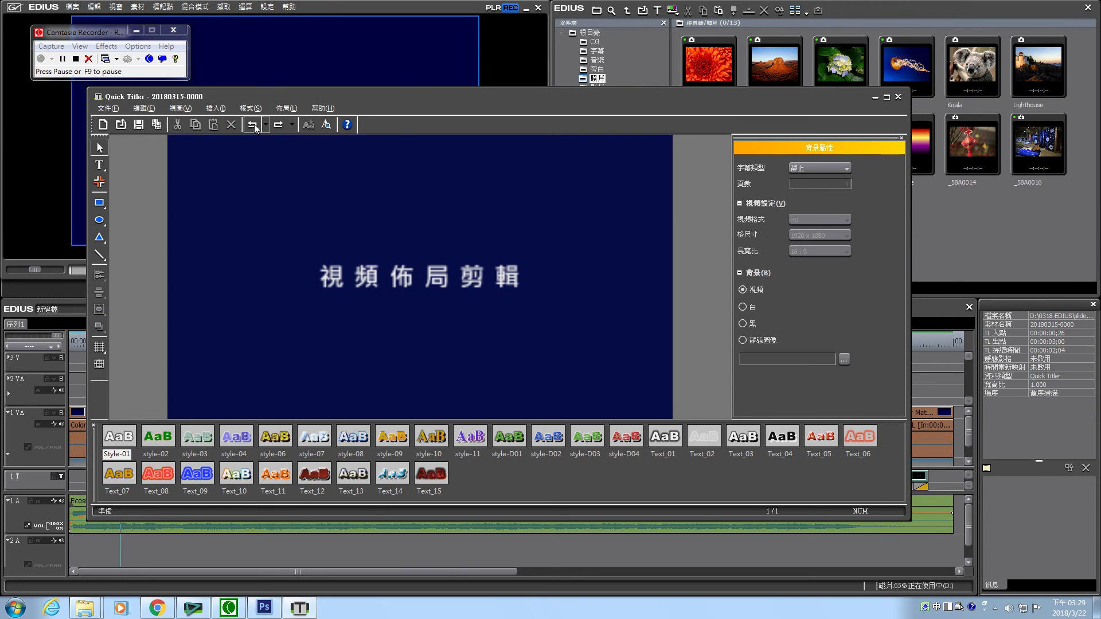
{"action": "left_click", "coordinate": [431, 278]}
- Try the texture file option for the title's fill colour and turn it off again
{"action": "left_click_drag", "start_coordinate": [899, 218], "coordinate": [894, 269]}
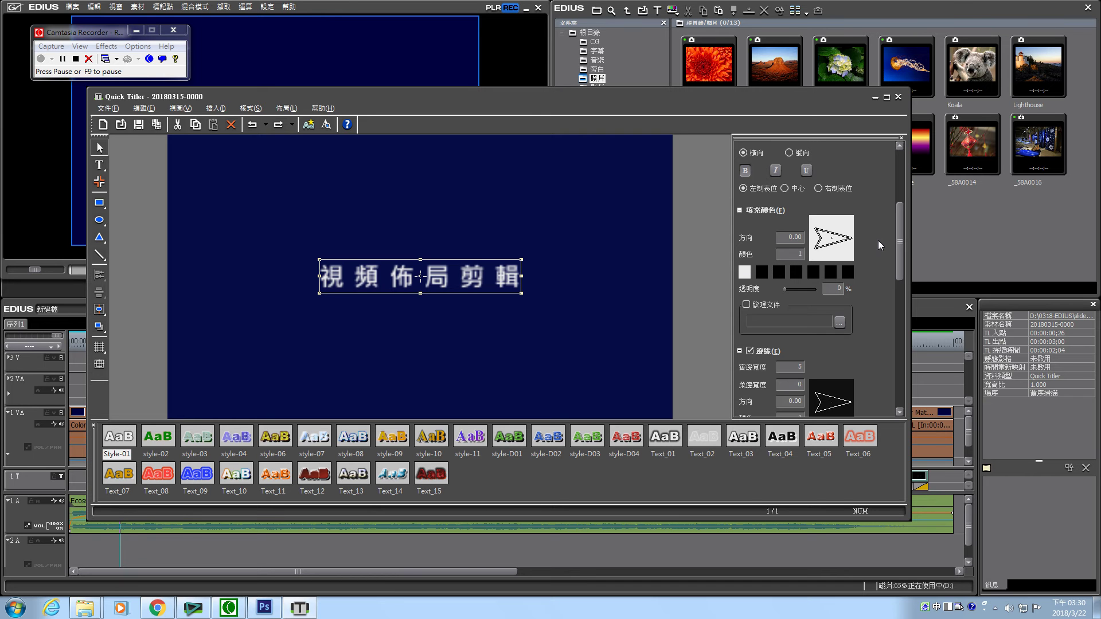
{"action": "double_click", "coordinate": [791, 258]}
{"action": "left_click", "coordinate": [747, 304]}
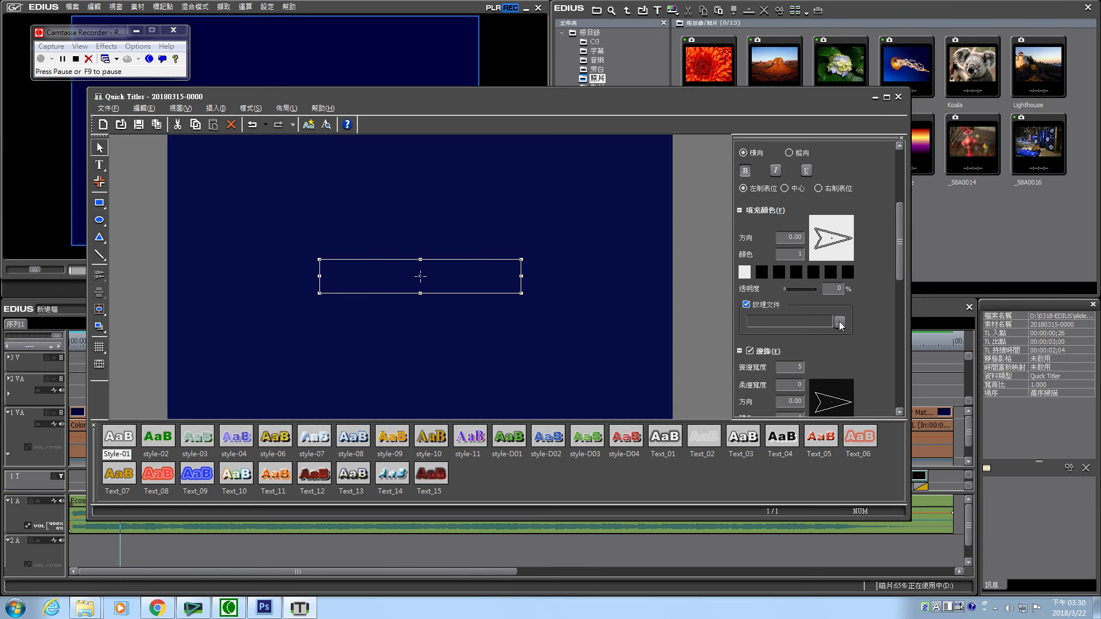
{"action": "left_click", "coordinate": [746, 305]}
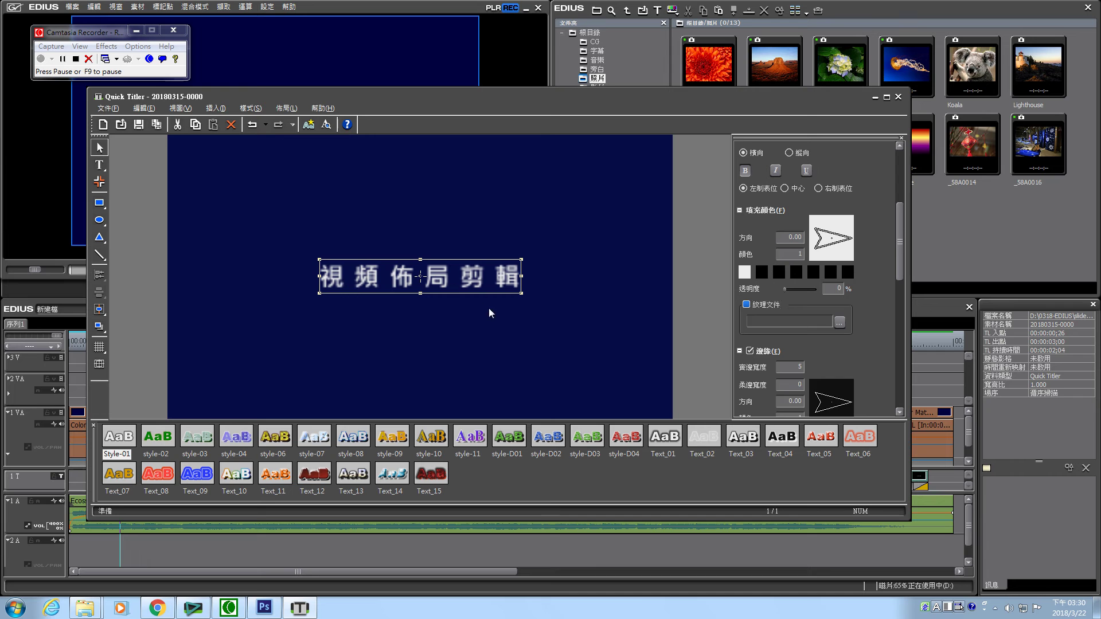
- Change the first edge colour of the title text to magenta
{"action": "scroll", "coordinate": [899, 277], "scroll_direction": "down", "scroll_amount": 3}
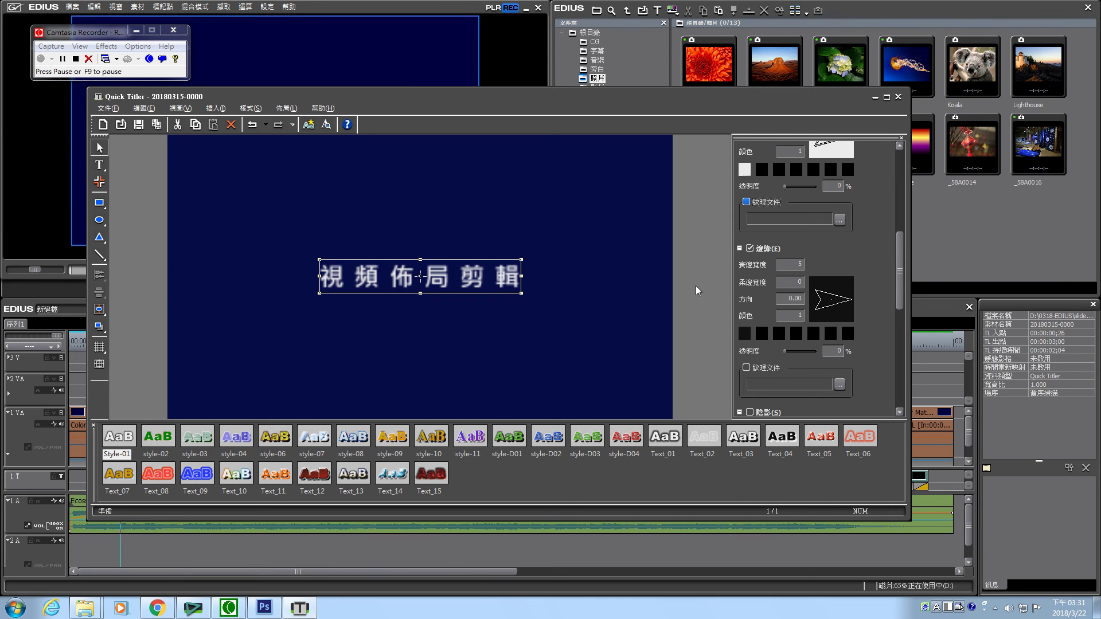
{"action": "left_click", "coordinate": [746, 332]}
{"action": "left_click", "coordinate": [492, 236]}
{"action": "left_click", "coordinate": [582, 383]}
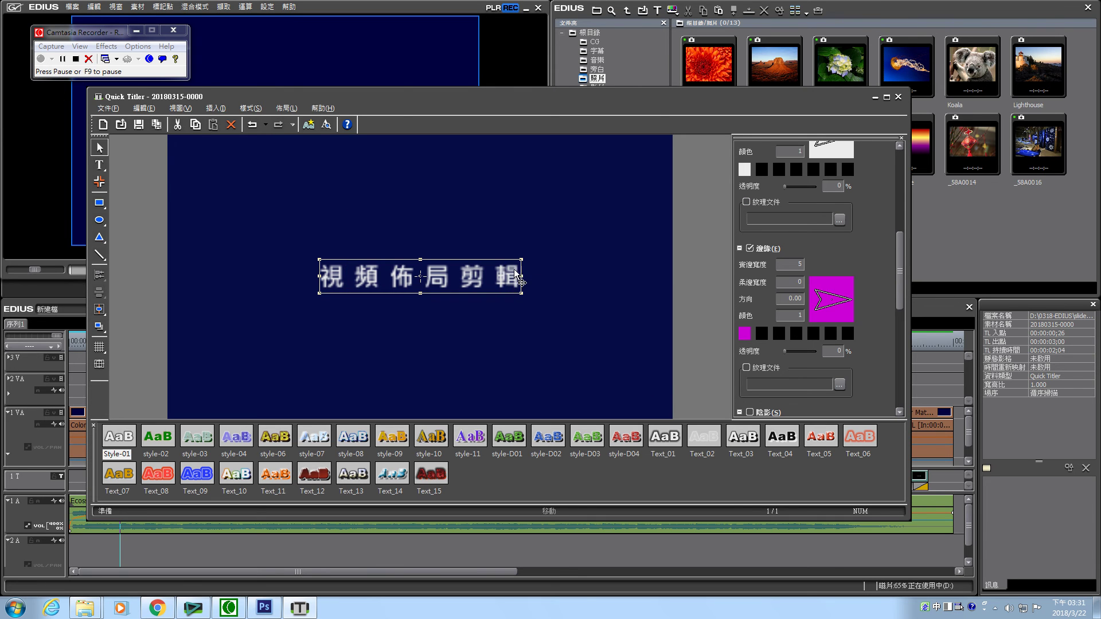
- Preview the title's magenta edge and try hard edge widths of 1 and 2
{"action": "left_click", "coordinate": [328, 125]}
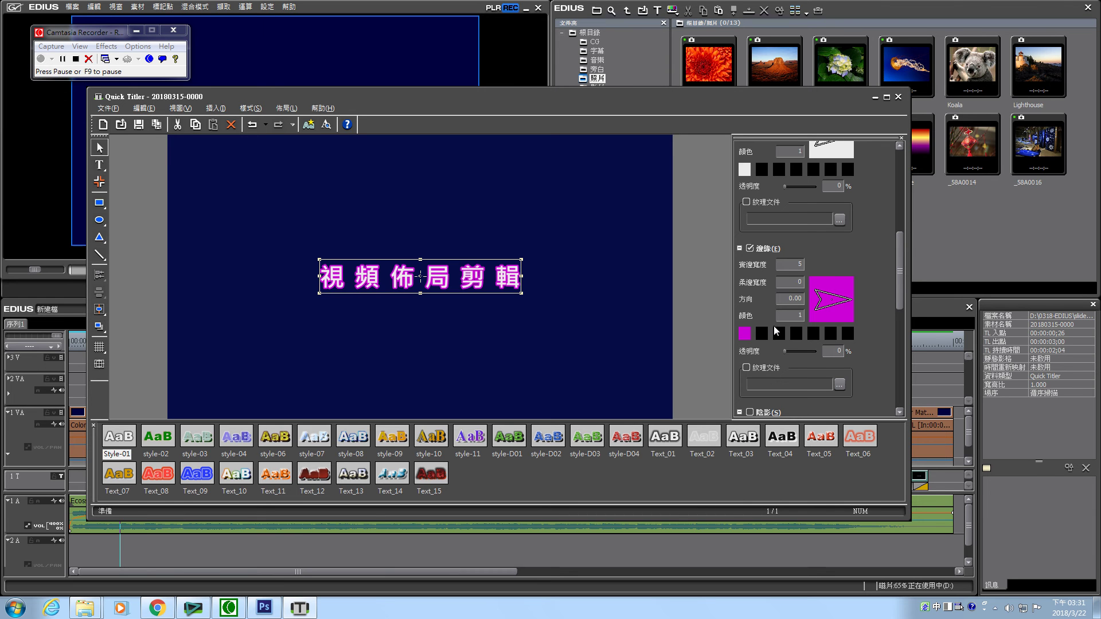
{"action": "double_click", "coordinate": [803, 264]}
{"action": "type", "text": "1"}
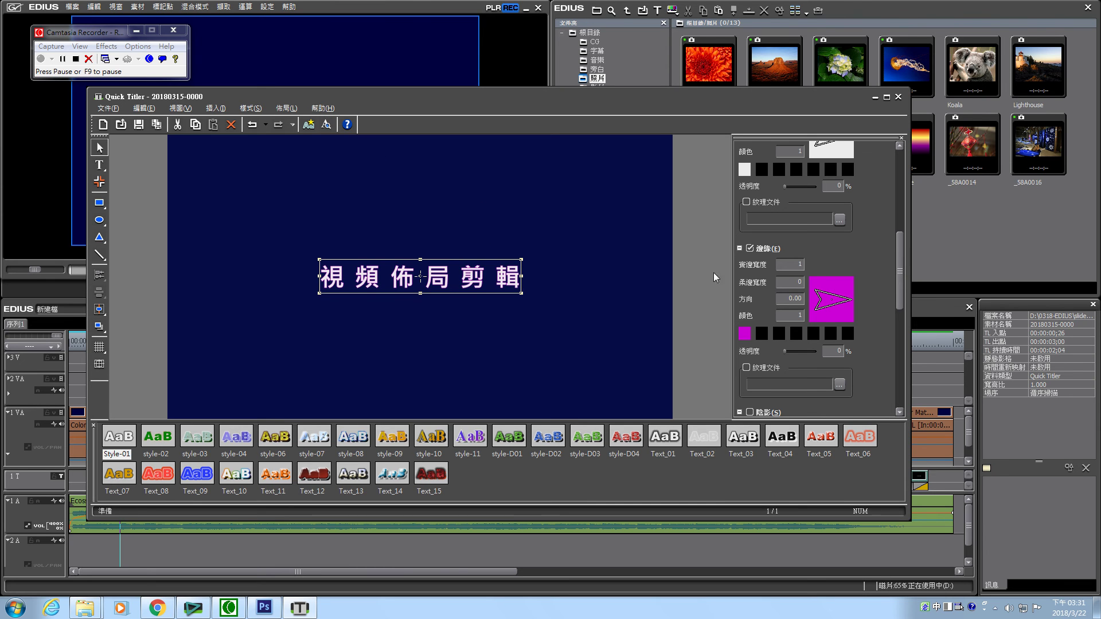
{"action": "double_click", "coordinate": [802, 265]}
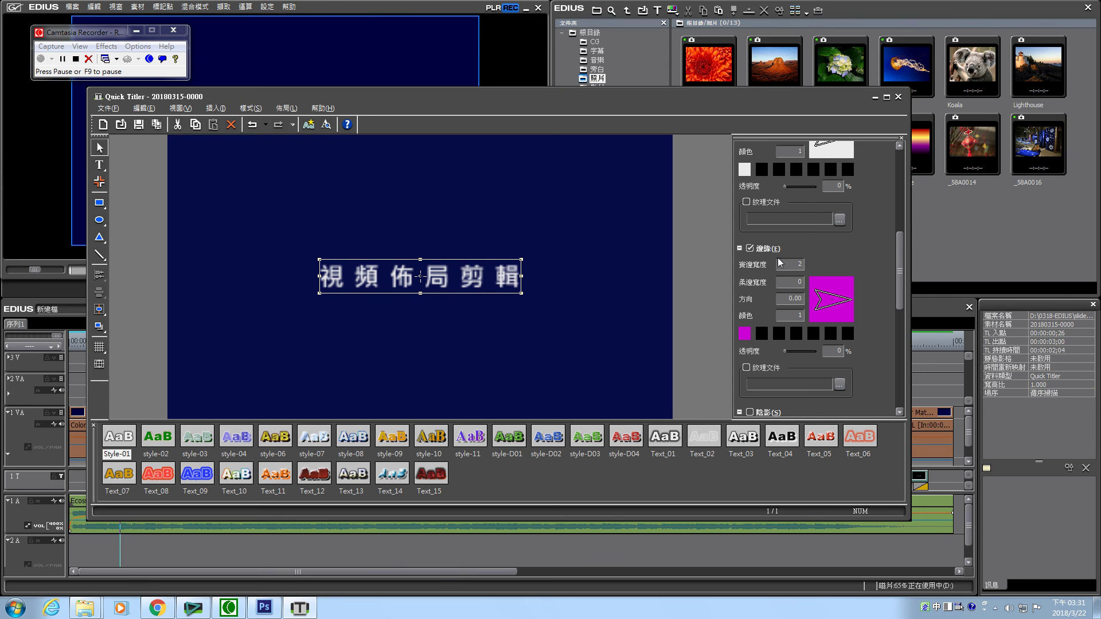
{"action": "left_click", "coordinate": [330, 124]}
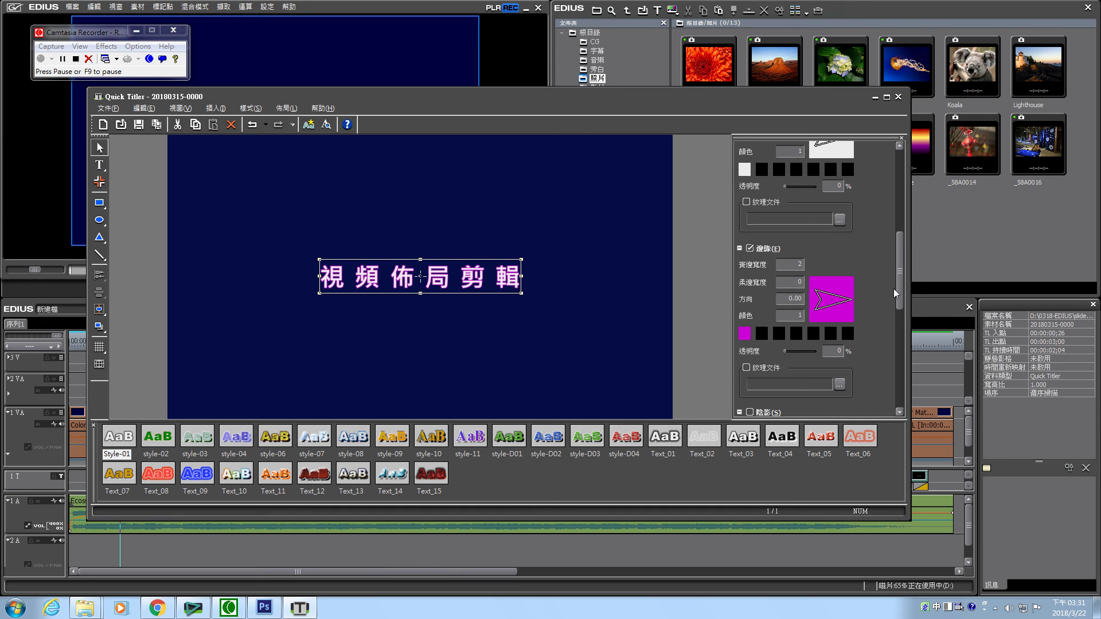
- Enable the title's shadow, open its first shadow colour for editing and cancel the colour selection
{"action": "scroll", "coordinate": [899, 292], "scroll_direction": "down", "scroll_amount": 1}
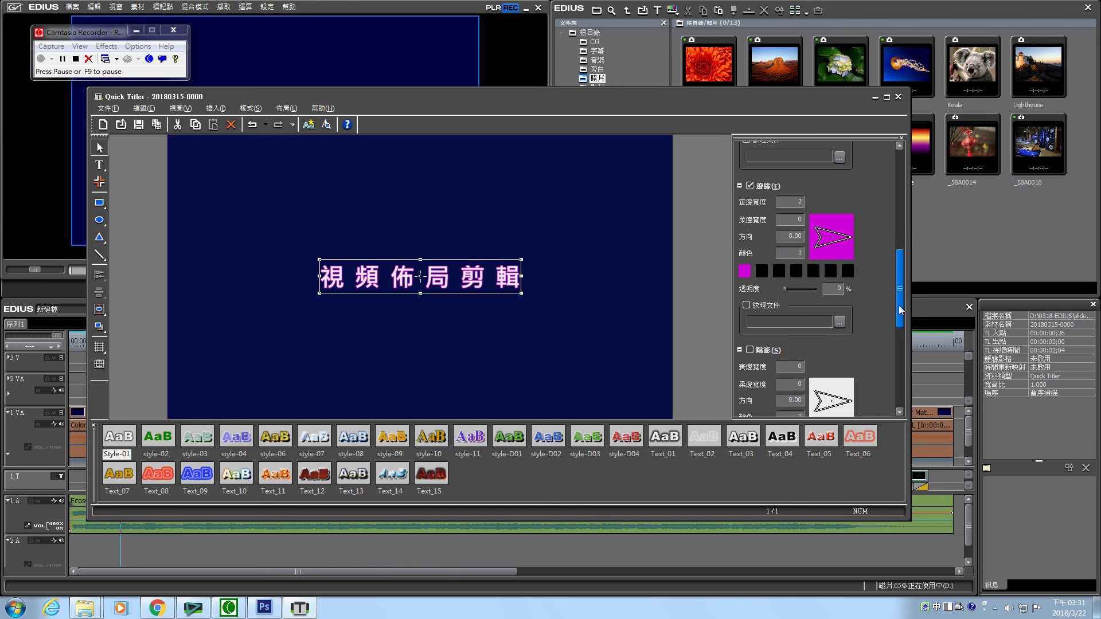
{"action": "left_click", "coordinate": [750, 349]}
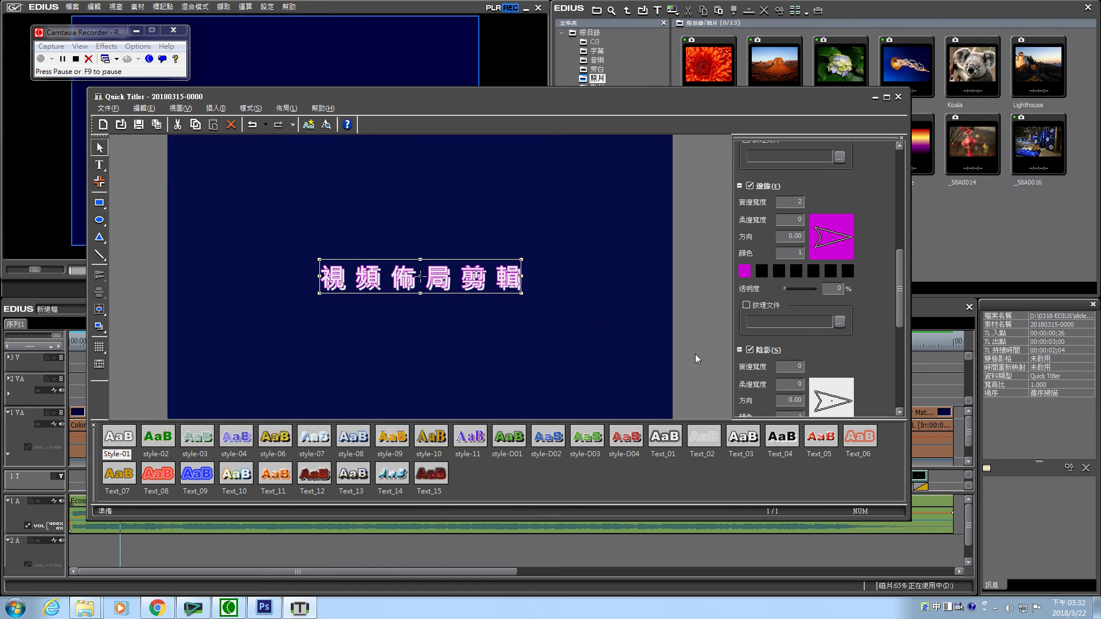
{"action": "left_click_drag", "start_coordinate": [902, 313], "coordinate": [902, 330]}
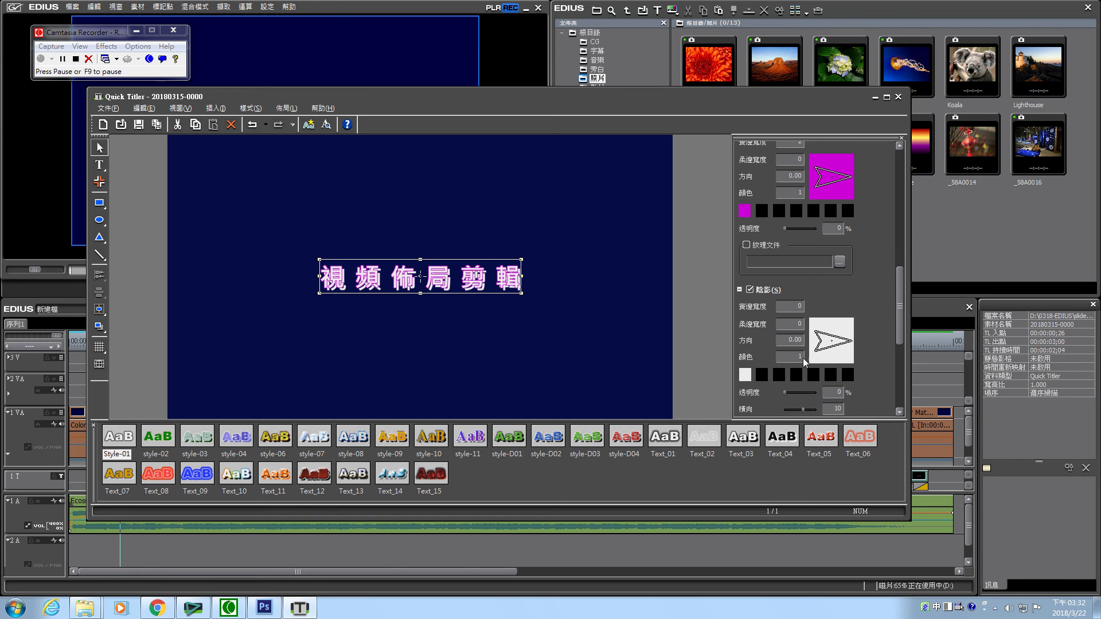
{"action": "double_click", "coordinate": [747, 375]}
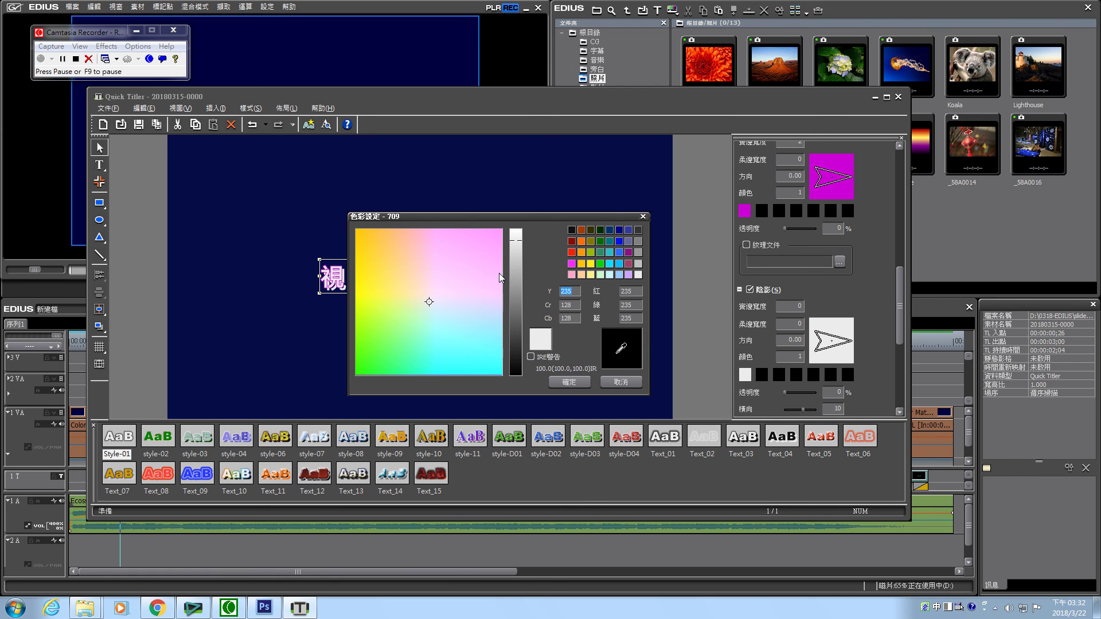
{"action": "left_click", "coordinate": [618, 382]}
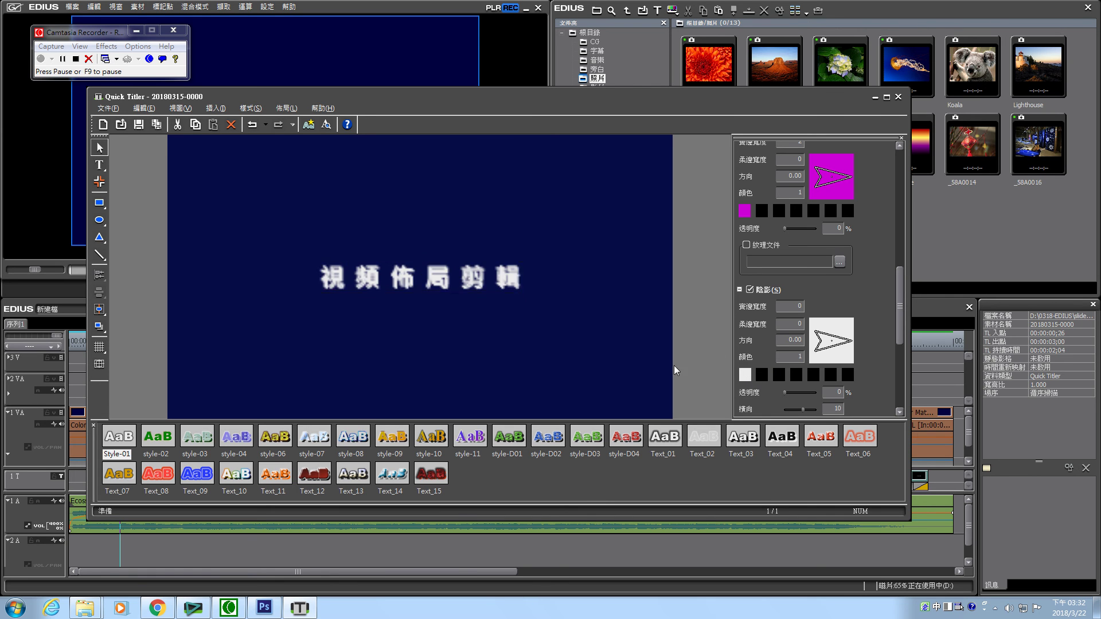
- Turn off both the shadow and the edge of the title text
{"action": "left_click", "coordinate": [750, 289]}
{"action": "left_click_drag", "start_coordinate": [901, 311], "coordinate": [901, 274]}
{"action": "left_click", "coordinate": [750, 251]}
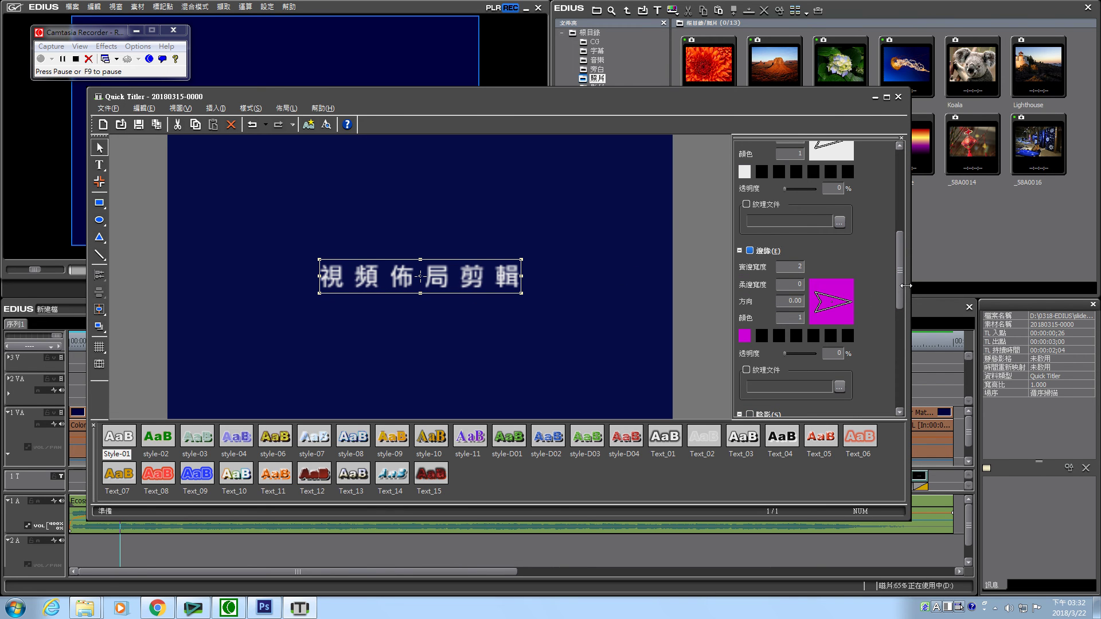
- Look over the emboss and blur settings, then try the Text_01 style preset on the title and undo it
{"action": "left_click_drag", "start_coordinate": [901, 287], "coordinate": [887, 376]}
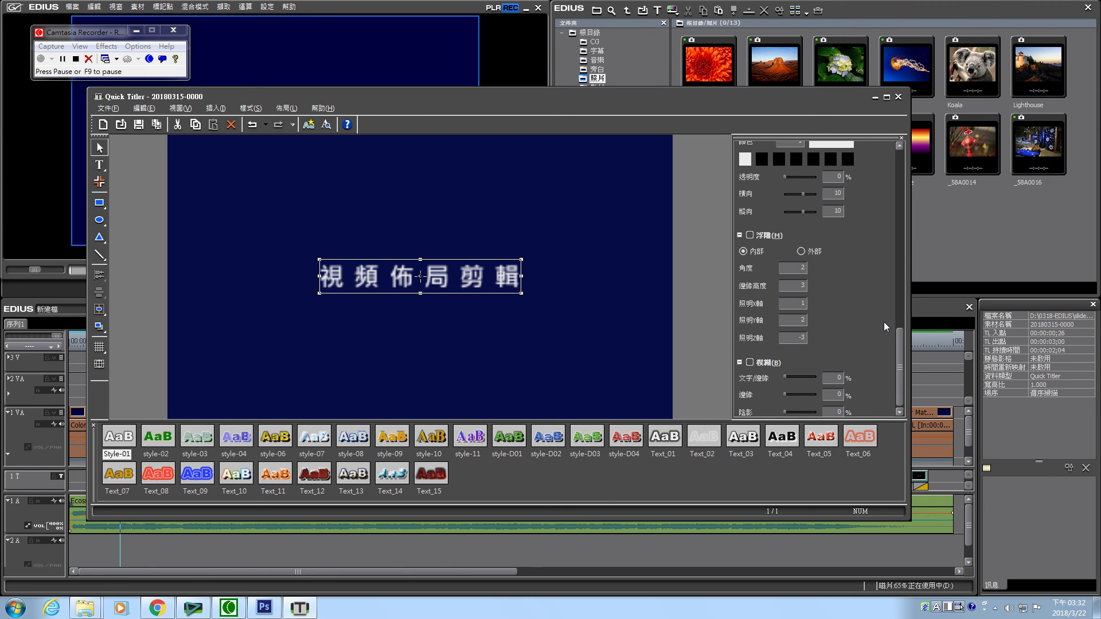
{"action": "left_click_drag", "start_coordinate": [901, 340], "coordinate": [900, 353]}
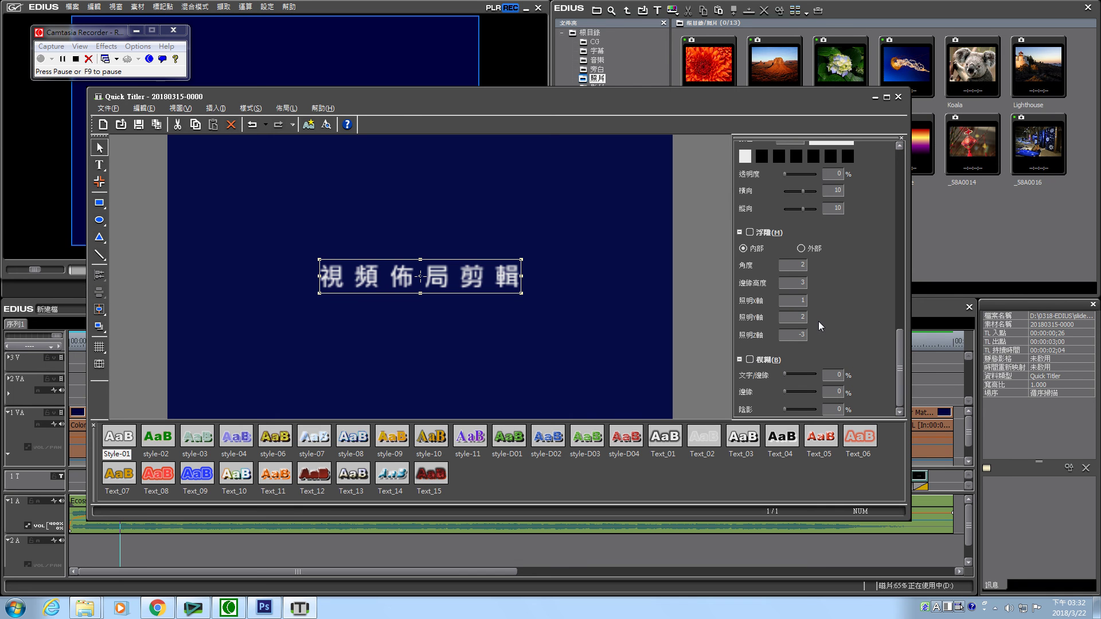
{"action": "left_click_drag", "start_coordinate": [904, 346], "coordinate": [868, 160]}
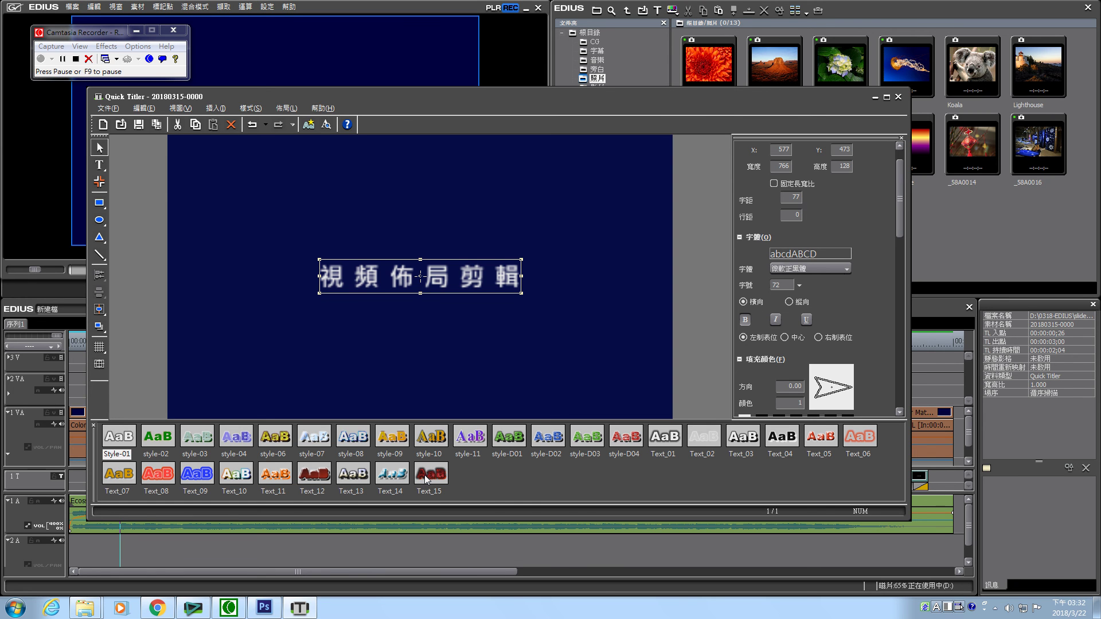
{"action": "left_click", "coordinate": [667, 438]}
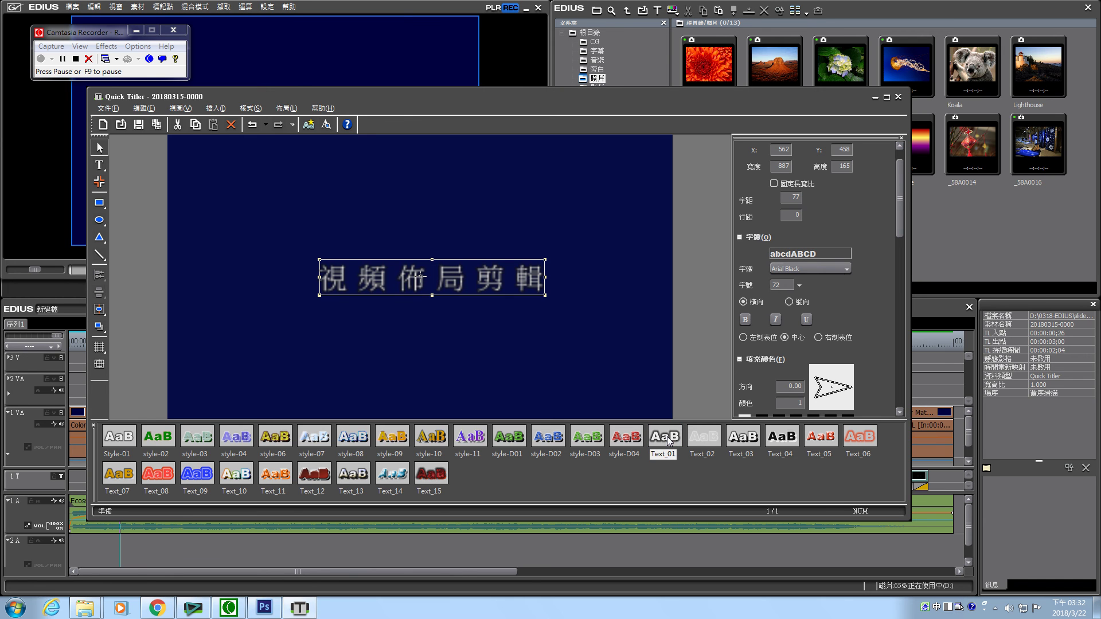
{"action": "left_click", "coordinate": [258, 128]}
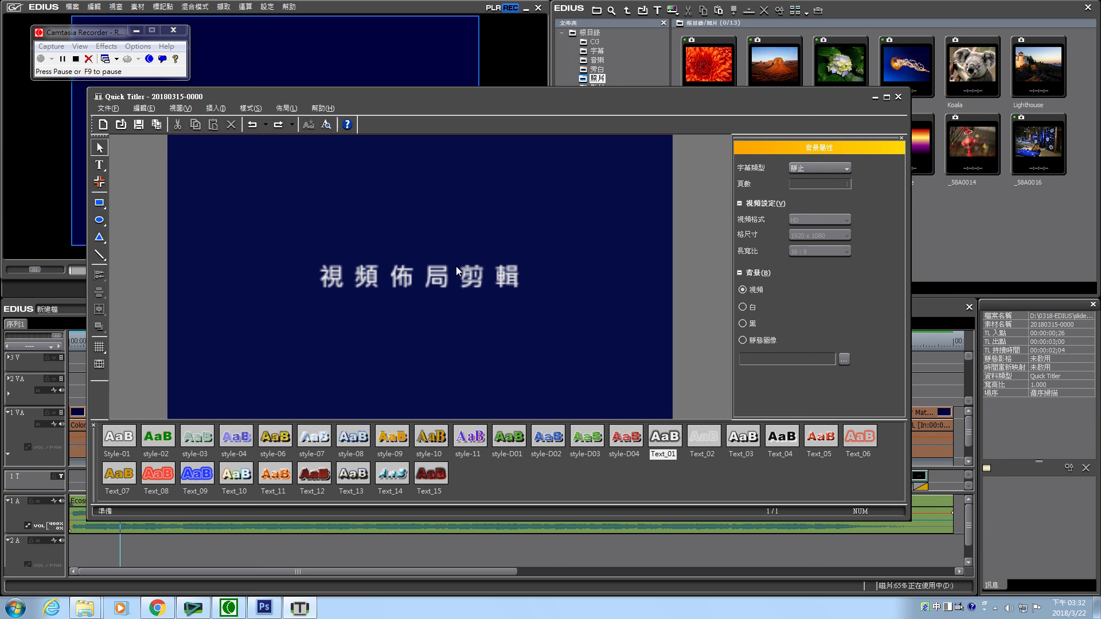
- Save the opening title and select the closing title clip on the 1 T track, with the playhead at 00:00:27;28
{"action": "left_click", "coordinate": [138, 125]}
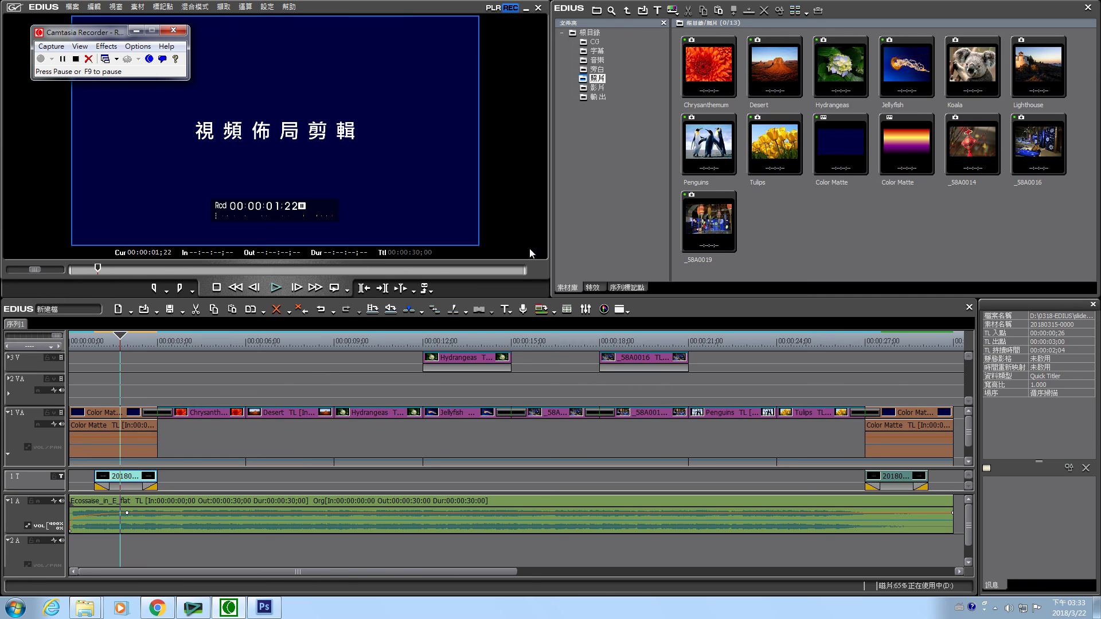
{"action": "left_click", "coordinate": [893, 342]}
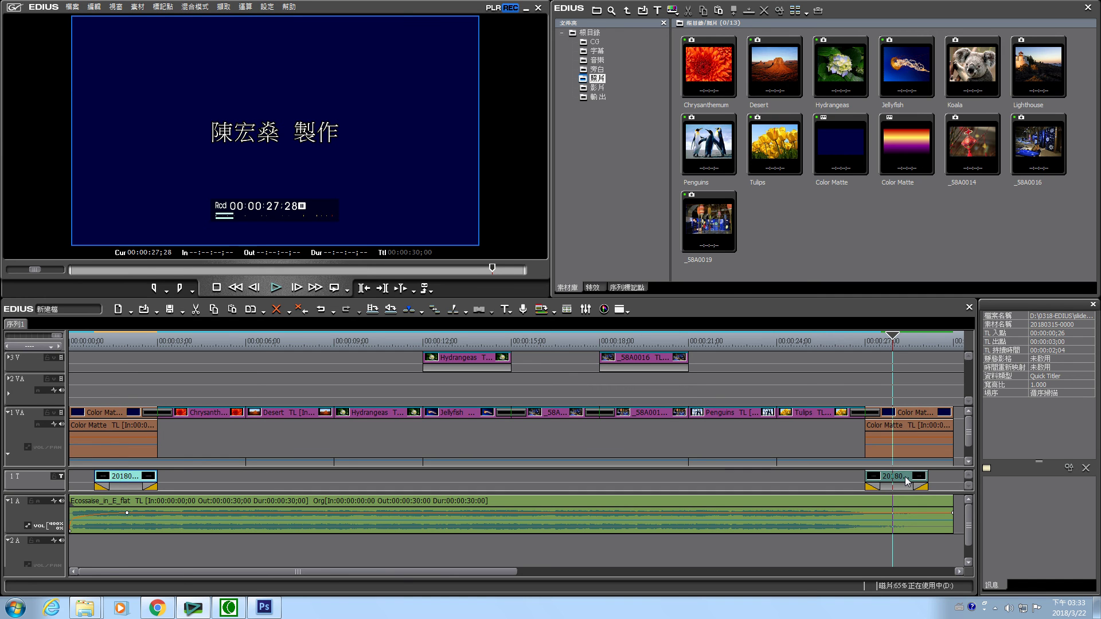
{"action": "left_click", "coordinate": [907, 479]}
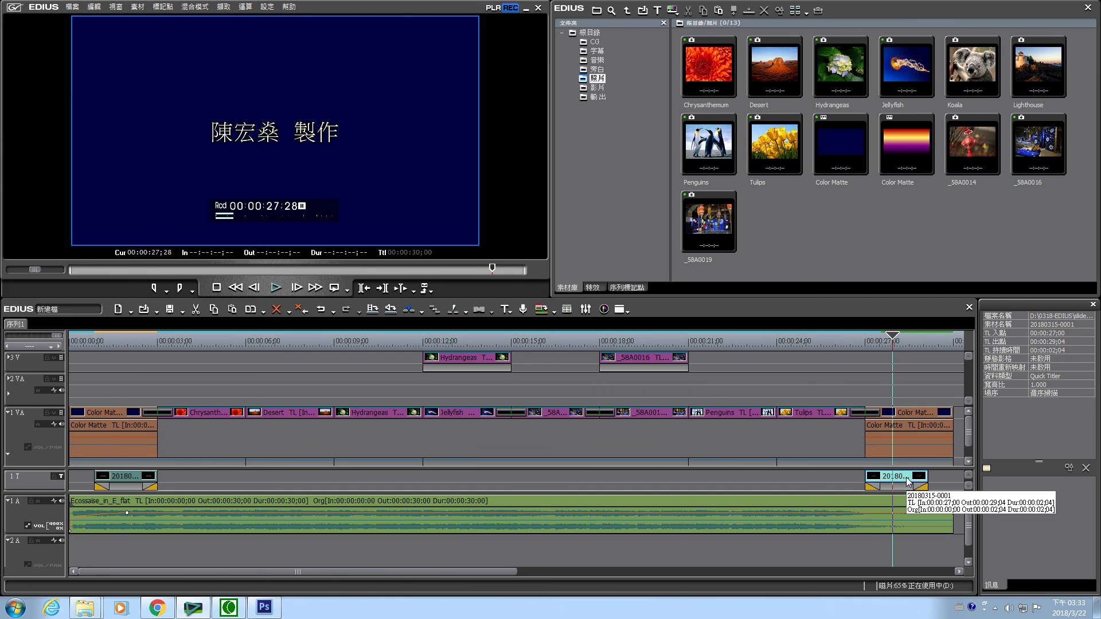